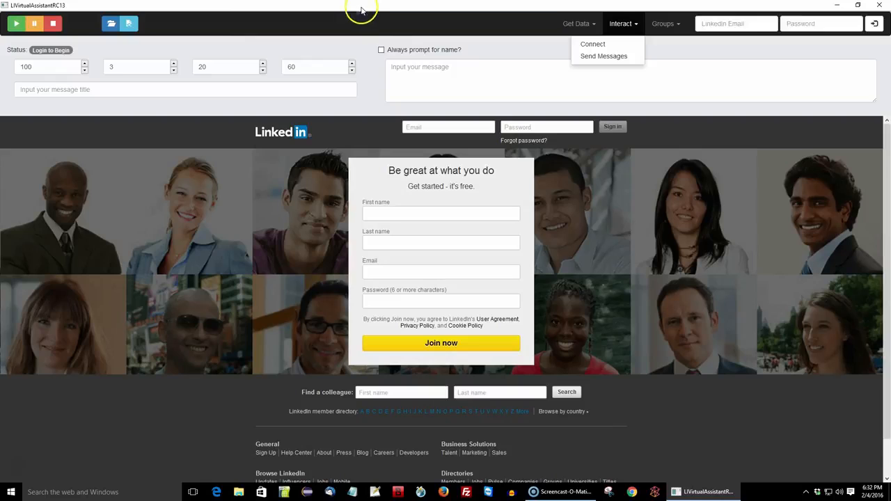
pyautogui.click(568, 25)
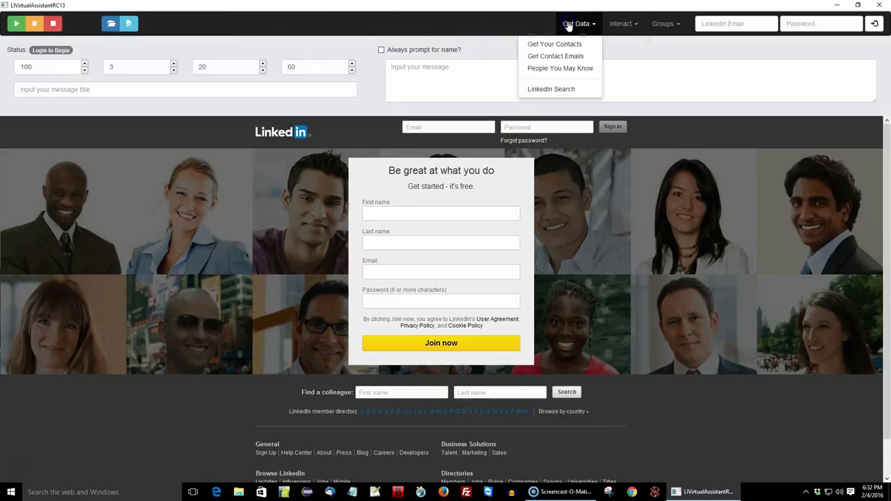
pyautogui.click(617, 25)
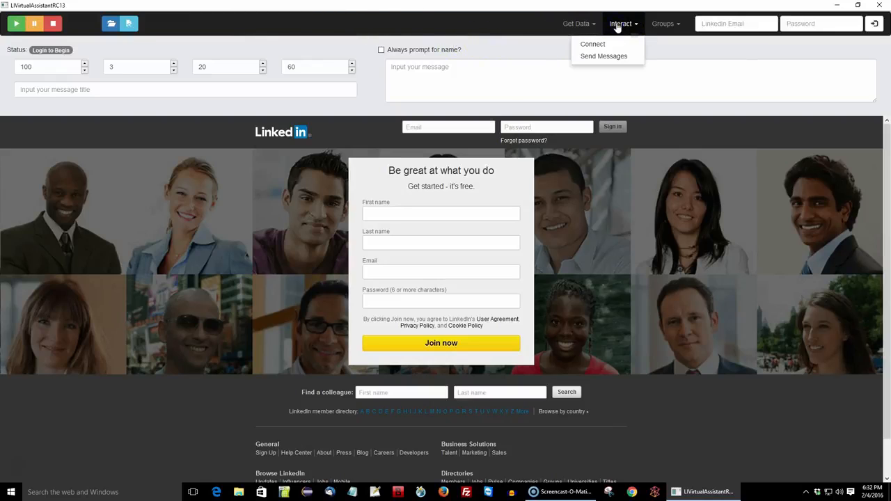
pyautogui.click(657, 25)
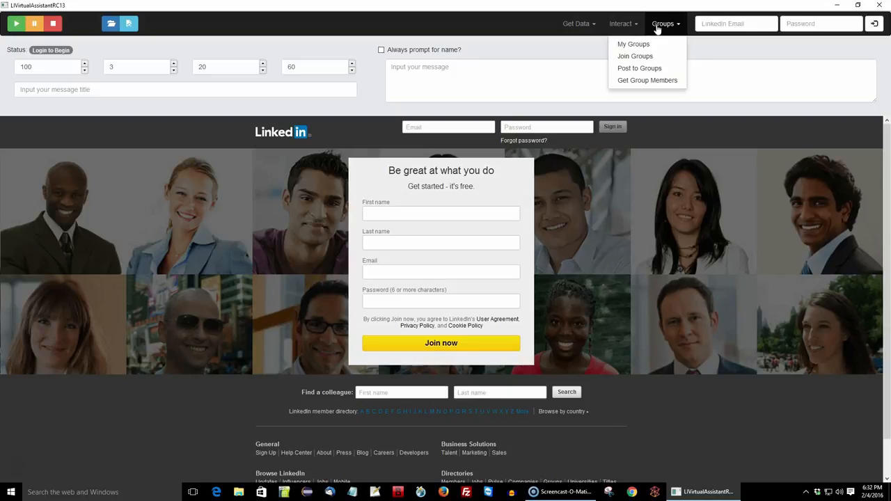
pyautogui.click(564, 26)
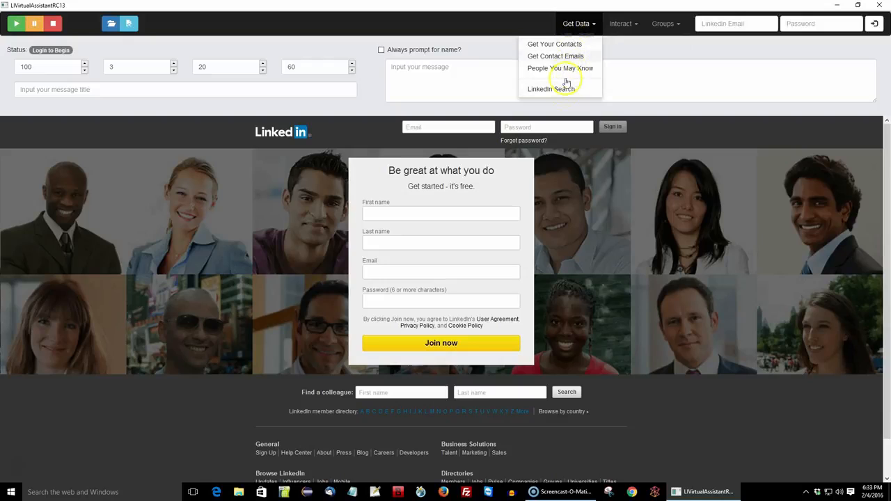
pyautogui.click(613, 25)
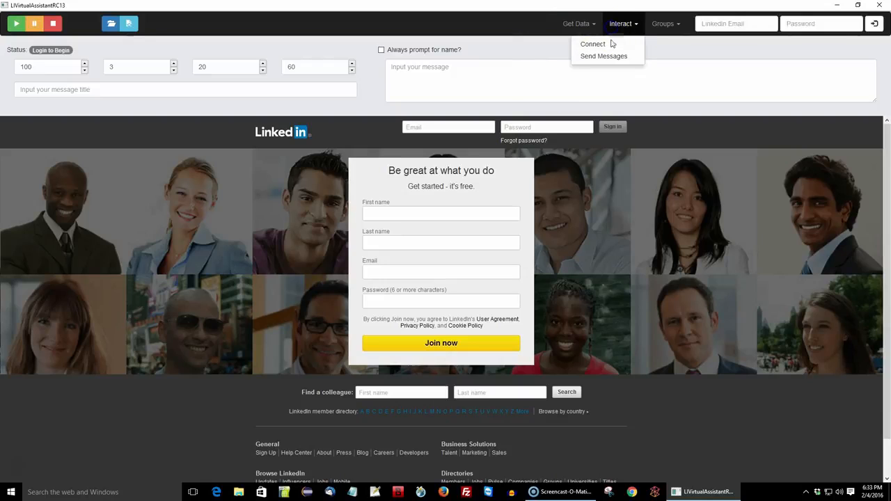
pyautogui.click(660, 24)
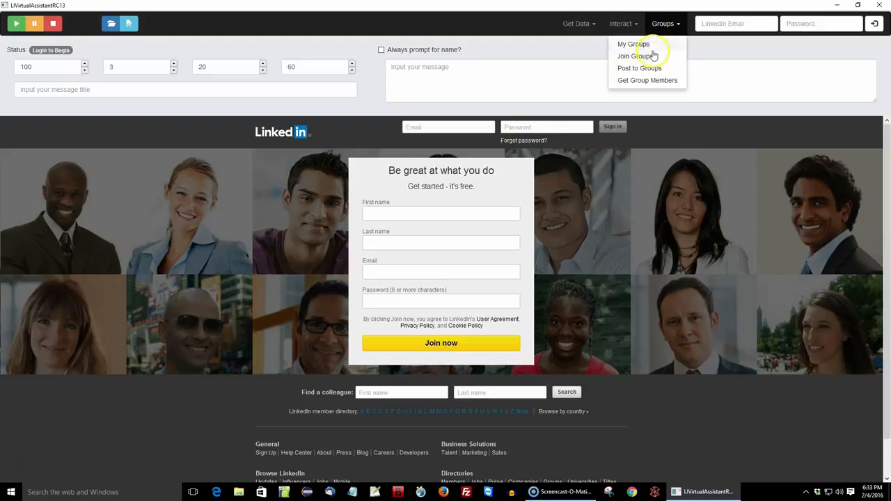
# Log in to LinkedIn by entering the account's e-mail address and password in the assistant's login fields
pyautogui.click(720, 24)
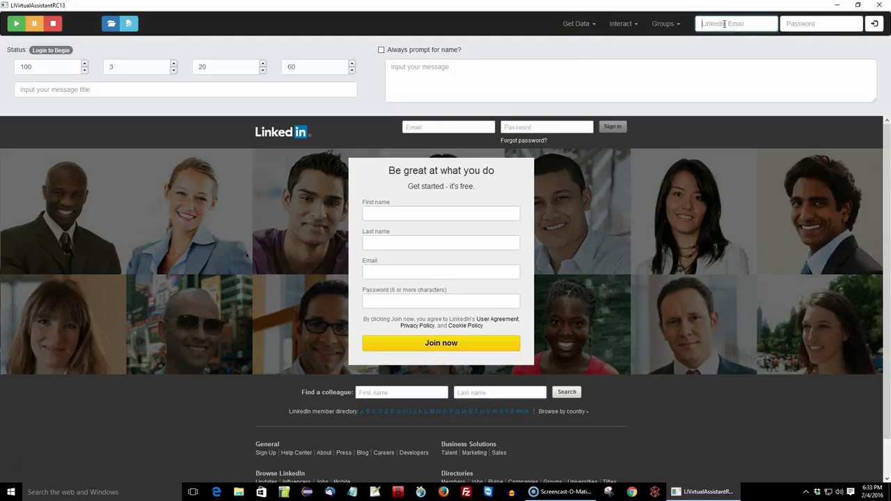
pyautogui.press('Tab')
pyautogui.write('********')
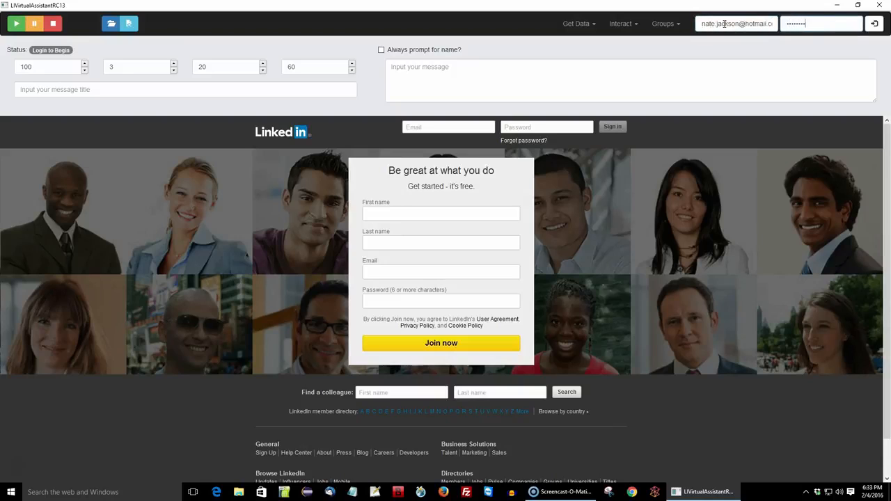
pyautogui.click(873, 24)
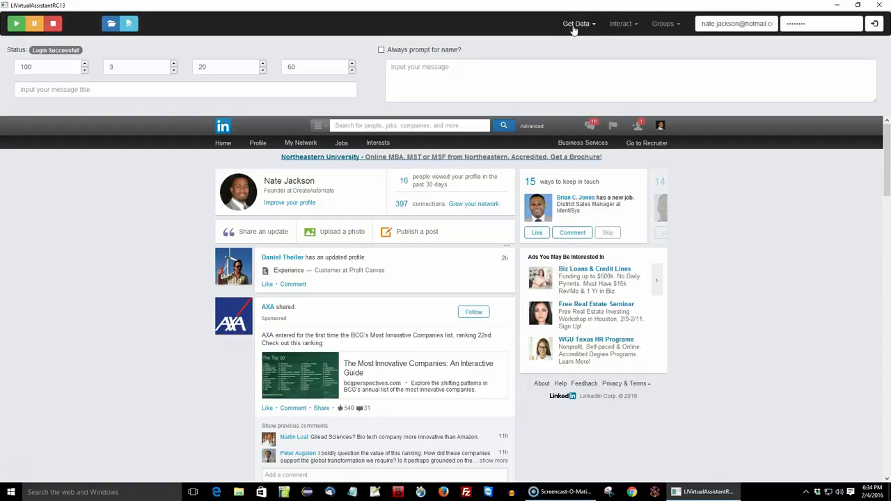
pyautogui.click(574, 31)
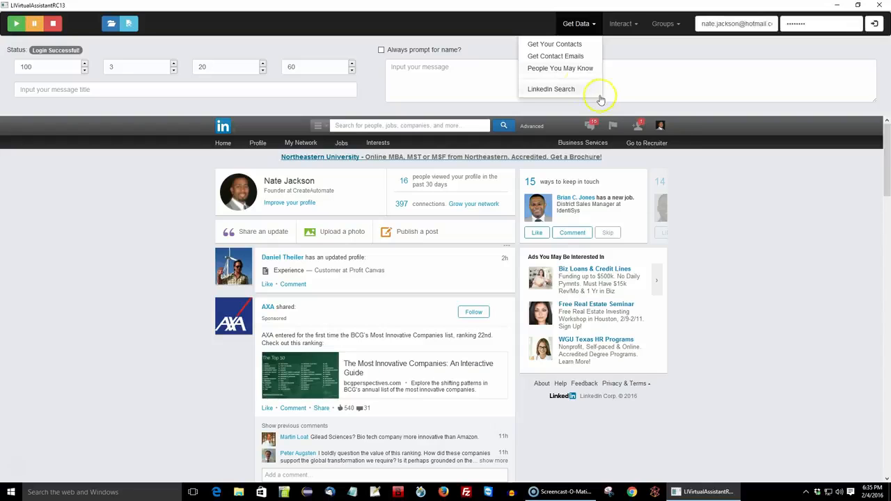
pyautogui.moveTo(658, 132)
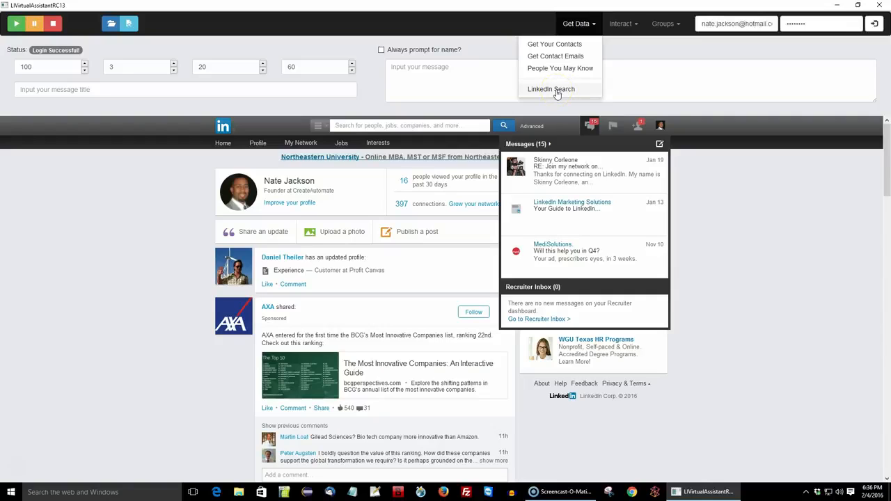
pyautogui.click(338, 126)
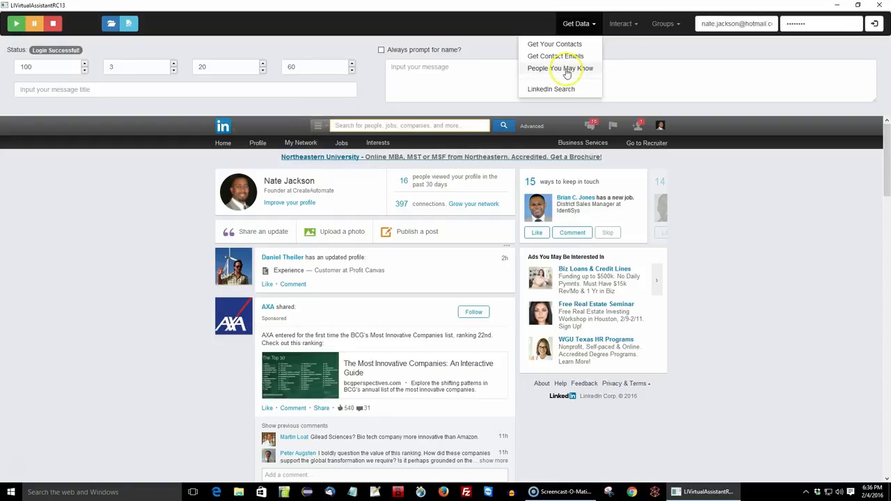
pyautogui.click(618, 24)
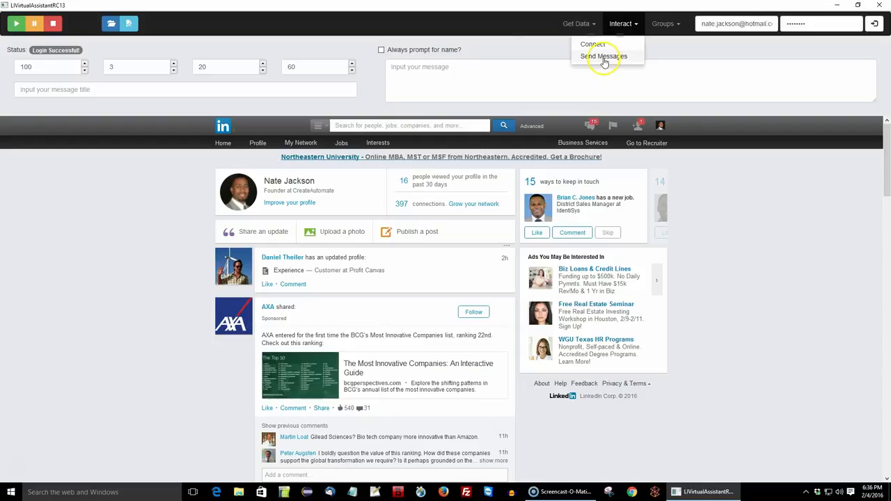
pyautogui.click(589, 24)
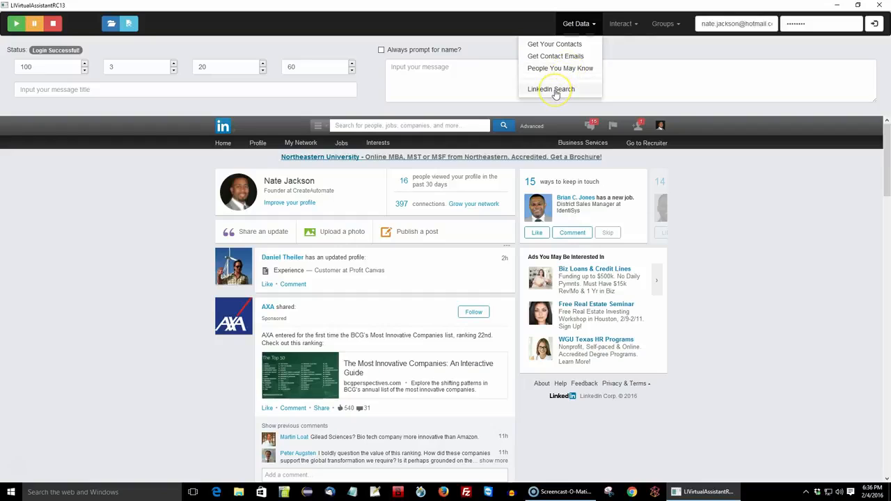
pyautogui.click(426, 126)
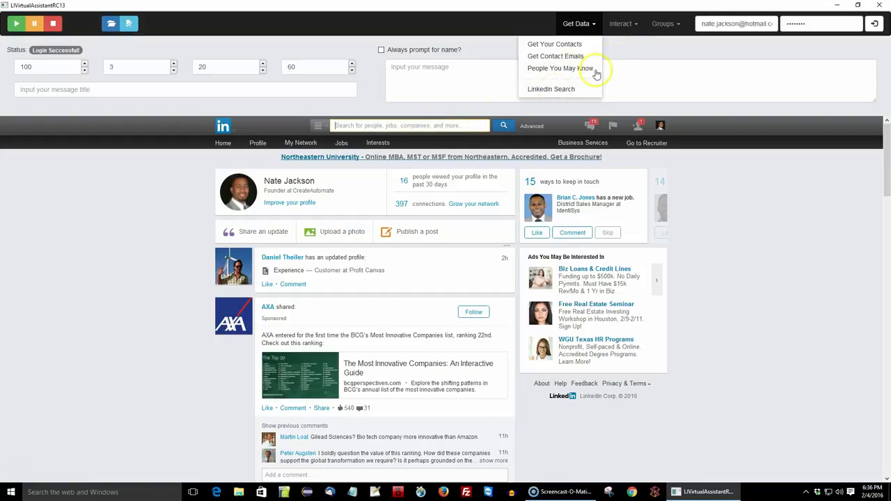
pyautogui.click(636, 24)
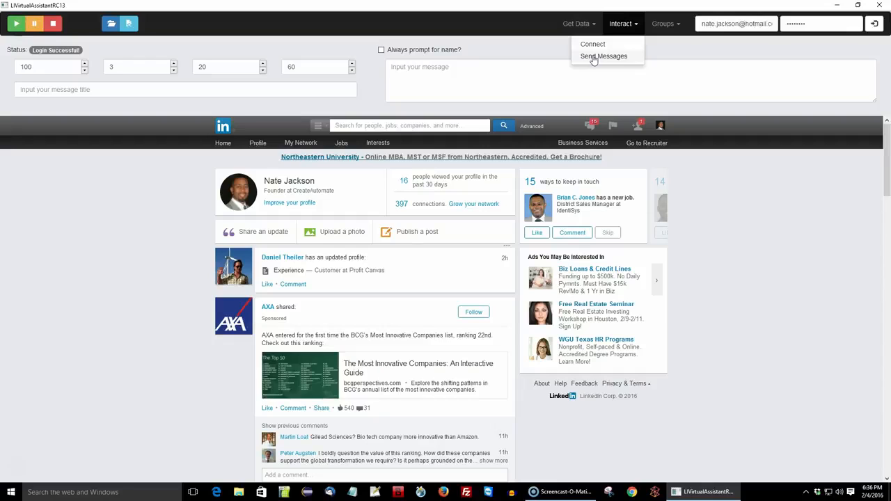
pyautogui.click(665, 27)
pyautogui.click(637, 44)
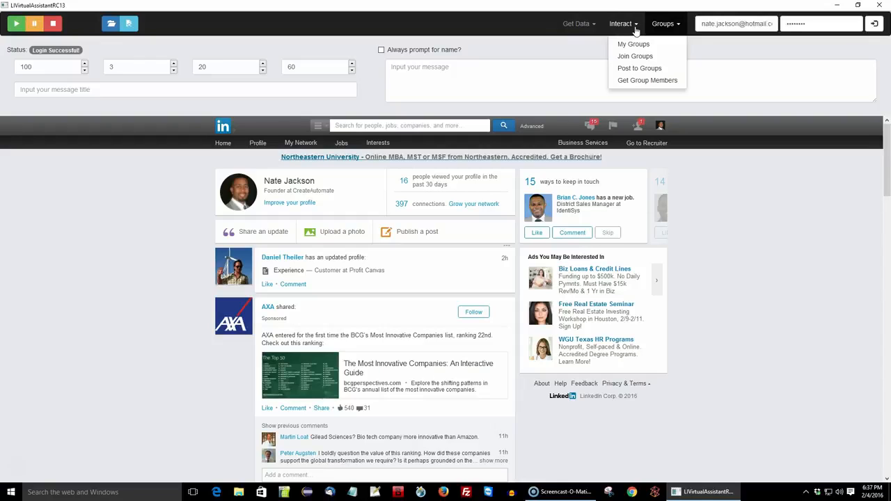
pyautogui.click(578, 24)
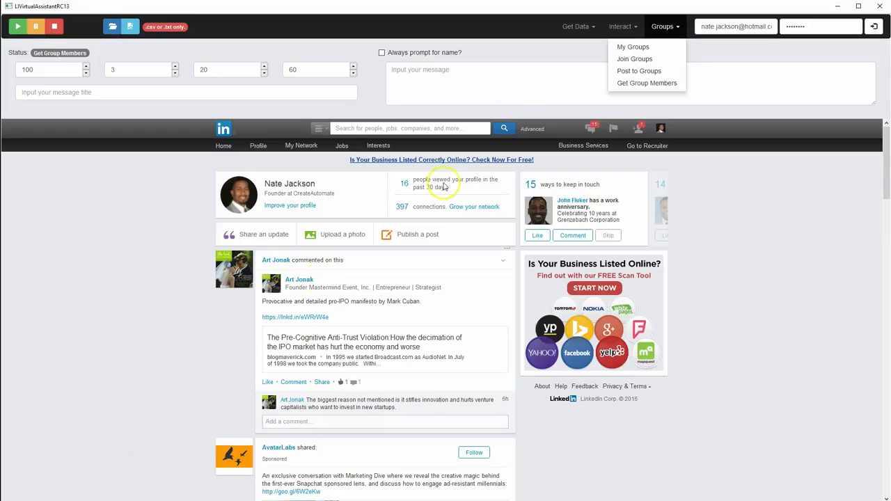
pyautogui.click(662, 26)
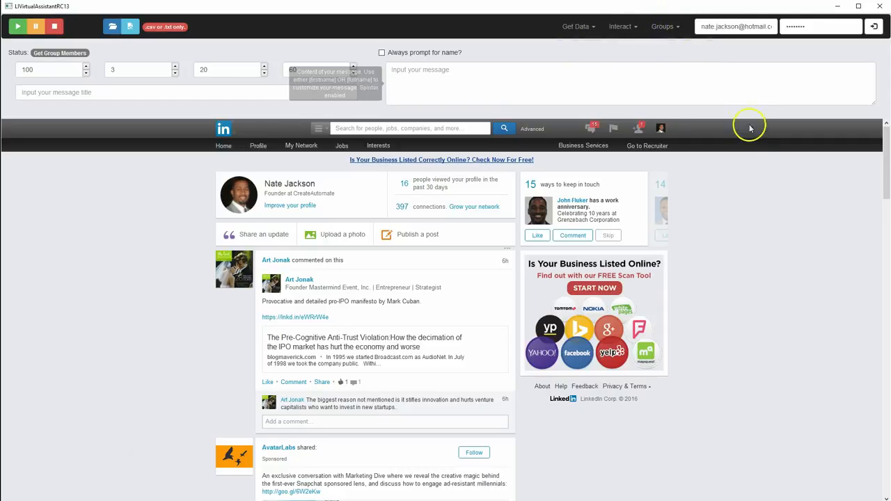
pyautogui.click(770, 251)
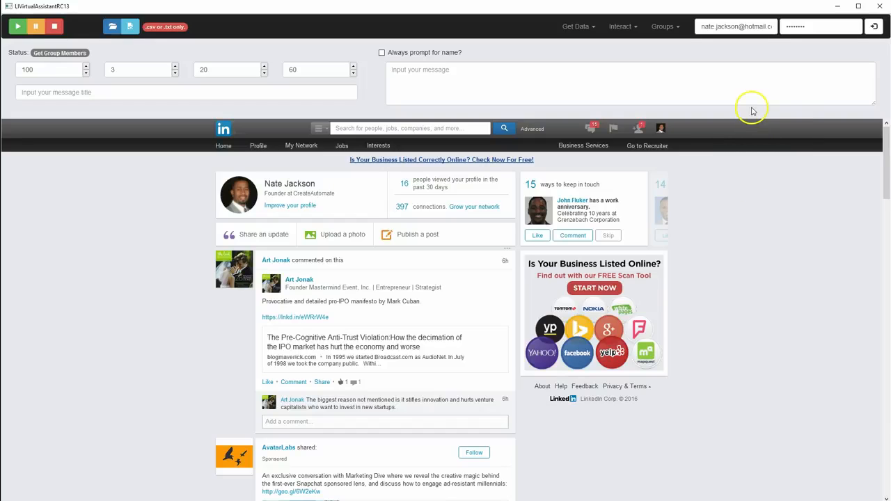
pyautogui.moveTo(768, 94)
pyautogui.click(574, 27)
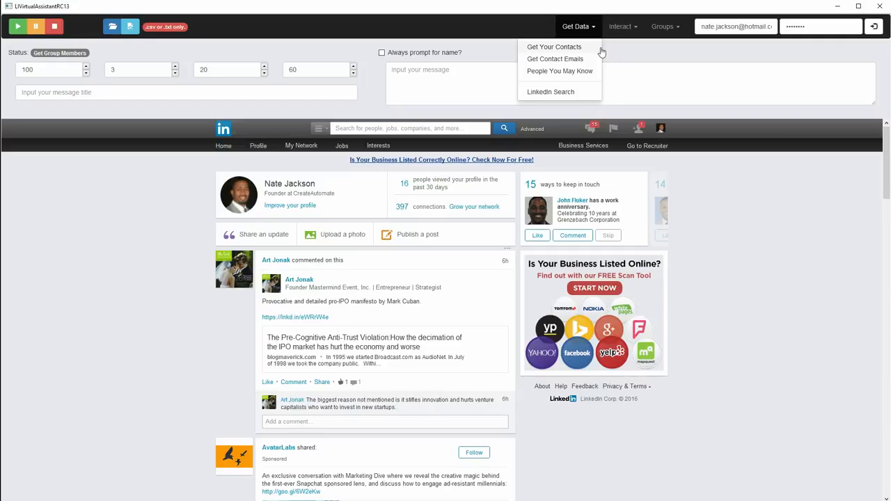
pyautogui.click(692, 53)
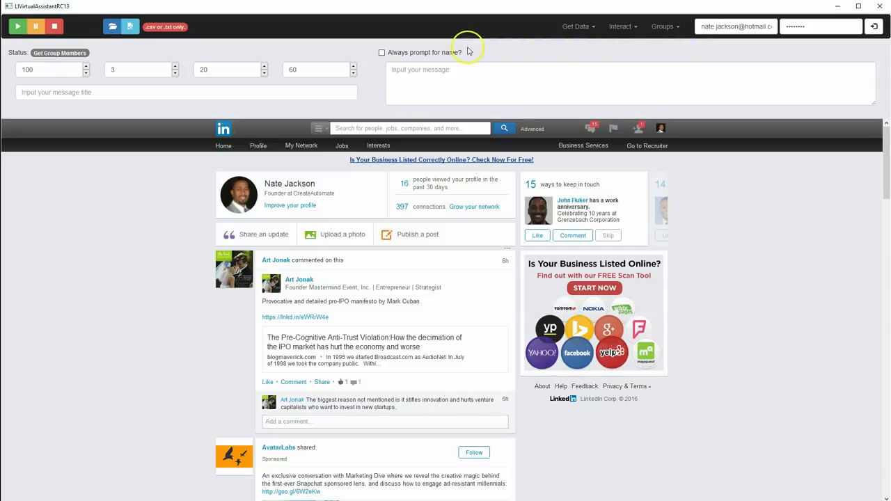
pyautogui.click(583, 27)
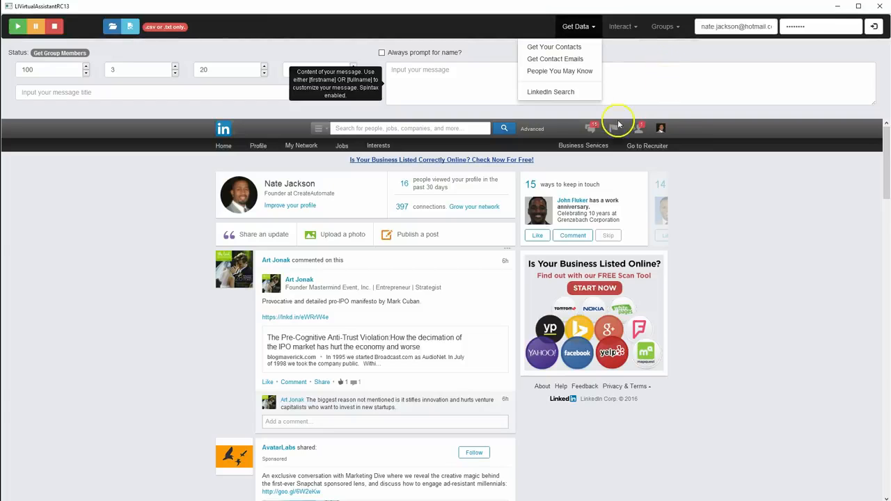
pyautogui.click(106, 92)
pyautogui.click(395, 72)
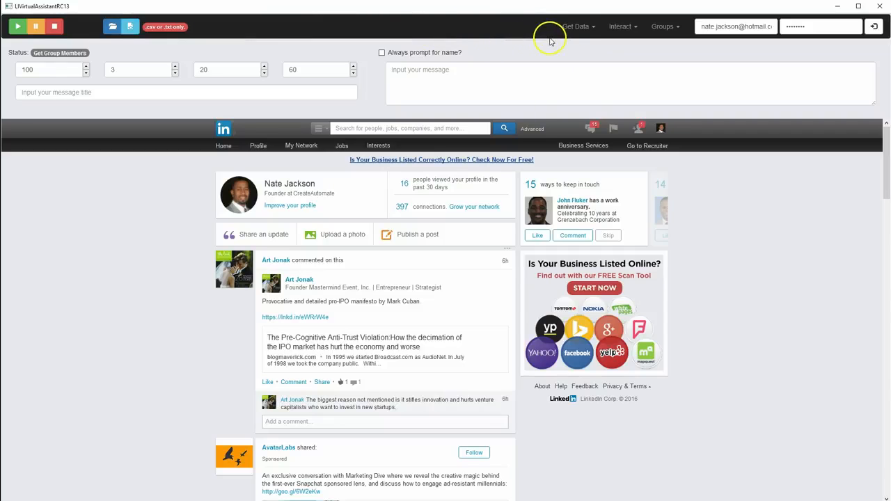
# Activate the Get Your Contacts task and acknowledge both of its messages
pyautogui.click(575, 30)
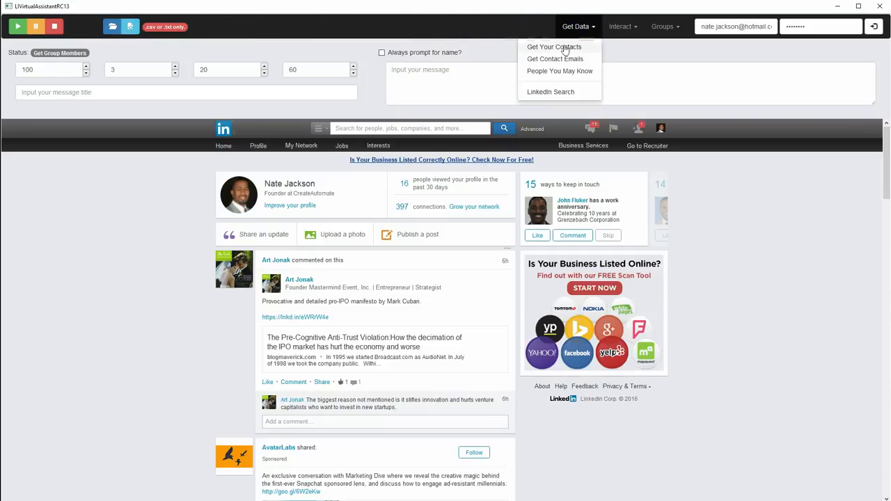
pyautogui.click(564, 47)
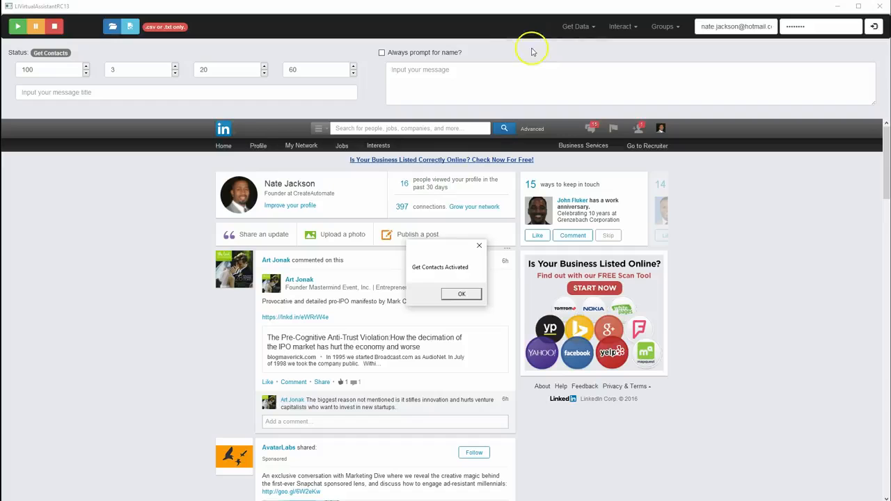
pyautogui.moveTo(447, 257); pyautogui.dragTo(442, 185)
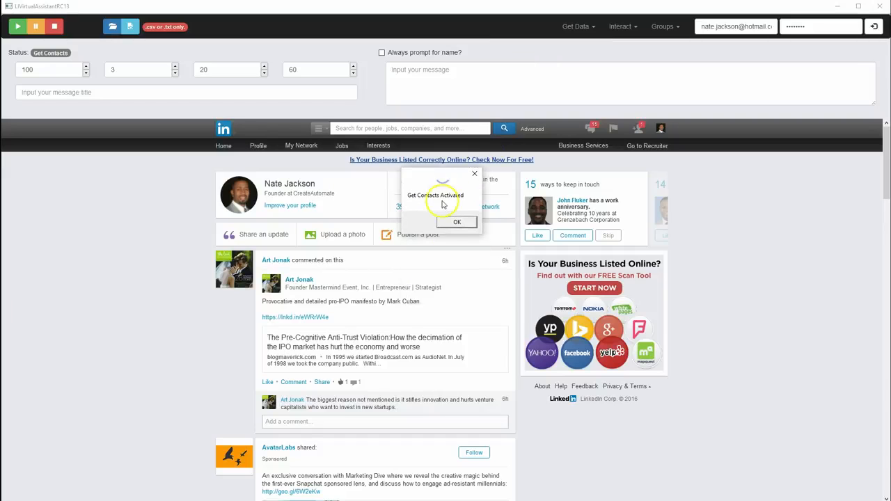
pyautogui.click(454, 221)
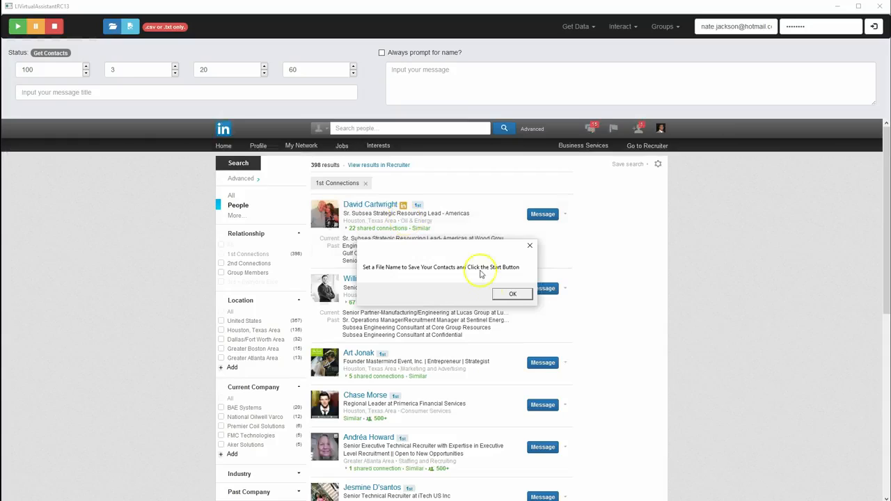
pyautogui.click(512, 294)
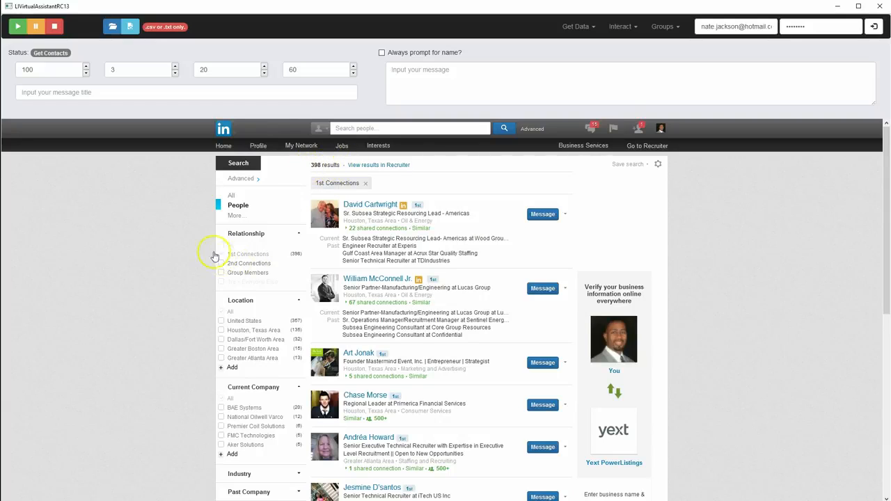
# Examine the filters available for narrowing the 1st Connections people search, from relationship and location down to company size
pyautogui.scroll(-2, 169, 294)
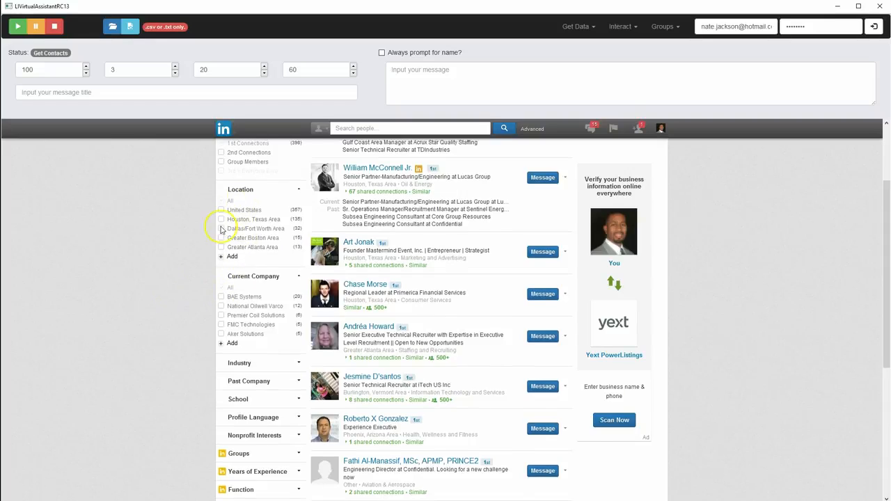
pyautogui.scroll(2, 221, 229)
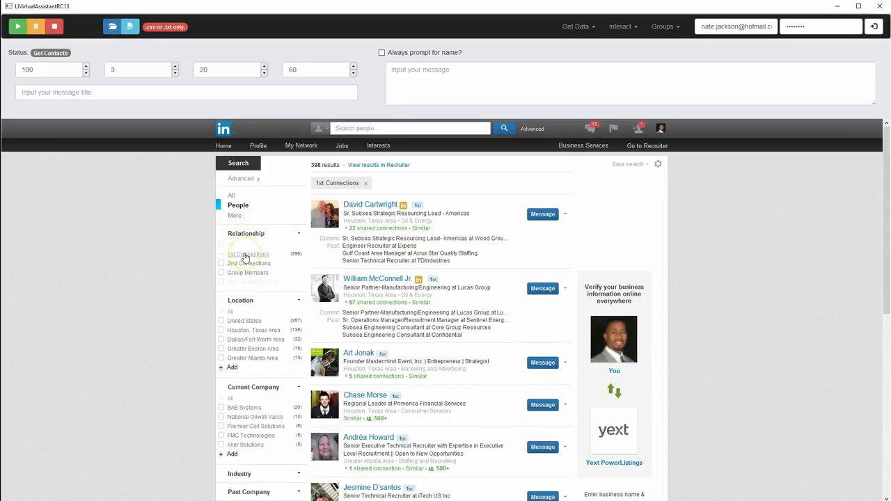
pyautogui.scroll(-1, 247, 255)
pyautogui.scroll(-1, 251, 250)
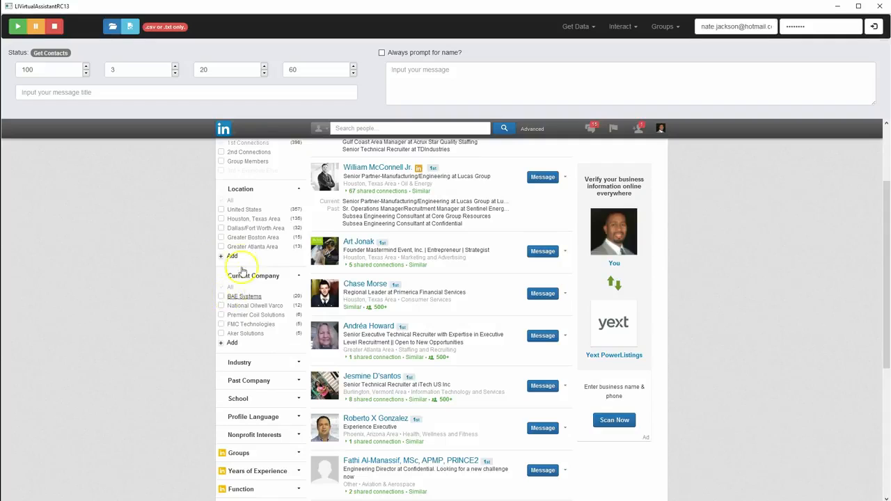
pyautogui.scroll(-1, 238, 261)
pyautogui.scroll(1, 209, 272)
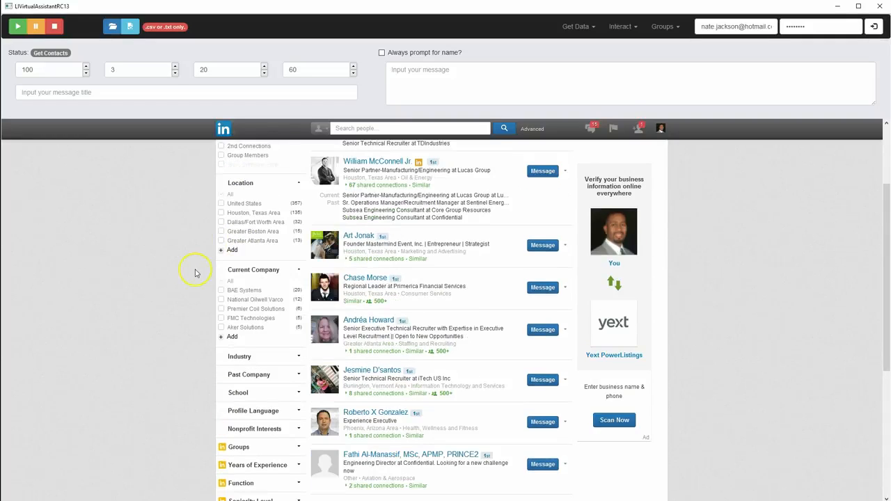
pyautogui.scroll(1, 195, 273)
pyautogui.scroll(-2, 195, 273)
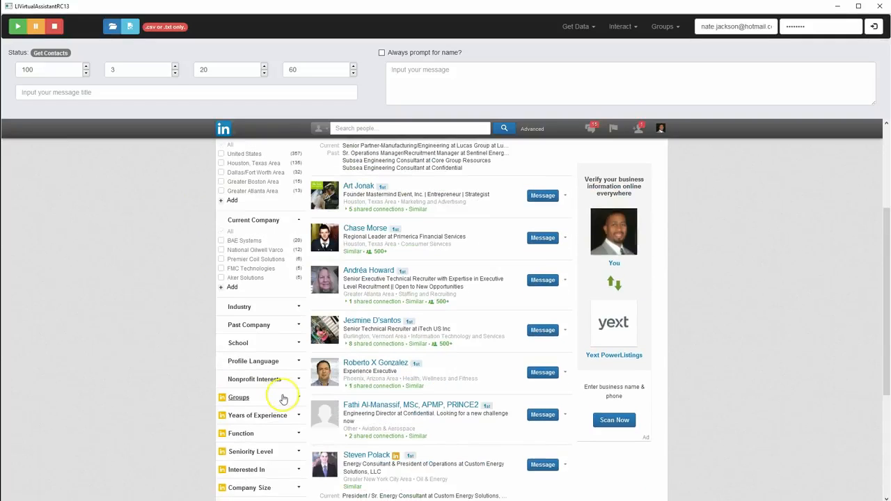
# Expand the School filter, limit the 1st Connections search to Massachusetts Institute of Technology, and review the matching people
pyautogui.click(298, 344)
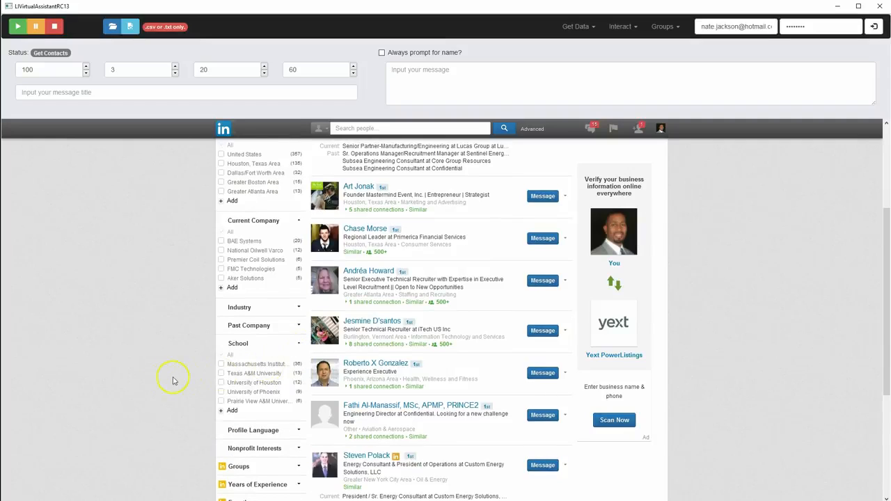
pyautogui.click(221, 365)
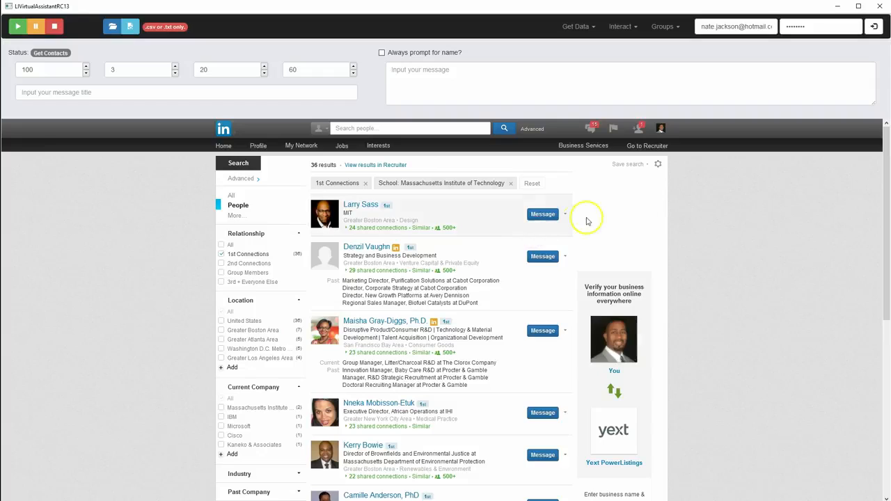
pyautogui.scroll(-5, 720, 216)
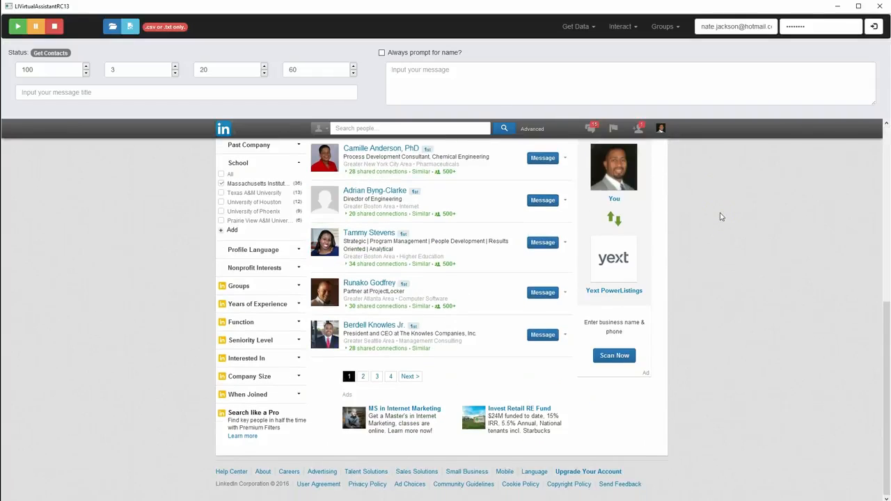
pyautogui.scroll(6, 348, 334)
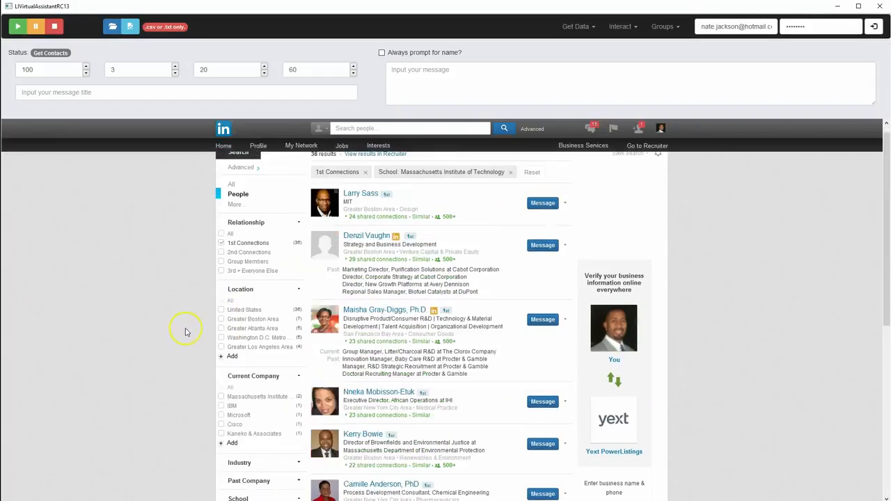
pyautogui.scroll(-1, 231, 424)
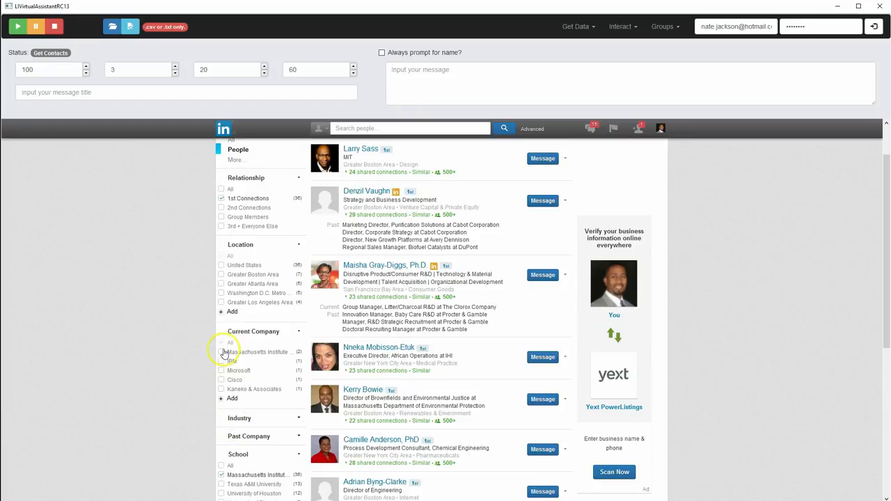
pyautogui.scroll(-2, 202, 379)
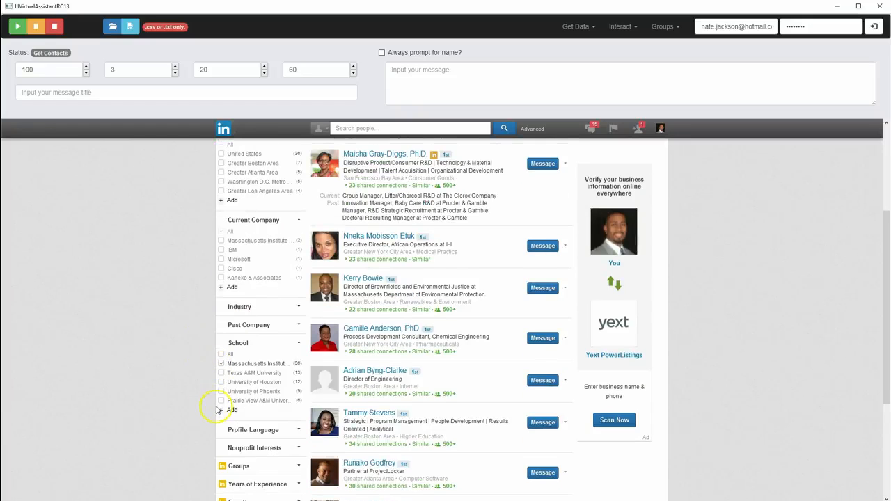
# Clear the Massachusetts Institute of Technology school filter from the people search
pyautogui.click(222, 364)
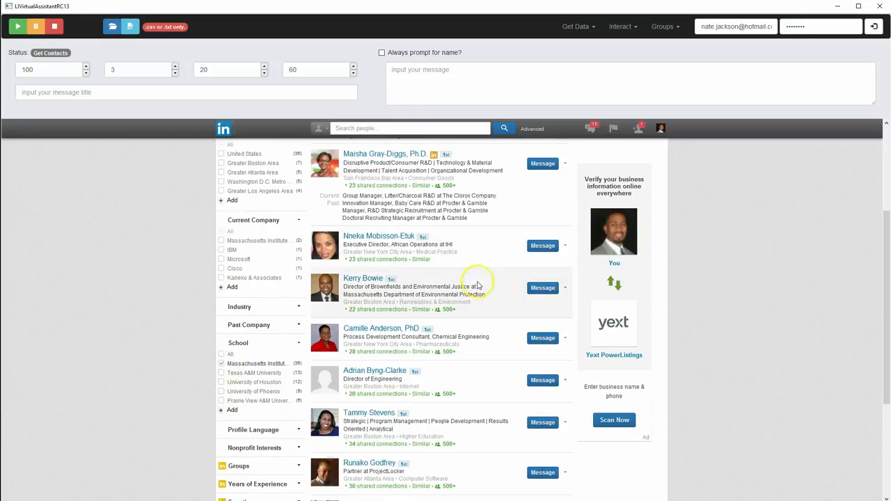
pyautogui.scroll(-2, 498, 335)
pyautogui.scroll(-1, 502, 342)
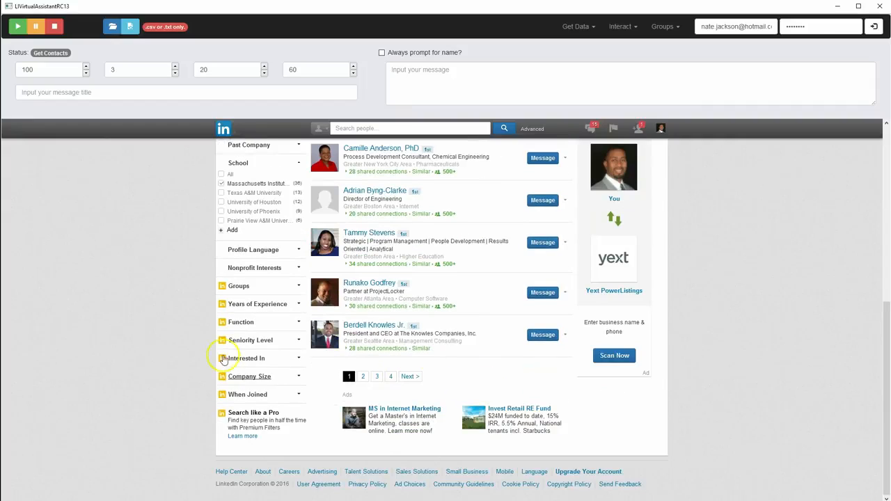
pyautogui.scroll(6, 211, 293)
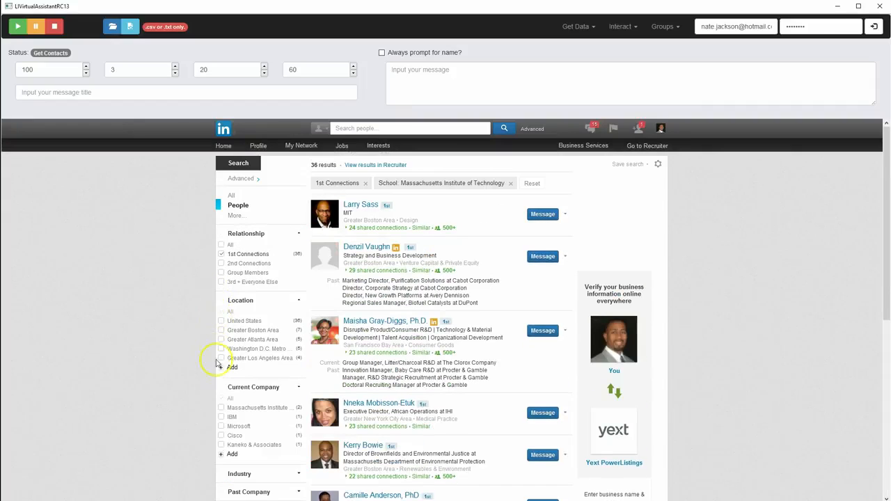
pyautogui.scroll(-2, 222, 362)
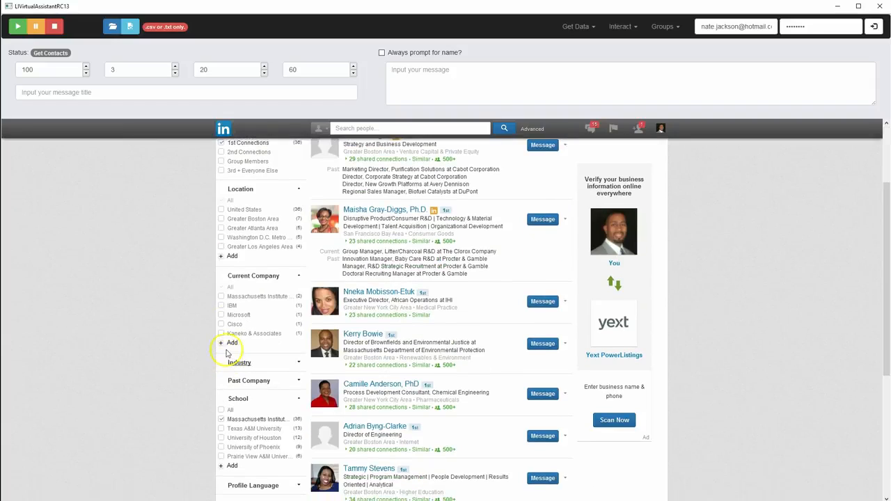
pyautogui.scroll(-2, 220, 348)
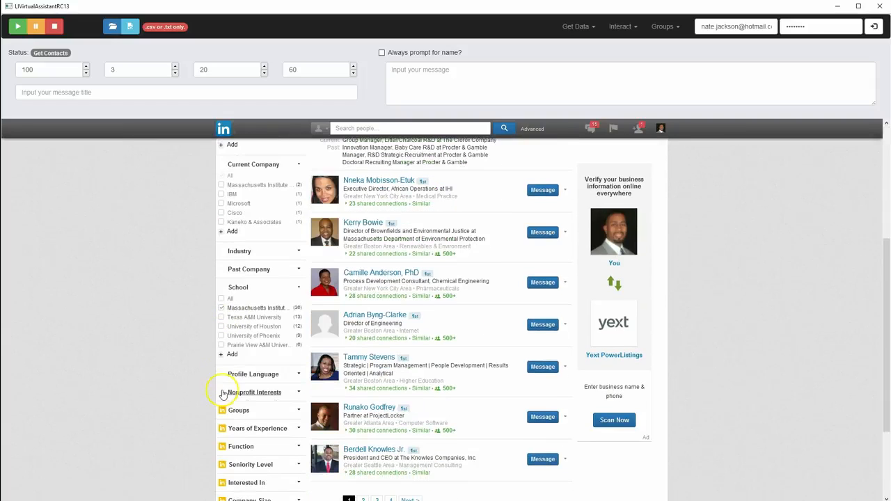
pyautogui.click(220, 308)
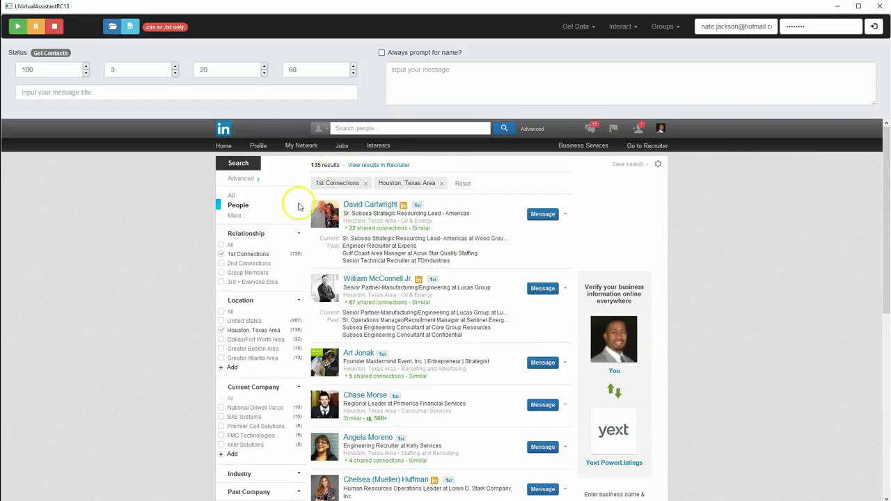
# Clear the Houston, Texas Area location filter, and apply and remove the Massachusetts Institute of Technology school filter once more
pyautogui.click(221, 331)
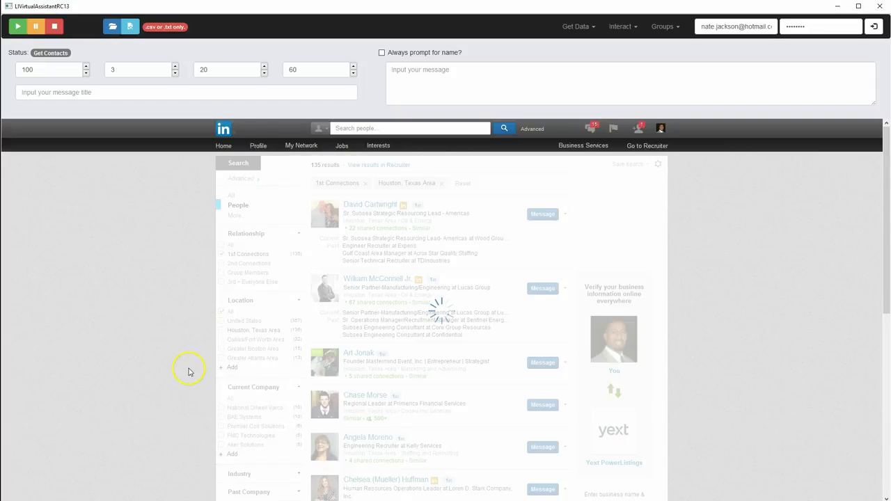
pyautogui.scroll(-3, 202, 386)
pyautogui.click(222, 364)
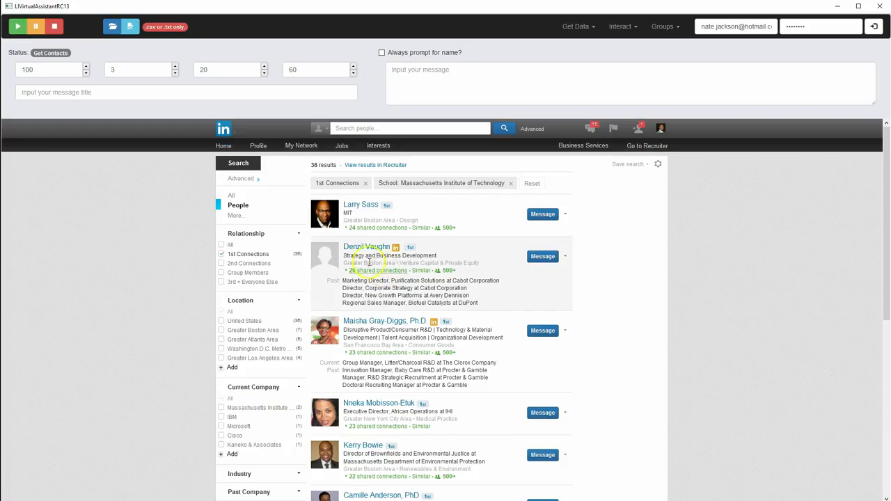
pyautogui.scroll(-4, 200, 292)
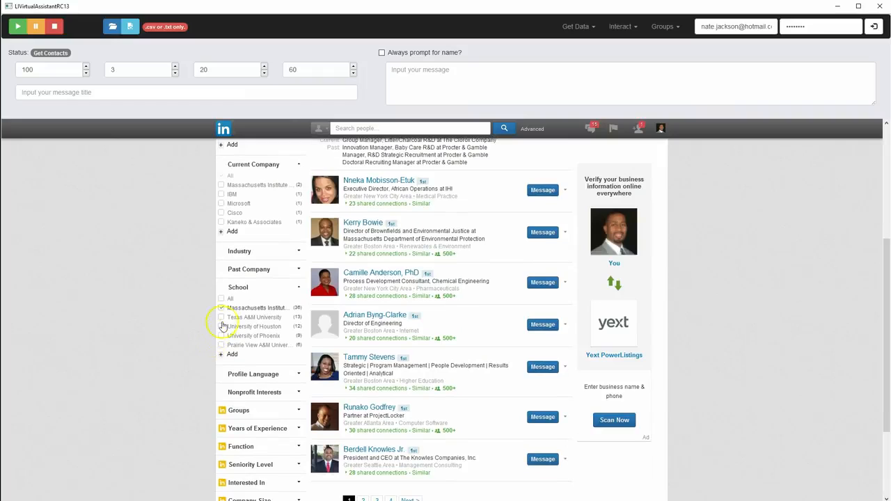
pyautogui.click(222, 309)
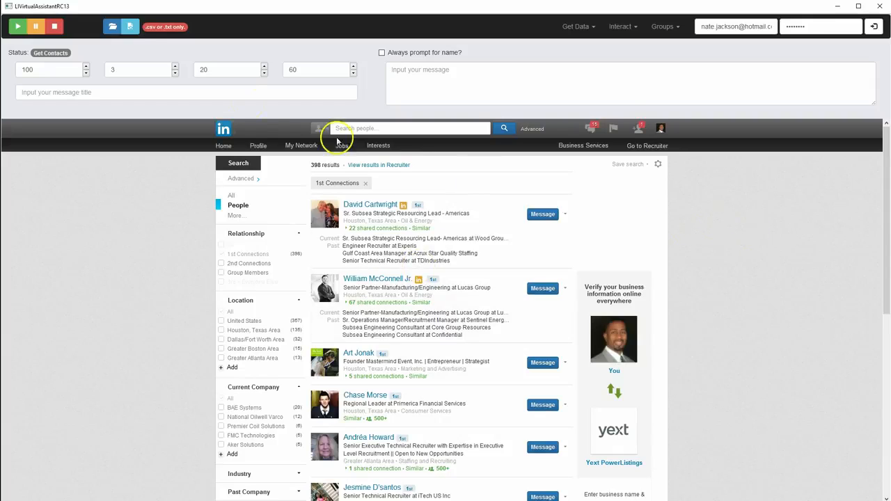
# Set the contacts output file to myContacts.csv on the Desktop, replacing the existing file
pyautogui.click(132, 27)
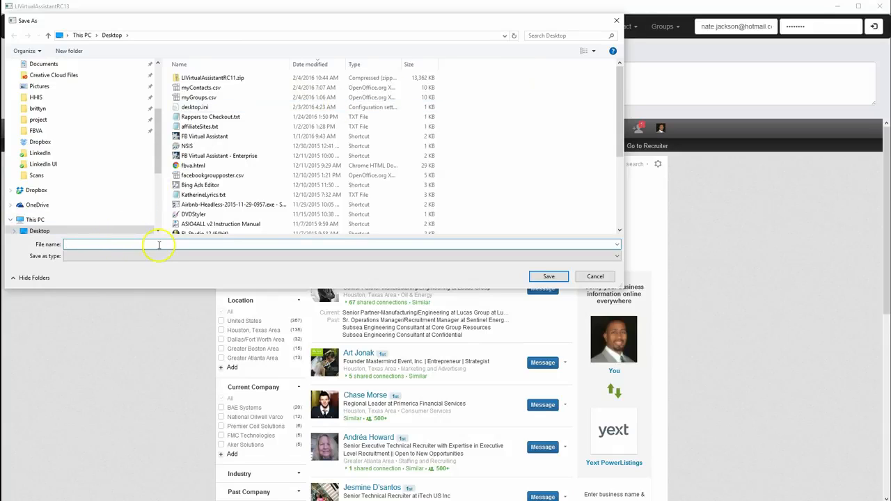
pyautogui.write('n')
pyautogui.press('BackSpace')
pyautogui.write('my')
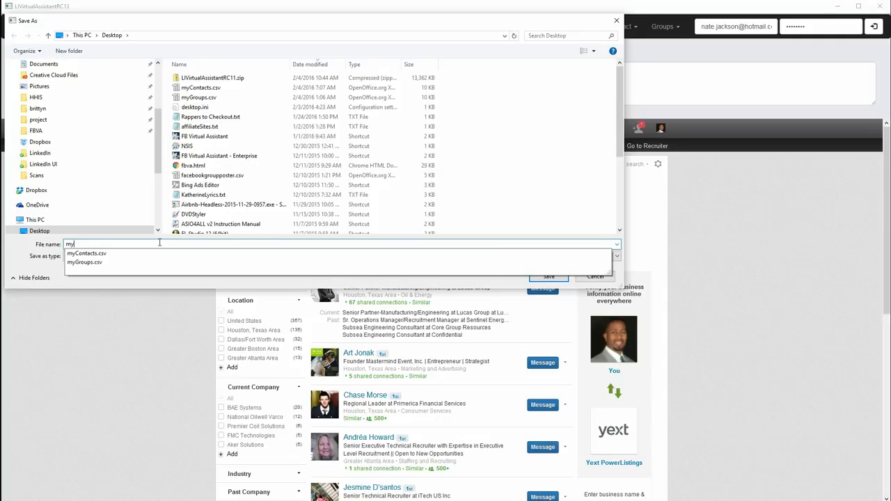
pyautogui.write('Conta')
pyautogui.press('BackSpace')
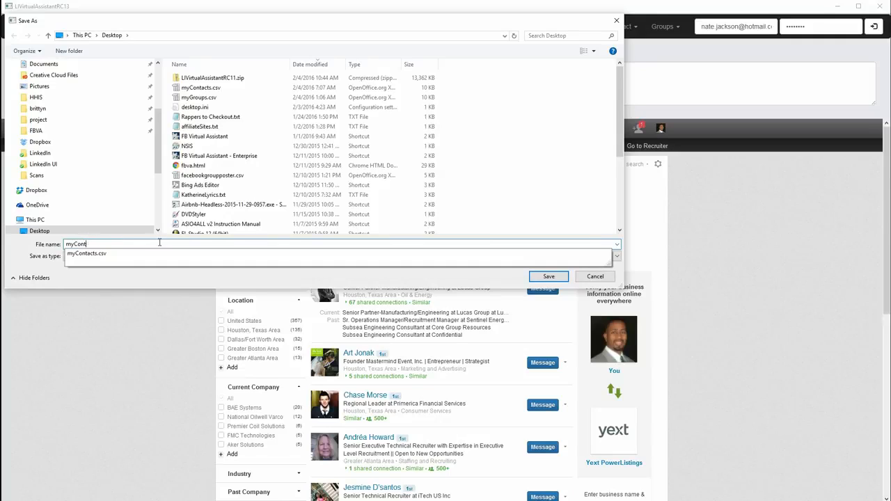
pyautogui.write('acts.csv')
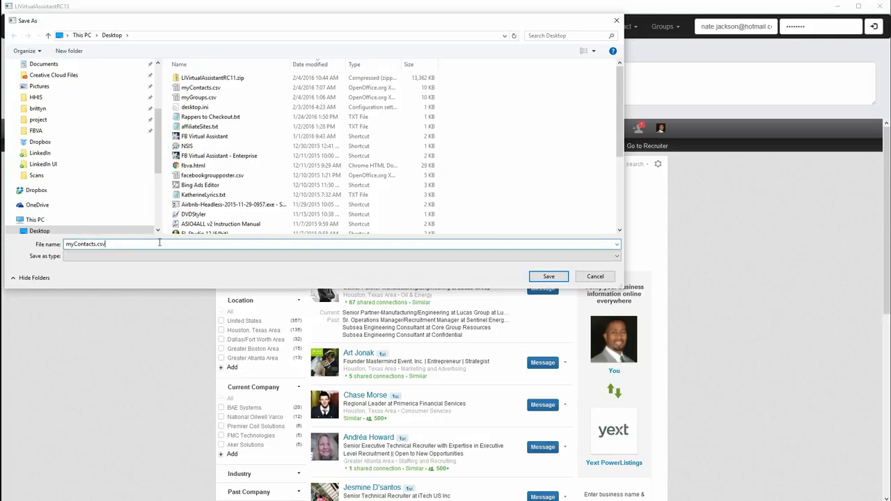
pyautogui.click(547, 276)
pyautogui.click(465, 299)
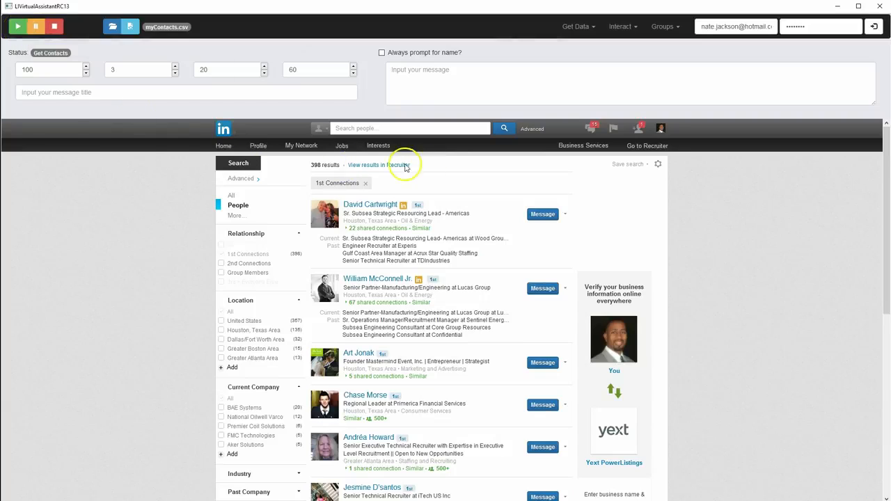
# Run the Get Contacts task on the 1st Connections search and dismiss its completion message
pyautogui.click(17, 29)
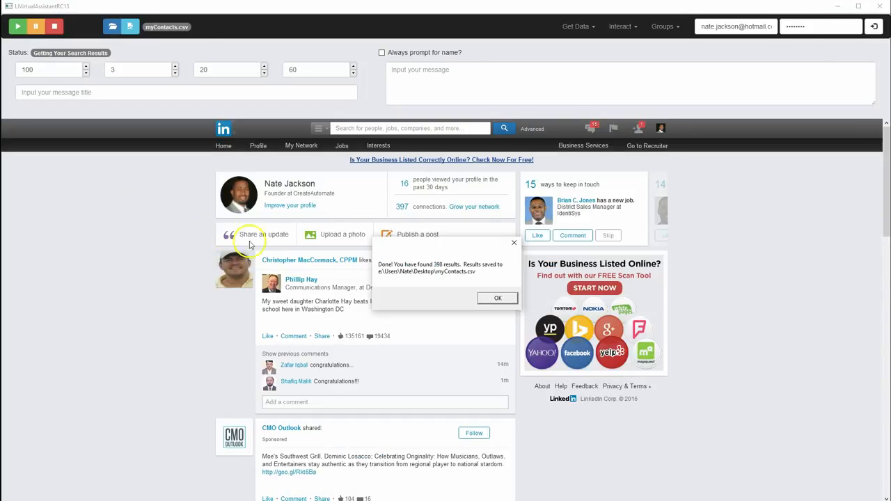
pyautogui.moveTo(444, 243); pyautogui.dragTo(401, 203)
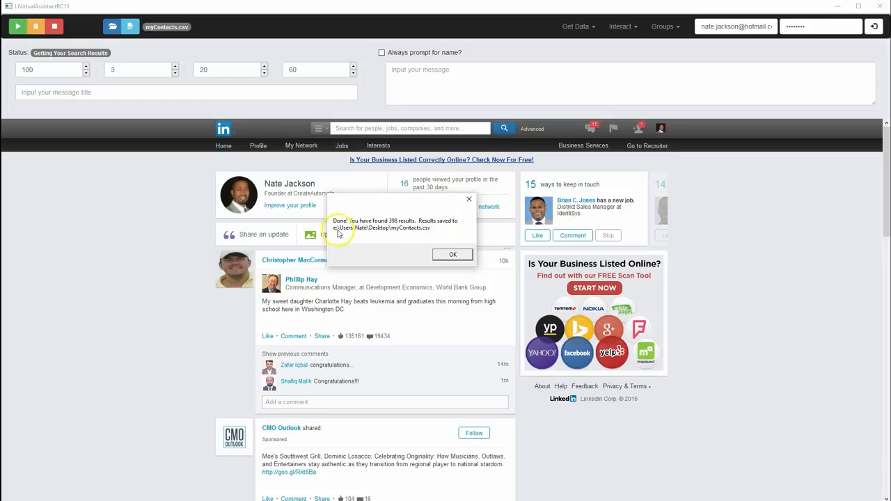
pyautogui.click(453, 255)
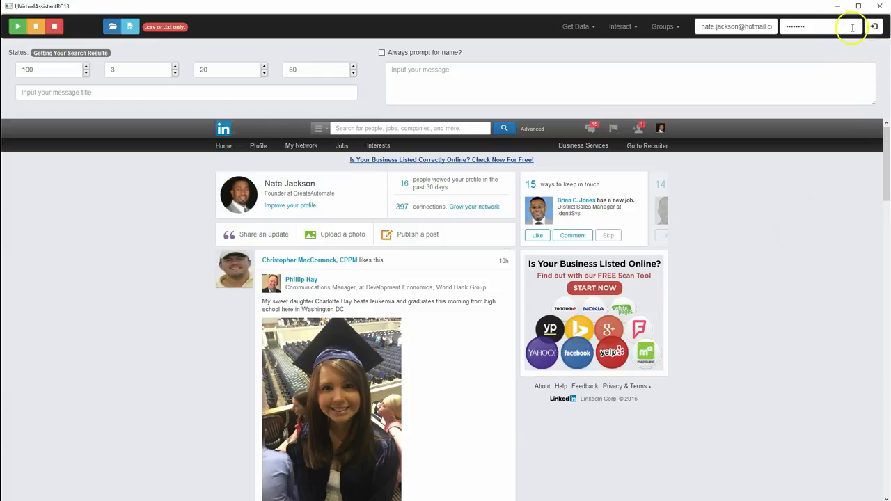
# Minimize the assistant and open myContacts.csv from the desktop in OpenOffice, importing it as comma-separated Unicode (UTF-8) text
pyautogui.click(839, 7)
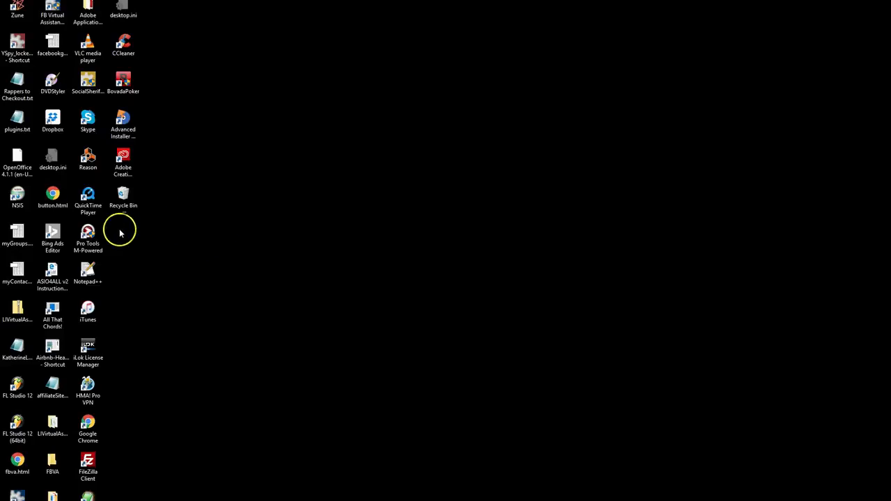
pyautogui.click(19, 271)
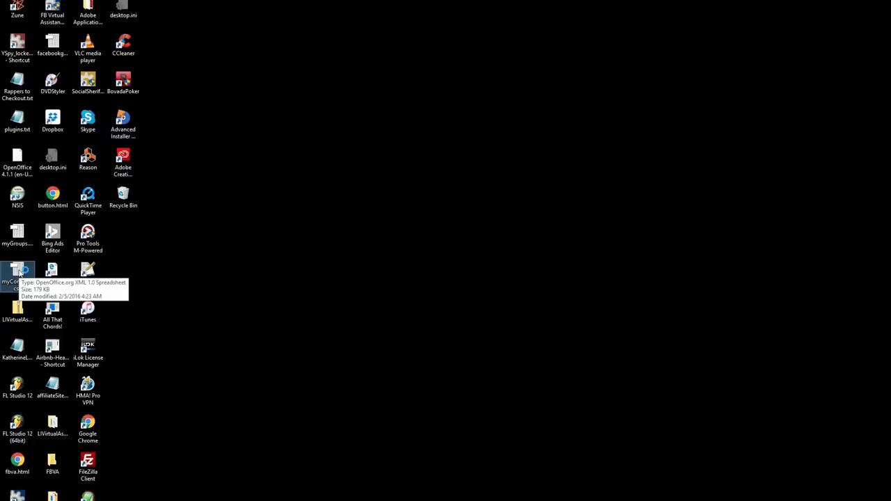
pyautogui.moveTo(19, 272); pyautogui.dragTo(91, 298)
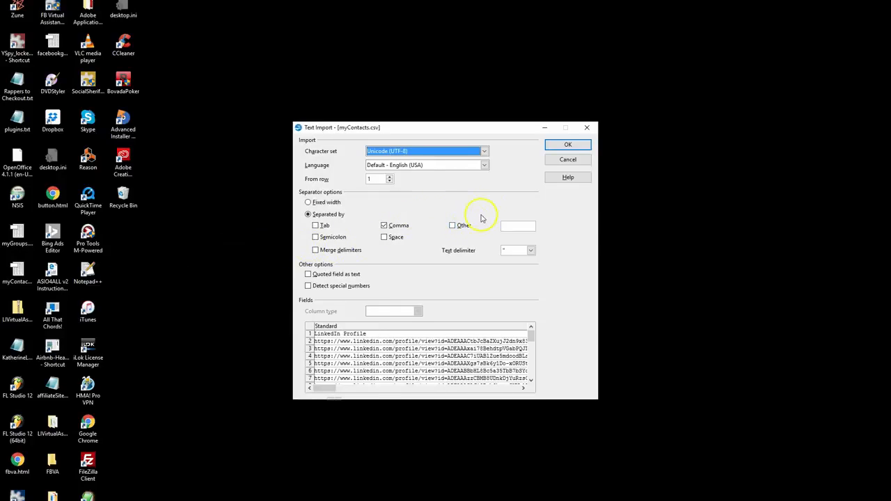
pyautogui.click(567, 147)
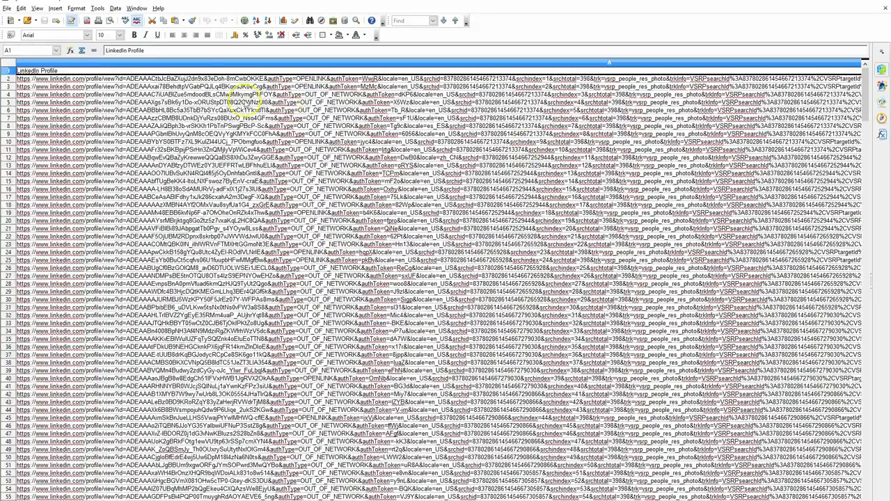
# Examine the exported contacts' LinkedIn Profile, Name, Title, Industry and Location columns down through the rows
pyautogui.click(104, 80)
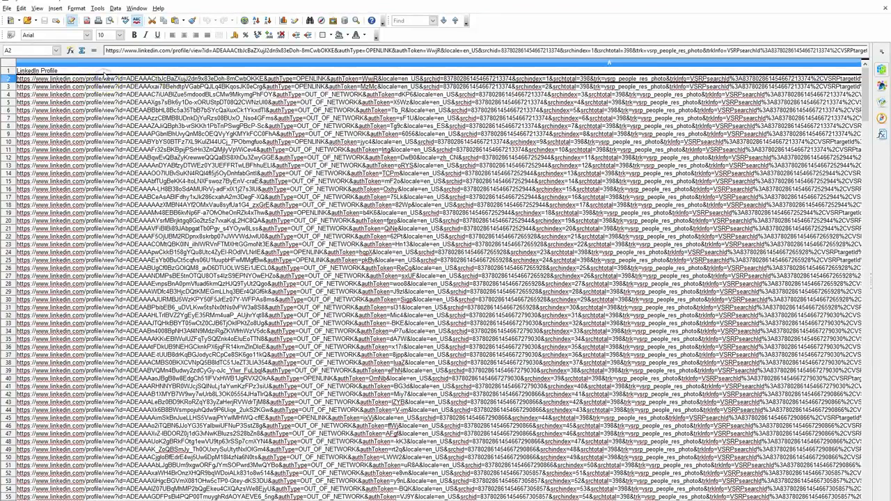
pyautogui.click(104, 71)
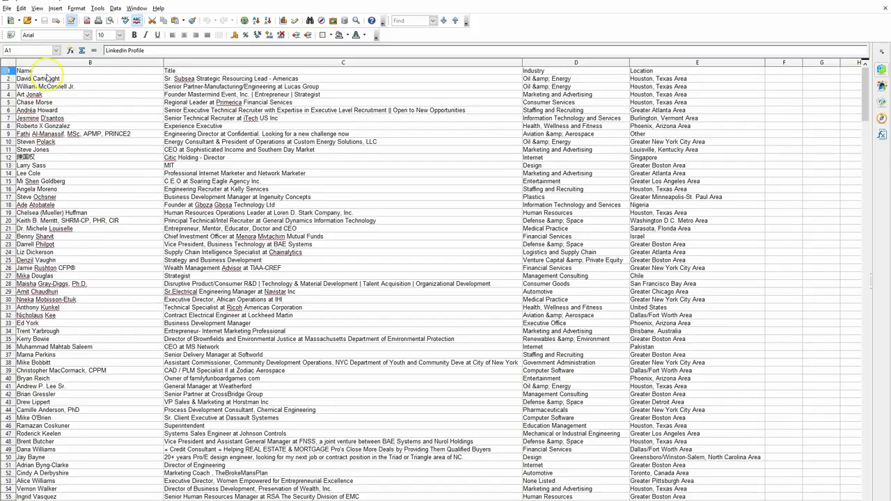
pyautogui.click(46, 71)
pyautogui.click(174, 71)
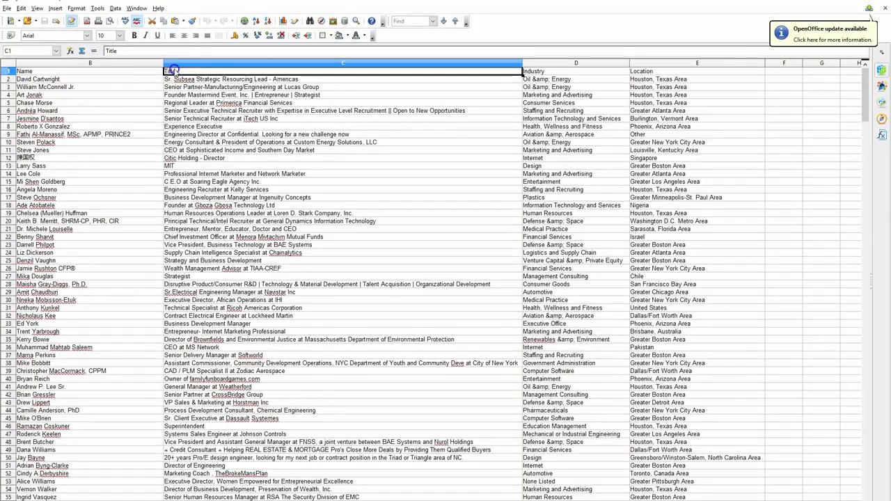
pyautogui.click(544, 72)
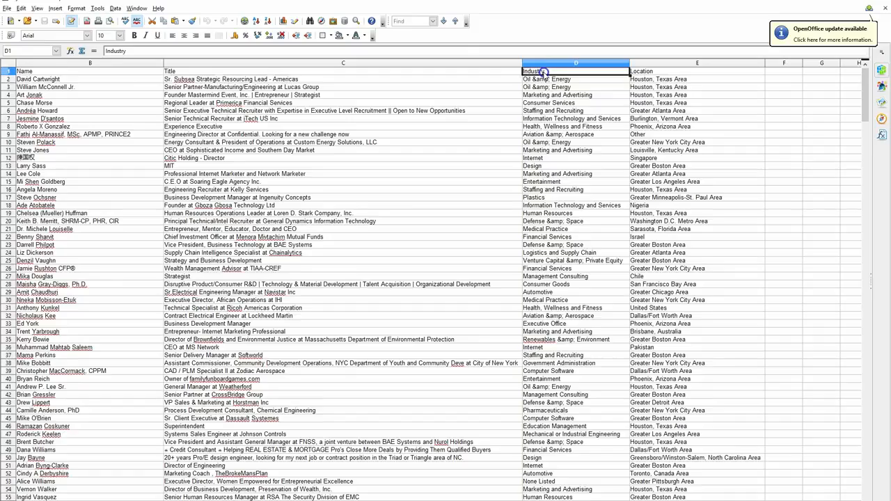
pyautogui.click(646, 74)
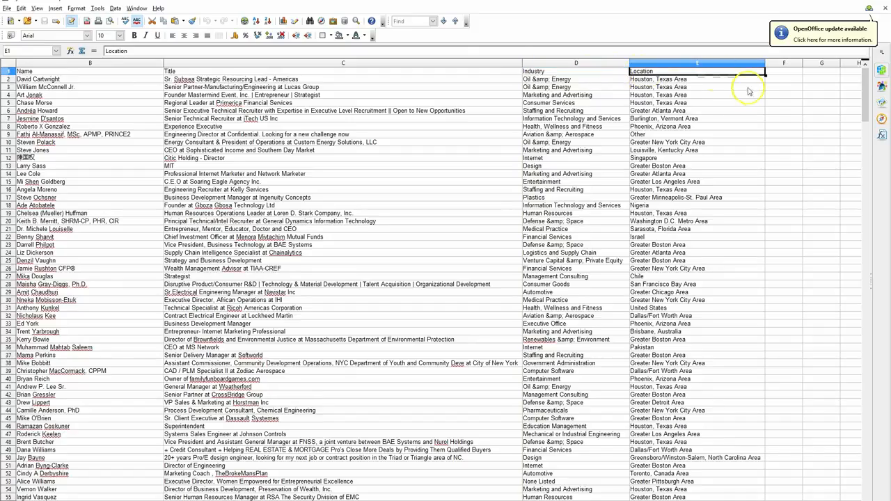
pyautogui.scroll(-4, 738, 104)
pyautogui.scroll(-20, 733, 120)
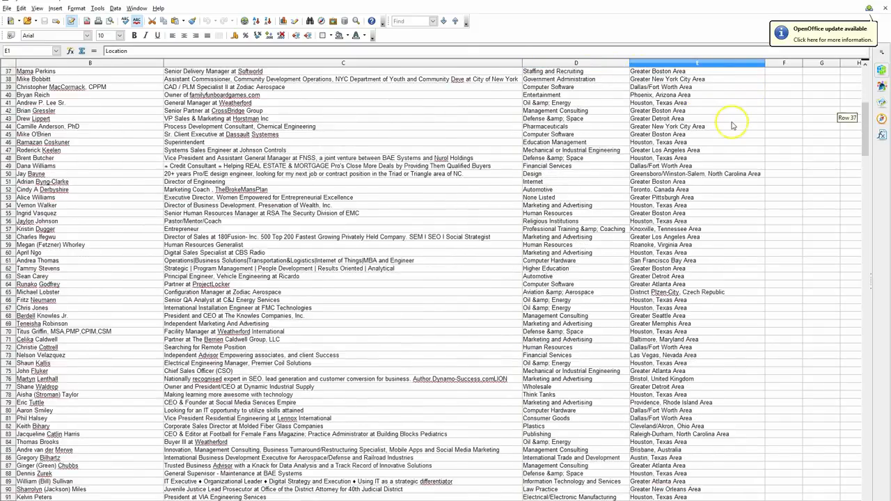
pyautogui.scroll(-20, 731, 127)
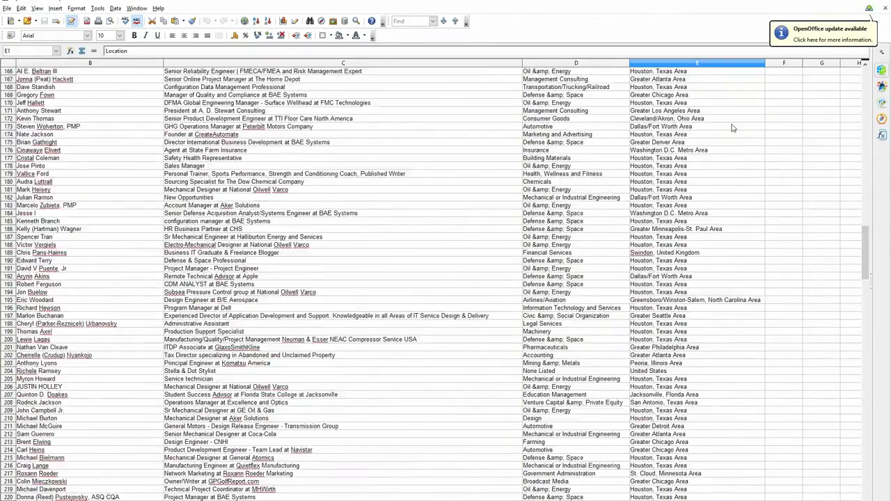
# Examine the extent of the exported contact list by highlighting its last filled row and header row, then review the LinkedIn Profile column
pyautogui.scroll(-20, 732, 127)
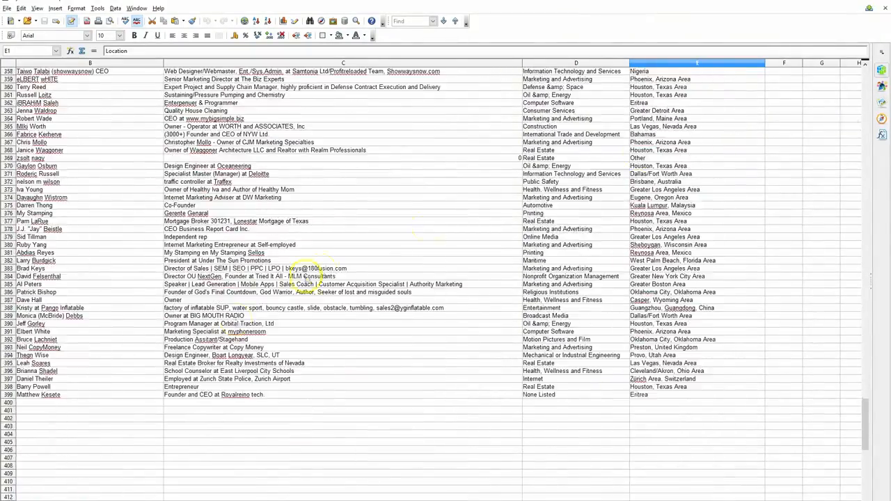
pyautogui.click(9, 395)
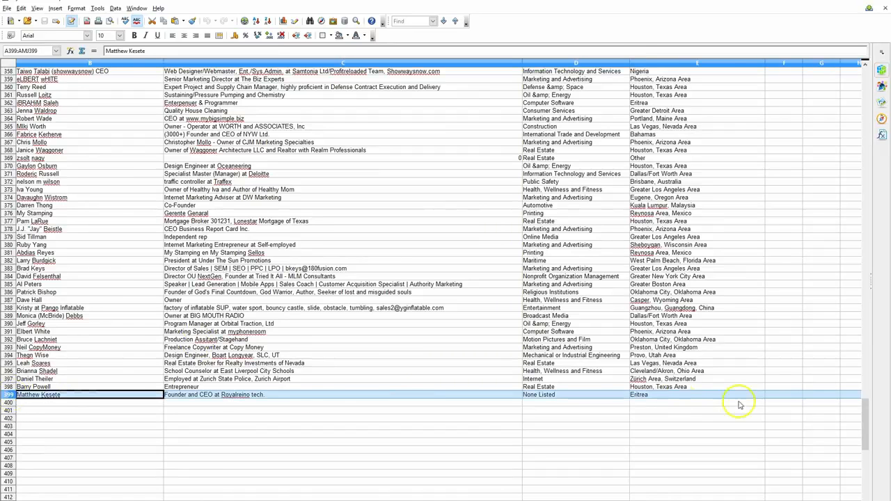
pyautogui.moveTo(856, 199); pyautogui.dragTo(857, 42)
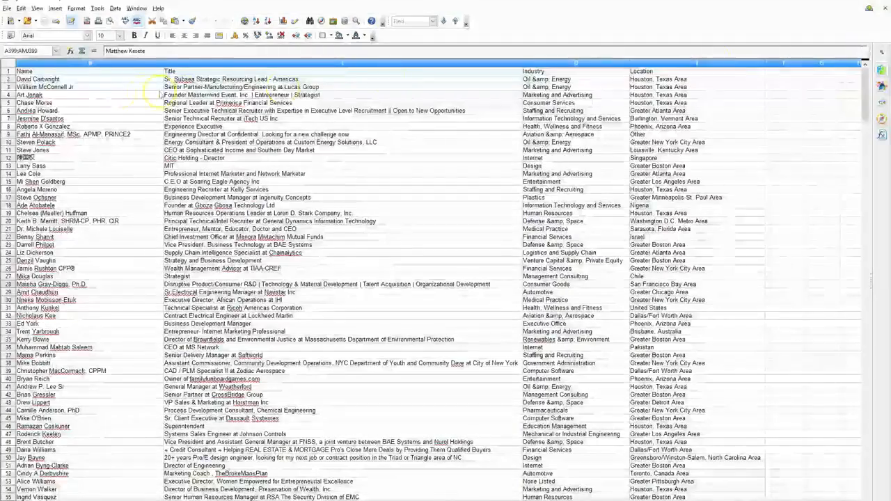
pyautogui.click(9, 71)
pyautogui.moveTo(866, 94); pyautogui.dragTo(869, 440)
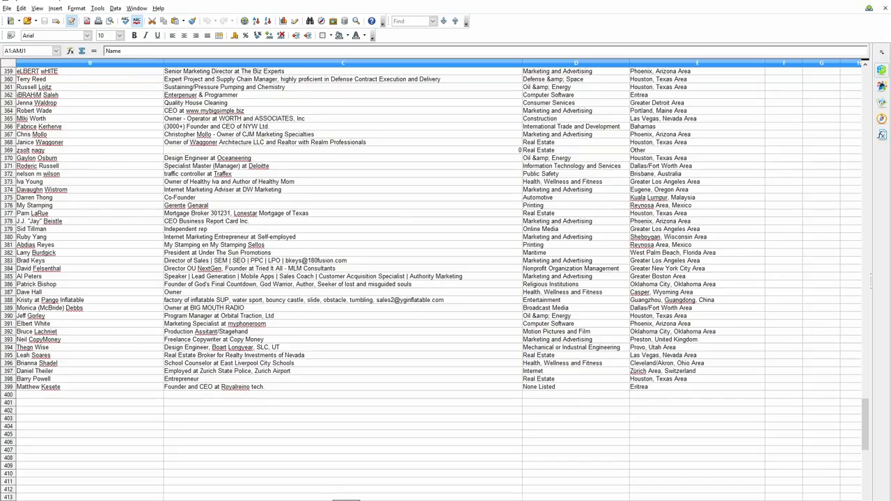
pyautogui.moveTo(346, 500)
pyautogui.mouseDown()
pyautogui.moveTo(496, 500)
pyautogui.moveTo(346, 500)
pyautogui.mouseUp()
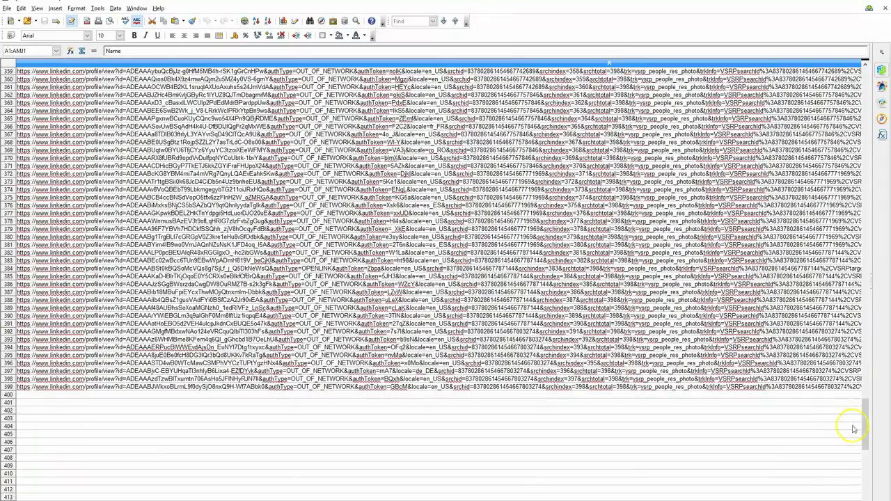
pyautogui.moveTo(863, 422); pyautogui.dragTo(833, 68)
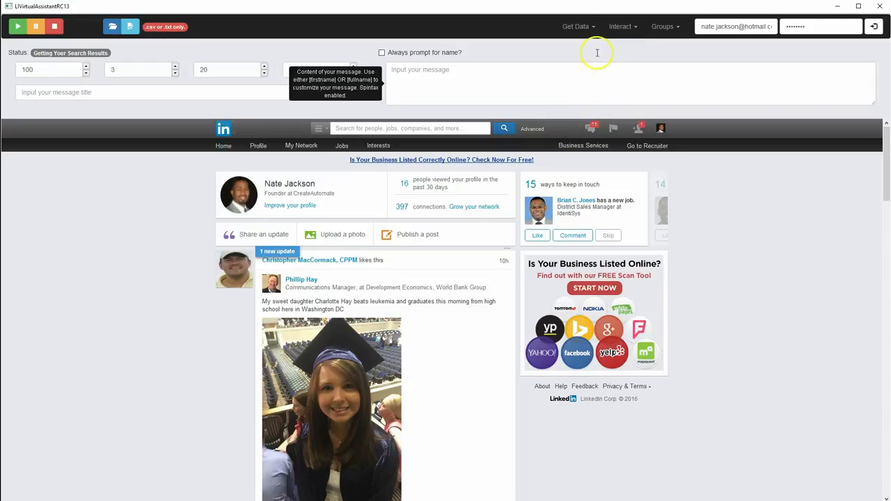
# Activate the Get Contact Emails task in the LinkedIn virtual assistant and dismiss both of its messages
pyautogui.click(581, 29)
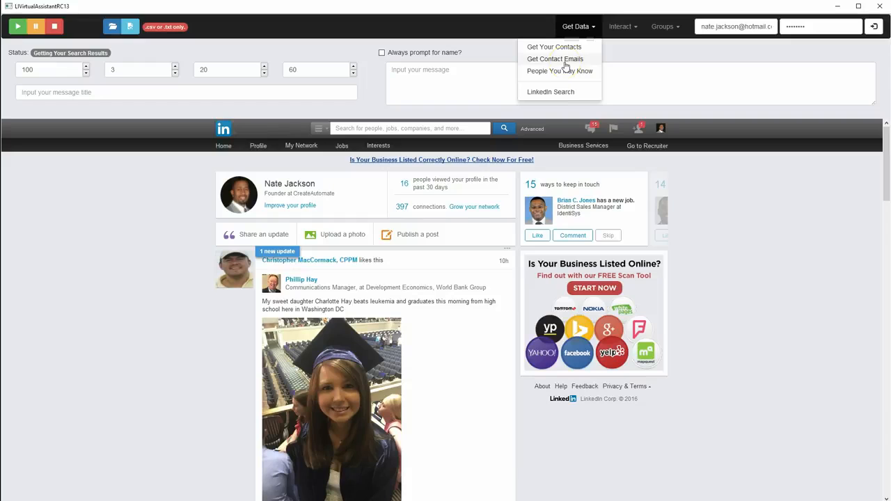
pyautogui.click(621, 26)
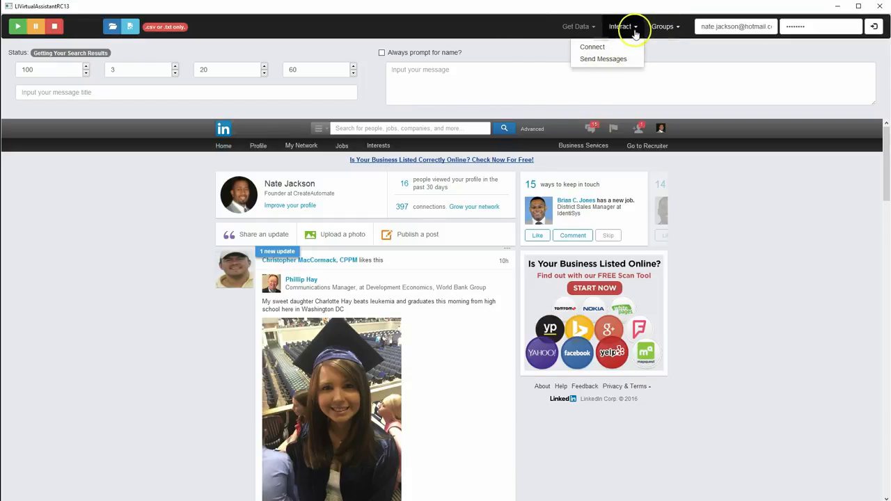
pyautogui.click(580, 28)
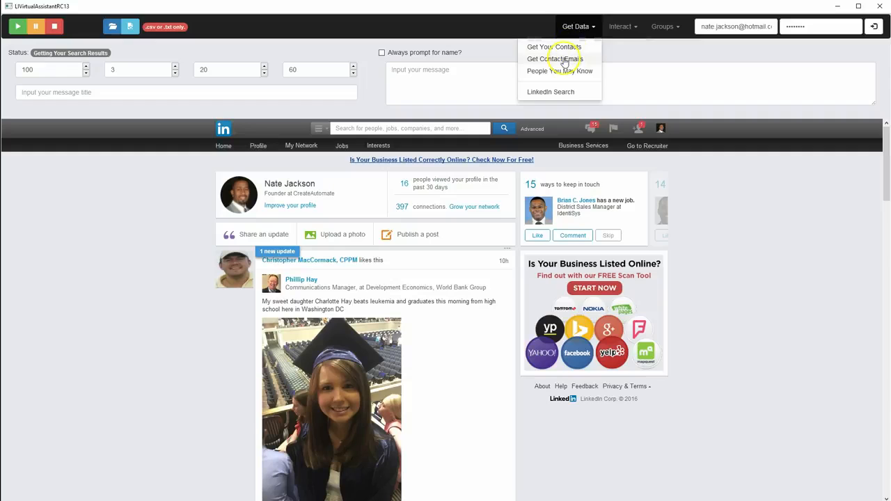
pyautogui.click(564, 59)
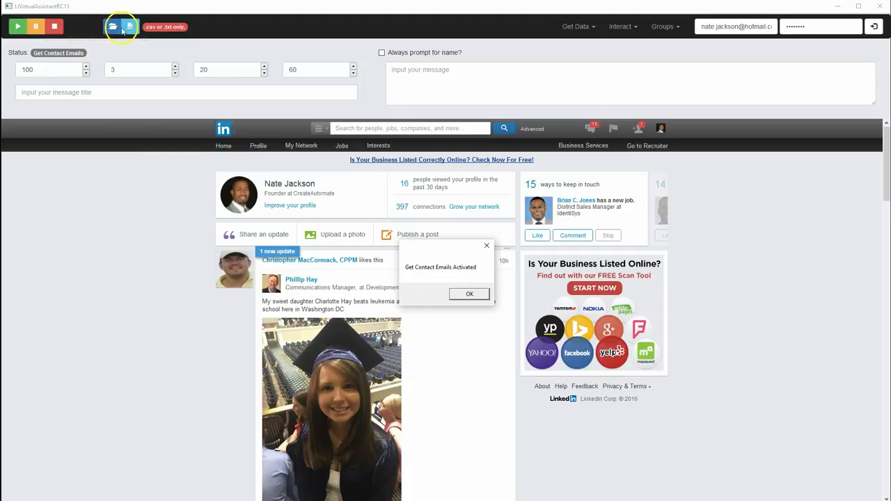
pyautogui.click(465, 293)
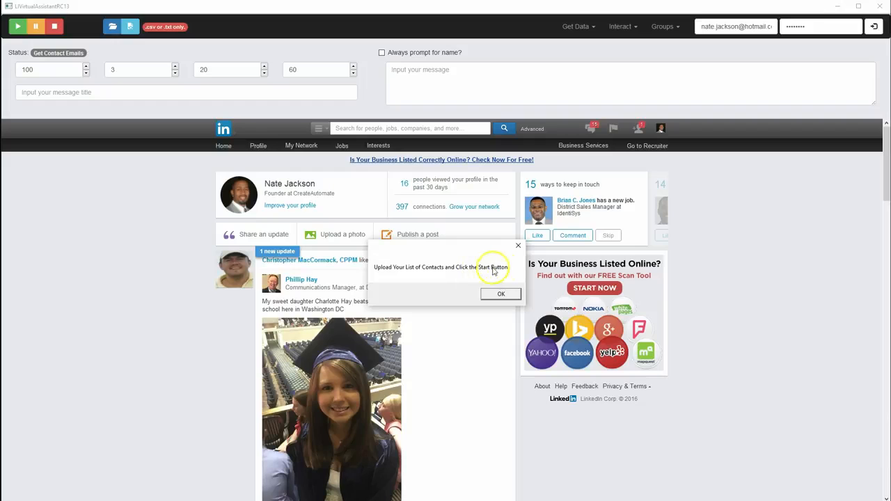
pyautogui.click(504, 294)
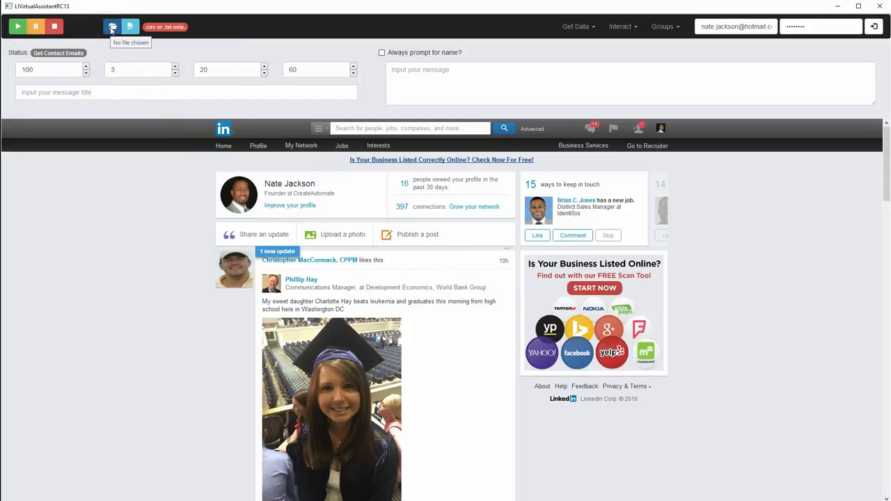
# Load myContacts.csv from the Desktop as the contact list, run the Get Contact Emails task and dismiss its completion message
pyautogui.click(112, 30)
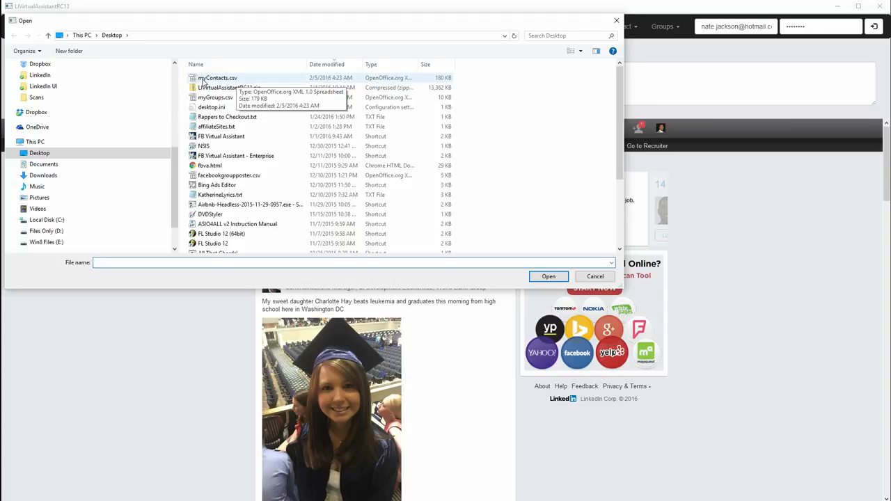
pyautogui.doubleClick(202, 80)
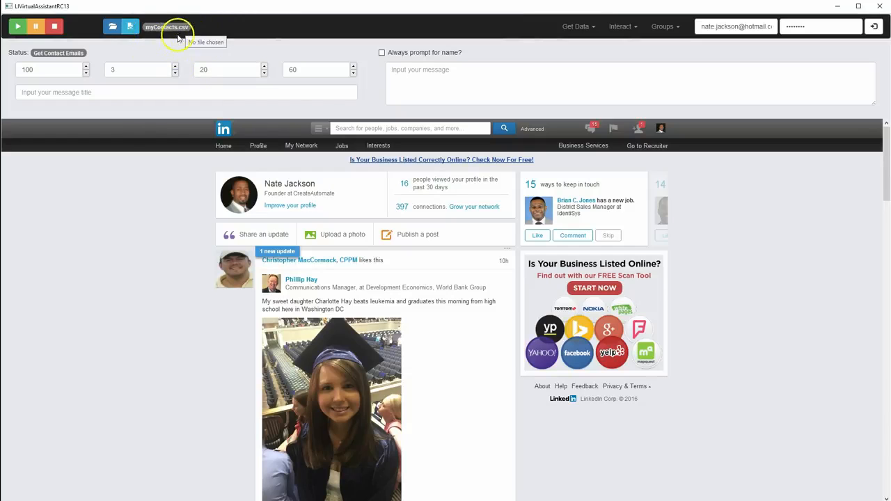
pyautogui.click(15, 28)
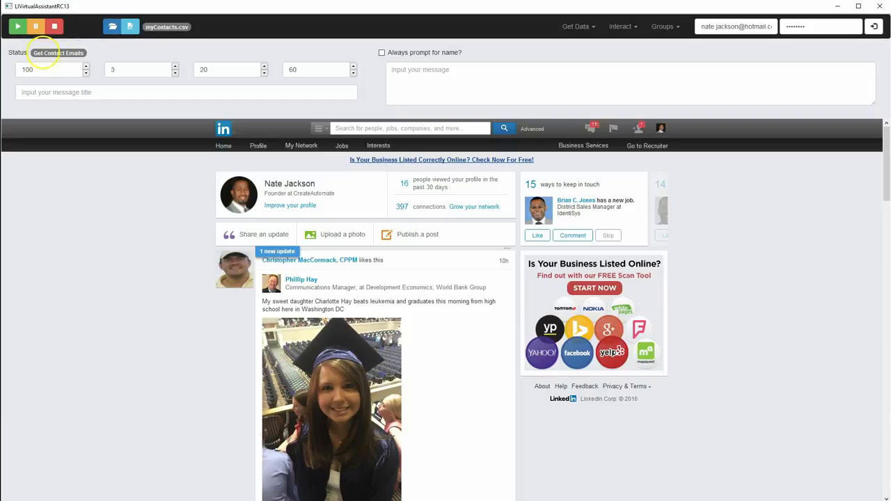
pyautogui.click(18, 27)
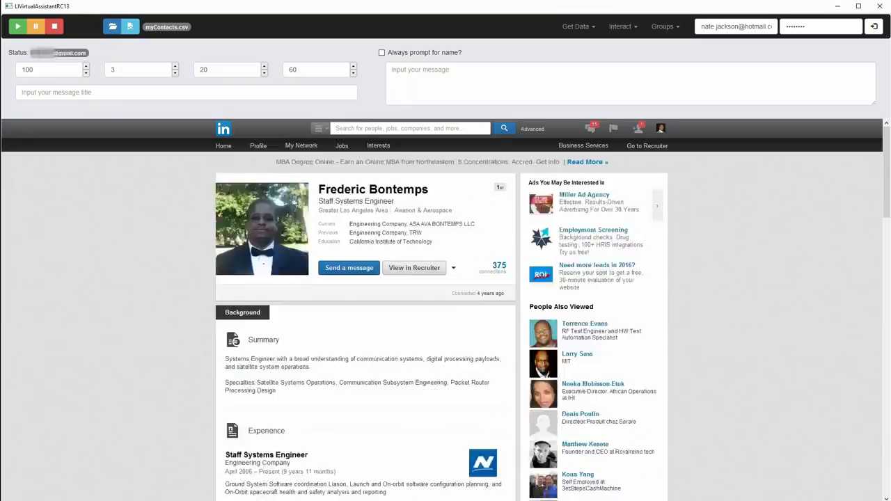
pyautogui.click(577, 26)
pyautogui.click(667, 28)
pyautogui.click(585, 53)
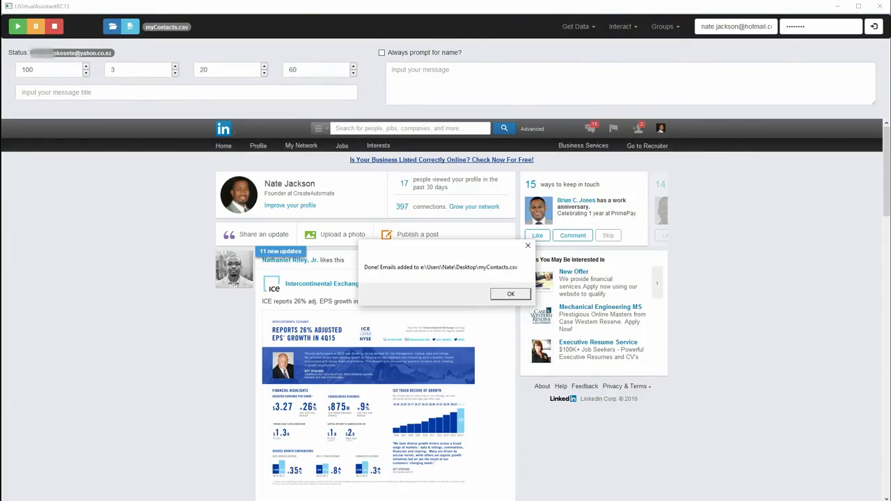
pyautogui.click(518, 293)
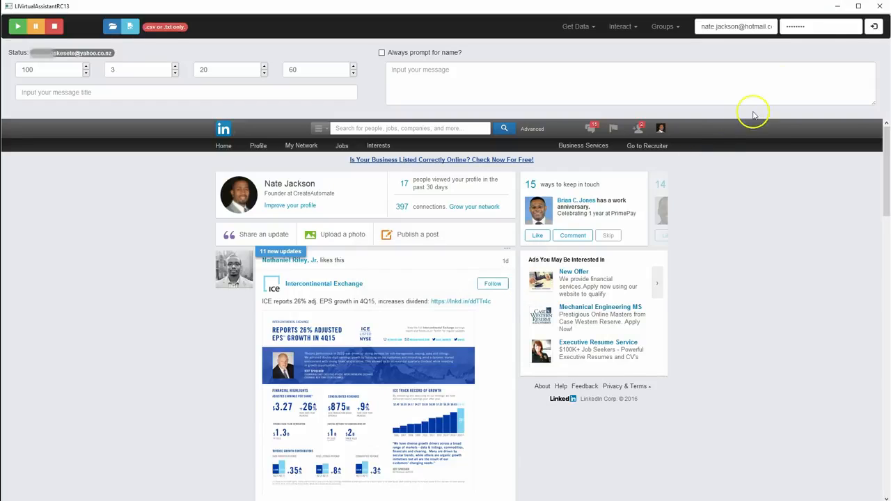
# Minimize the assistant and reopen myContacts.csv from the desktop in OpenOffice, importing it as comma-separated Unicode (UTF-8) text
pyautogui.click(836, 9)
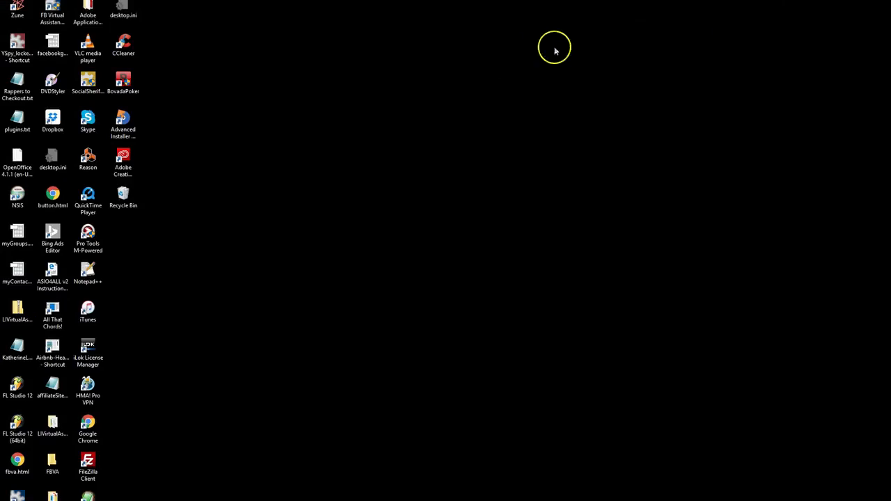
pyautogui.click(16, 277)
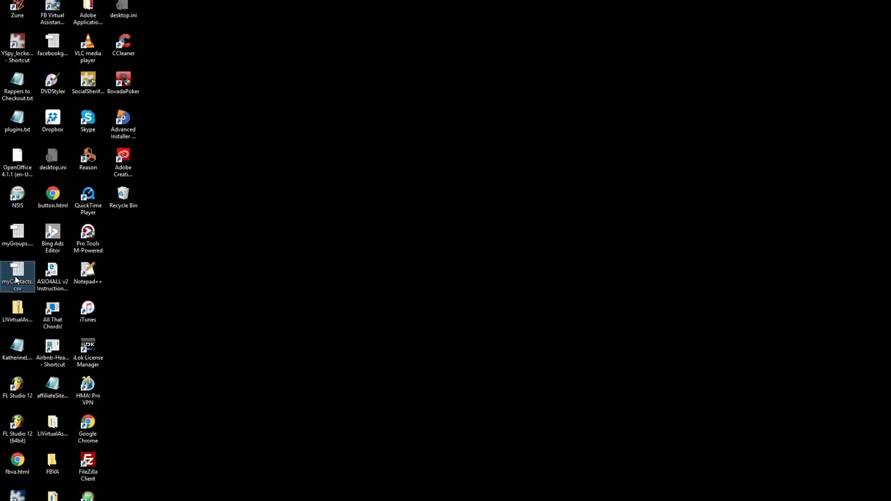
pyautogui.doubleClick(16, 277)
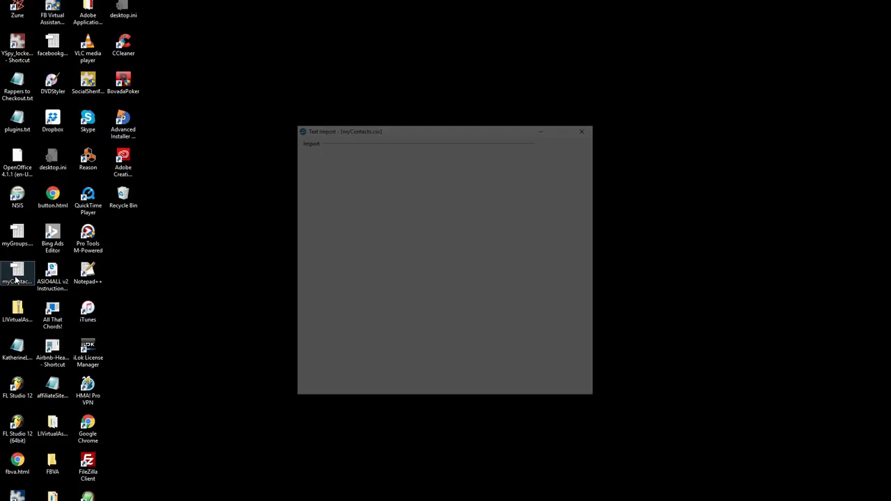
pyautogui.click(580, 145)
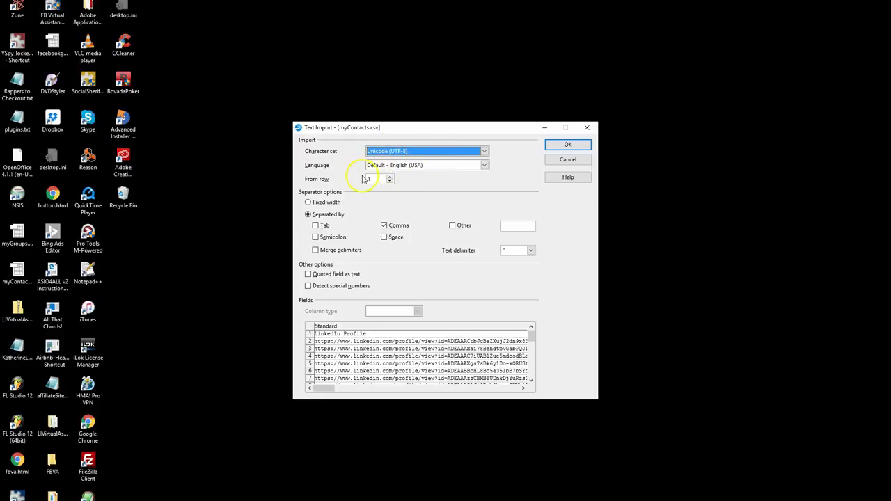
pyautogui.click(570, 146)
pyautogui.click(572, 147)
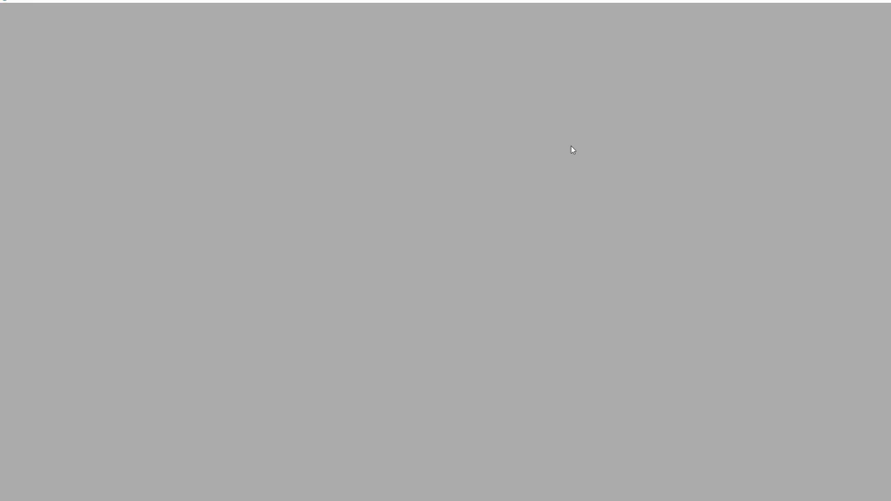
pyautogui.click(534, 174)
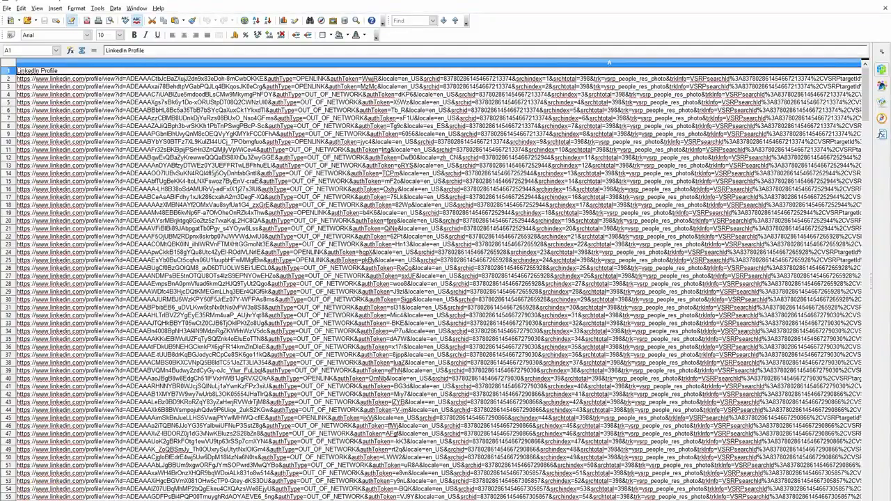
# Examine the Email Address column from its header to the last contact row, then return to the LinkedIn Profile column
pyautogui.hscroll(2, 438, 282)
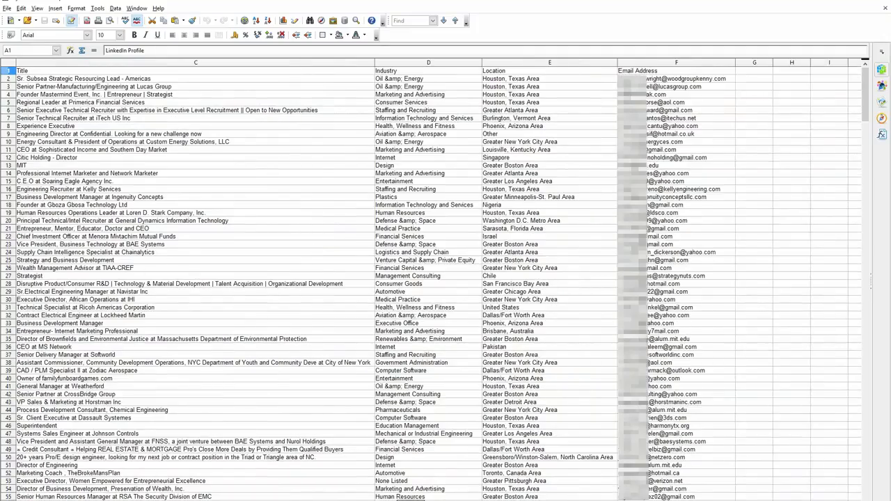
pyautogui.click(650, 64)
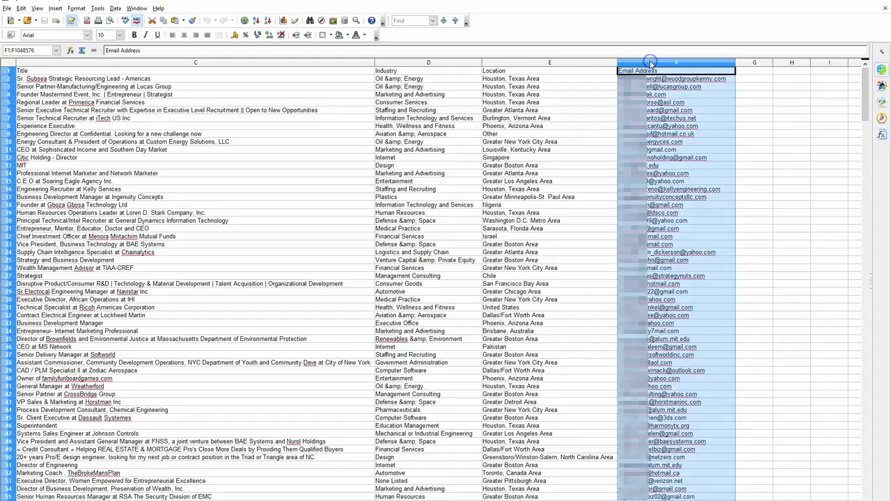
pyautogui.scroll(-4, 665, 150)
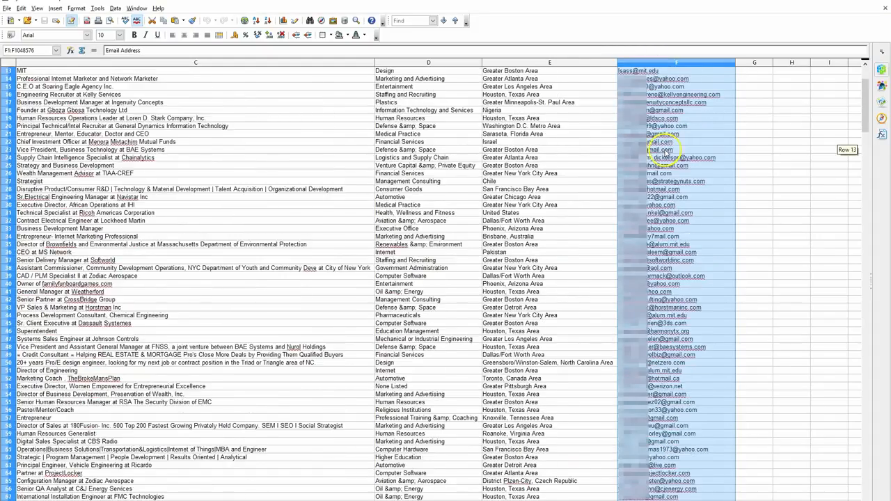
pyautogui.scroll(-20, 665, 152)
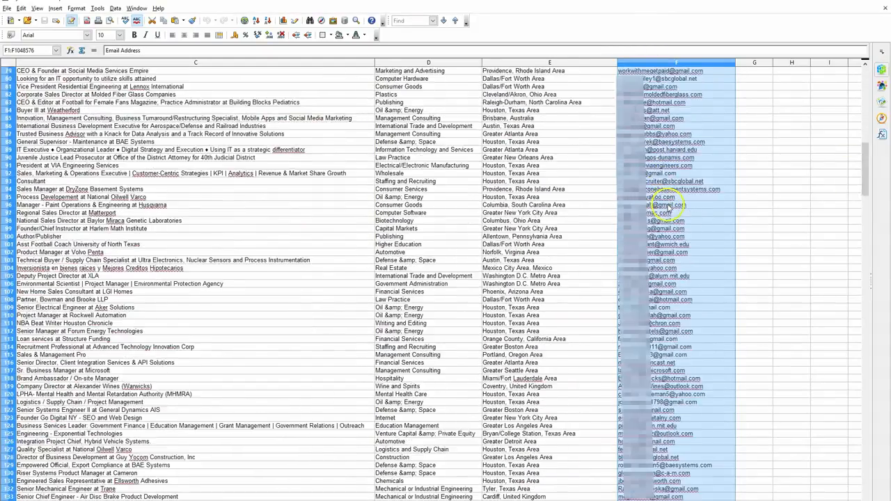
pyautogui.scroll(-20, 667, 206)
pyautogui.scroll(-20, 671, 236)
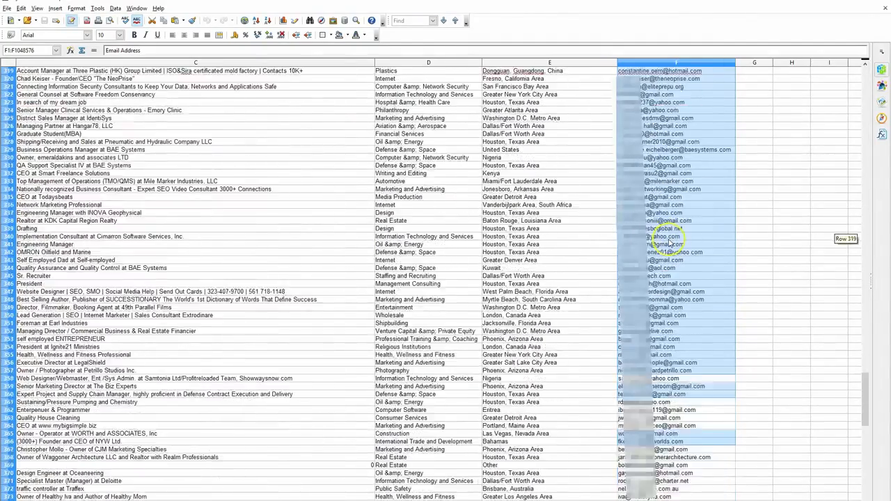
pyautogui.scroll(-17, 671, 240)
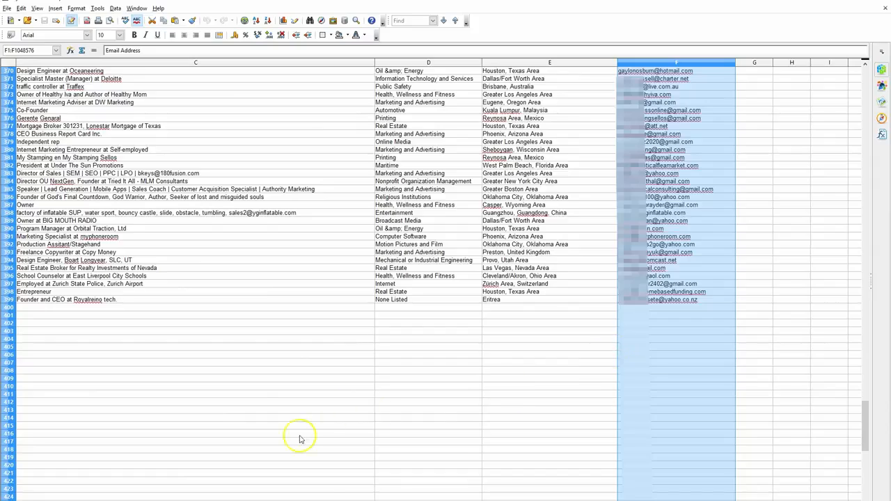
pyautogui.moveTo(338, 500)
pyautogui.mouseDown()
pyautogui.moveTo(320, 500)
pyautogui.moveTo(523, 500)
pyautogui.moveTo(320, 500)
pyautogui.mouseUp()
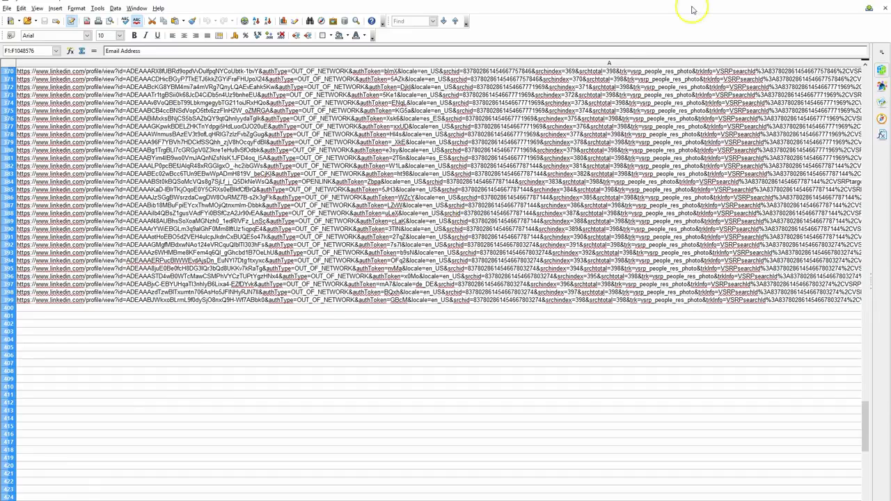
# Close the contacts spreadsheet and OpenOffice, returning to the LinkedIn virtual assistant
pyautogui.click(884, 8)
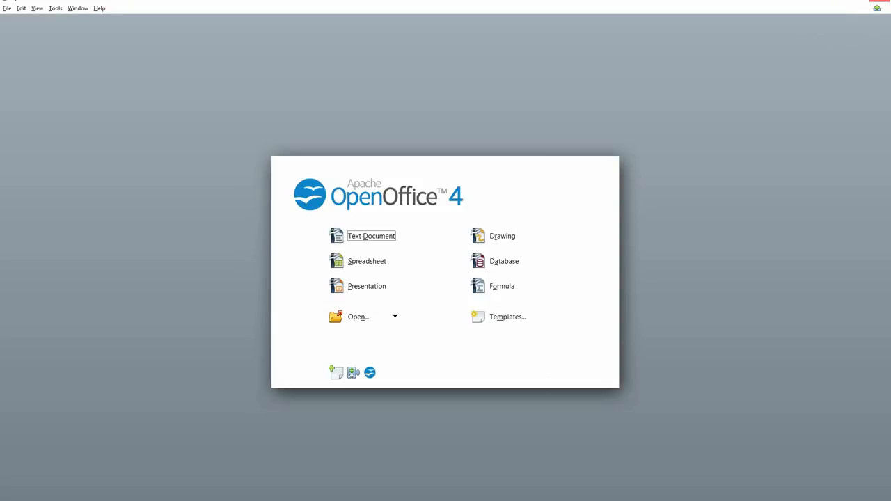
pyautogui.click(880, 4)
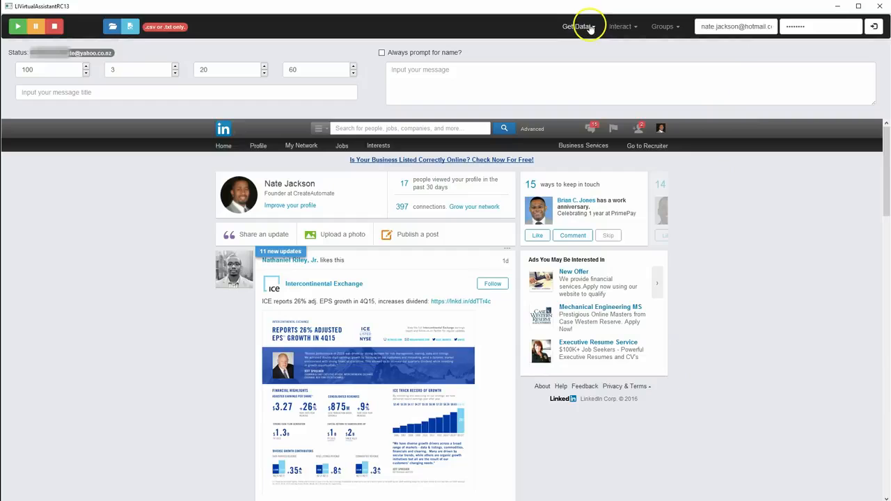
pyautogui.click(590, 28)
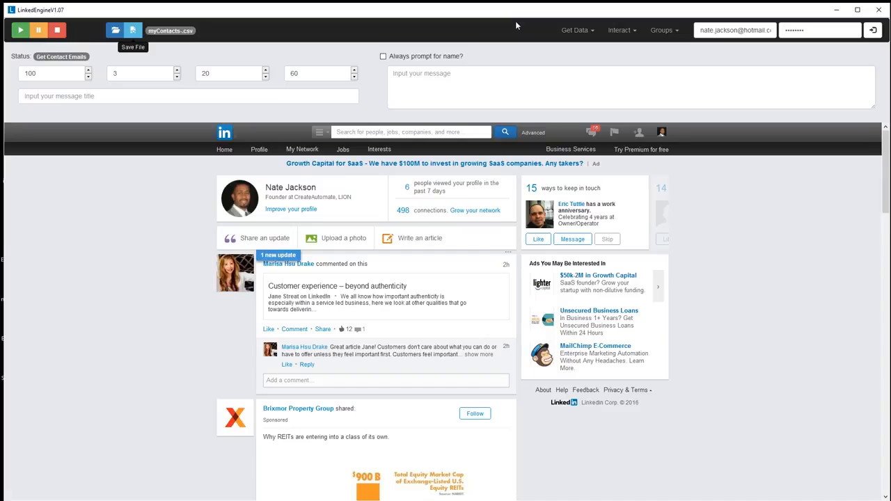
pyautogui.click(577, 30)
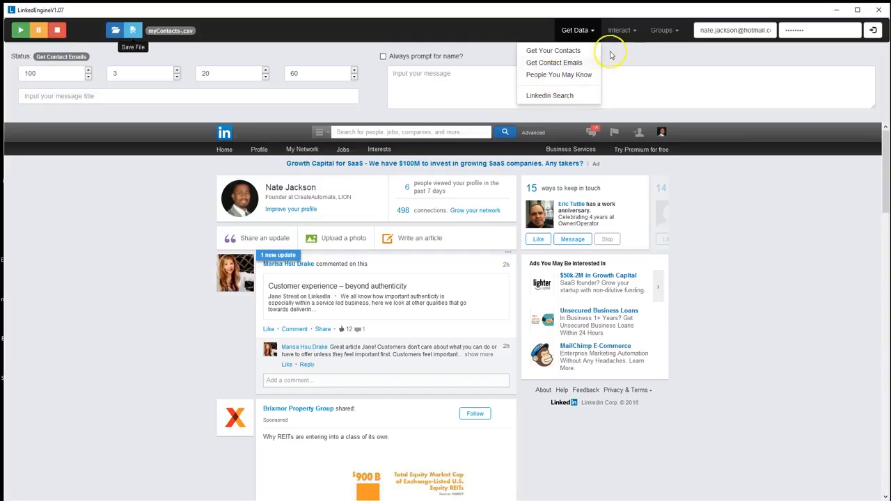
pyautogui.click(665, 30)
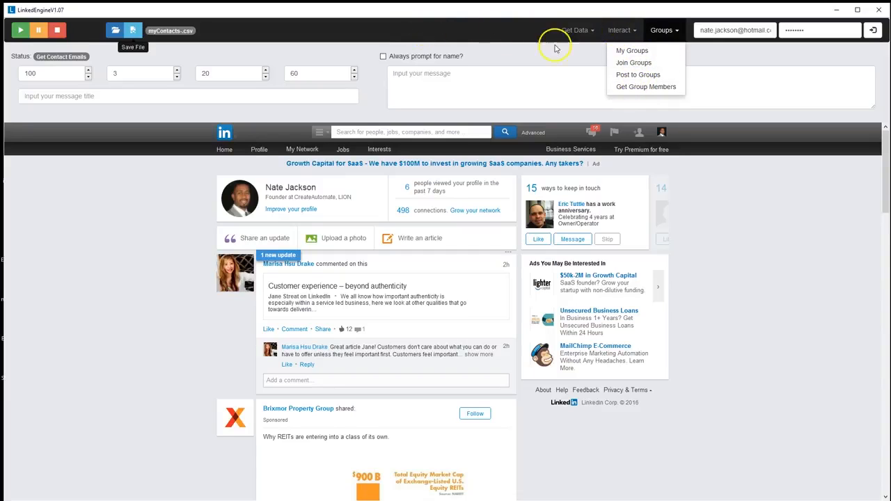
pyautogui.click(619, 31)
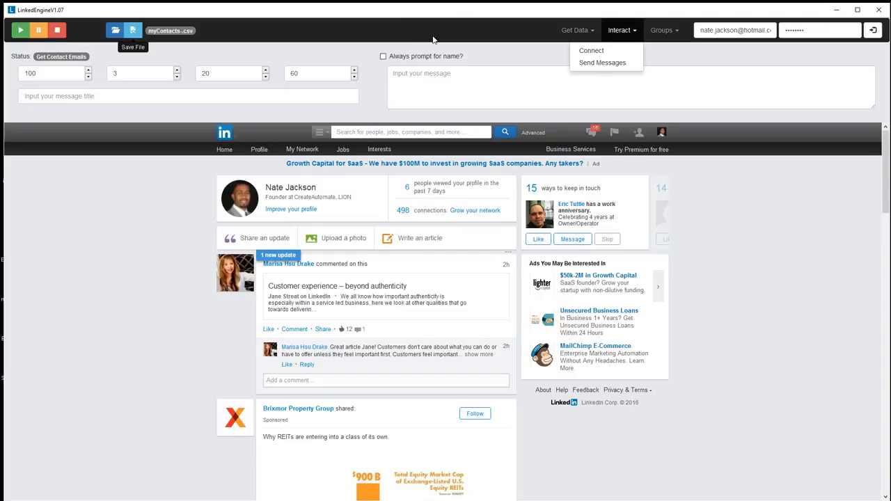
pyautogui.click(562, 33)
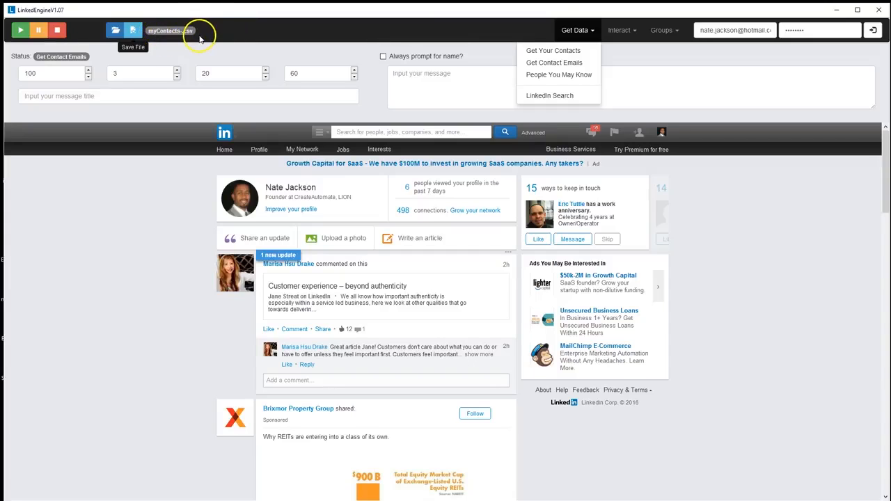
# From the contact-list file chooser, open myContacts-.csv in OpenOffice Calc, importing it as comma-separated Unicode (UTF-8) text
pyautogui.click(116, 30)
pyautogui.click(217, 82)
pyautogui.rightClick(218, 84)
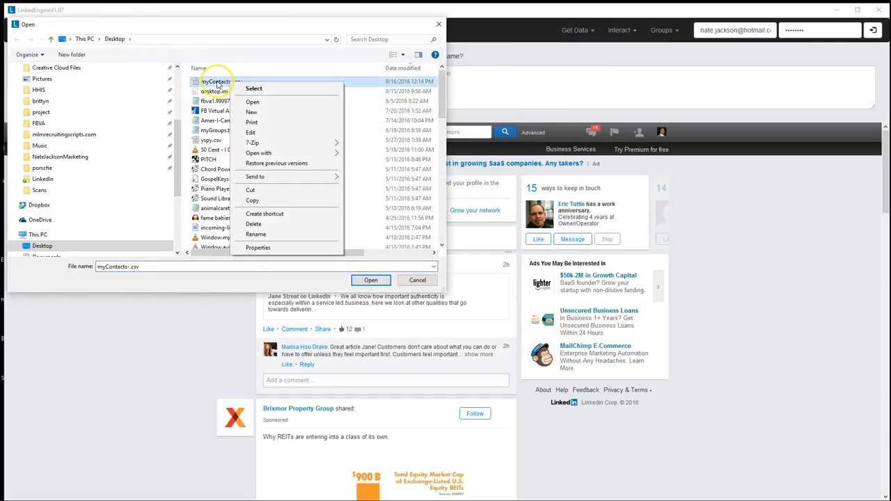
pyautogui.click(253, 102)
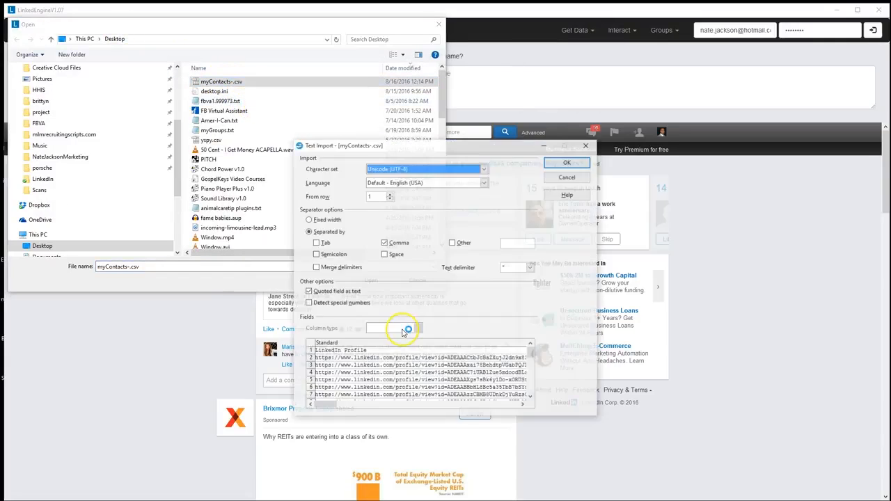
pyautogui.click(569, 164)
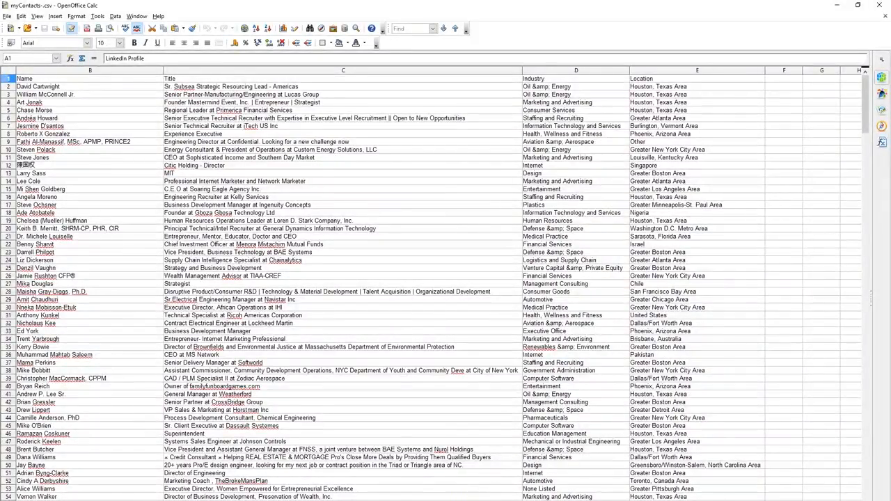
# Review the Name, Title, Industry and Location columns of the contacts spreadsheet, then close it
pyautogui.hscroll(1, 432, 285)
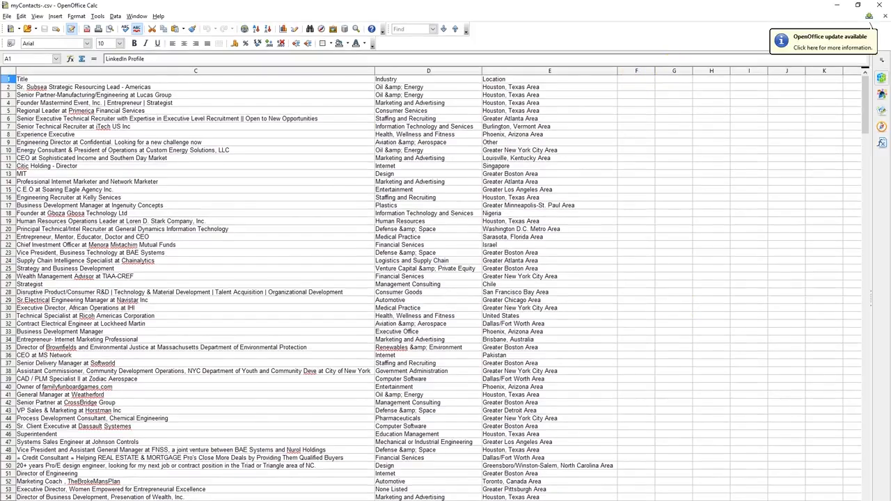
pyautogui.hscroll(-2, 438, 284)
pyautogui.click(880, 5)
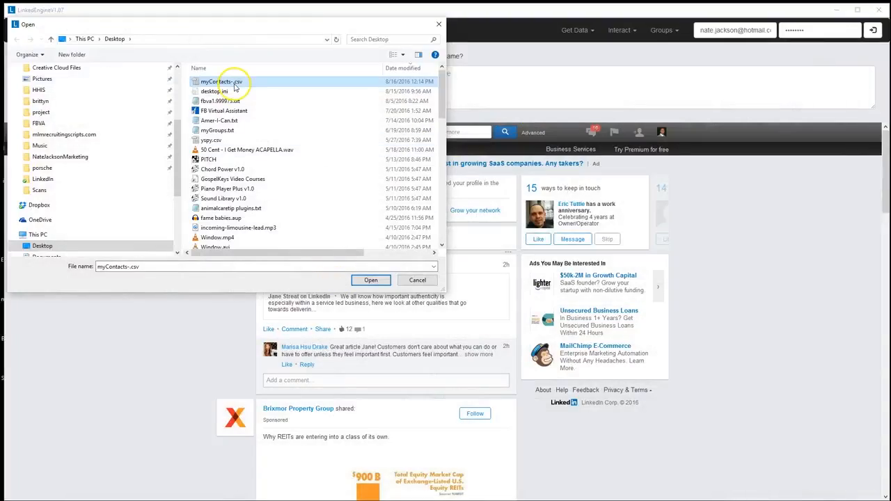
# Load myContacts-.csv from the Desktop, run the Get Contact Emails task and dismiss its completion message
pyautogui.doubleClick(235, 82)
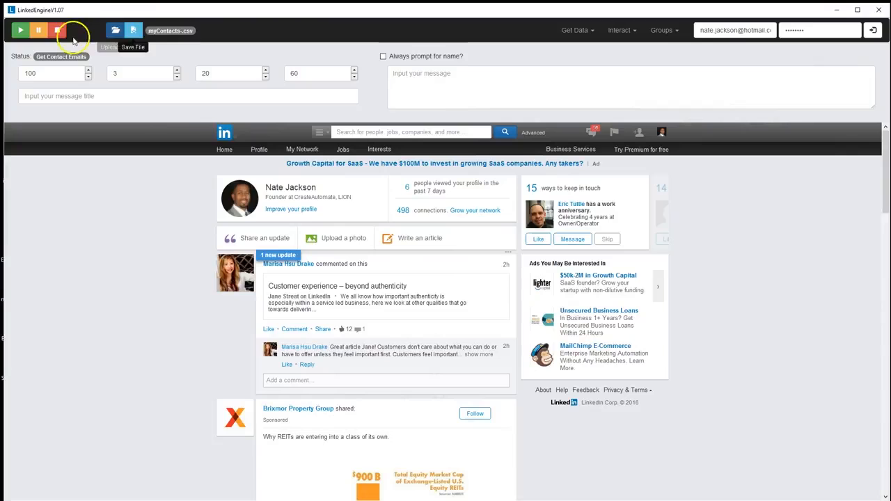
pyautogui.click(24, 35)
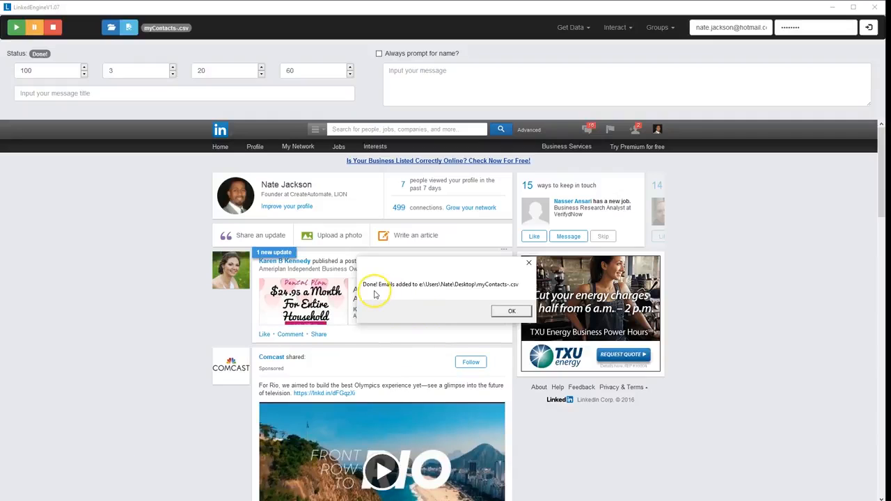
pyautogui.click(513, 312)
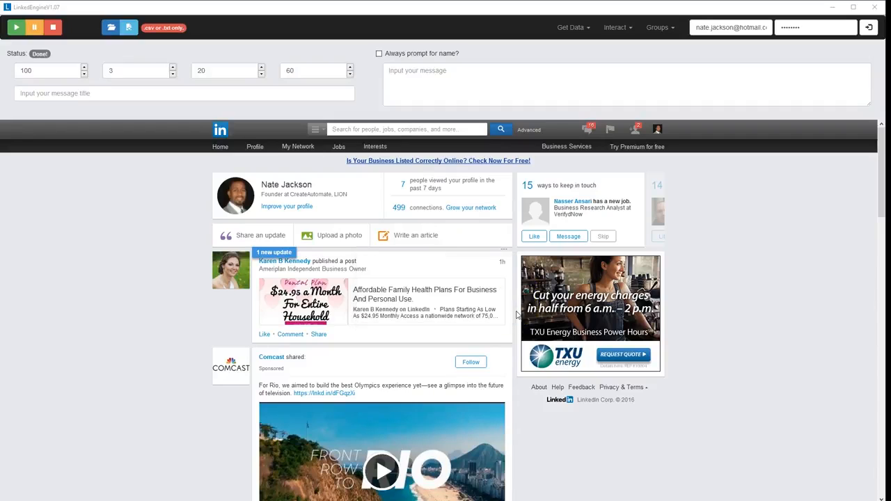
# Minimize the assistant and open myContacts-.csv from the desktop in OpenOffice Calc, importing it as comma-separated Unicode (UTF-8) text
pyautogui.click(839, 9)
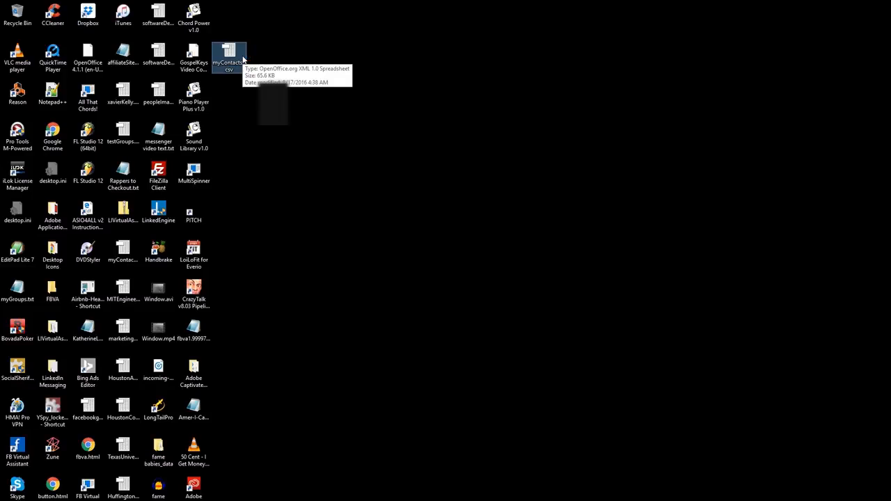
pyautogui.doubleClick(230, 56)
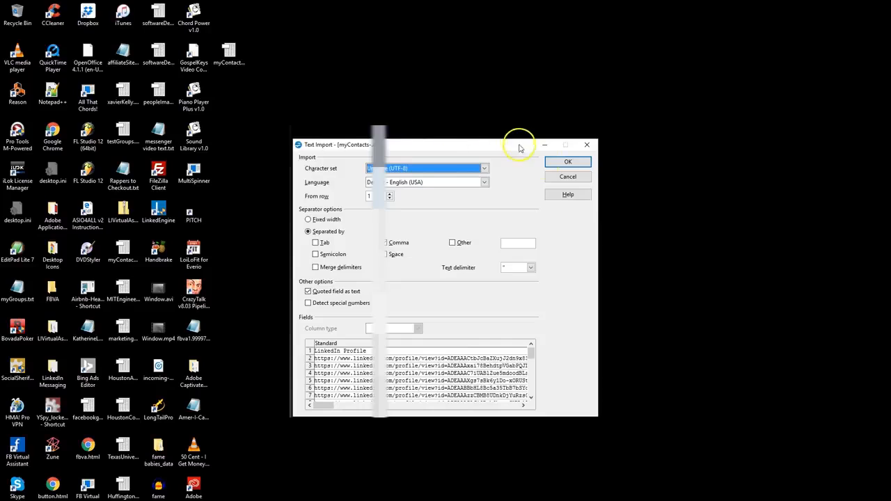
pyautogui.click(566, 163)
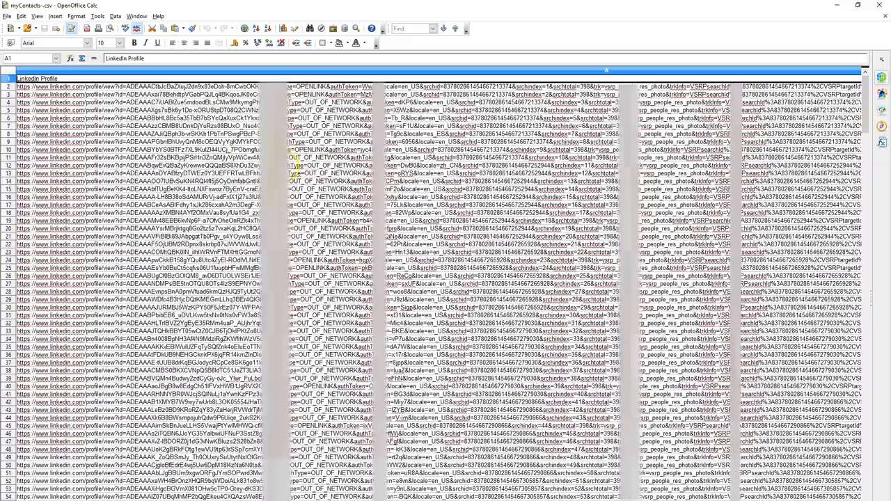
# Examine the Email Address and Phone Number columns of the contacts spreadsheet
pyautogui.hscroll(3, 439, 286)
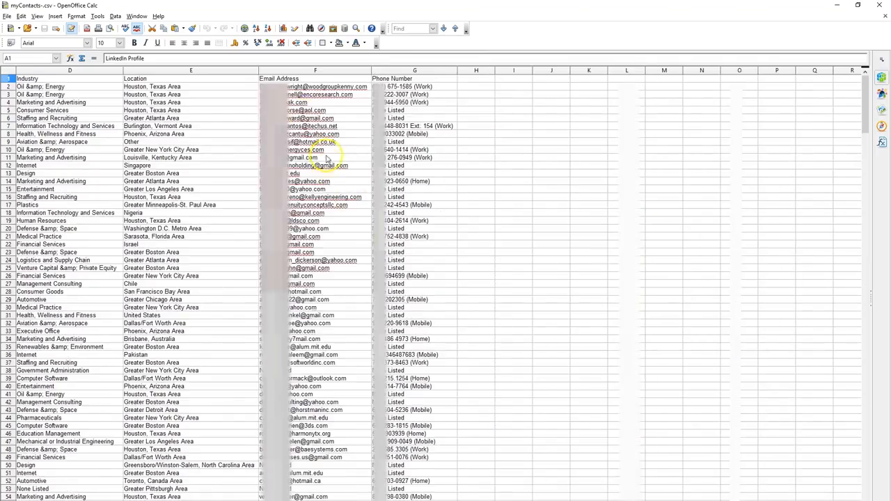
pyautogui.click(287, 71)
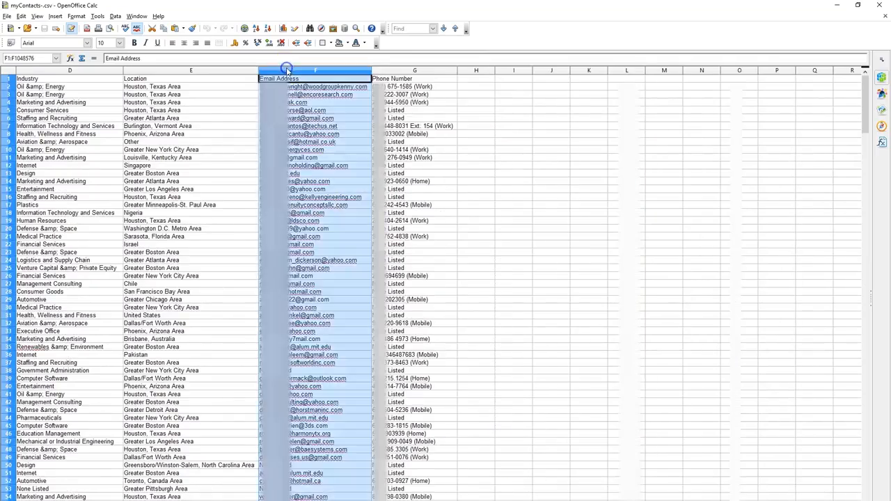
pyautogui.click(400, 70)
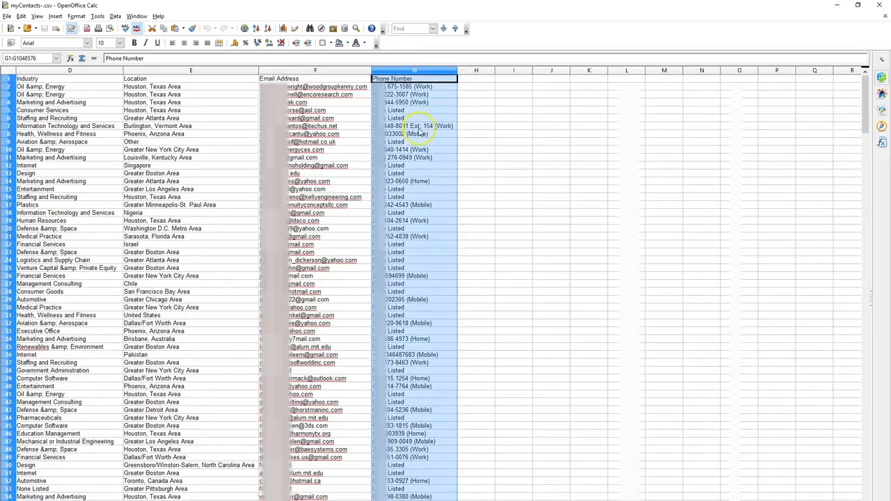
pyautogui.click(327, 119)
pyautogui.click(316, 88)
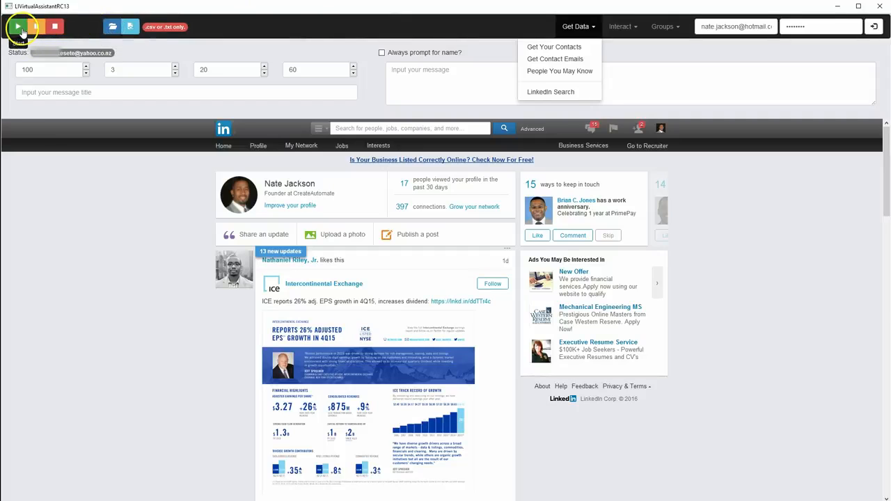
pyautogui.click(139, 92)
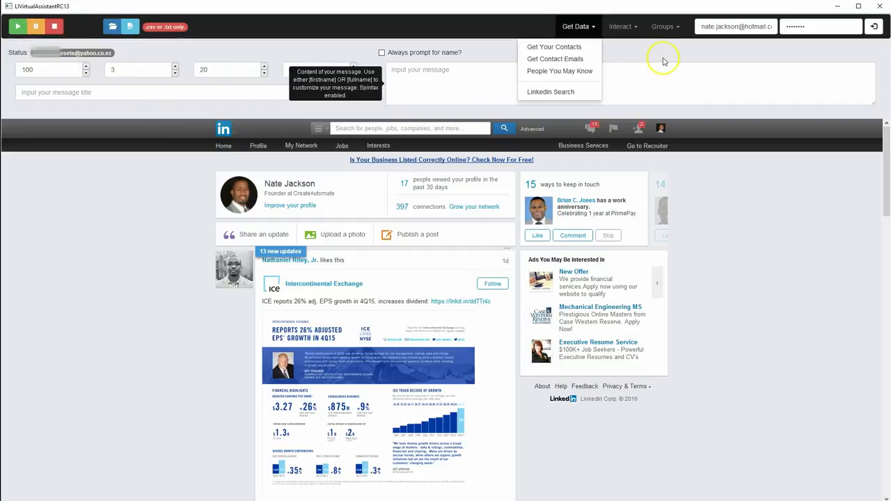
pyautogui.click(634, 63)
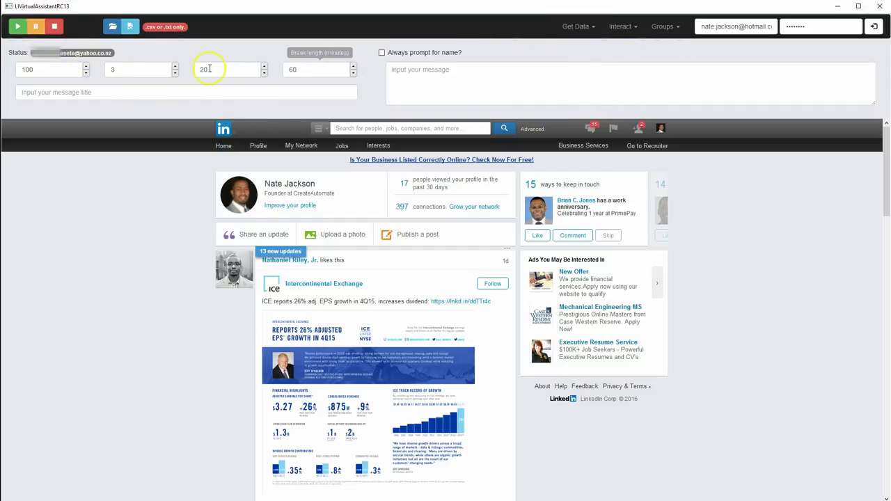
pyautogui.click(136, 91)
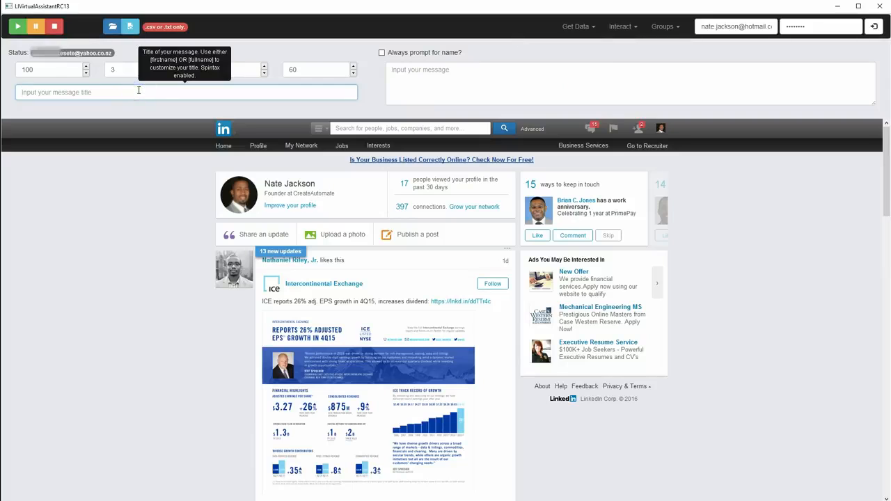
pyautogui.click(438, 74)
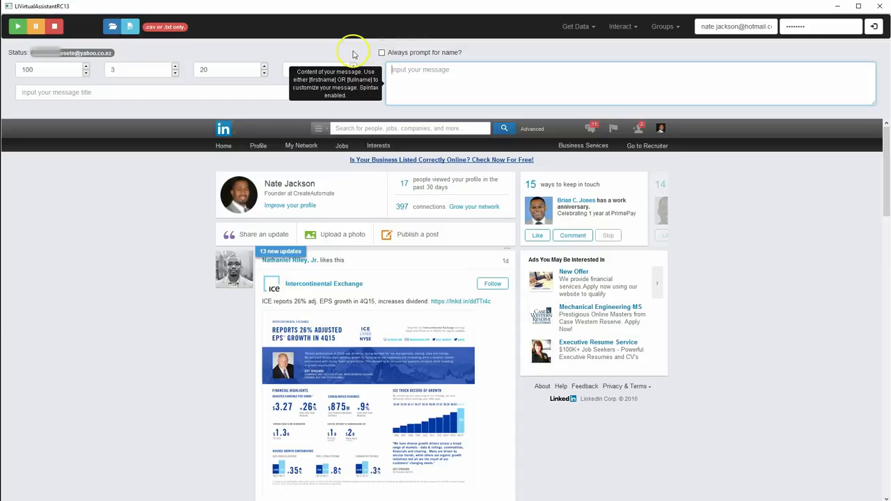
pyautogui.click(197, 111)
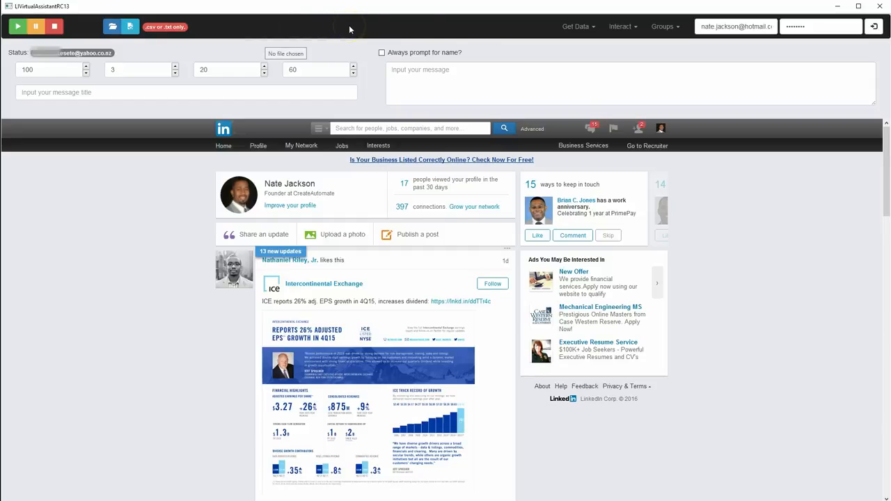
# Activate the People You May Know data task in the LinkedIn virtual assistant and dismiss both of its messages
pyautogui.click(572, 28)
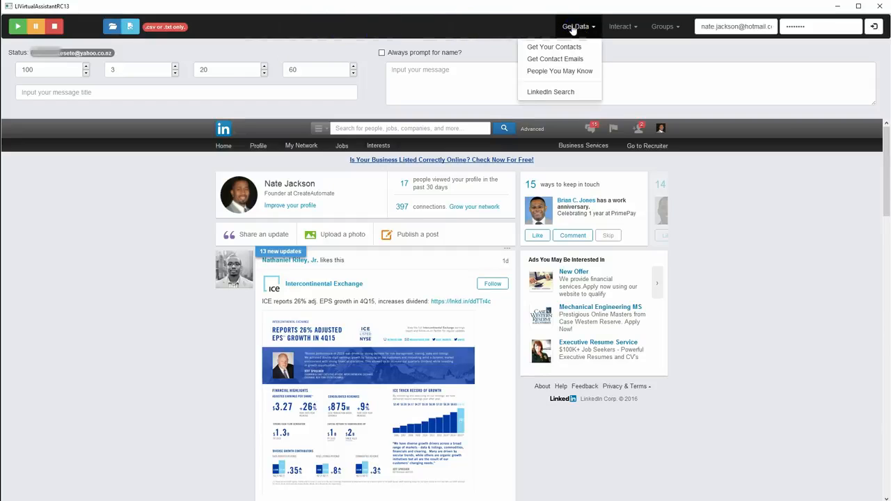
pyautogui.click(555, 73)
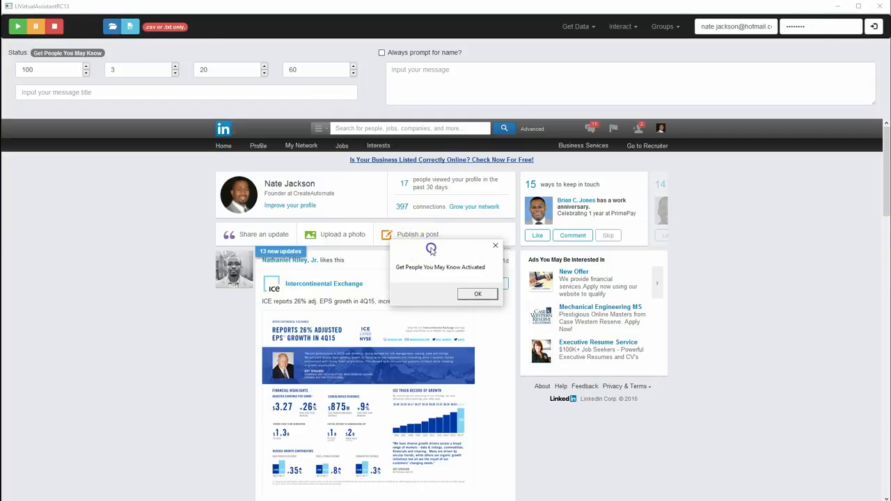
pyautogui.moveTo(406, 249); pyautogui.dragTo(403, 203)
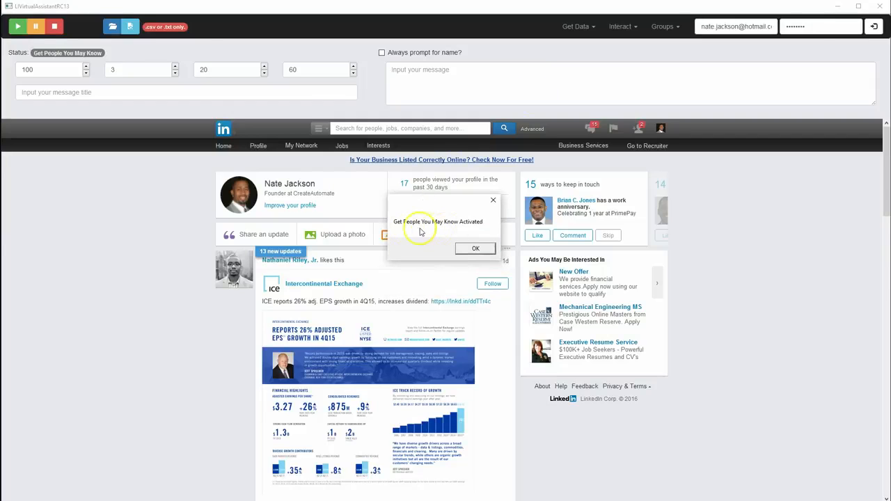
pyautogui.click(474, 251)
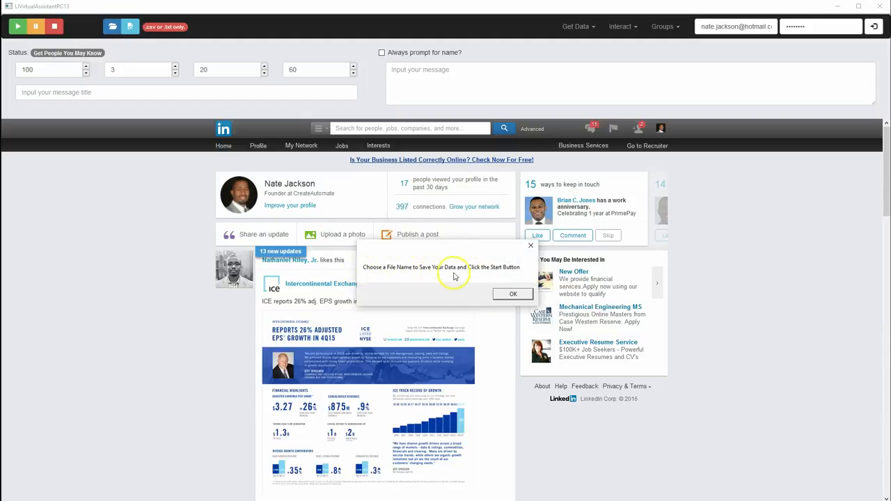
pyautogui.click(514, 296)
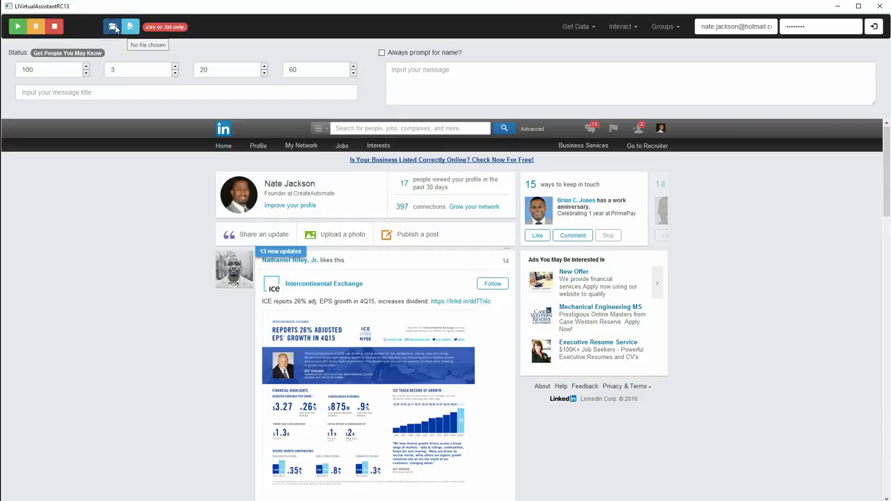
# Set the output file to peopleImayKnow.csv on the Desktop and run the People You May Know task through to its completion message
pyautogui.click(159, 32)
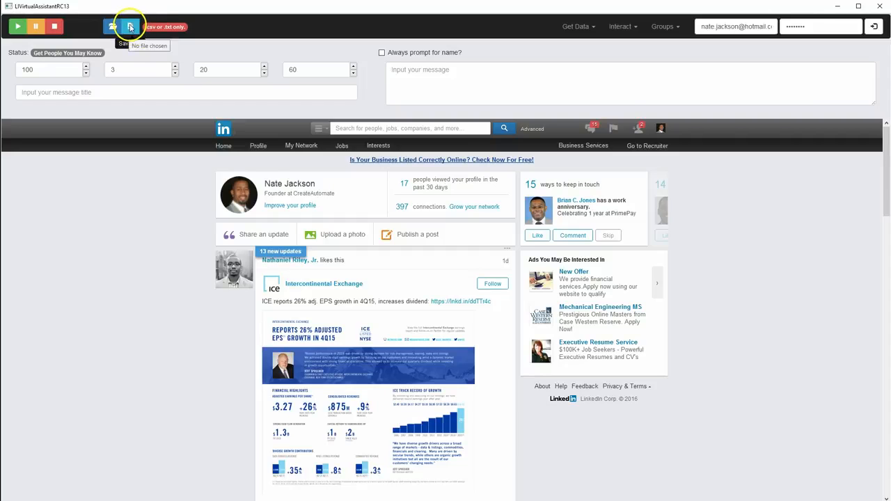
pyautogui.click(130, 26)
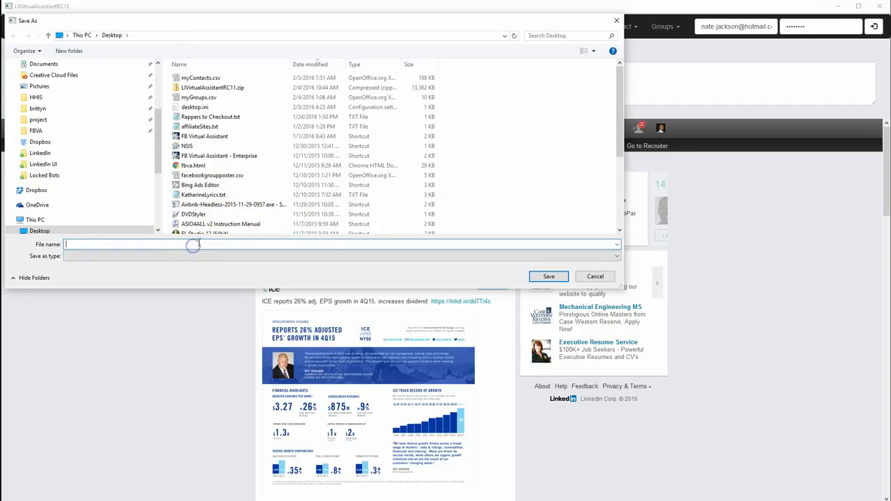
pyautogui.write('p')
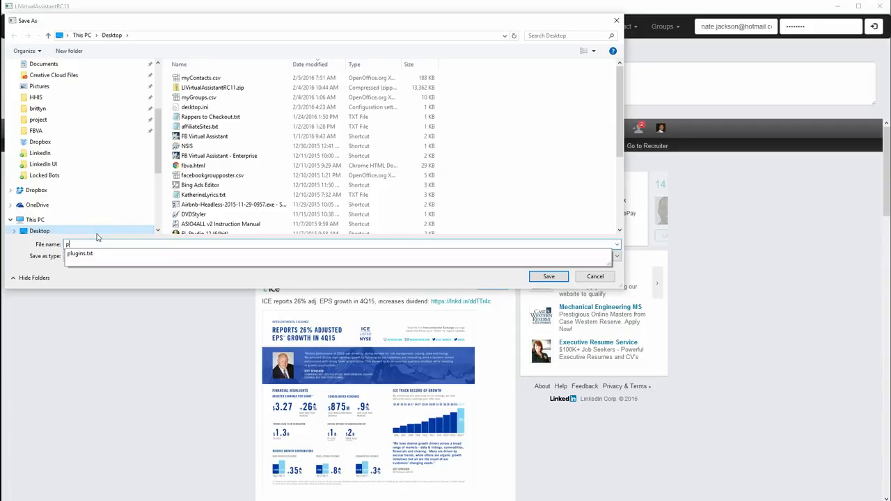
pyautogui.write('eopleIMayKno')
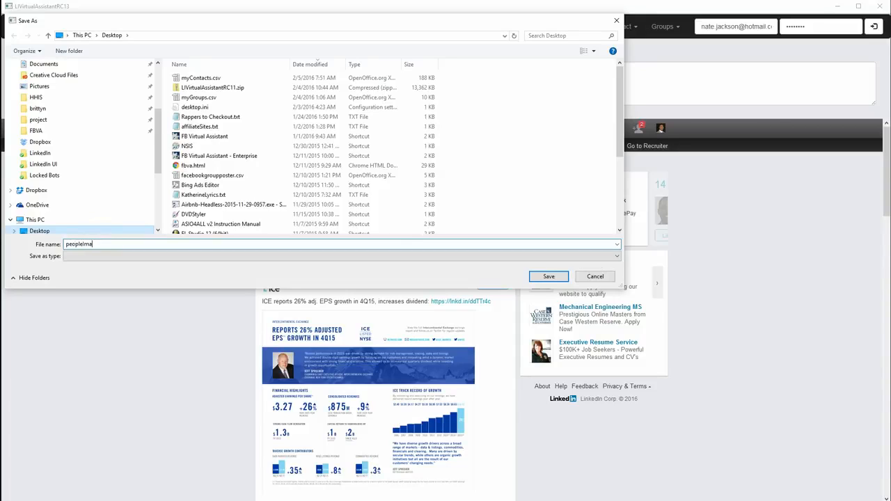
pyautogui.write('w.csv')
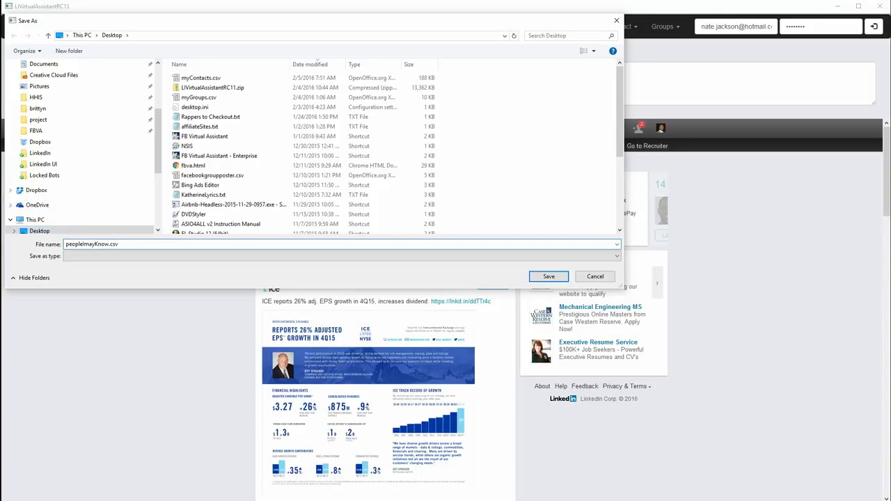
pyautogui.click(551, 277)
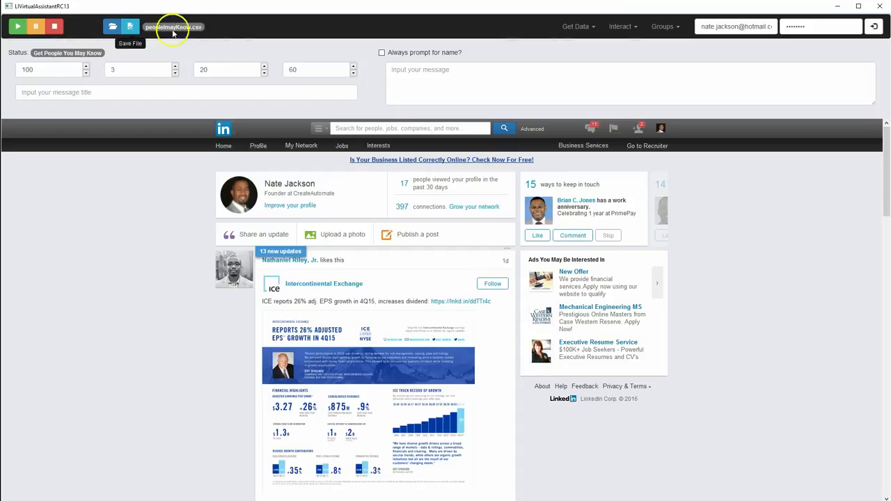
pyautogui.click(19, 28)
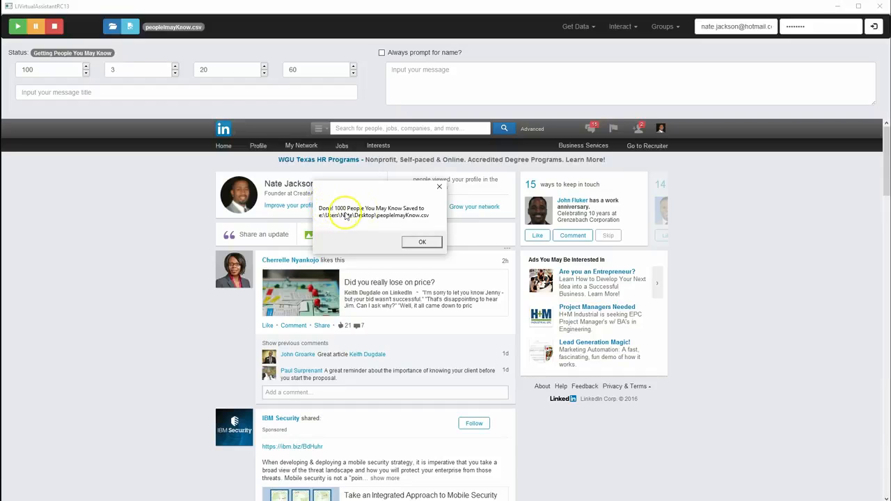
pyautogui.click(417, 245)
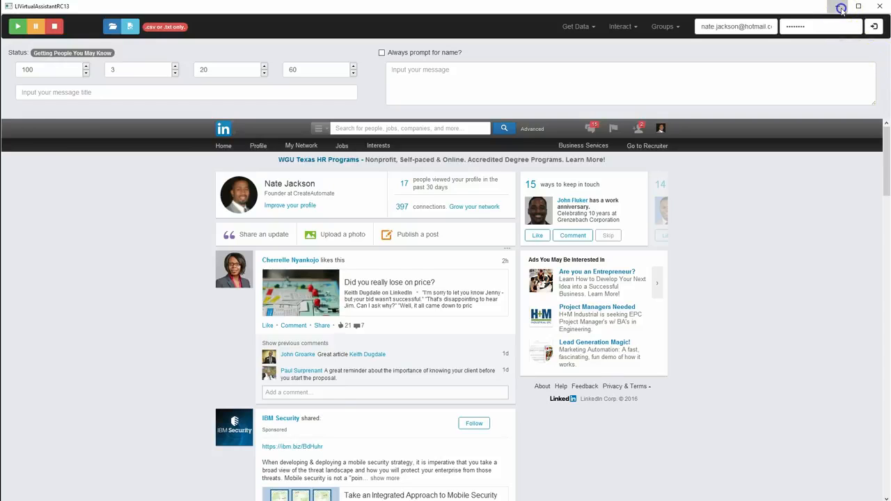
# Minimize the assistant and open peopleImayKnow.csv from the desktop, importing it as comma-separated Unicode (UTF-8) text
pyautogui.click(841, 7)
pyautogui.click(127, 236)
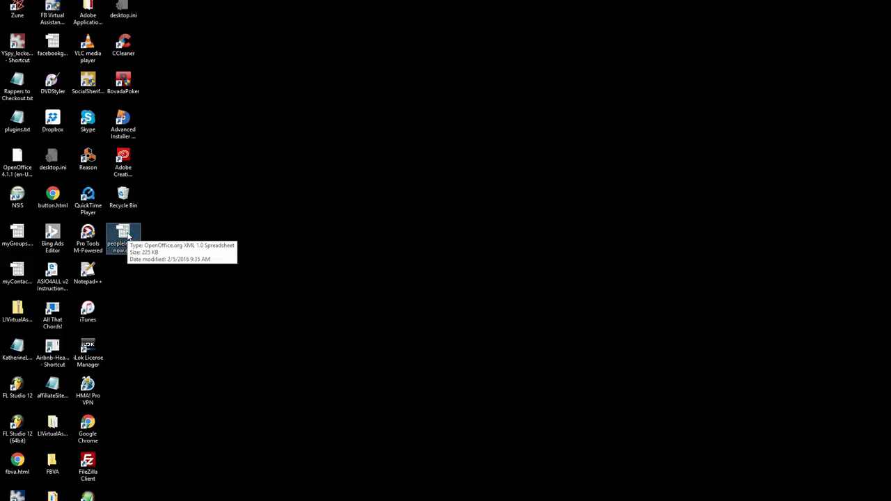
pyautogui.doubleClick(123, 235)
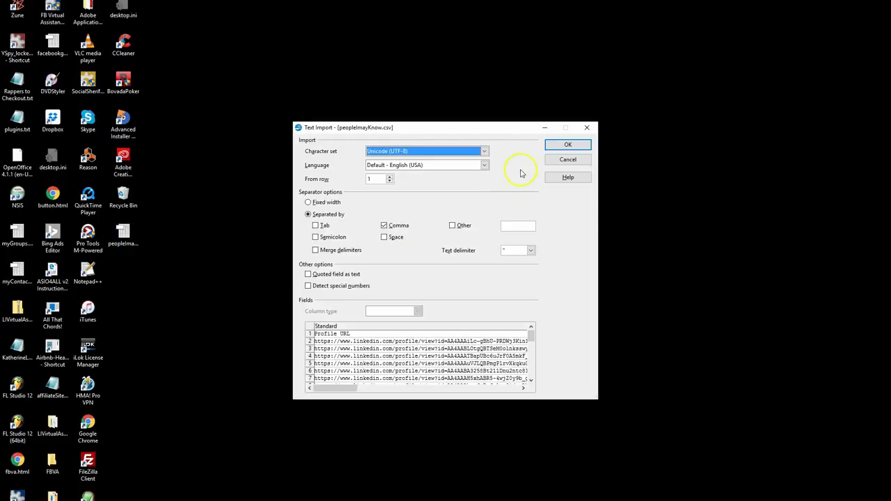
pyautogui.click(549, 144)
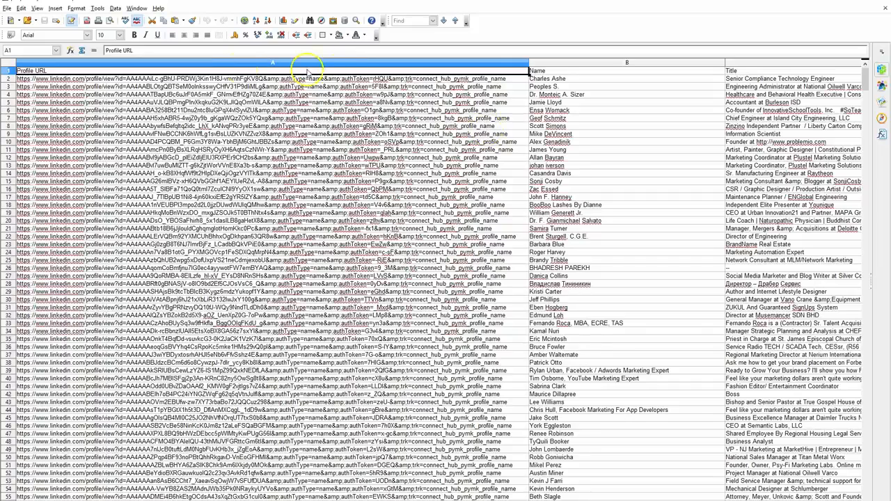
# Examine the Name, Title, ID and Shared Connections columns of the exported list, from the first record to the last
pyautogui.click(560, 62)
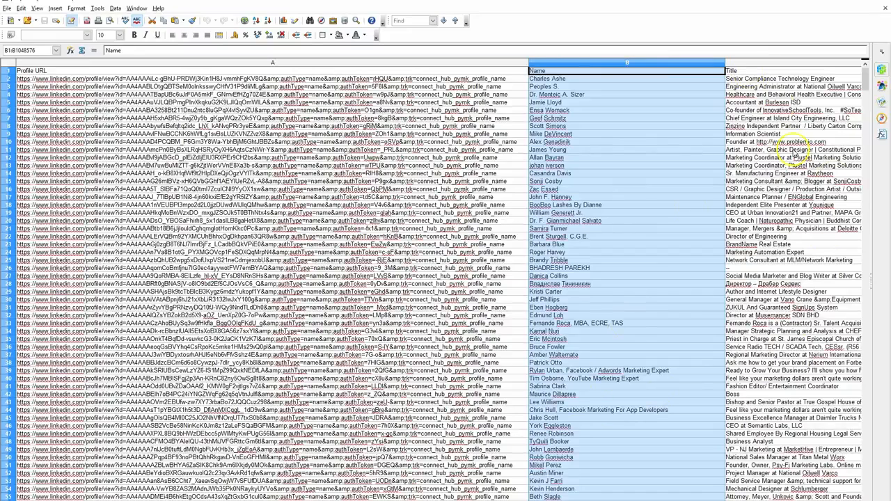
pyautogui.click(777, 71)
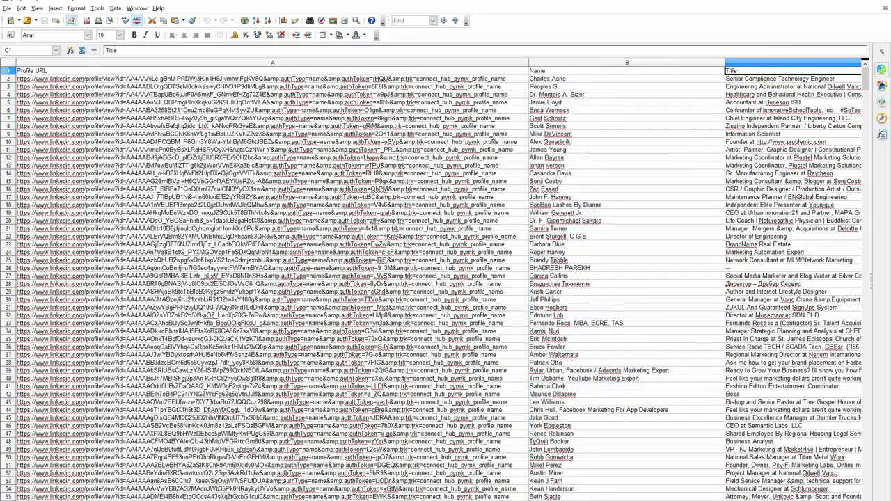
pyautogui.hscroll(1, 439, 282)
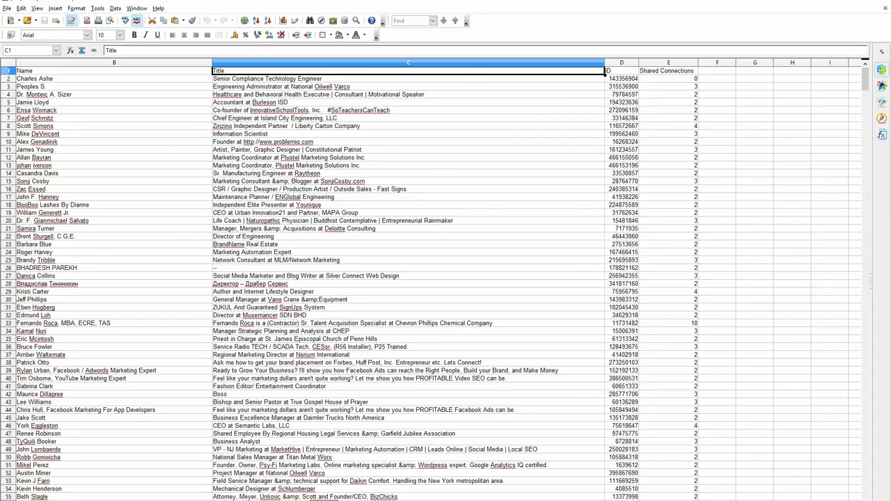
pyautogui.hscroll(1, 439, 282)
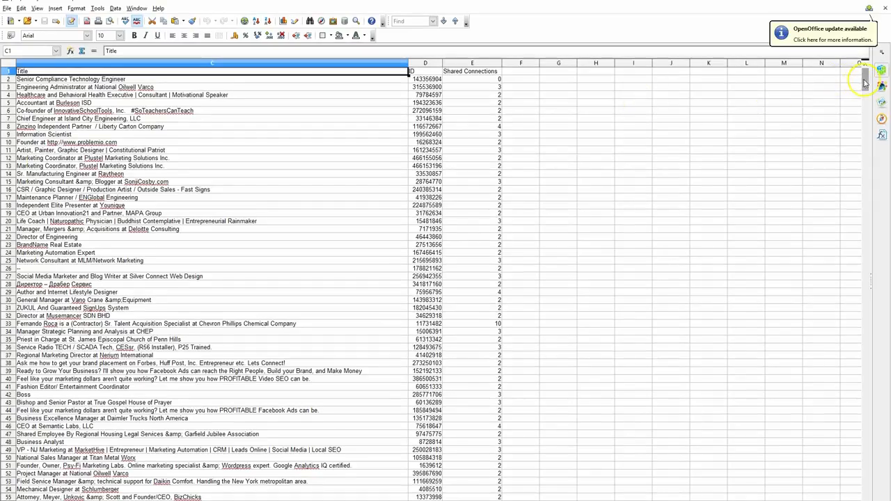
pyautogui.moveTo(865, 85); pyautogui.dragTo(860, 489)
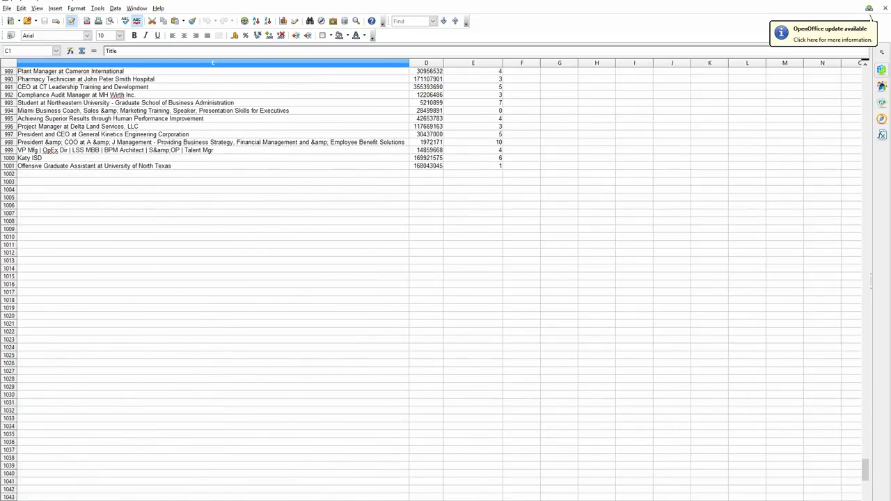
pyautogui.moveTo(354, 500); pyautogui.dragTo(311, 500)
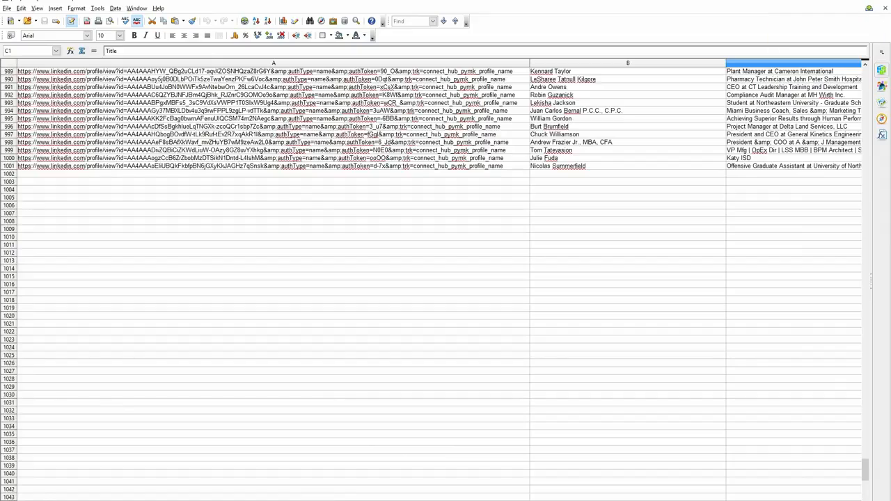
pyautogui.scroll(4, 800, 221)
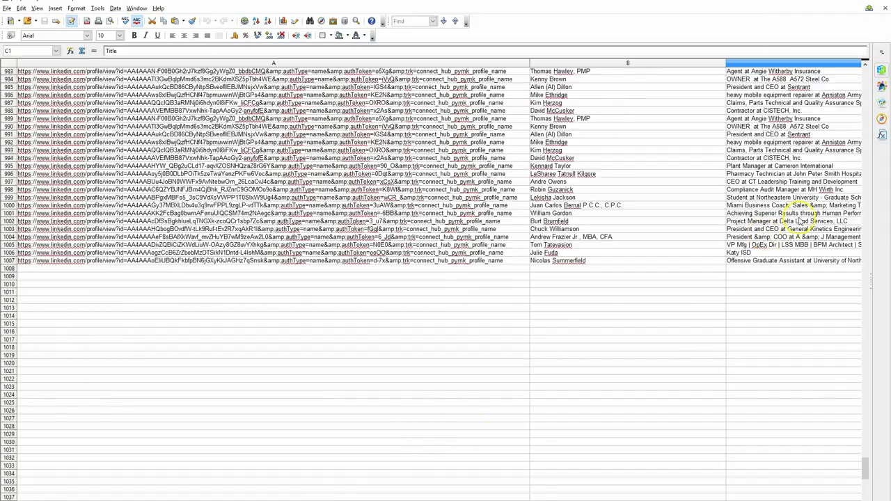
pyautogui.scroll(20, 799, 222)
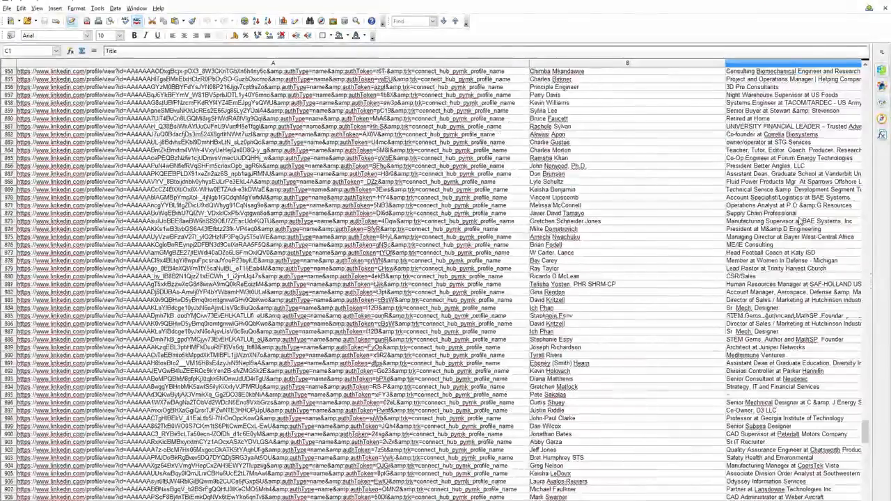
pyautogui.scroll(18, 800, 221)
pyautogui.moveTo(870, 421); pyautogui.dragTo(859, 72)
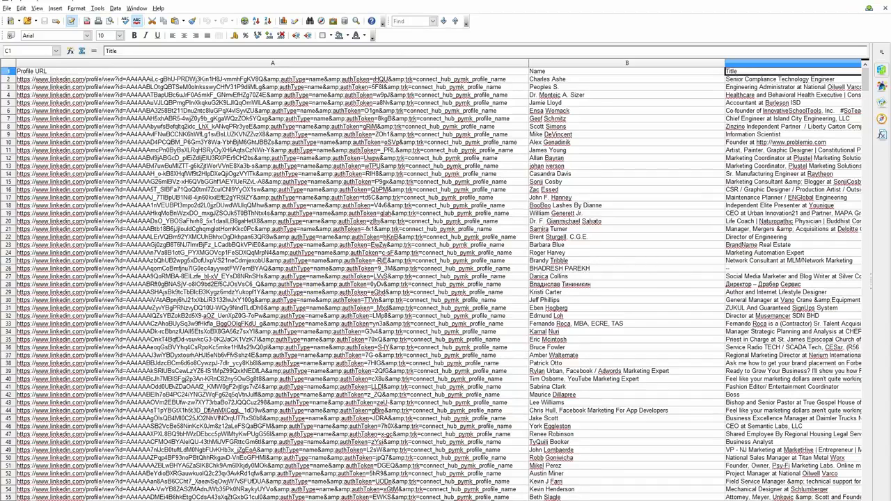
pyautogui.hscroll(2, 439, 282)
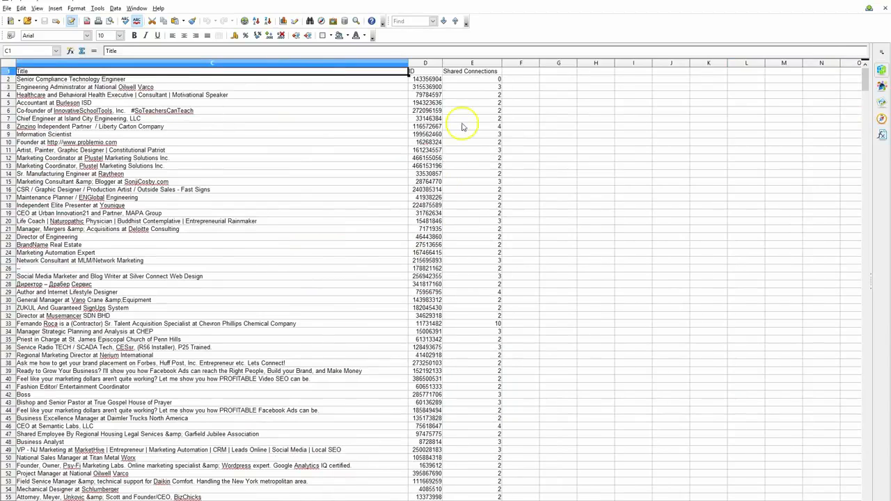
pyautogui.click(471, 63)
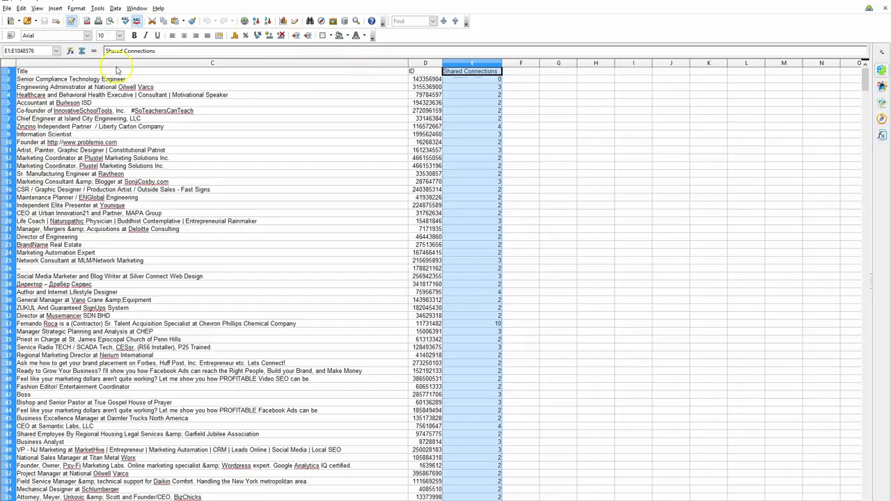
# Try a descending sort with the header row selected, extending the sort range to all adjacent data
pyautogui.click(10, 72)
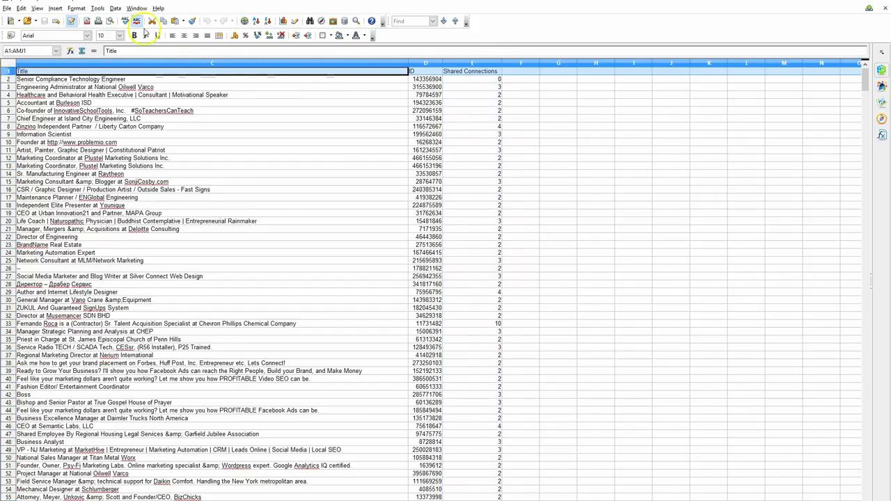
pyautogui.click(268, 21)
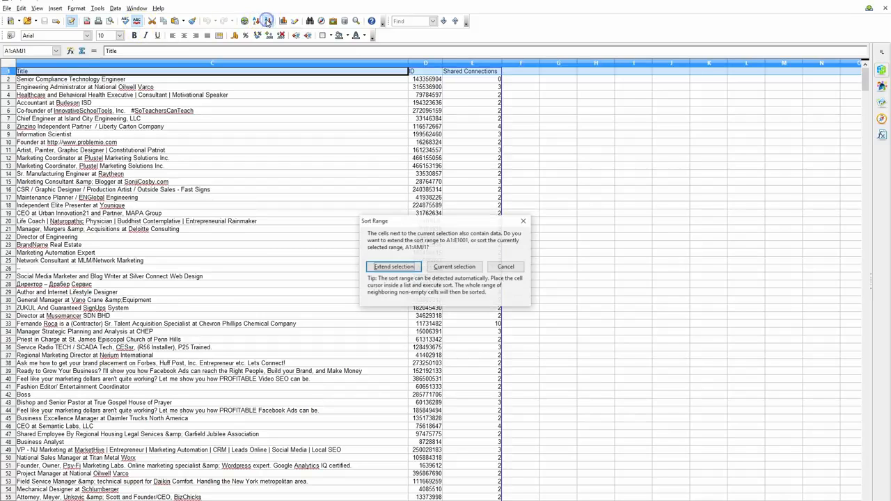
pyautogui.click(408, 266)
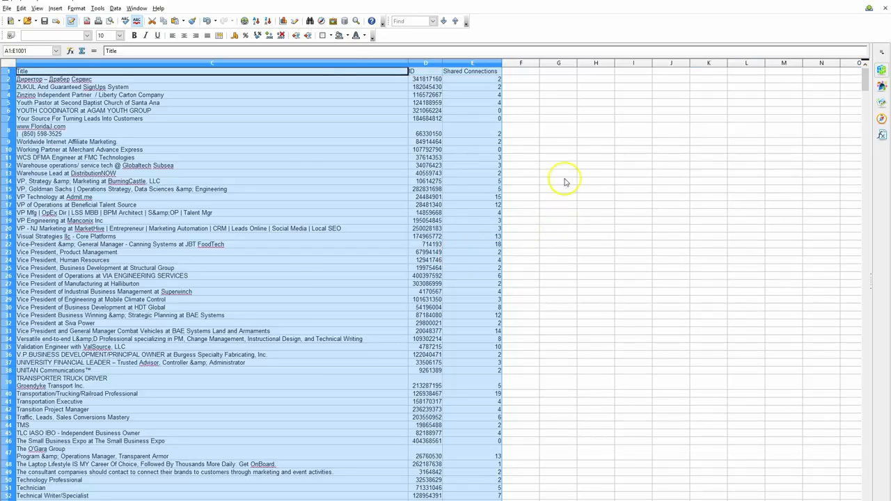
pyautogui.scroll(-3, 560, 144)
pyautogui.scroll(3, 560, 144)
# Sort all records by the Shared Connections column, first ascending and finally descending, and review the reordered list
pyautogui.click(473, 63)
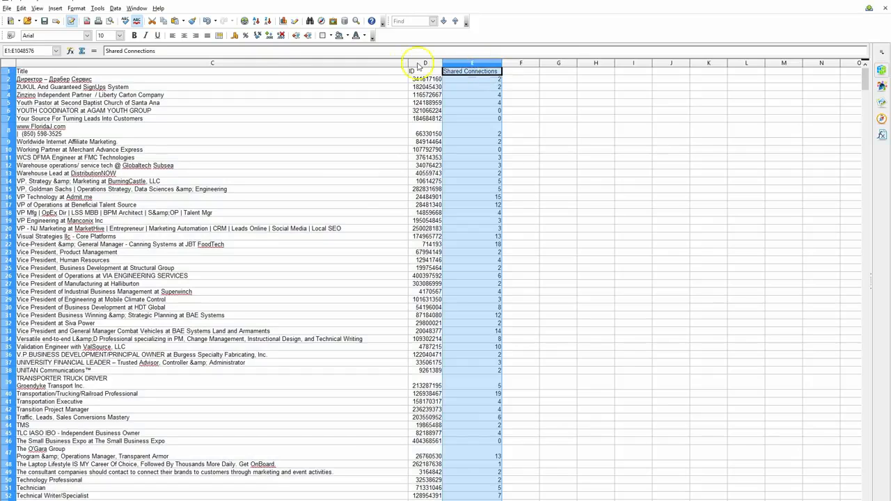
pyautogui.click(257, 20)
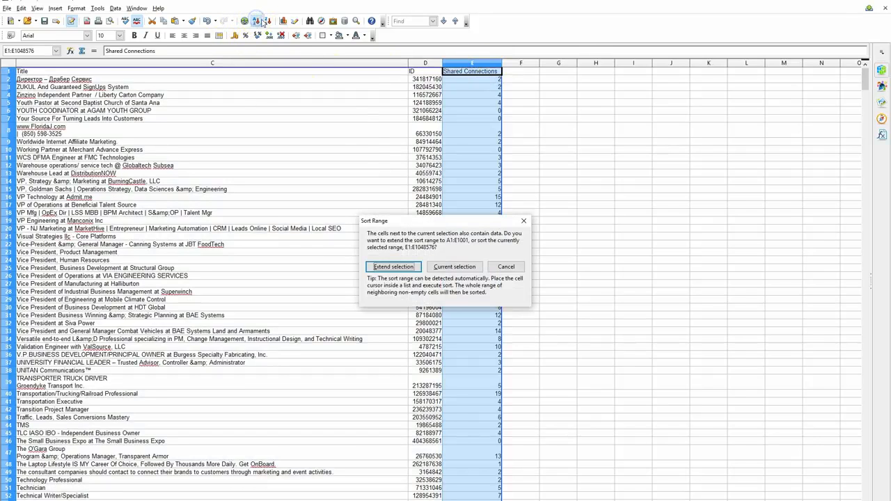
pyautogui.click(392, 268)
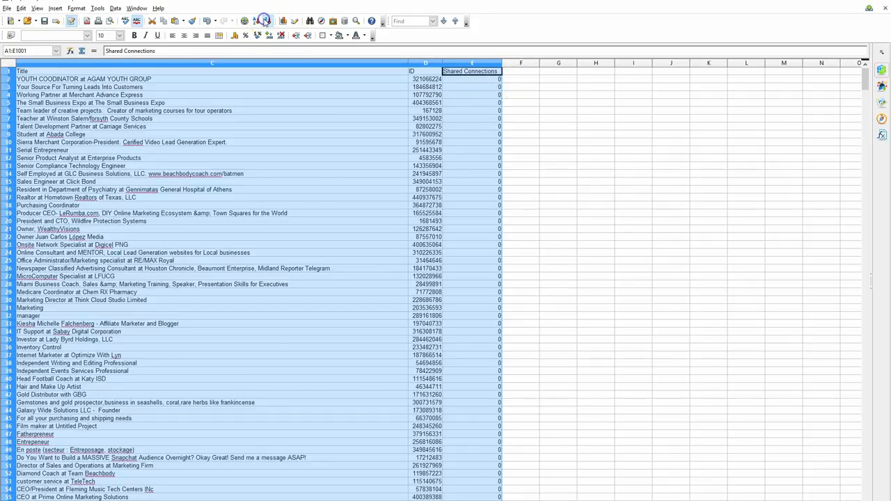
pyautogui.click(266, 21)
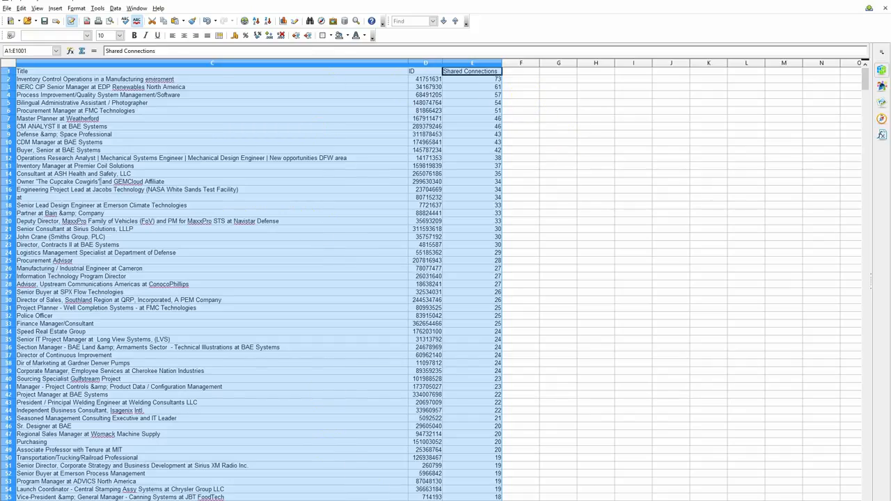
pyautogui.hscroll(-2, 439, 282)
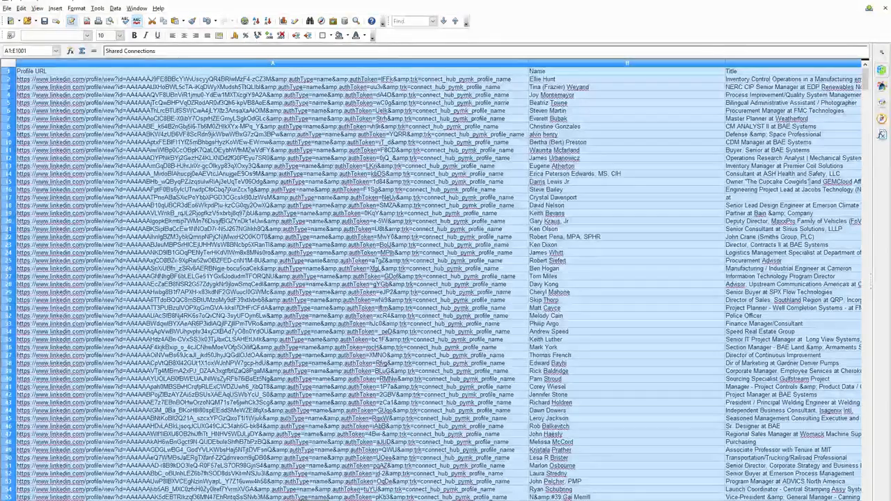
pyautogui.hscroll(3, 439, 282)
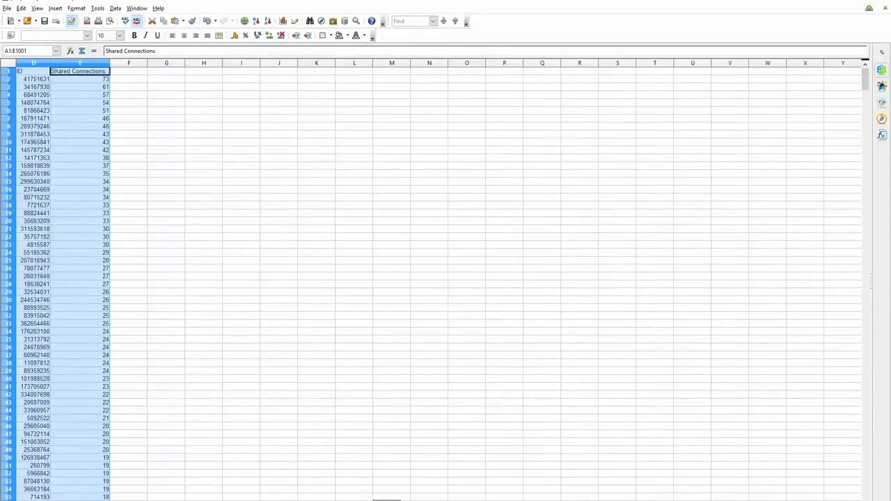
pyautogui.hscroll(-3, 439, 282)
pyautogui.click(410, 434)
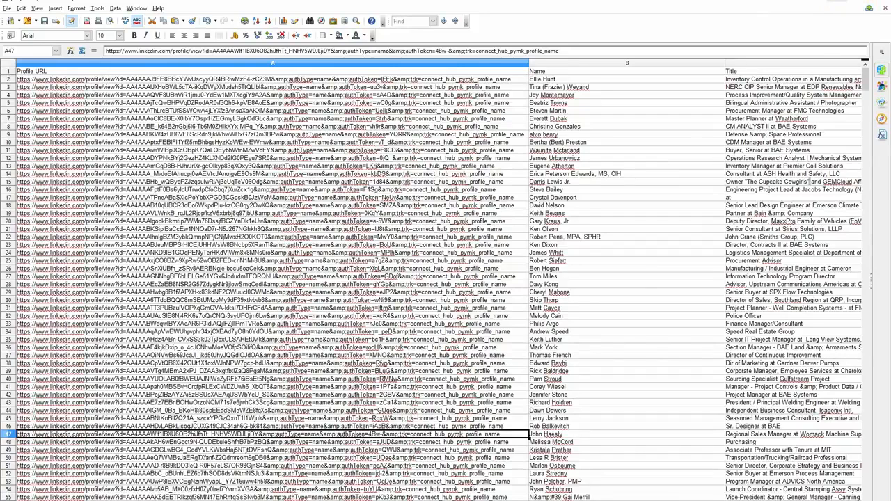
# Switch back to the LinkedIn virtual assistant, activate the LinkedIn Search data task and close both of its messages
pyautogui.click(826, 2)
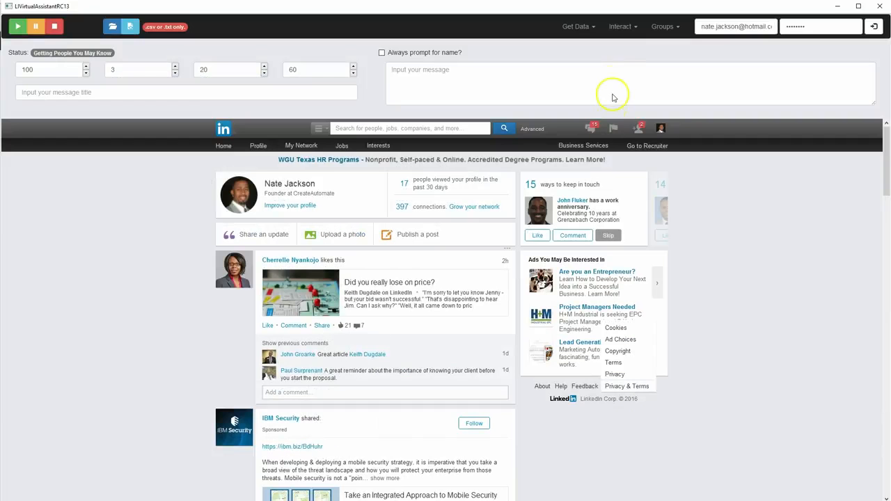
pyautogui.click(576, 26)
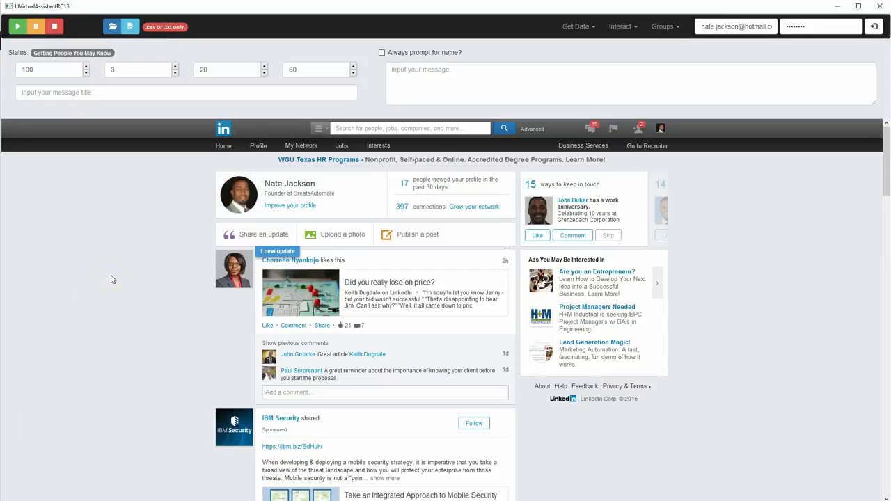
pyautogui.click(578, 27)
pyautogui.click(554, 90)
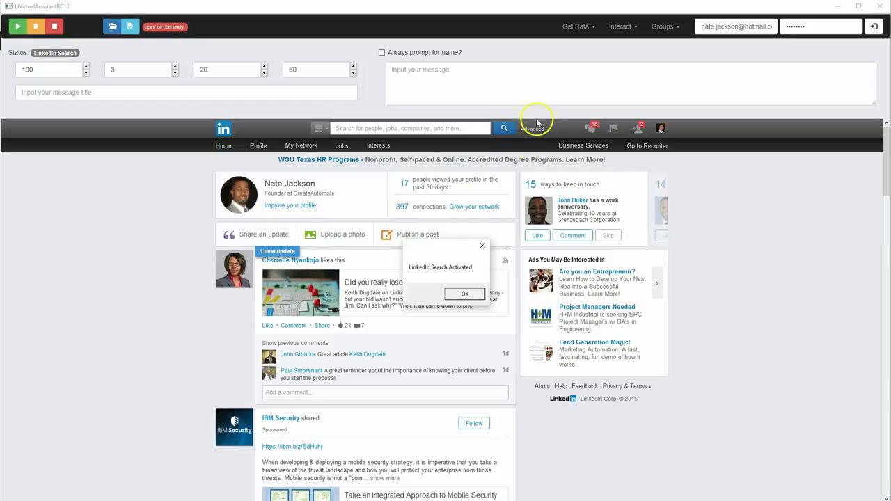
pyautogui.click(468, 294)
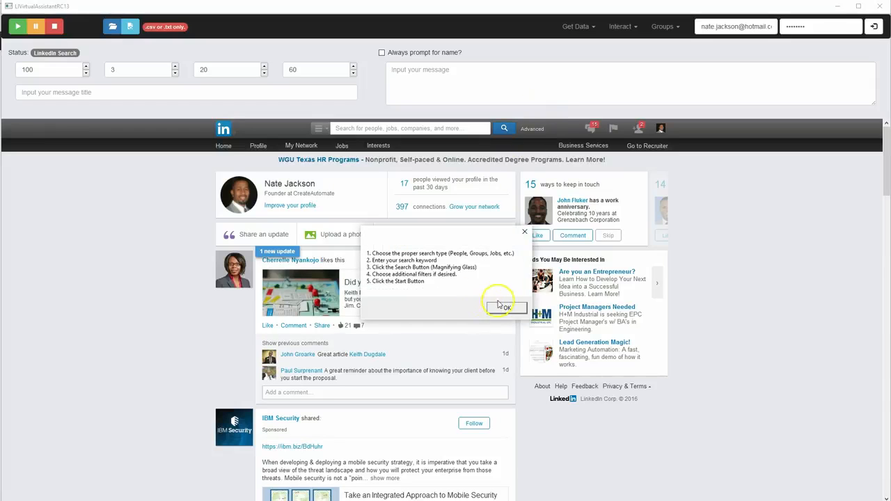
pyautogui.moveTo(476, 235); pyautogui.dragTo(471, 176)
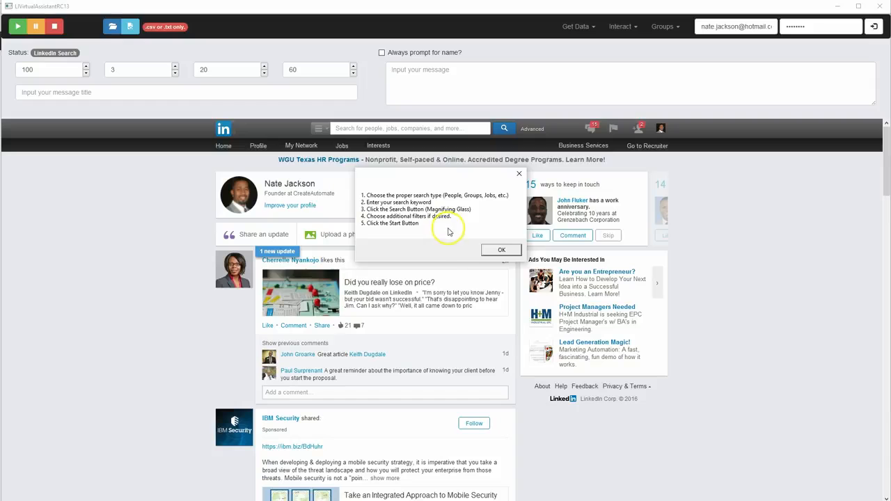
pyautogui.click(519, 174)
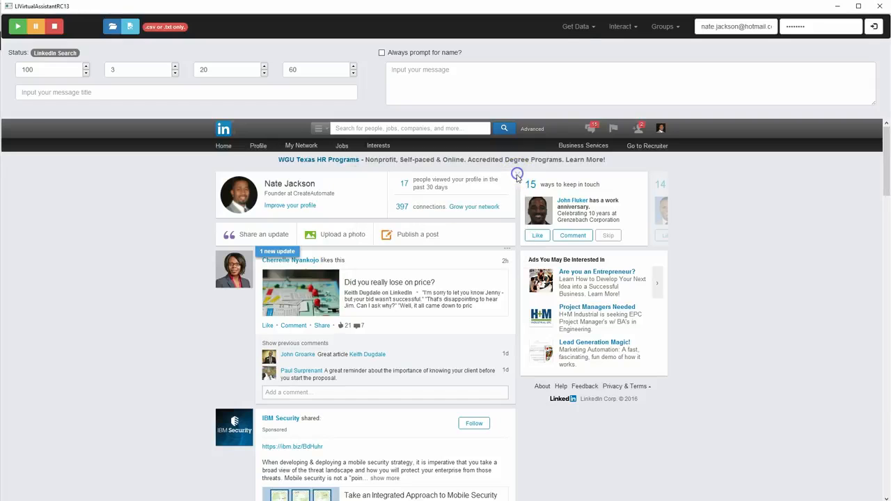
# Activate LinkedIn Search again to bring back its instructions and reposition that message for reading
pyautogui.click(577, 27)
pyautogui.click(550, 92)
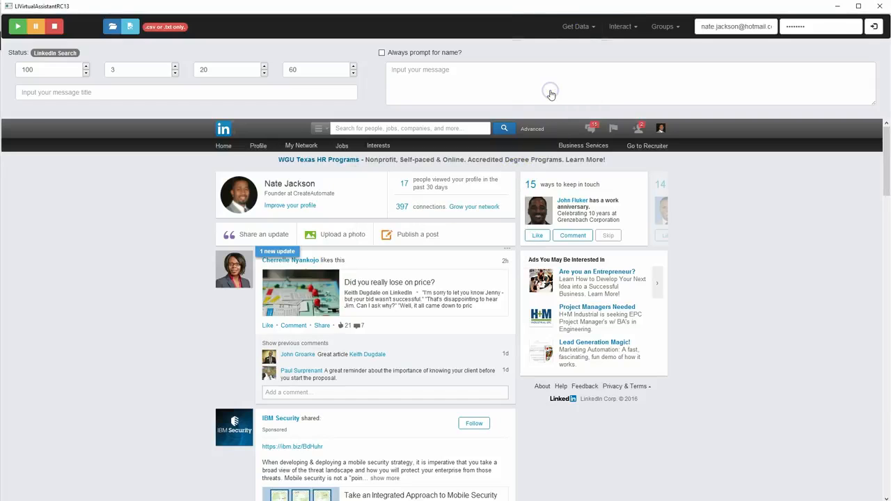
pyautogui.click(459, 298)
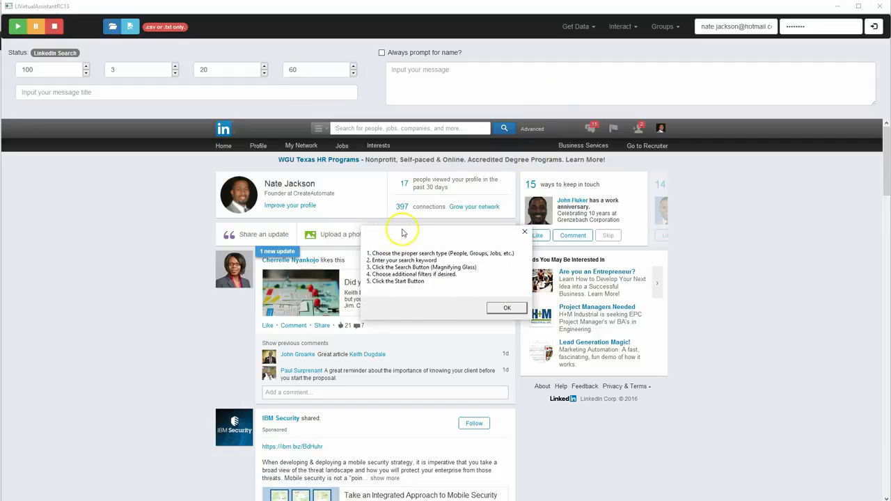
pyautogui.moveTo(398, 242); pyautogui.dragTo(360, 202)
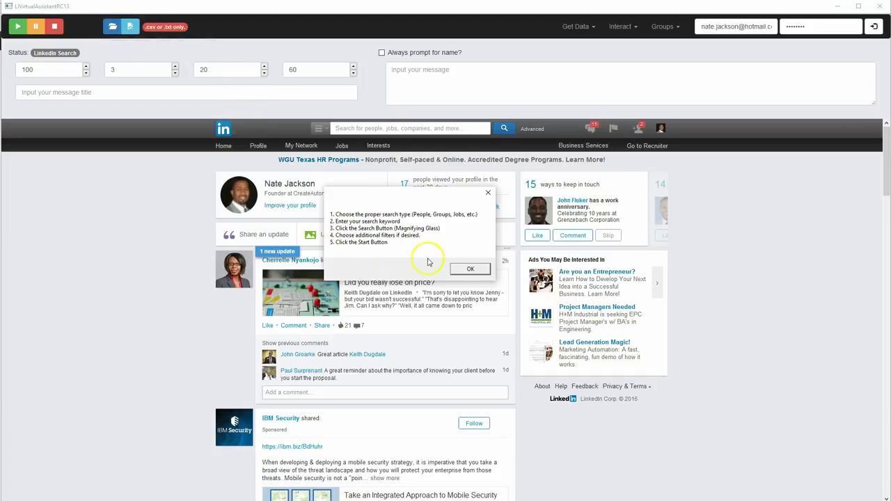
# Dismiss the LinkedIn Search instructions and set the LinkedIn search type to People
pyautogui.click(470, 270)
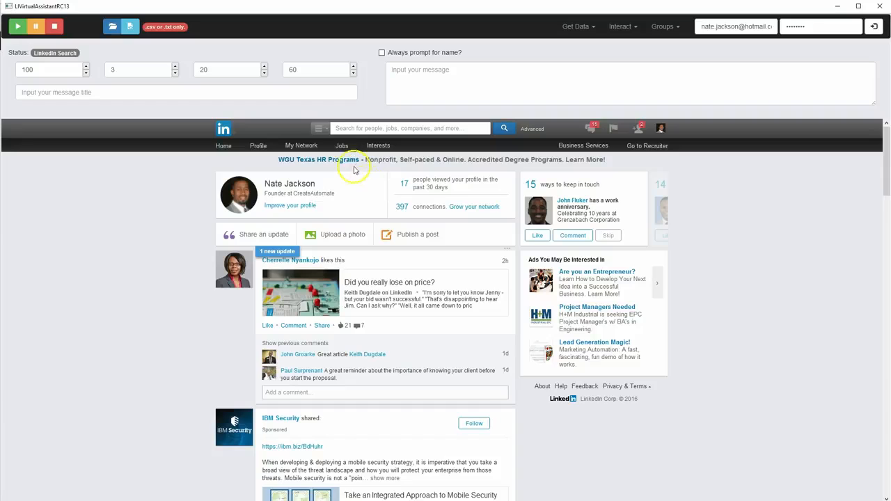
pyautogui.click(322, 133)
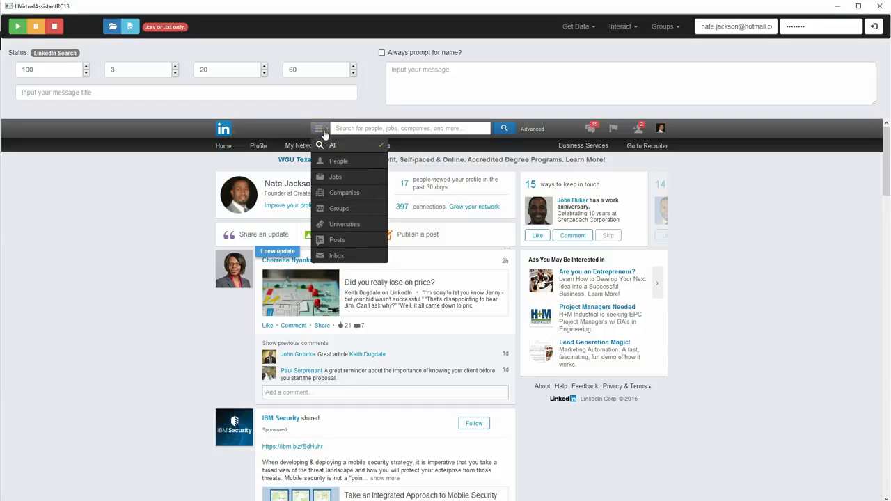
pyautogui.click(339, 162)
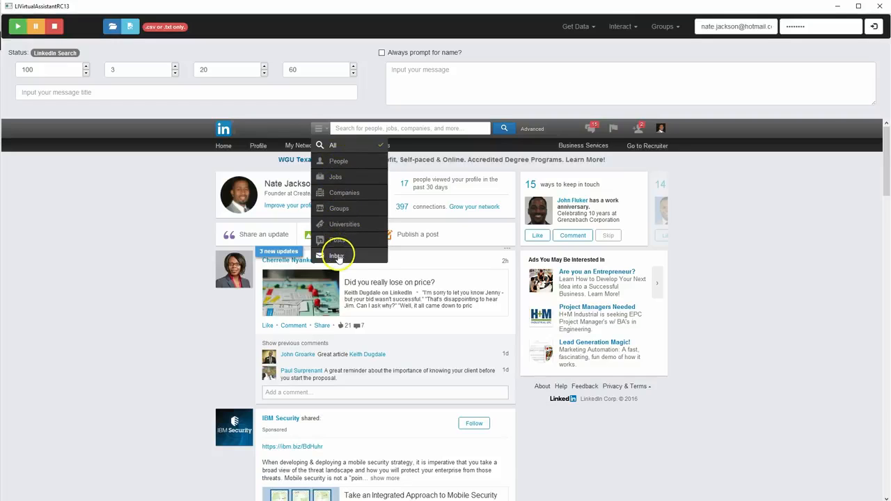
pyautogui.click(339, 162)
# Search for people with Engineer titles using the keyword "engineer" and run the search
pyautogui.click(374, 129)
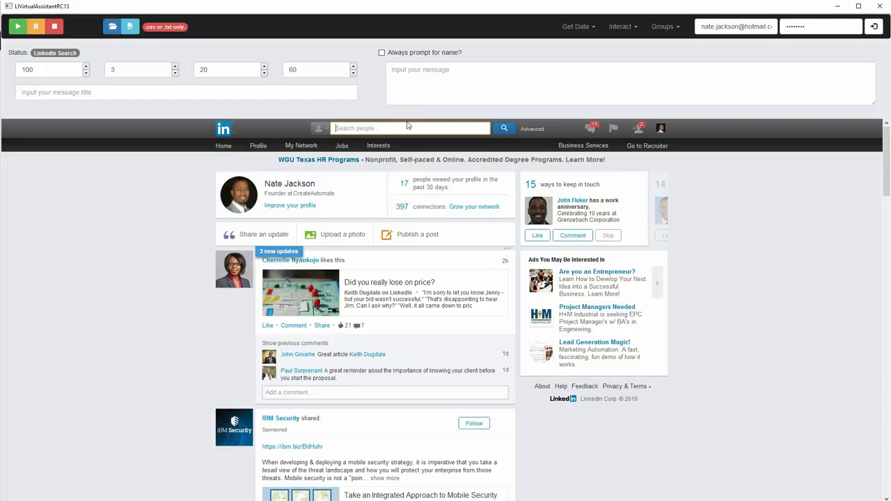
pyautogui.click(408, 129)
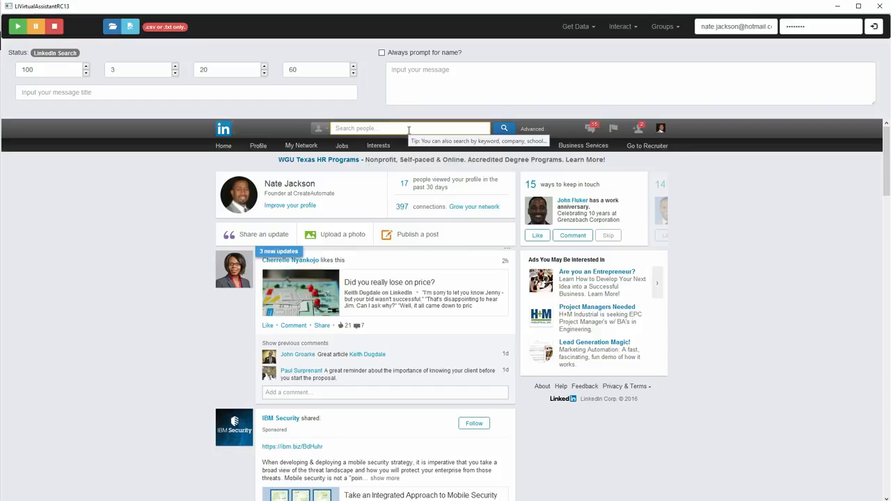
pyautogui.write('engineer')
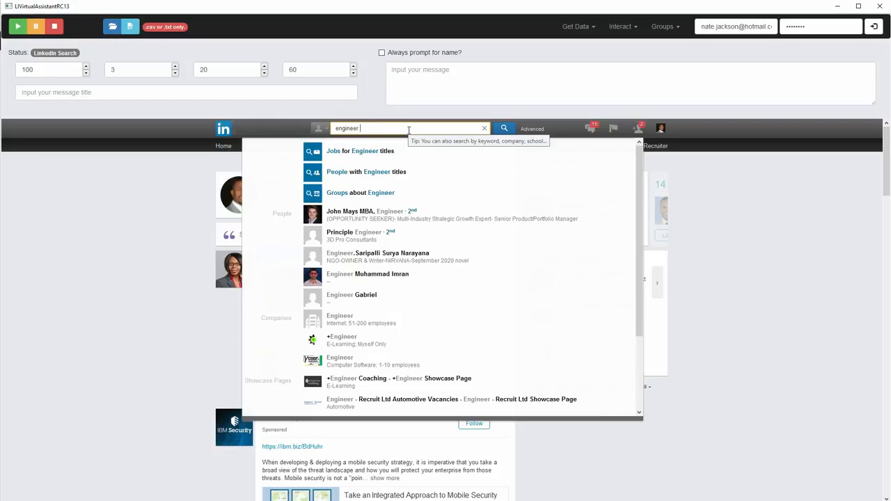
pyautogui.click(402, 172)
pyautogui.click(504, 131)
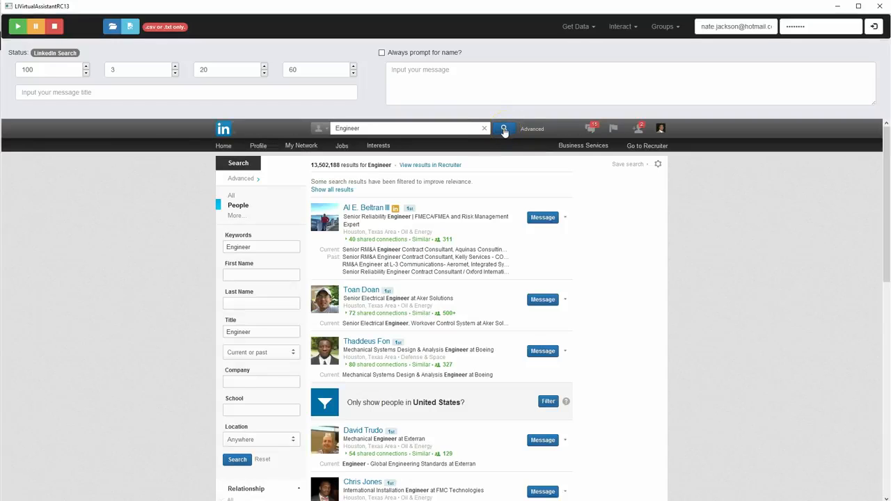
pyautogui.click(504, 131)
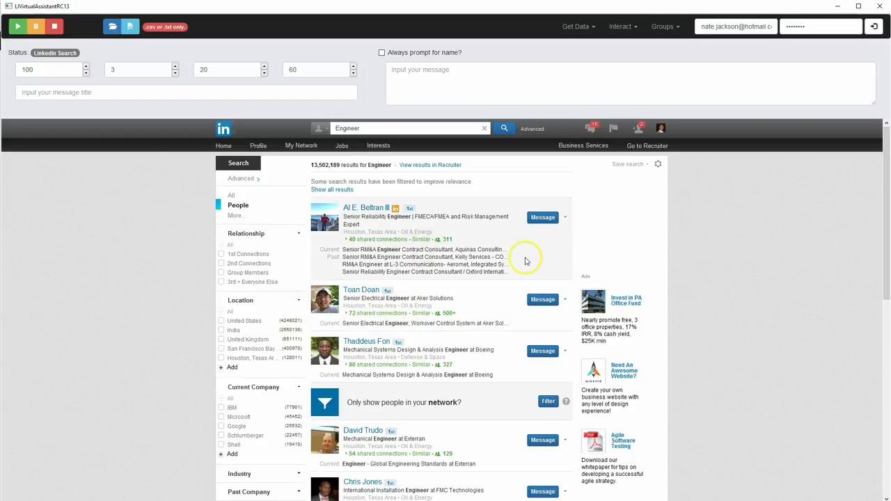
# Examine the Engineer search results, the page navigation below them and the available filter categories
pyautogui.scroll(-4, 487, 286)
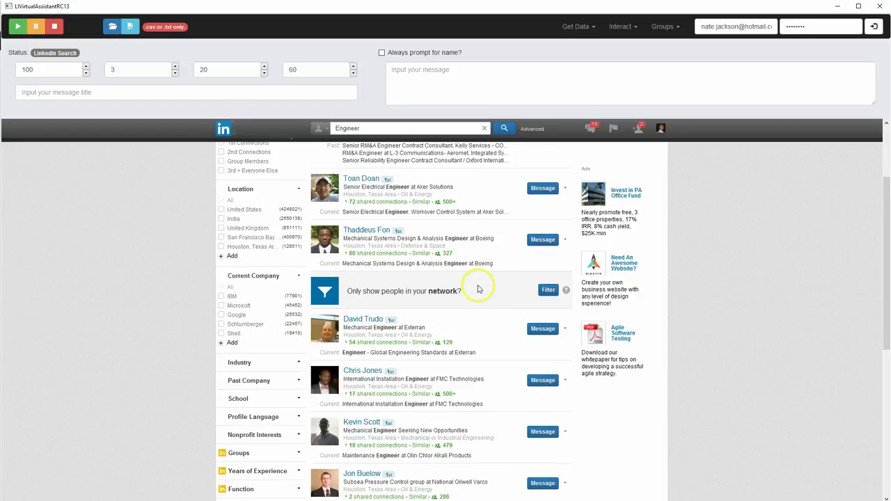
pyautogui.scroll(-2, 477, 291)
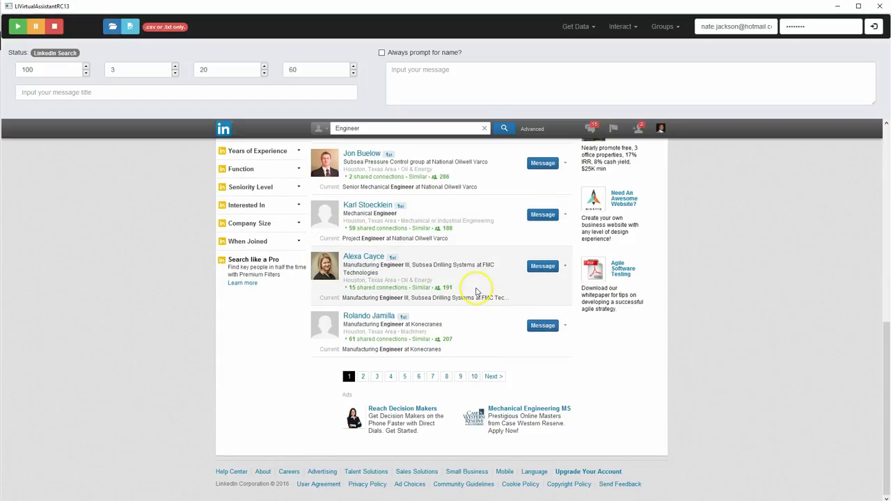
pyautogui.click(493, 376)
pyautogui.scroll(3, 497, 312)
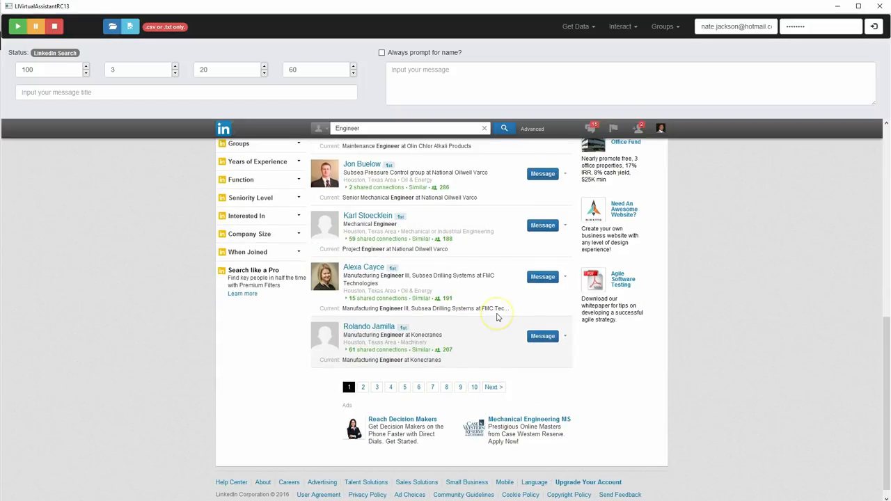
pyautogui.scroll(4, 497, 318)
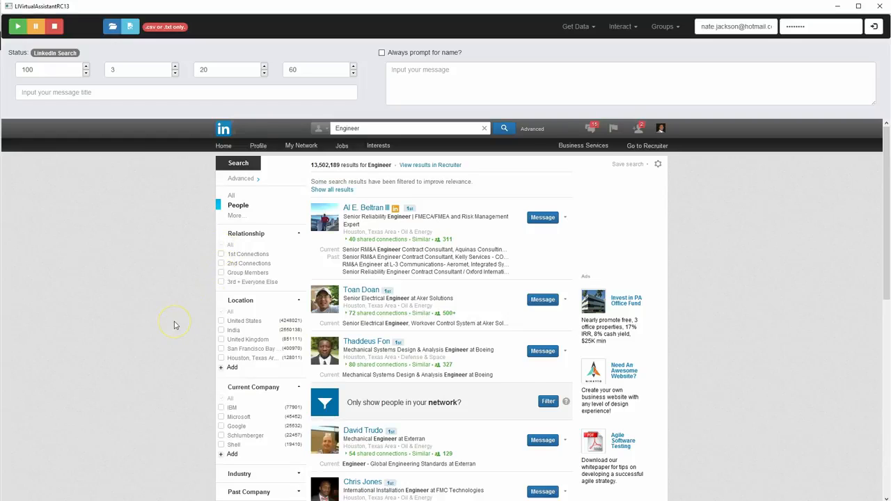
pyautogui.scroll(-4, 176, 323)
pyautogui.scroll(2, 180, 321)
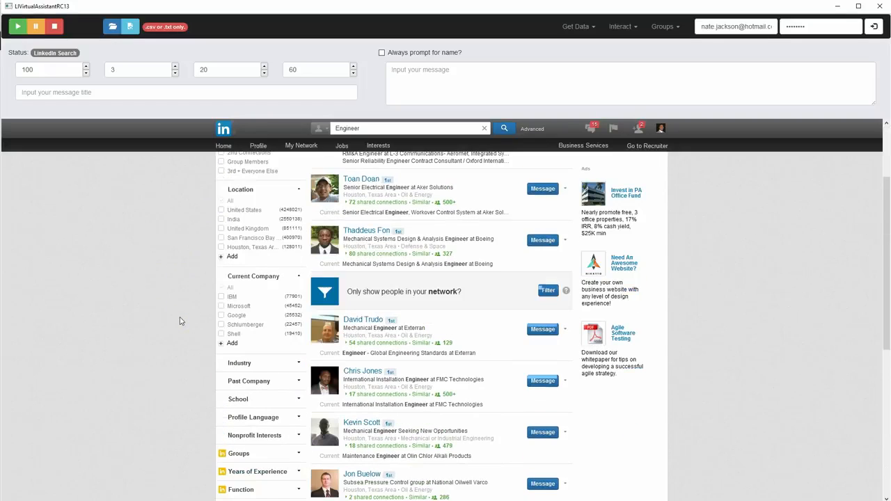
pyautogui.scroll(2, 180, 321)
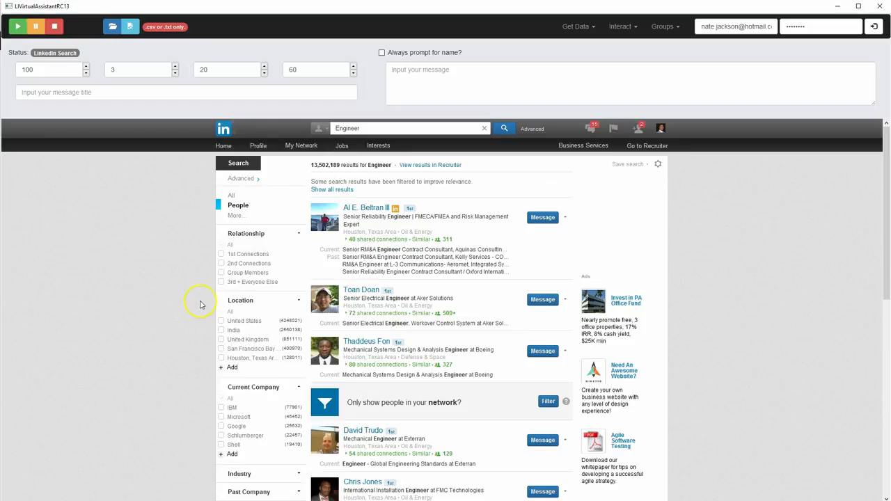
# Filter the Engineer results by relationship to 2nd Connections and 3rd + Everyone Else
pyautogui.click(220, 264)
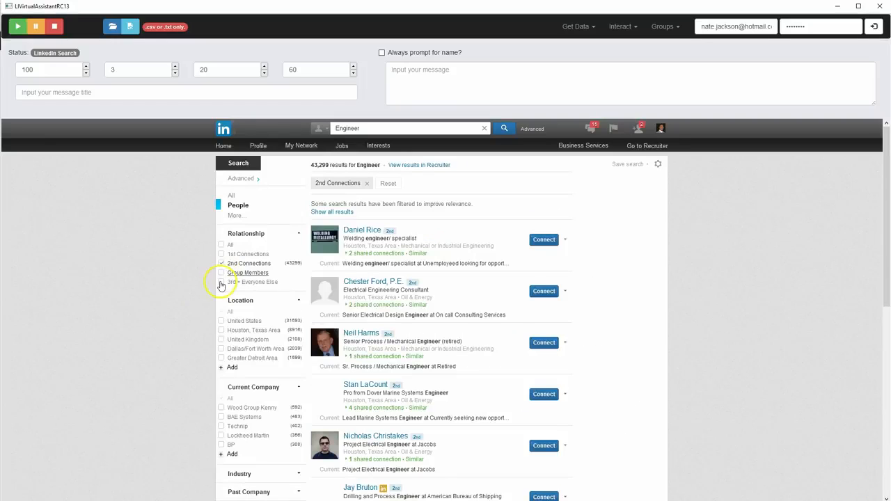
pyautogui.click(222, 284)
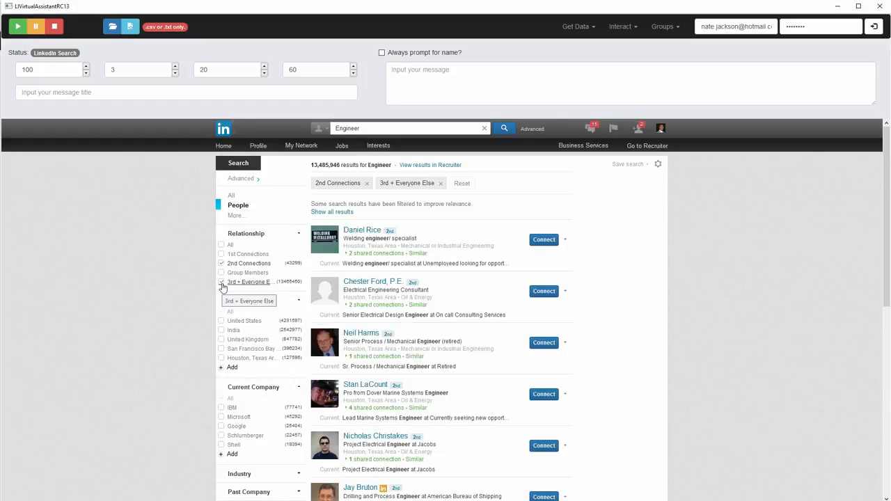
pyautogui.click(222, 272)
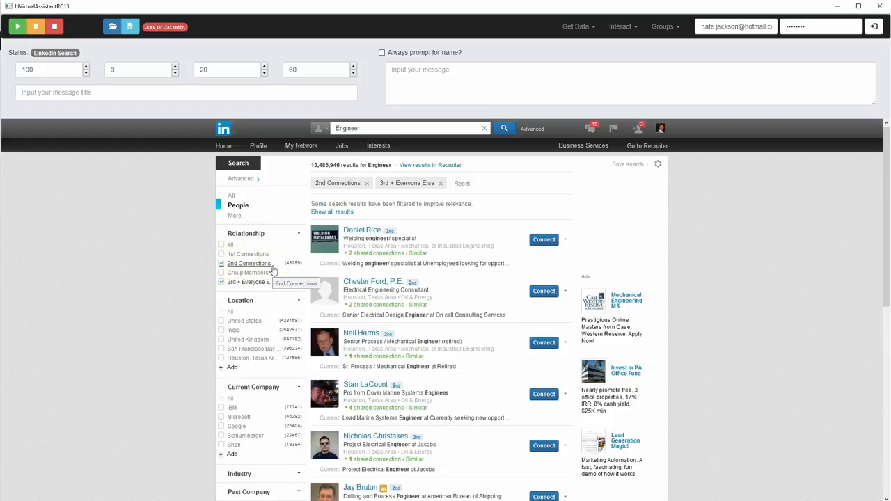
pyautogui.click(218, 264)
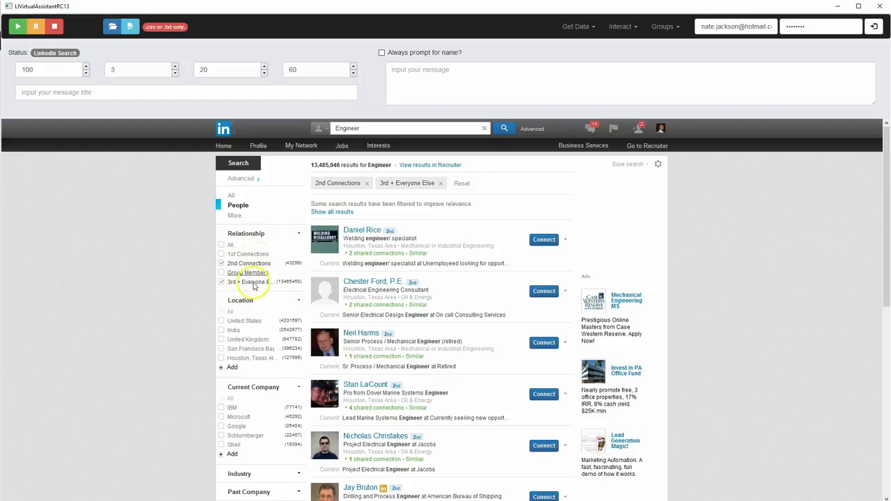
# Switch the relationship filter to 1st Connections, try limiting the location to Houston, Texas Area, and clear that location
pyautogui.click(224, 264)
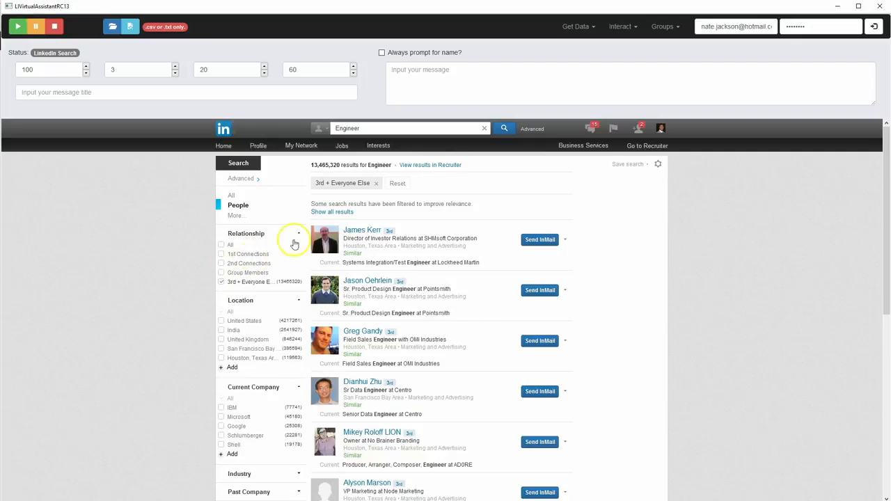
pyautogui.click(221, 255)
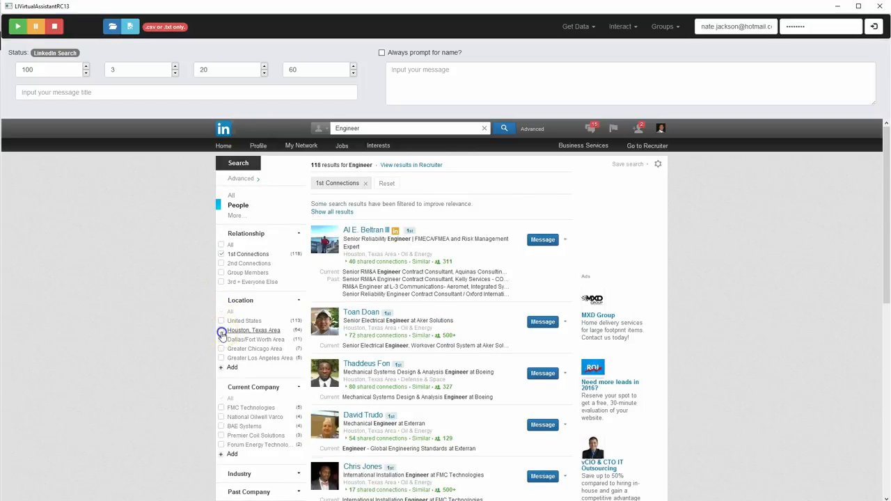
pyautogui.click(221, 333)
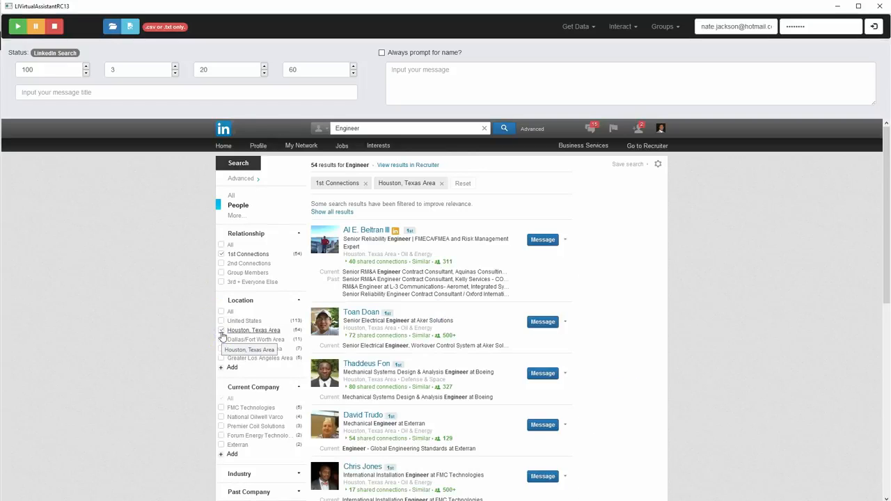
pyautogui.click(221, 332)
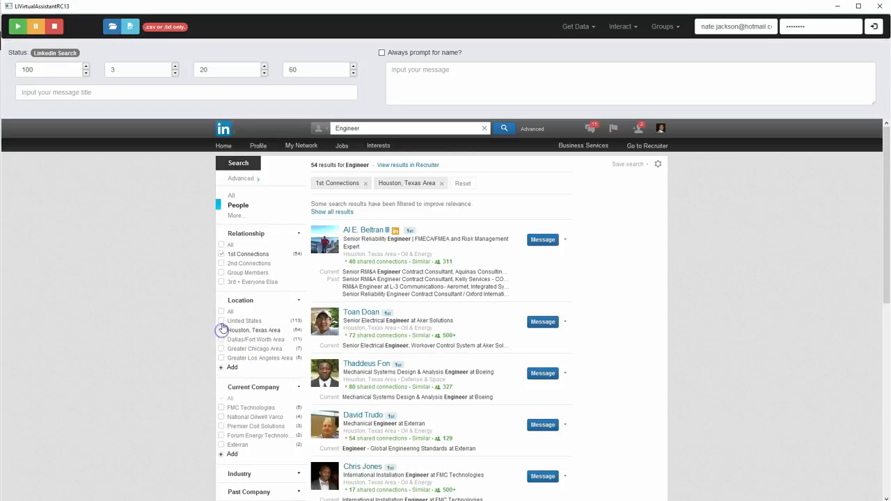
# Replace the 1st Connections filter with 2nd Connections and 3rd + Everyone Else
pyautogui.click(222, 255)
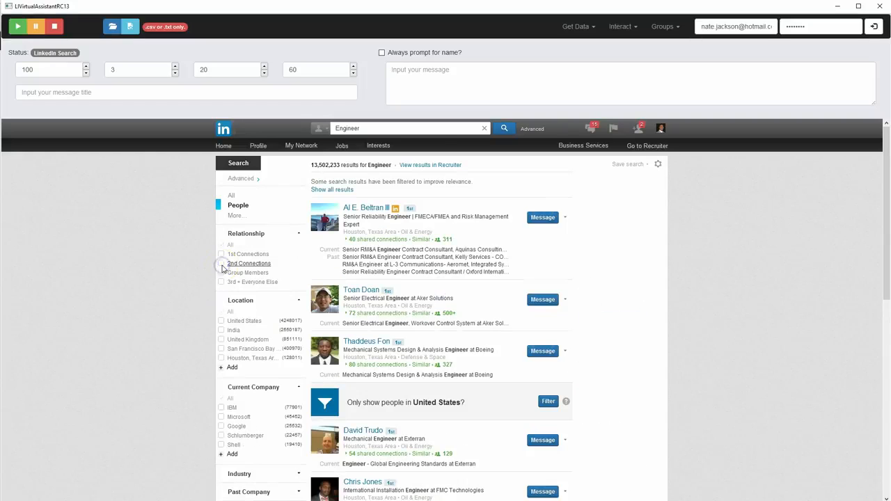
pyautogui.click(221, 264)
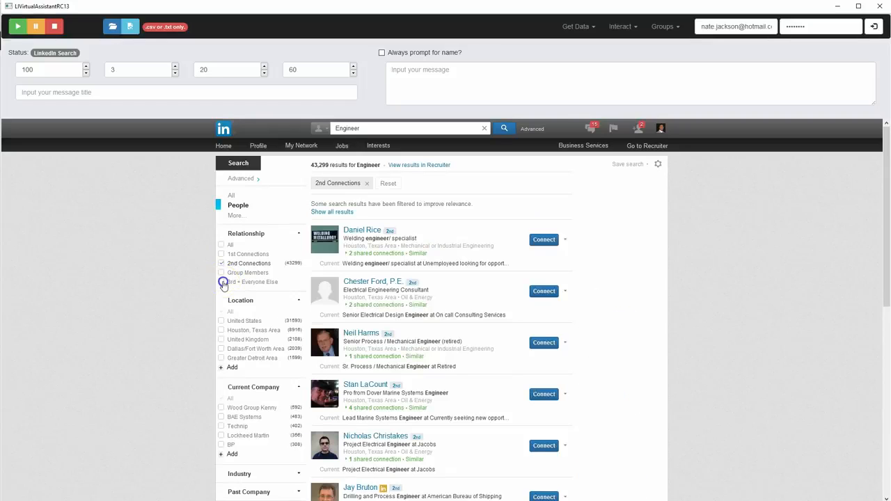
pyautogui.click(222, 282)
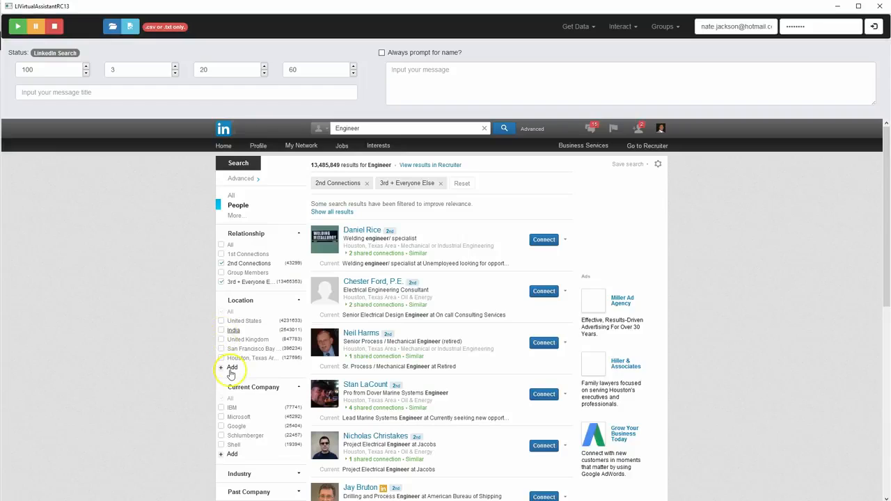
# Expand the Industry, Past Company and School filters and examine the remaining options for narrowing the search
pyautogui.scroll(-3, 234, 373)
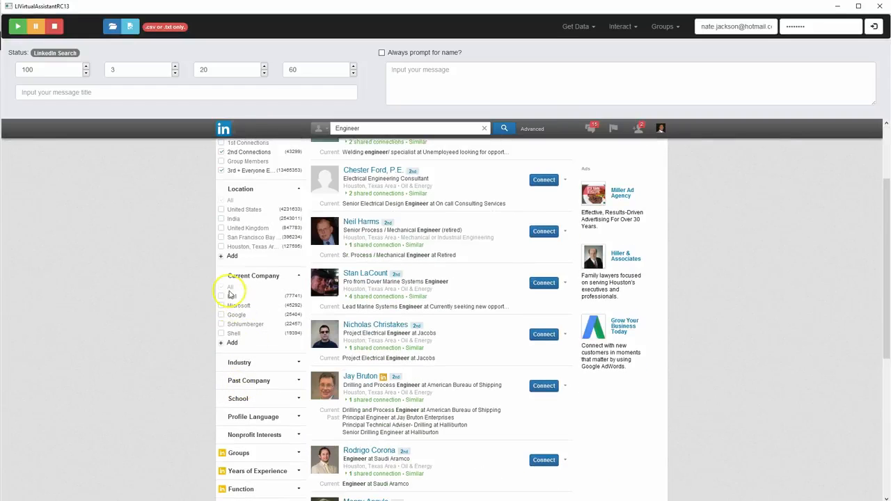
pyautogui.click(295, 362)
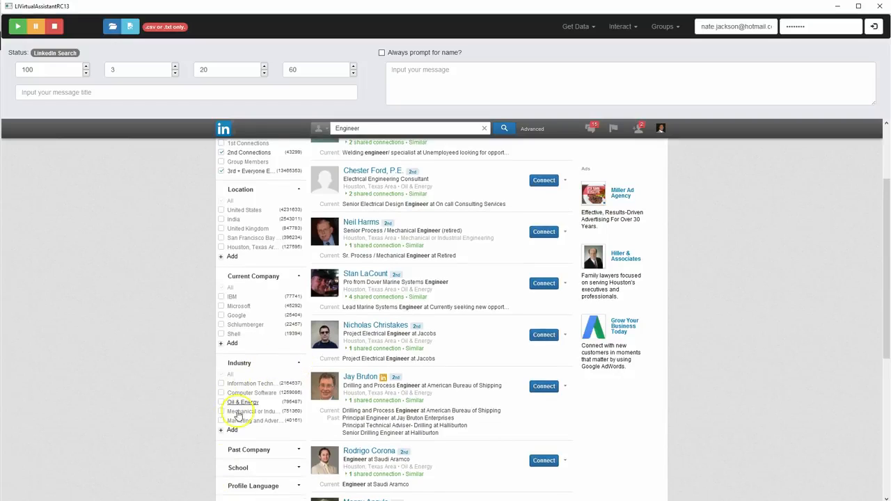
pyautogui.scroll(-3, 300, 404)
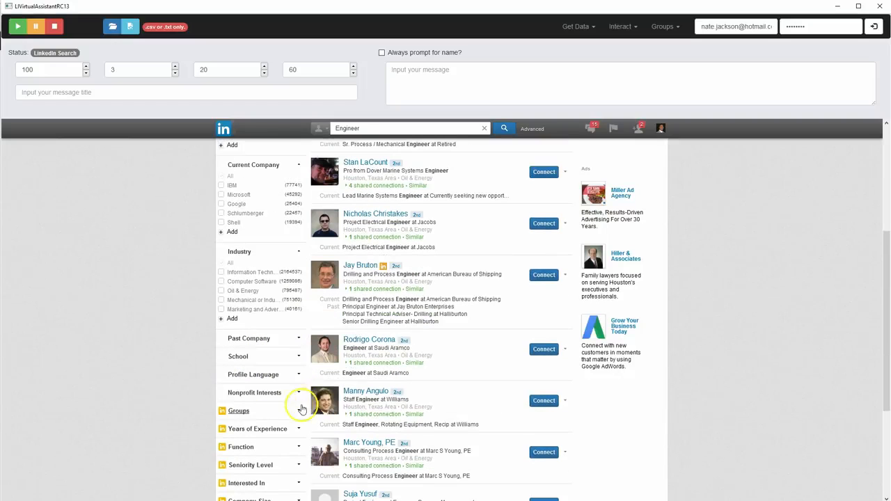
pyautogui.click(298, 340)
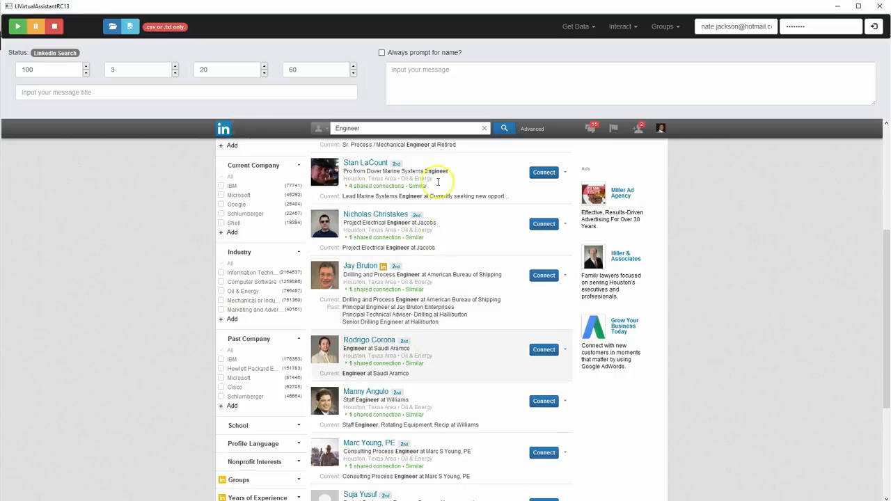
pyautogui.scroll(-3, 294, 378)
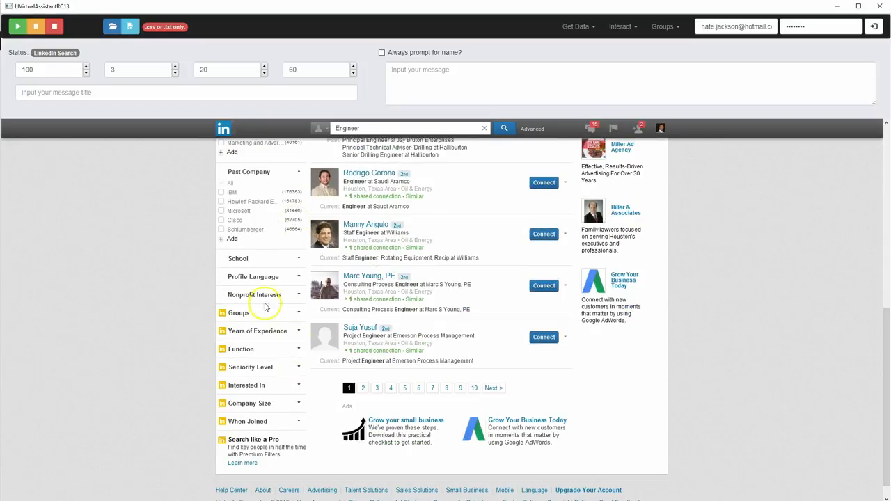
pyautogui.click(297, 261)
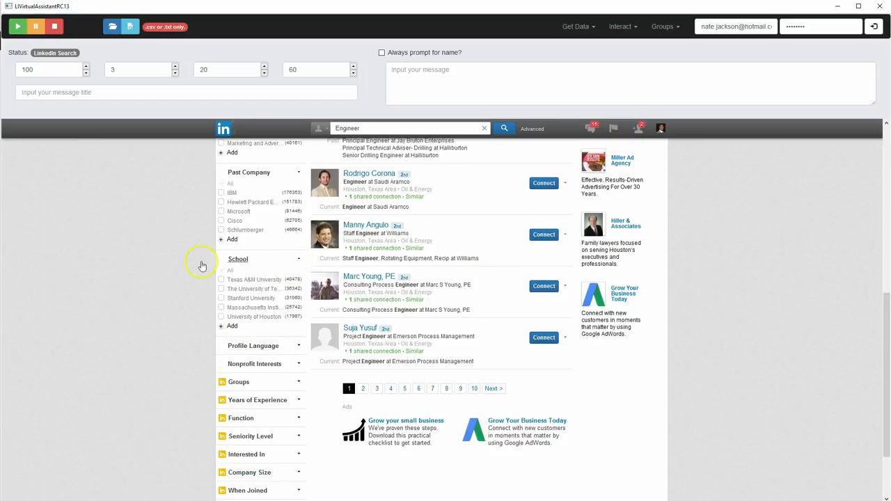
pyautogui.scroll(10, 200, 266)
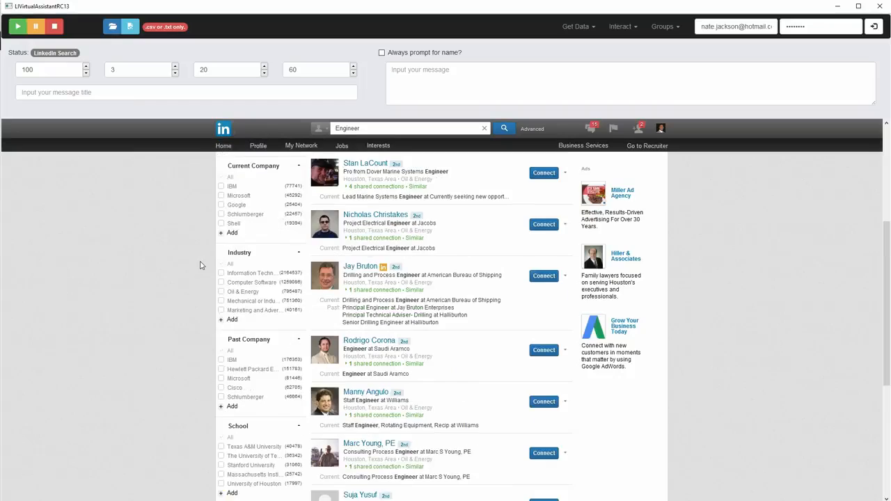
pyautogui.scroll(1, 200, 265)
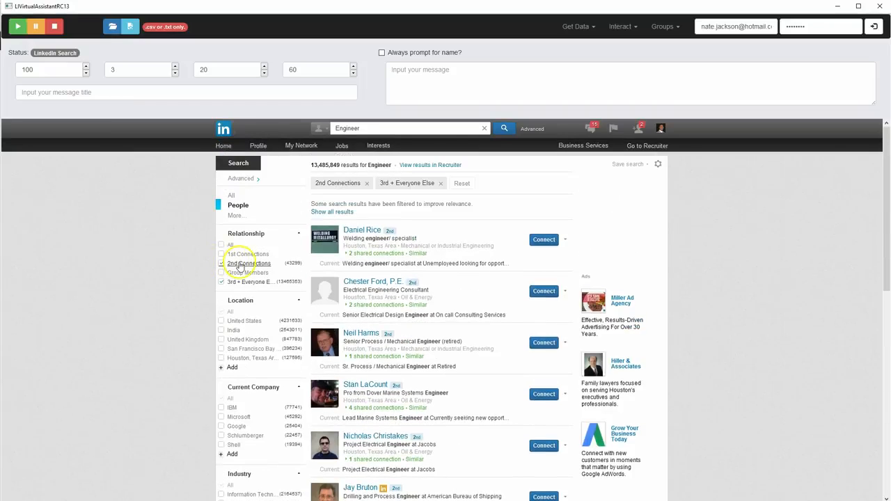
pyautogui.scroll(-6, 244, 285)
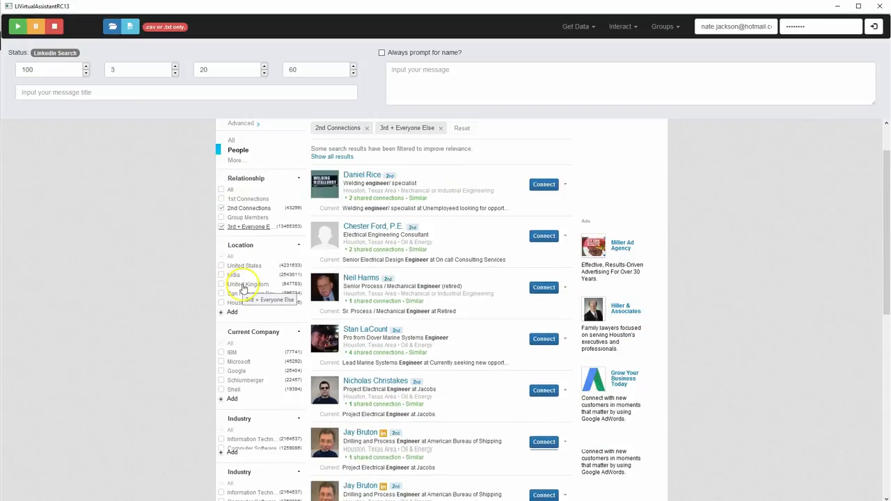
pyautogui.scroll(-1, 234, 293)
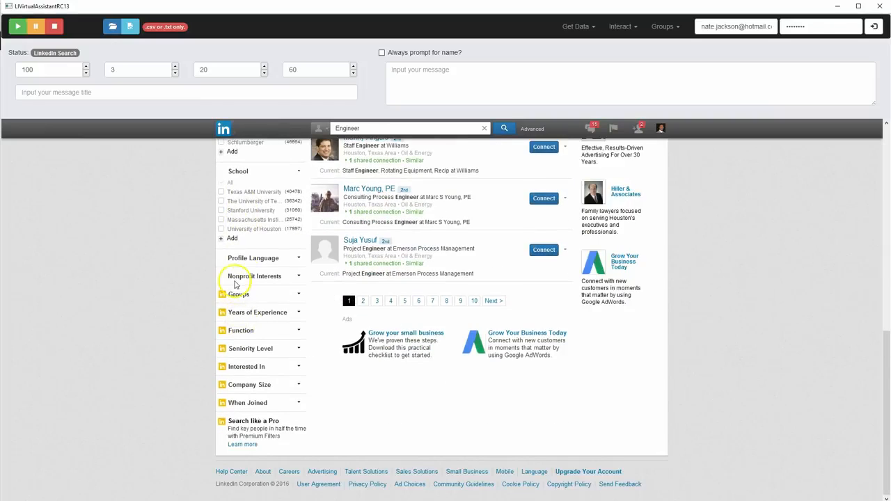
# Limit the Engineer results to the Massachusetts Institute of Technology school and add Houston, Texas Area as the location filter
pyautogui.scroll(2, 229, 278)
pyautogui.click(222, 331)
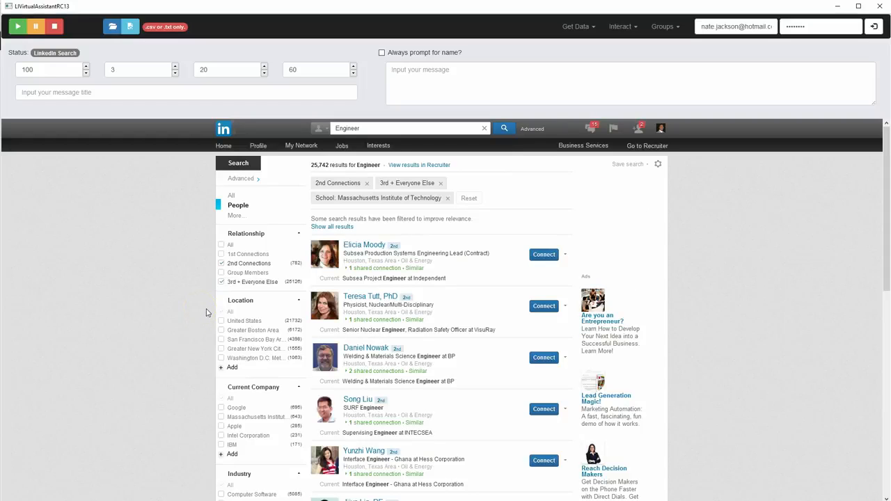
pyautogui.scroll(-1, 210, 313)
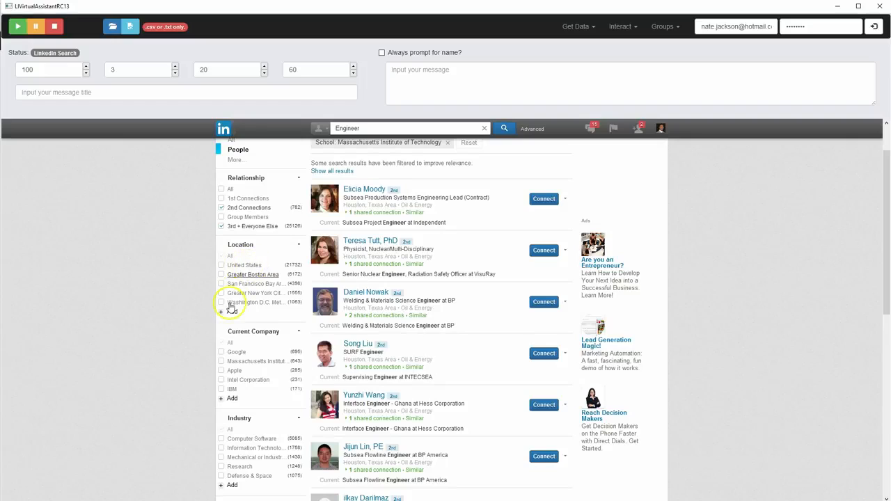
pyautogui.click(231, 312)
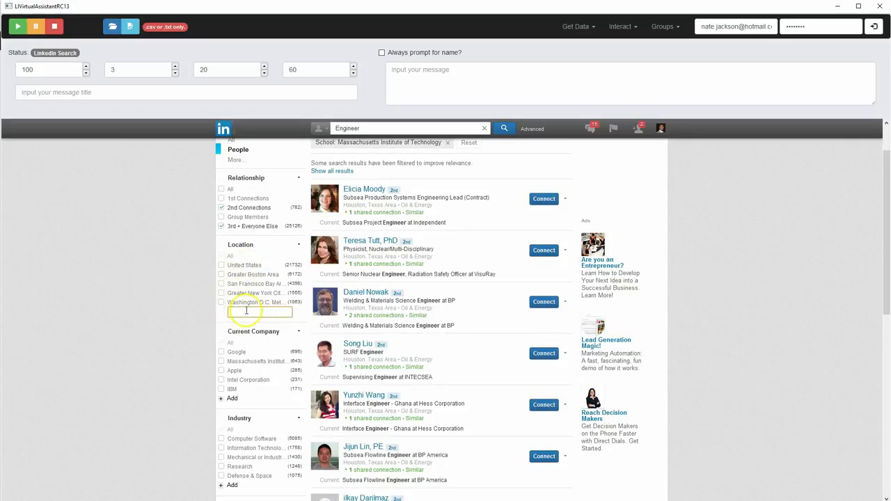
pyautogui.write('houston')
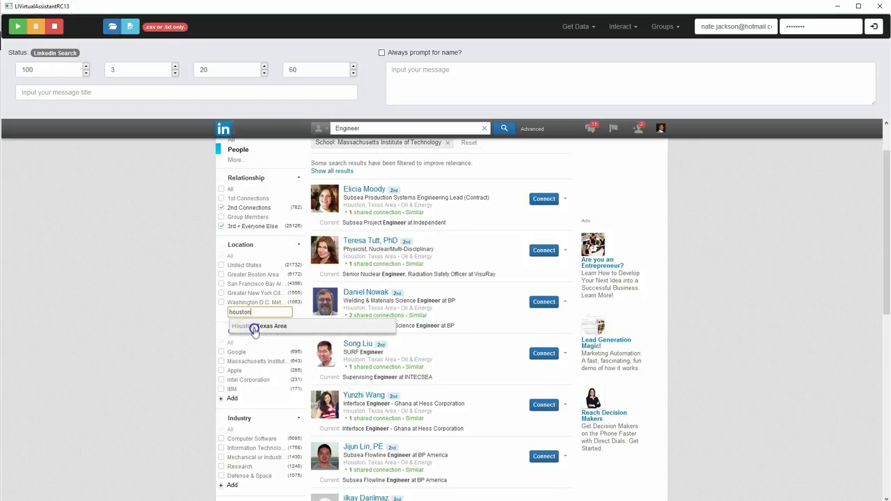
pyautogui.click(255, 329)
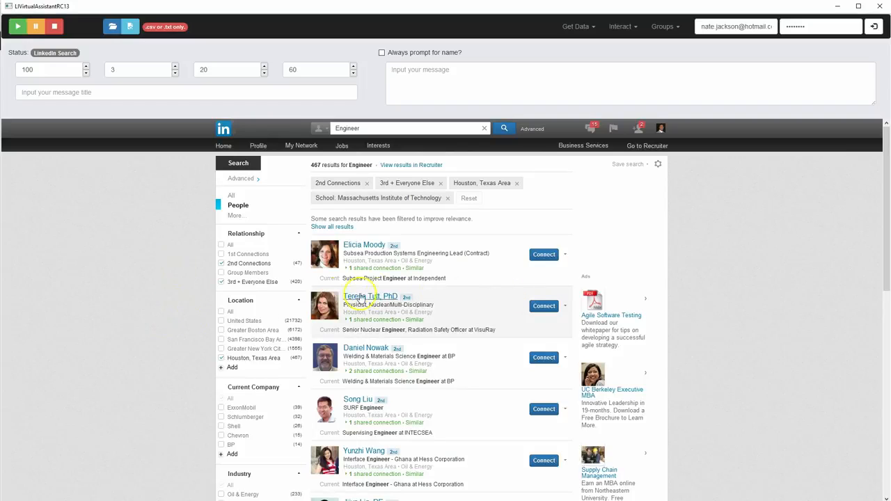
# Review the filtered engineers and set the output file to MITEngineersInHouston.csv on the Desktop
pyautogui.scroll(-5, 329, 298)
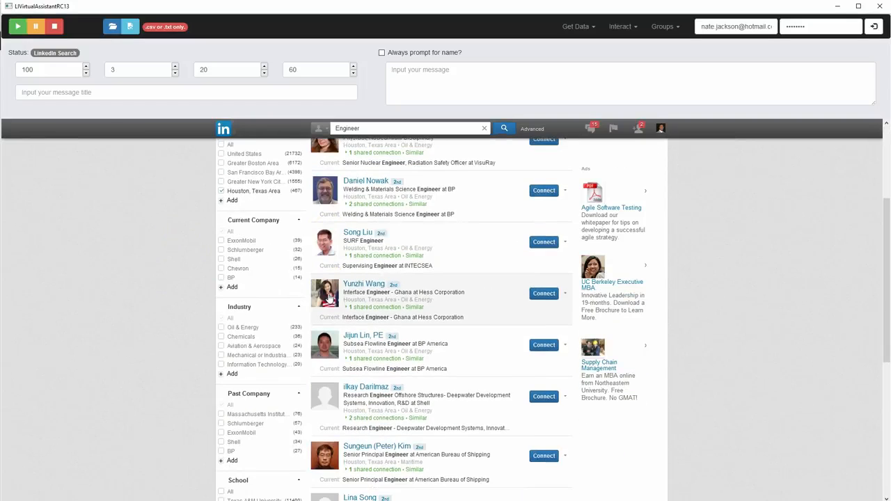
pyautogui.scroll(-2, 447, 302)
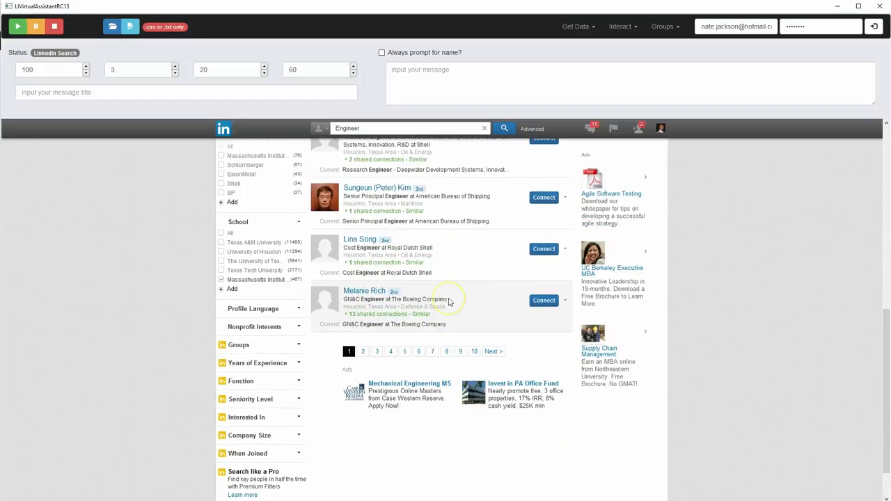
pyautogui.scroll(4, 449, 301)
pyautogui.scroll(3, 449, 302)
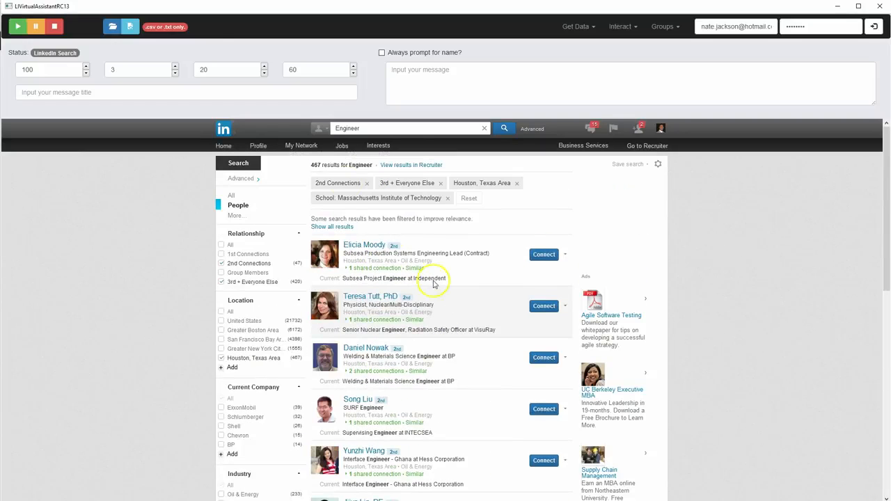
pyautogui.click(133, 26)
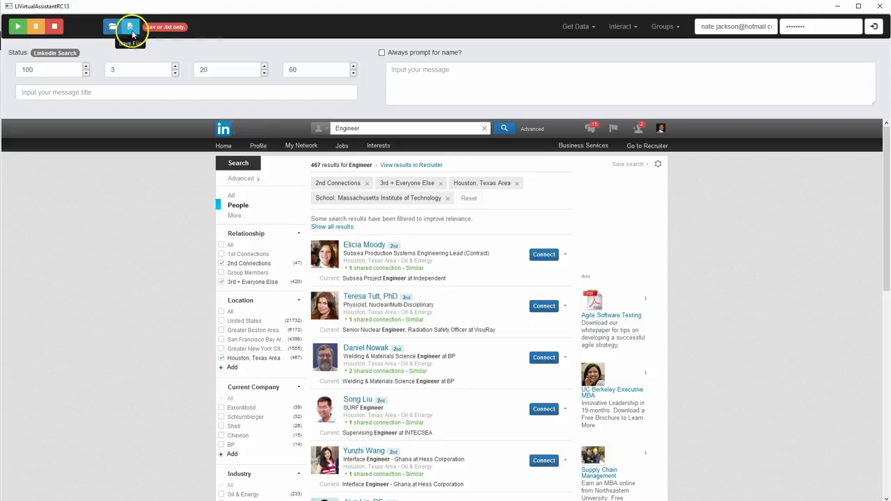
pyautogui.click(132, 30)
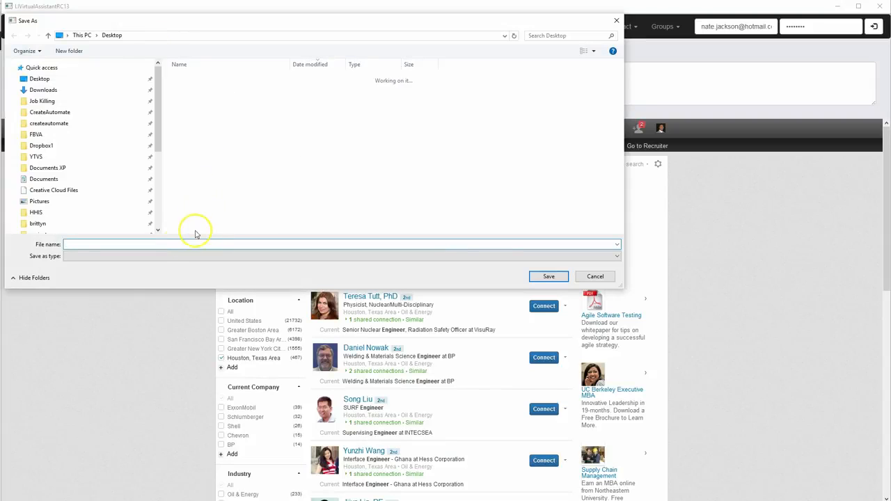
pyautogui.click(173, 246)
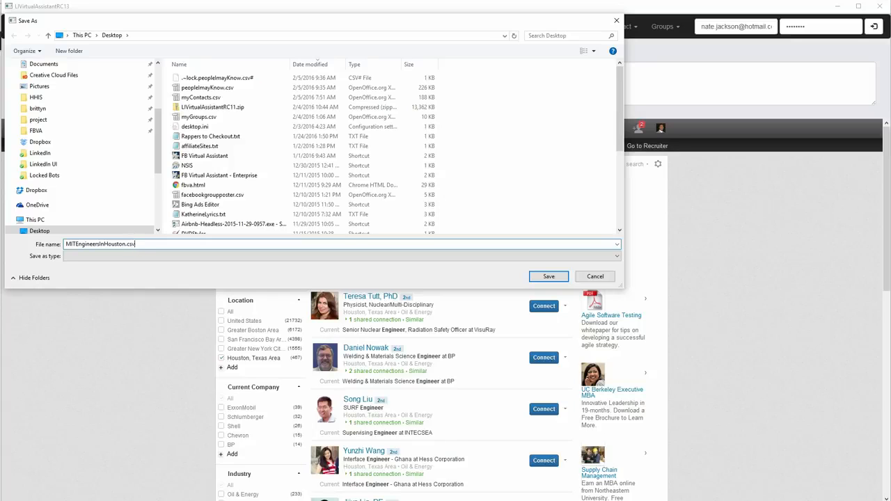
pyautogui.press('Return')
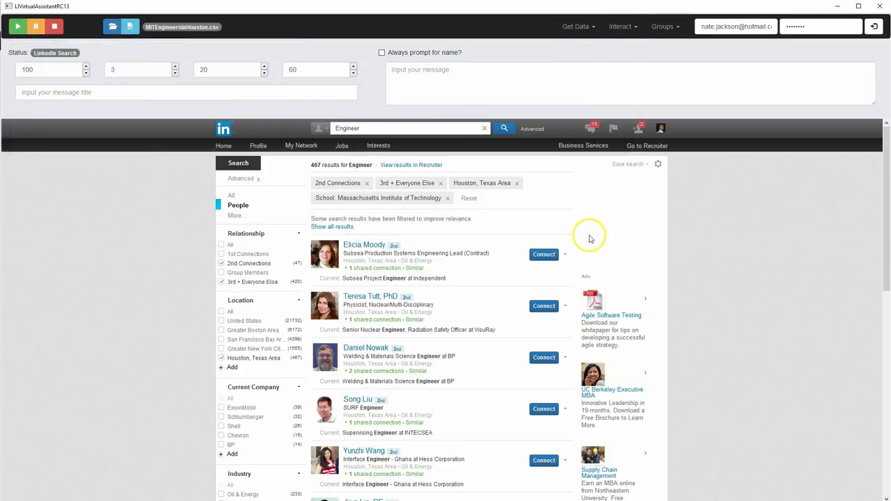
# Run the extraction of the filtered search results and dismiss the completion message
pyautogui.scroll(-1, 590, 241)
pyautogui.scroll(-5, 590, 243)
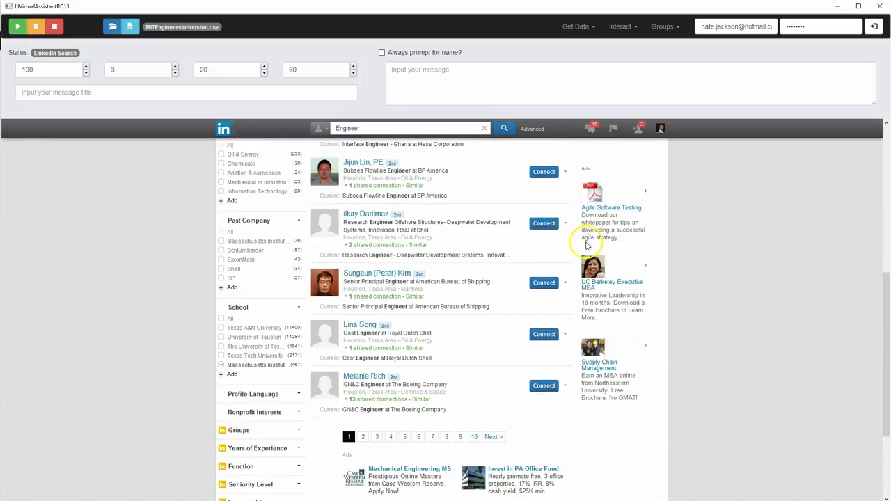
pyautogui.scroll(6, 586, 240)
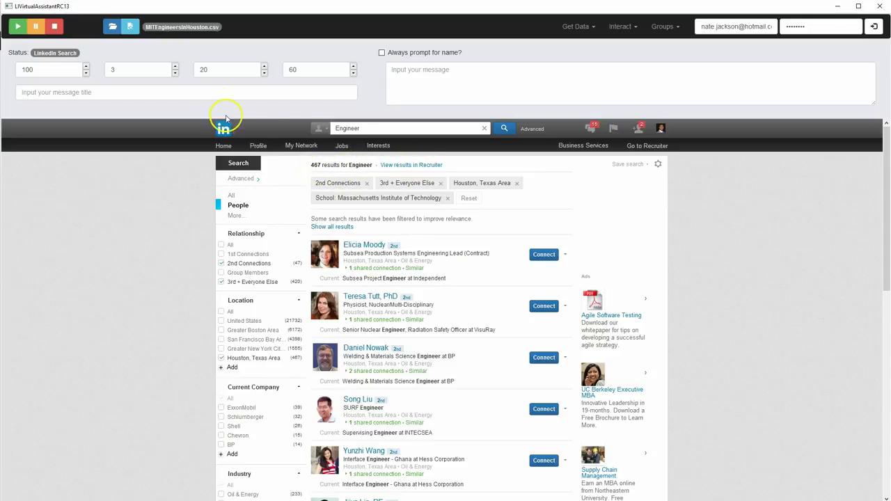
pyautogui.click(19, 29)
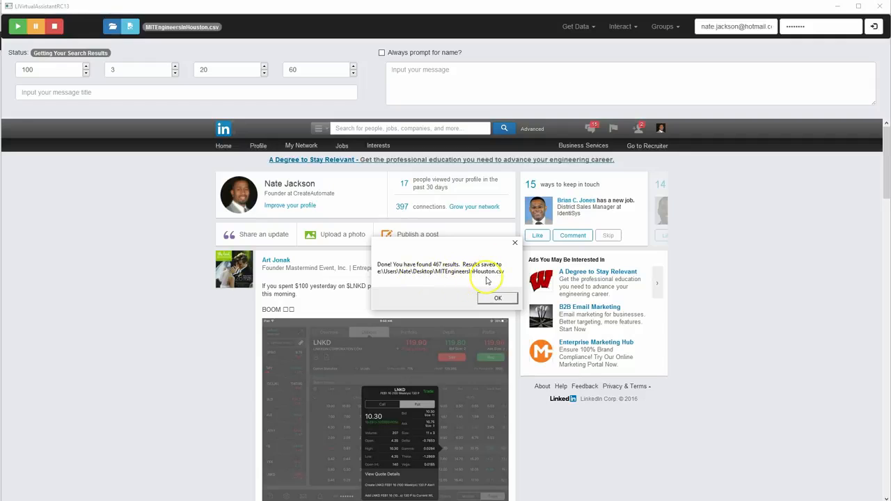
pyautogui.click(498, 298)
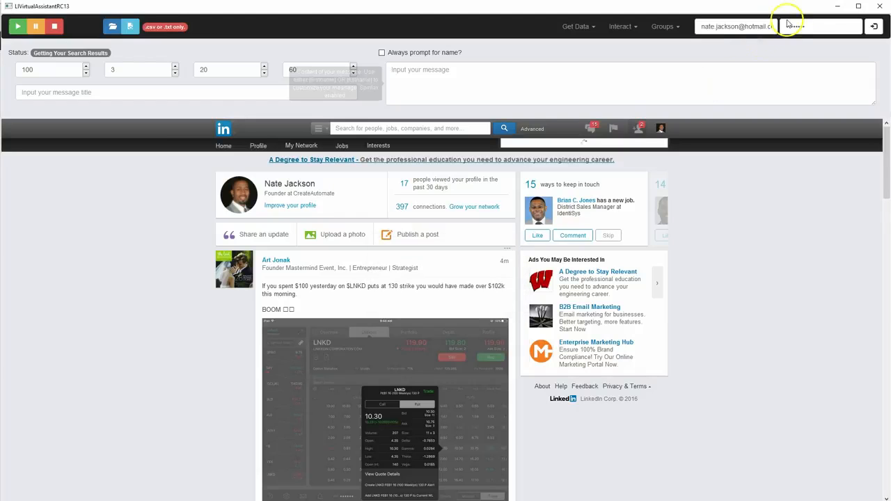
# Minimize the assistant and open MITEngineersInHouston.csv from the desktop as a comma-separated Unicode (UTF-8) spreadsheet
pyautogui.click(840, 8)
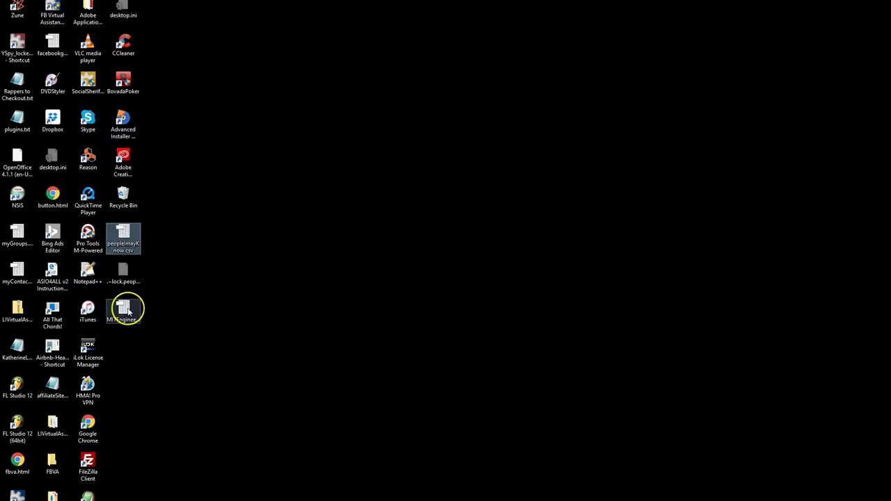
pyautogui.click(128, 312)
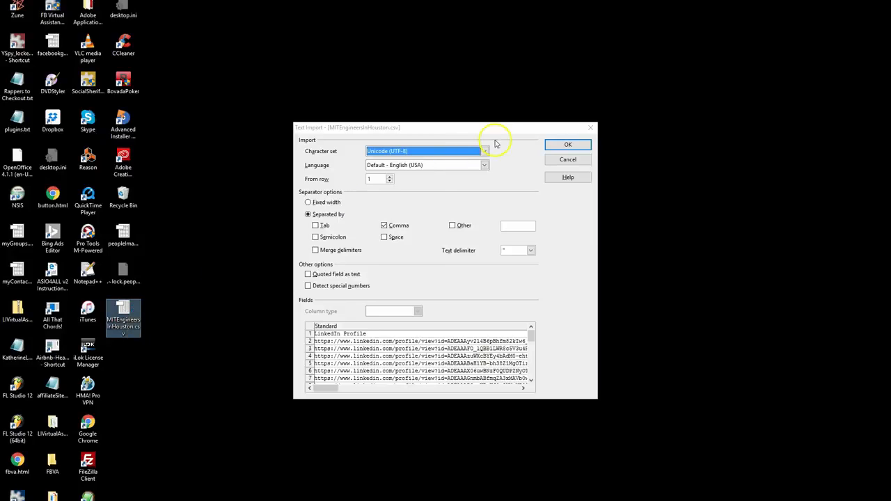
pyautogui.click(561, 143)
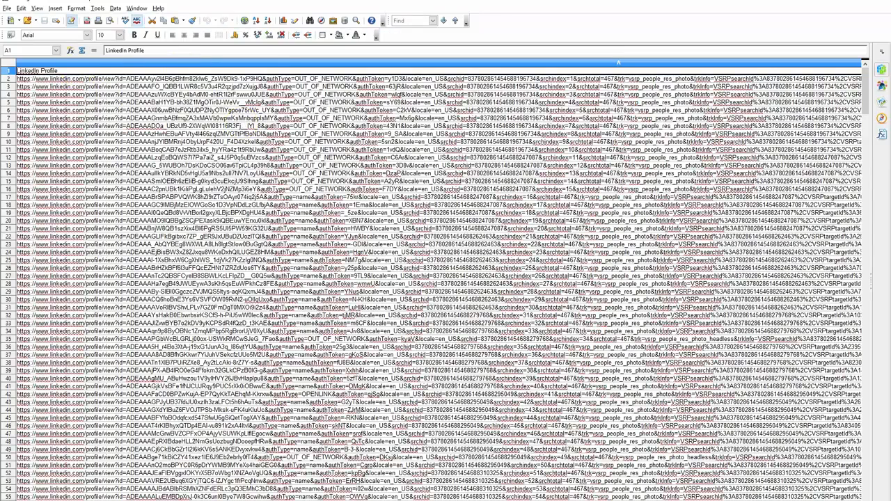
# Examine the exported name, title, industry and location columns down to the last row, and close the spreadsheet
pyautogui.moveTo(352, 500); pyautogui.dragTo(363, 500)
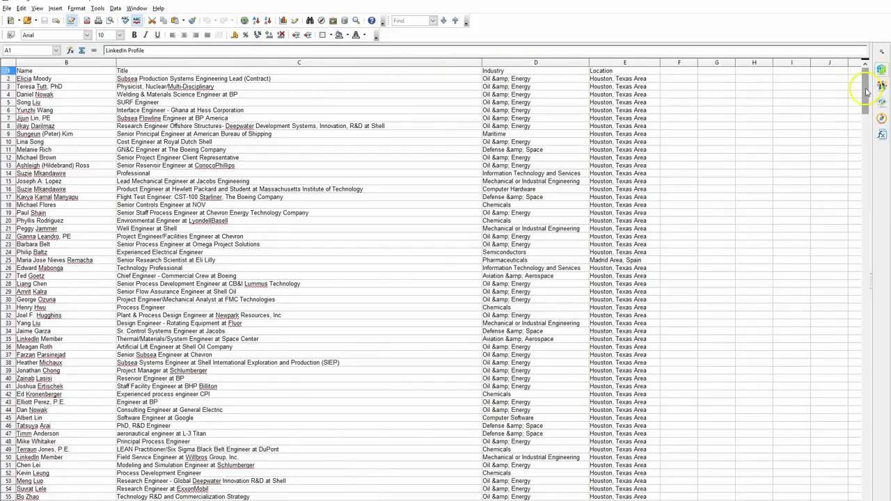
pyautogui.scroll(-1, 867, 99)
pyautogui.moveTo(866, 99); pyautogui.dragTo(860, 450)
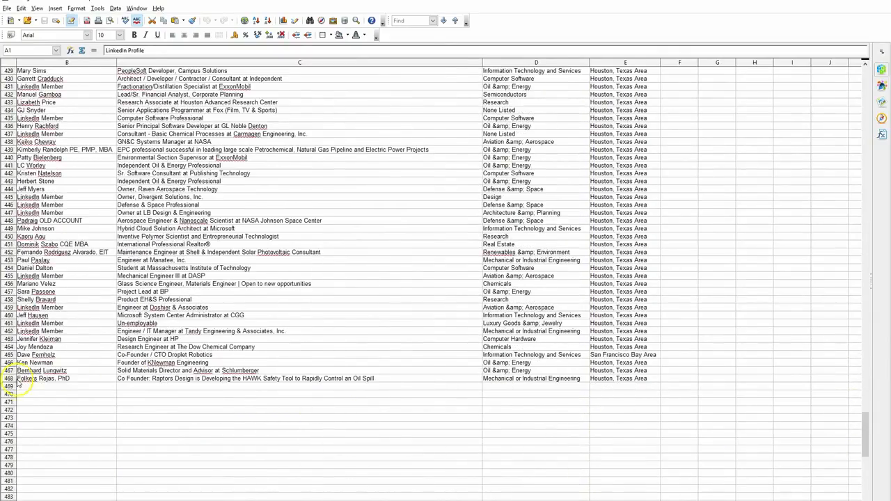
pyautogui.moveTo(460, 500)
pyautogui.mouseDown()
pyautogui.moveTo(445, 500)
pyautogui.moveTo(459, 500)
pyautogui.mouseUp()
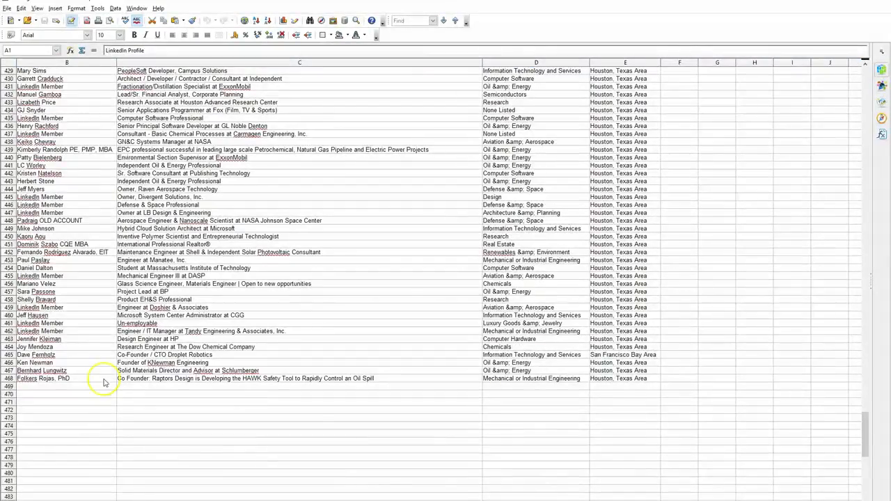
pyautogui.click(38, 254)
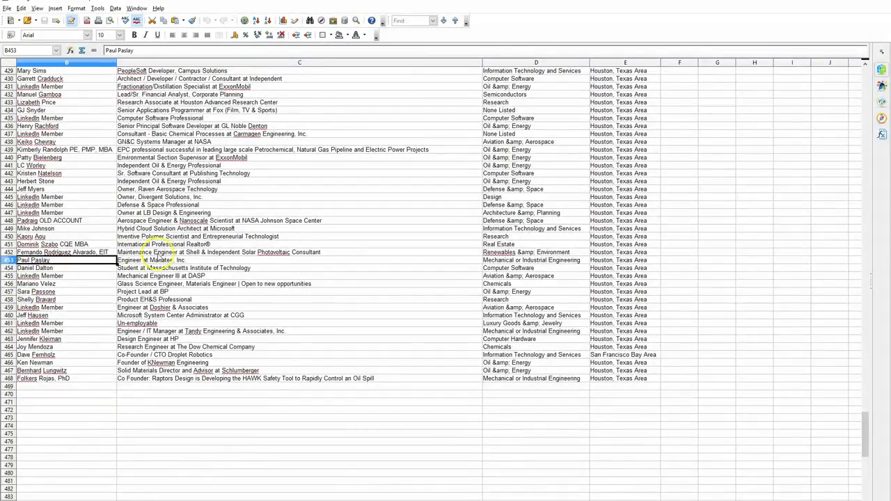
pyautogui.click(136, 253)
pyautogui.scroll(5, 349, 163)
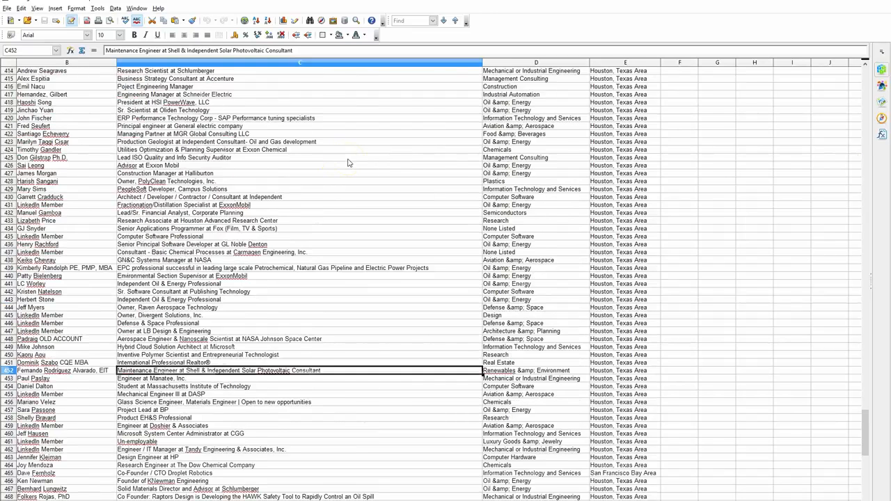
pyautogui.click(507, 149)
pyautogui.click(518, 339)
pyautogui.click(309, 339)
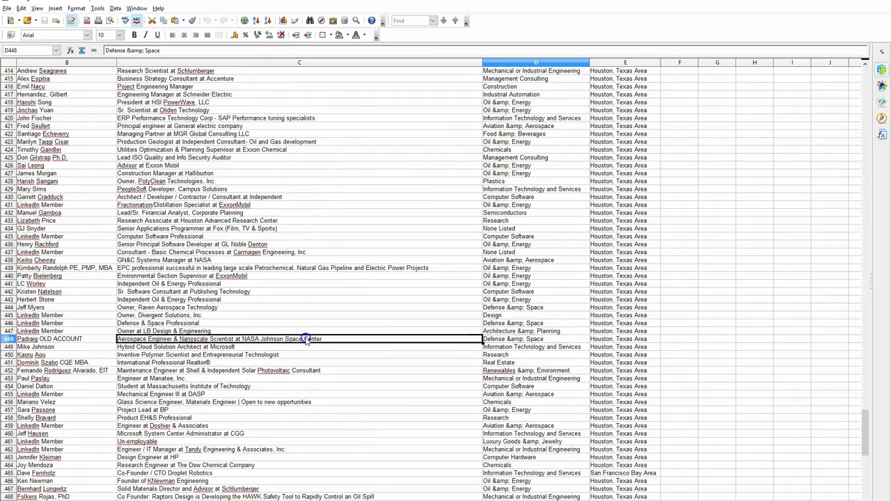
pyautogui.click(103, 308)
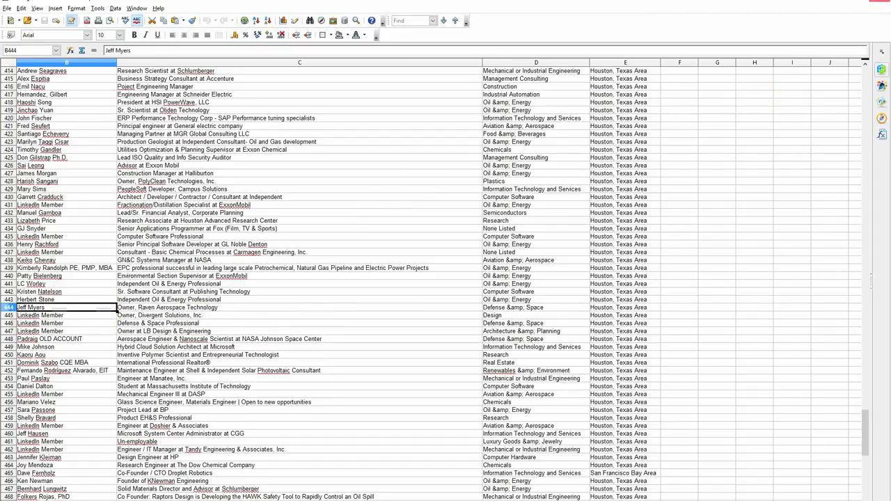
pyautogui.click(880, 1)
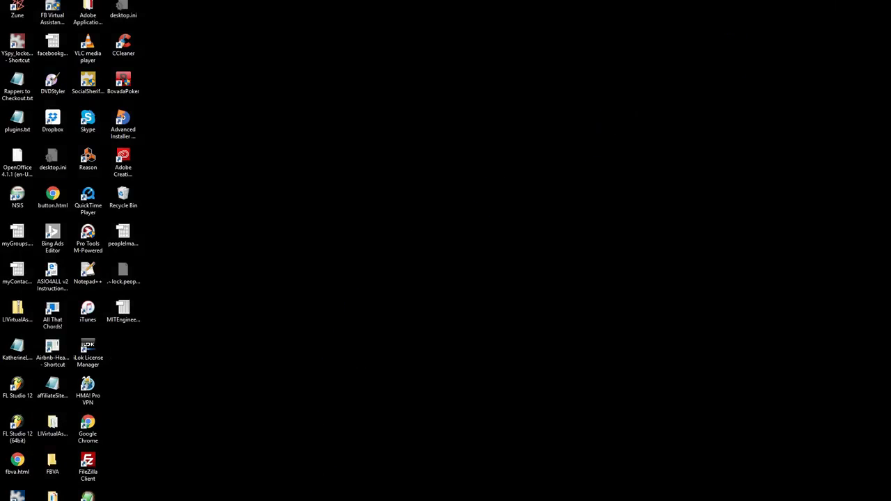
# Switch back to the LinkedIn virtual assistant and activate LinkedIn Search, dismissing its instructions
pyautogui.click(692, 500)
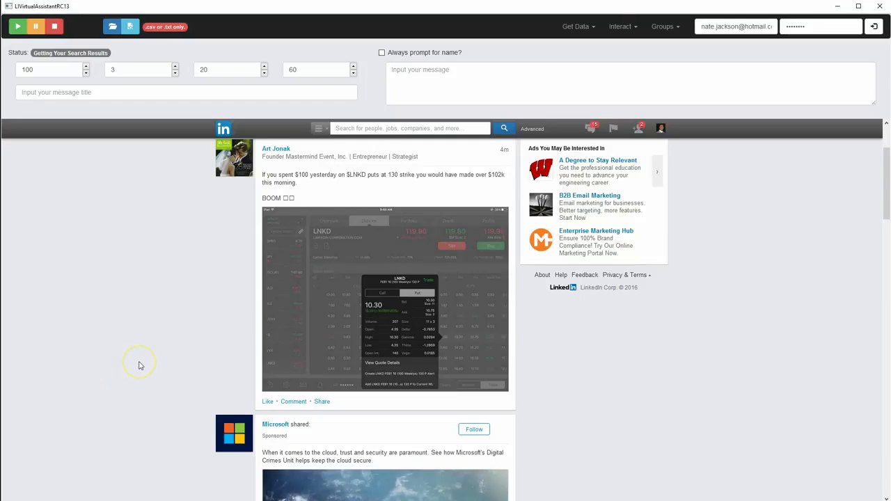
pyautogui.scroll(2, 140, 365)
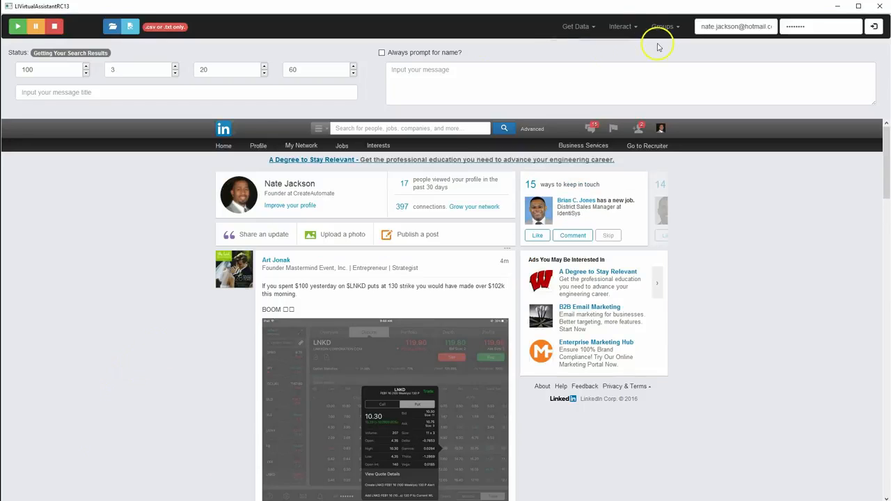
pyautogui.click(578, 26)
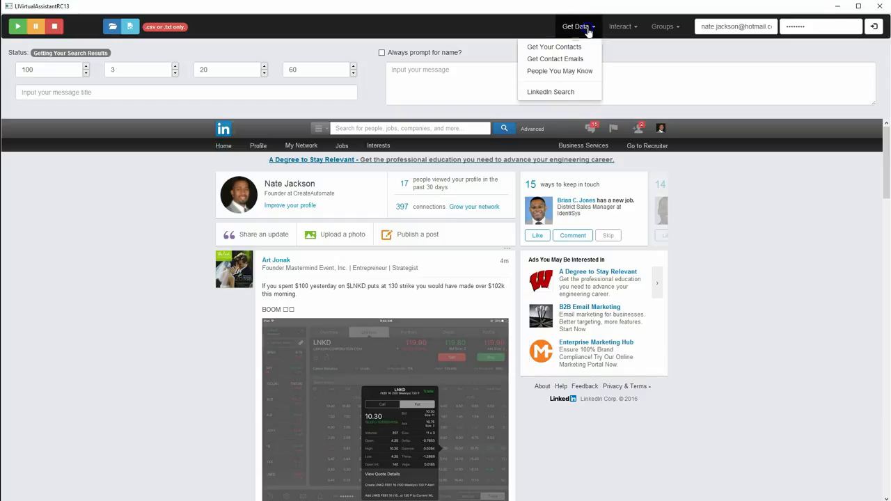
pyautogui.click(553, 92)
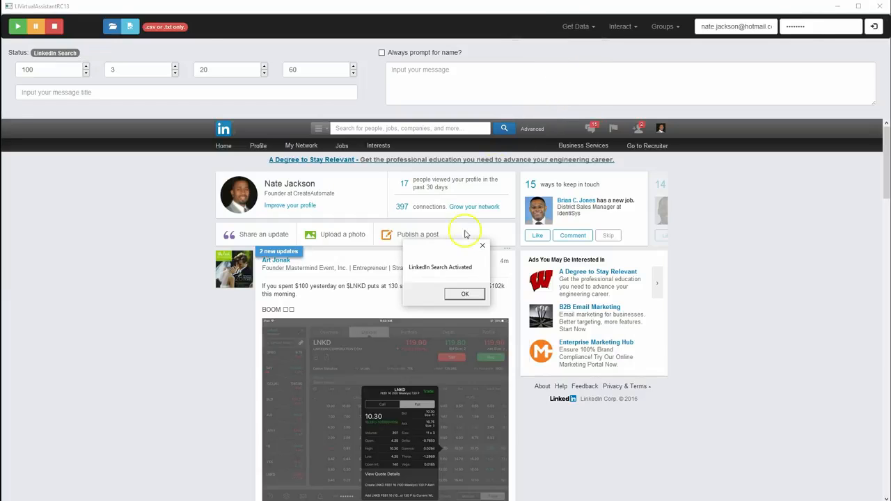
pyautogui.click(464, 295)
pyautogui.click(491, 306)
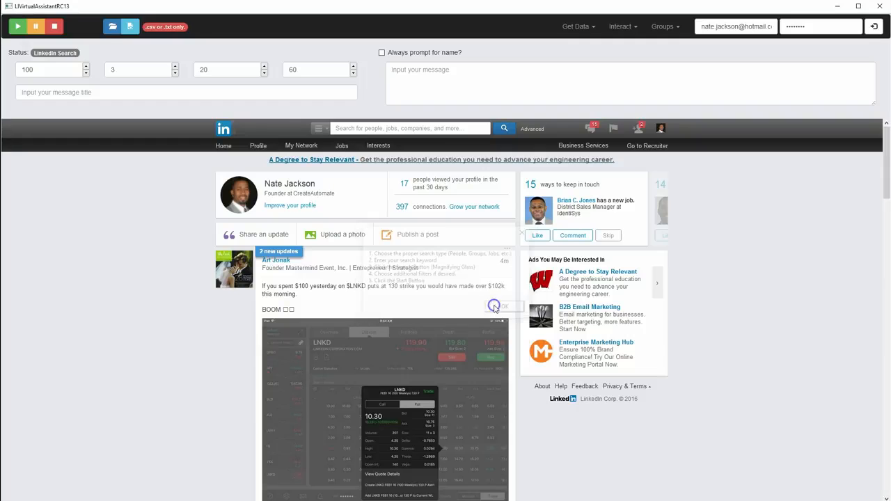
# Search LinkedIn groups for "marketing" and filter the results to the English language
pyautogui.click(321, 131)
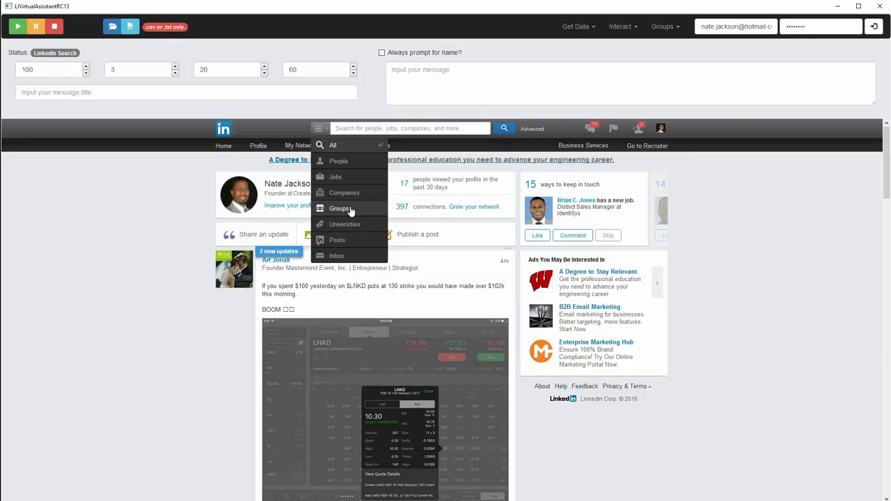
pyautogui.click(350, 210)
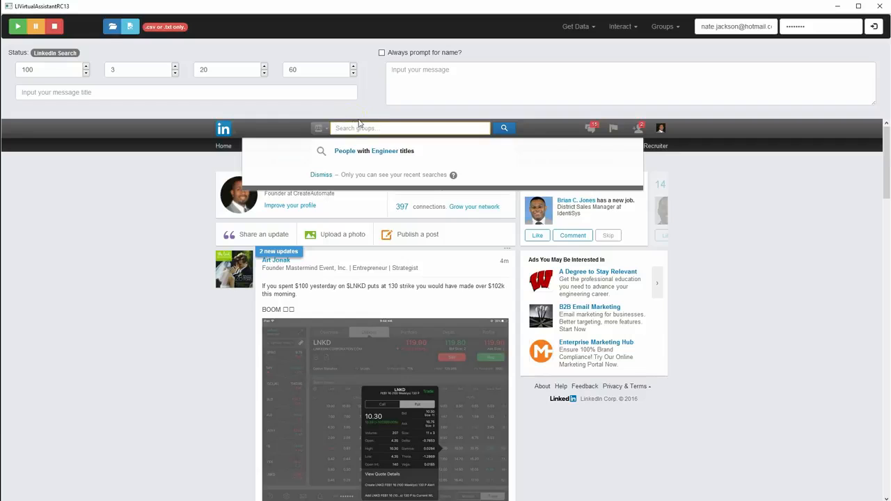
pyautogui.click(318, 130)
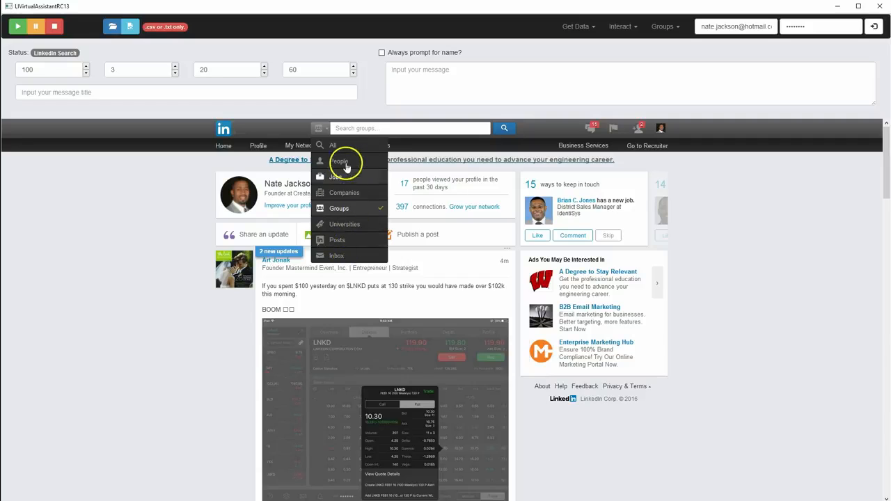
pyautogui.click(343, 210)
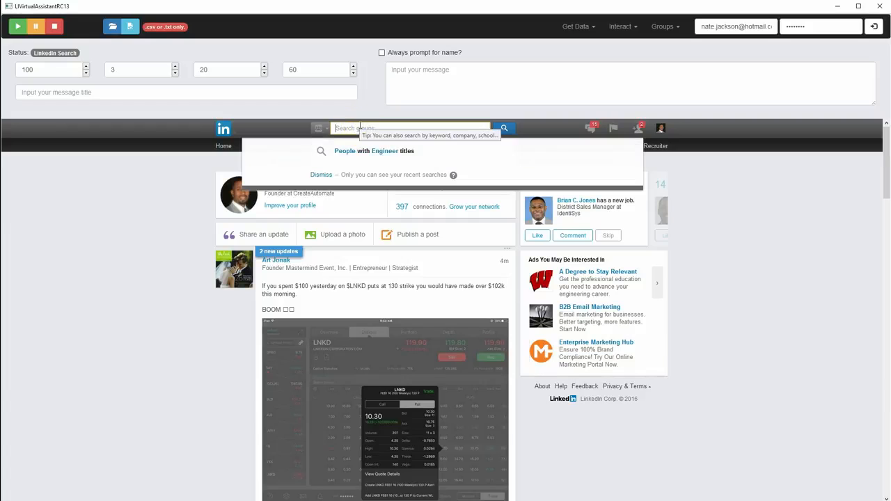
pyautogui.click(319, 129)
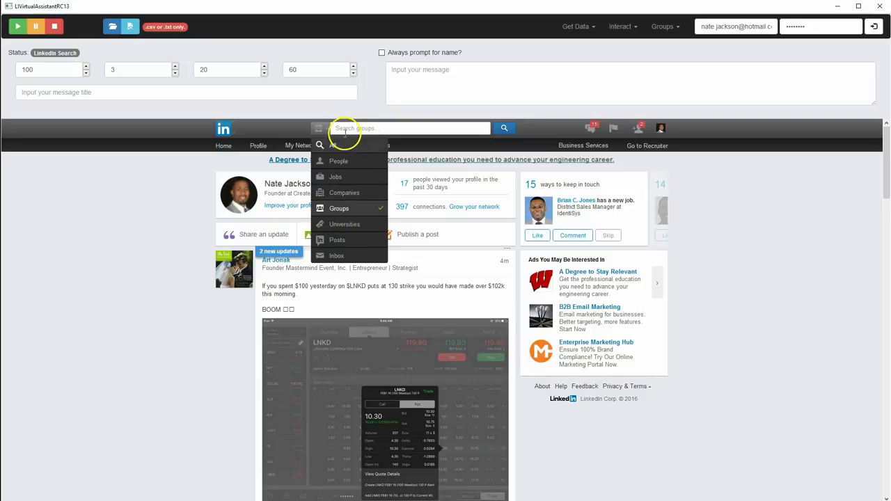
pyautogui.click(383, 130)
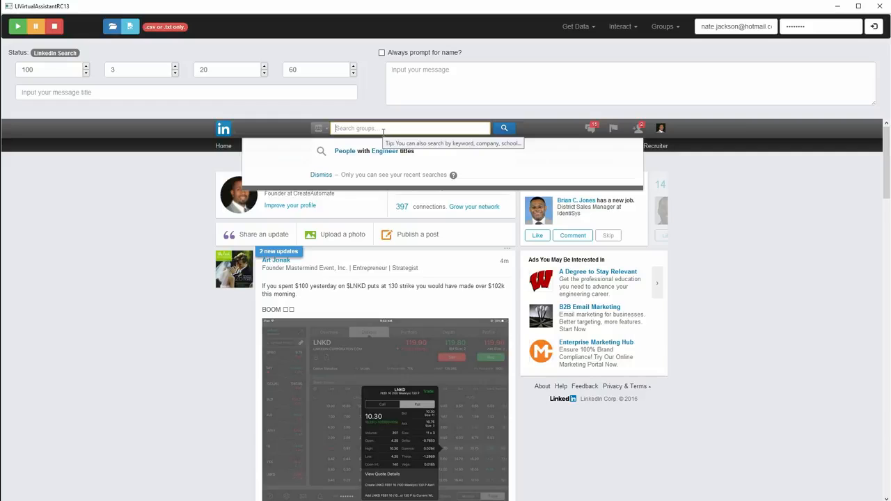
pyautogui.write('marketing')
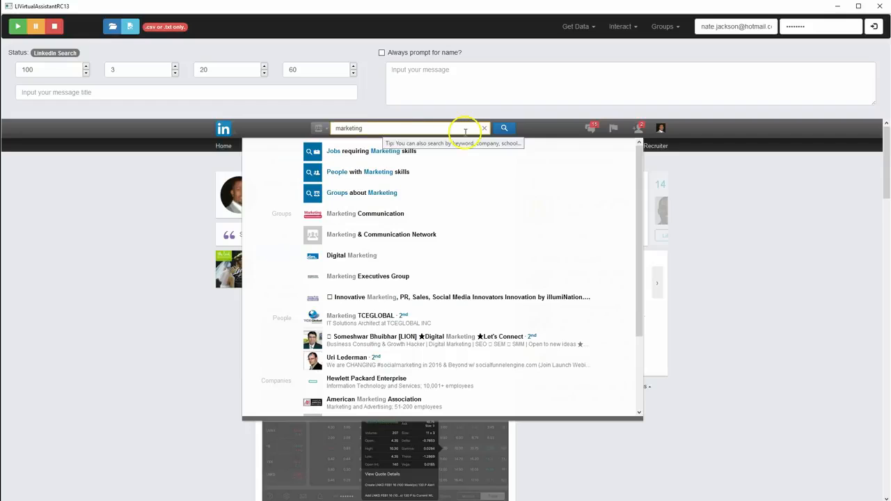
pyautogui.click(506, 129)
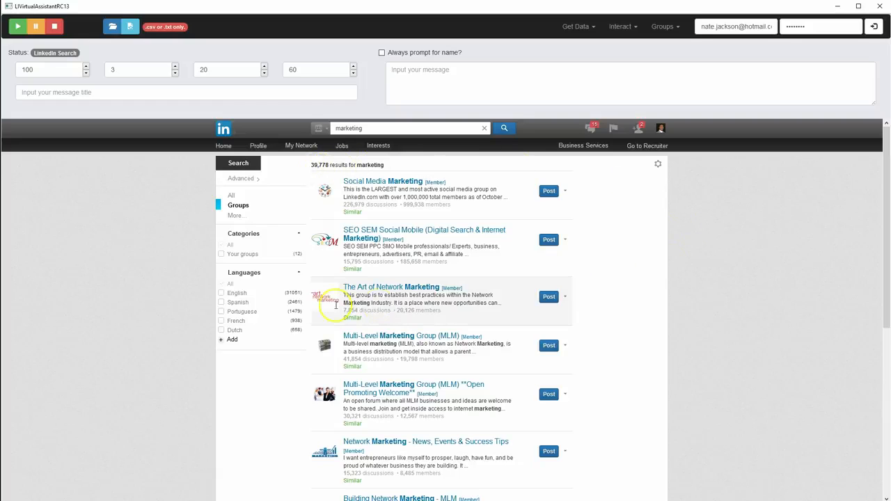
pyautogui.click(222, 295)
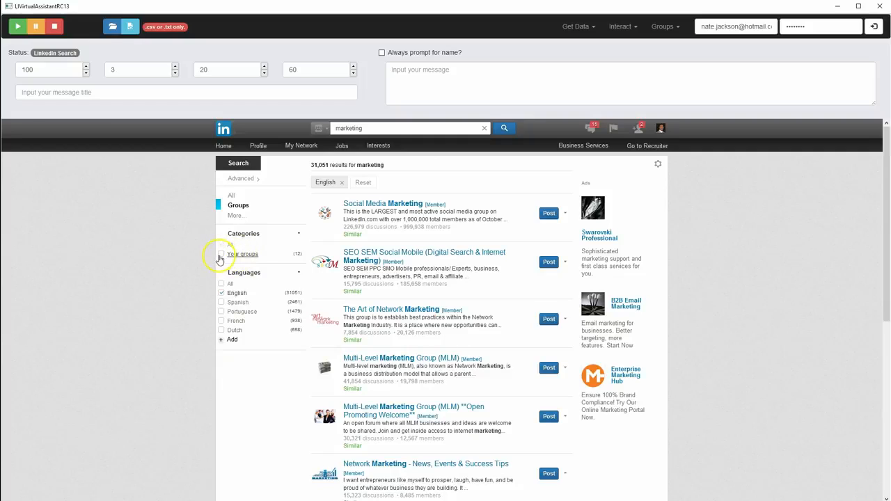
# Review the additional search categories, the advanced people search form and the first page of group results
pyautogui.click(234, 215)
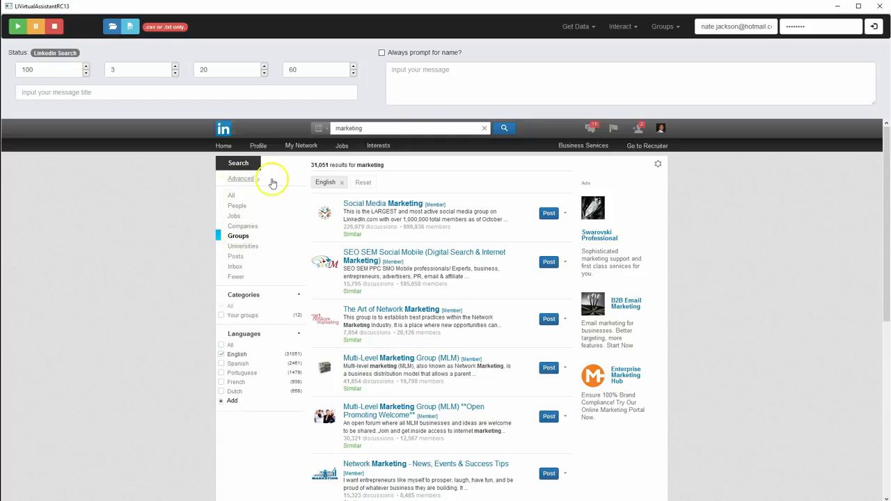
pyautogui.click(242, 182)
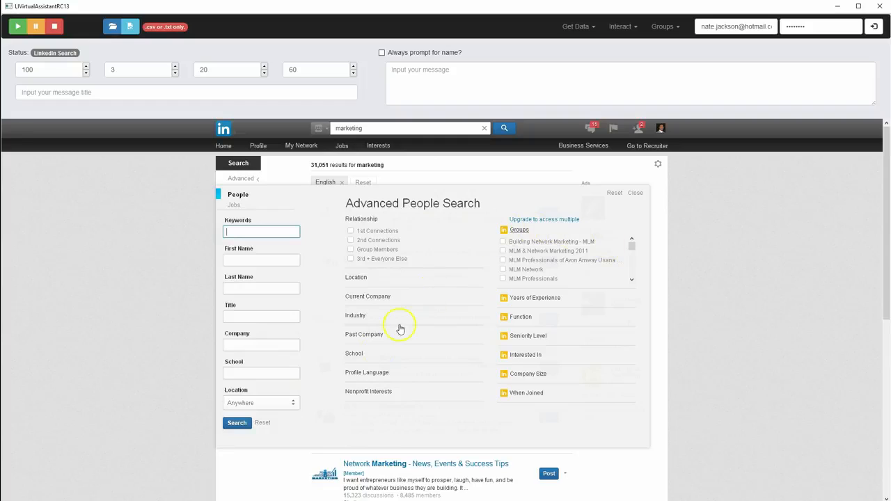
pyautogui.click(635, 193)
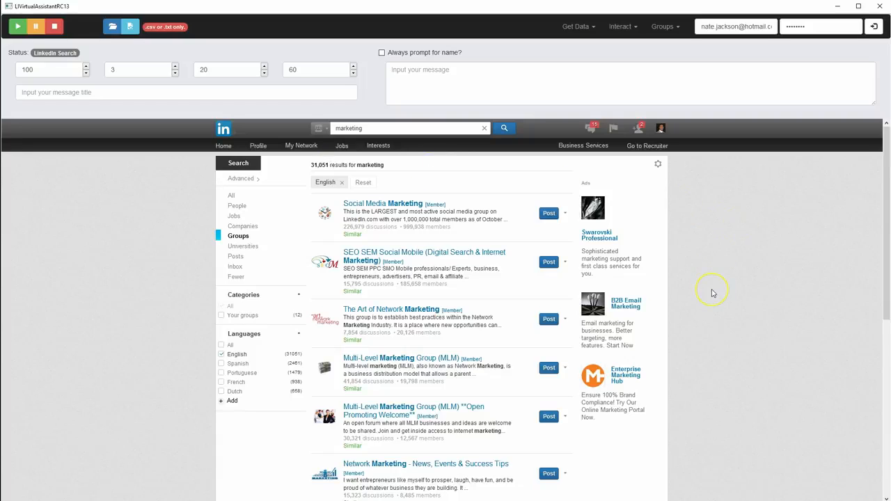
pyautogui.scroll(-3, 713, 293)
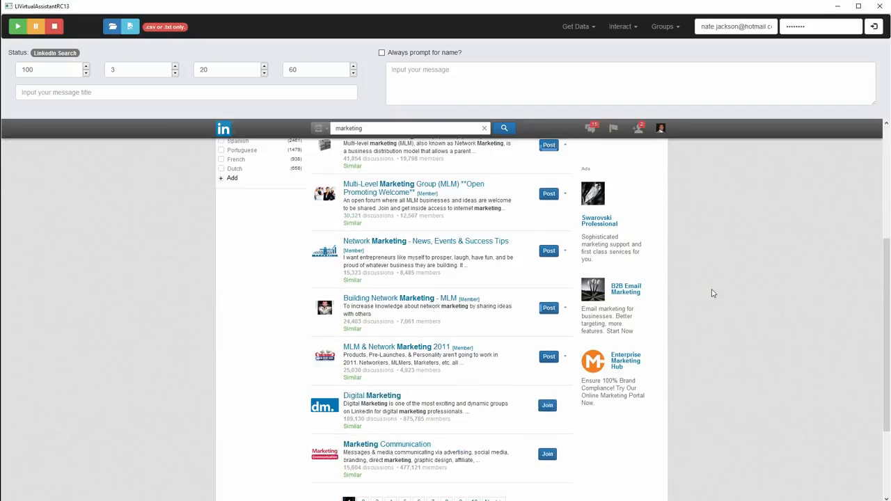
pyautogui.scroll(-2, 712, 293)
pyautogui.scroll(2, 713, 293)
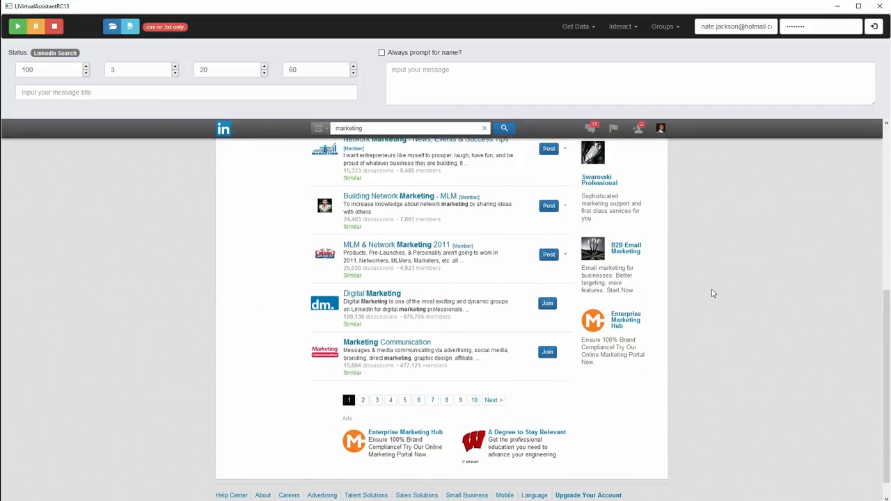
pyautogui.scroll(4, 712, 293)
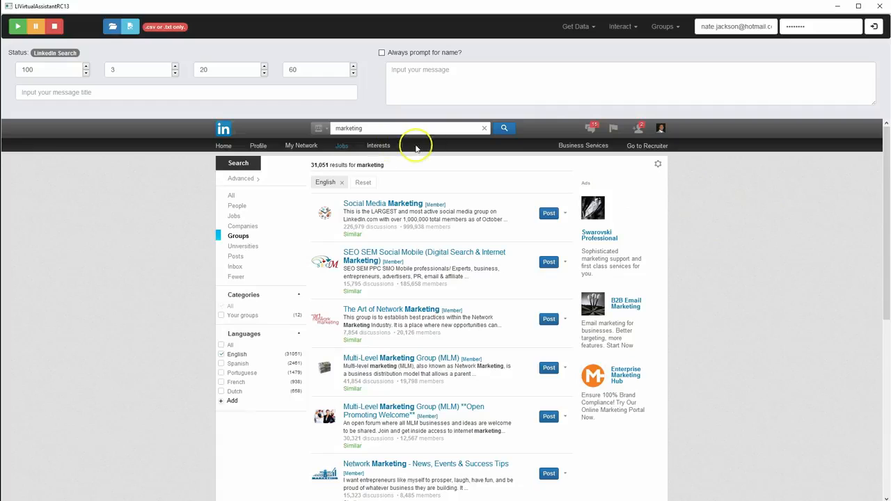
# Set the output file to marketingGroups.csv on the desktop
pyautogui.click(129, 26)
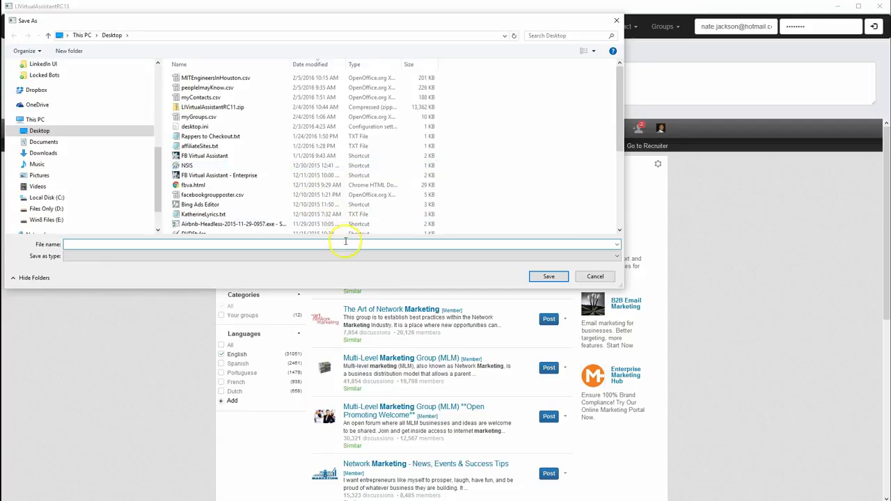
pyautogui.write('marketingGroups.csv')
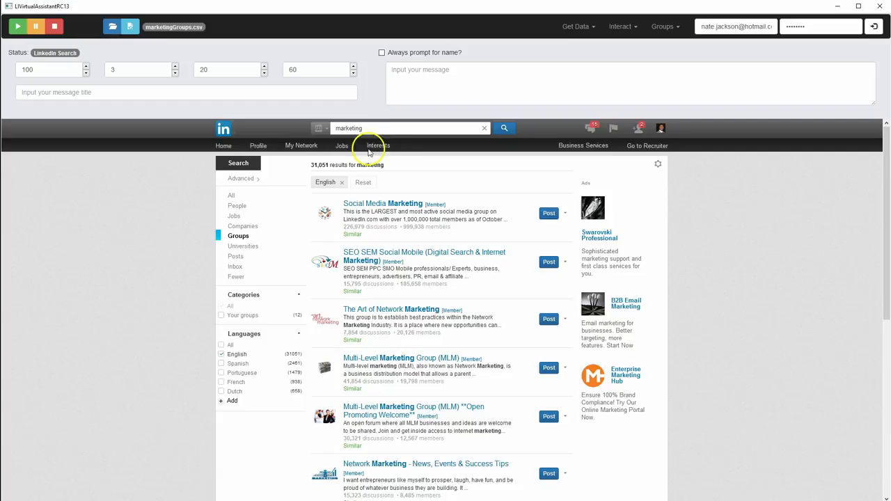
# Check that the search type is Groups, run the extraction of the marketing groups and dismiss the completion message
pyautogui.click(319, 128)
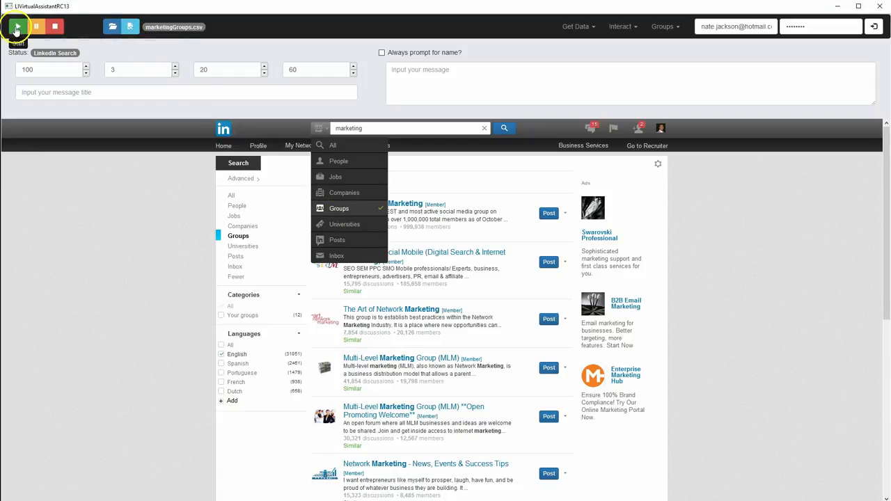
pyautogui.click(16, 28)
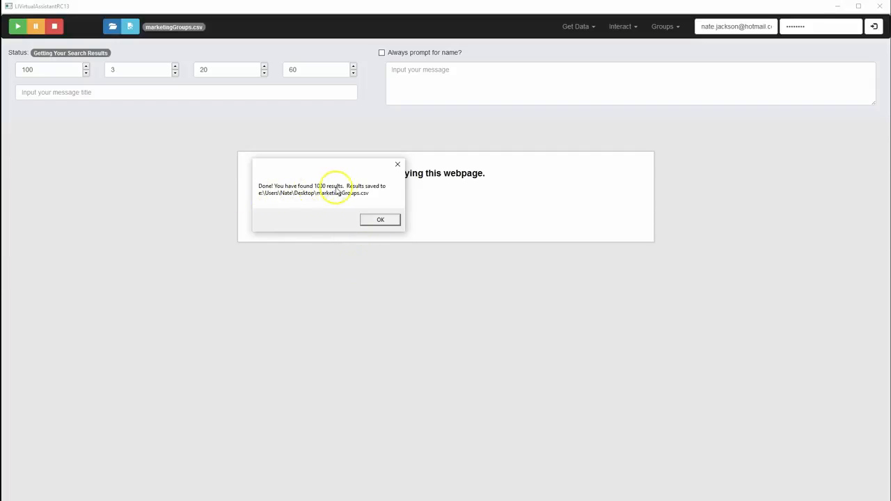
pyautogui.click(379, 220)
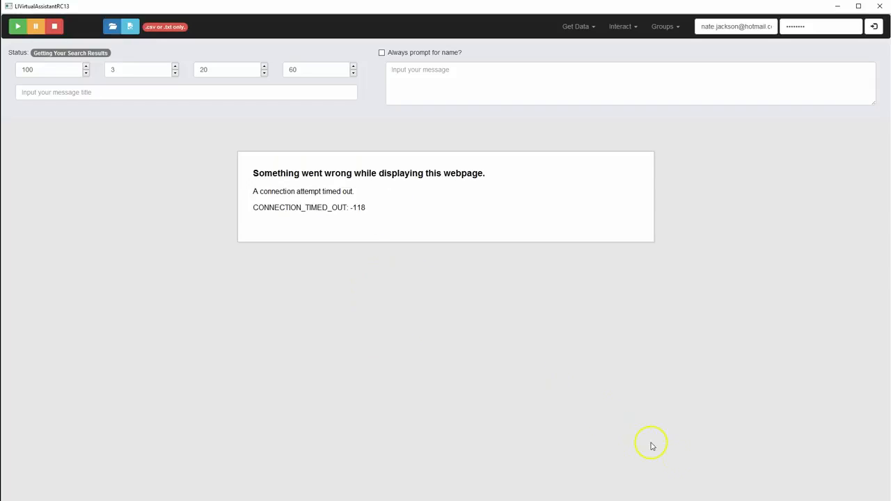
# Minimize the assistant and open marketingGroups.csv from the desktop as a comma-separated Unicode (UTF-8) spreadsheet
pyautogui.click(841, 8)
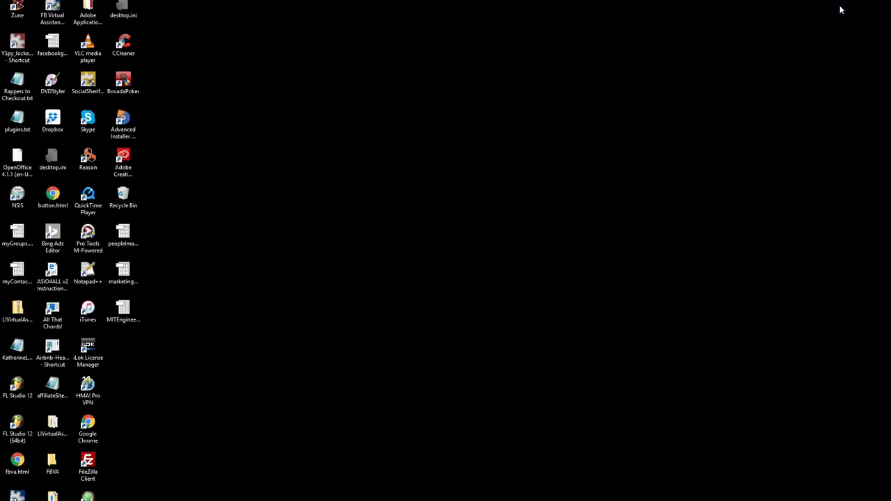
pyautogui.click(125, 273)
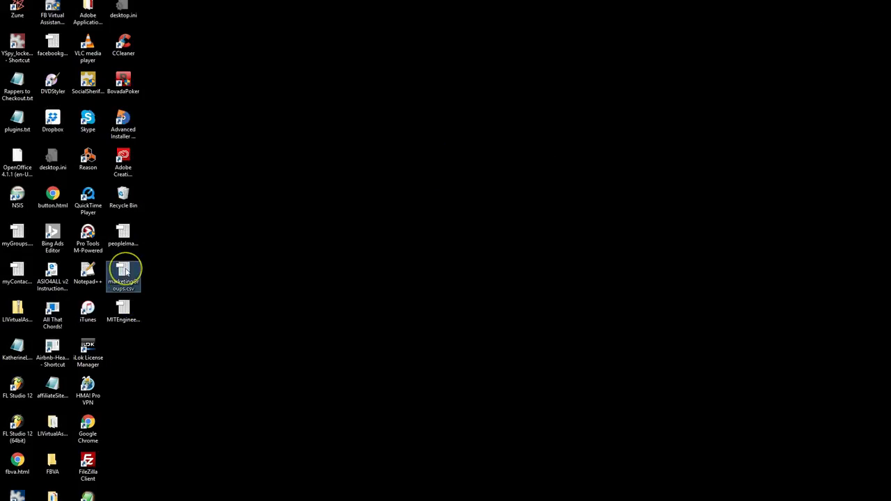
pyautogui.doubleClick(125, 273)
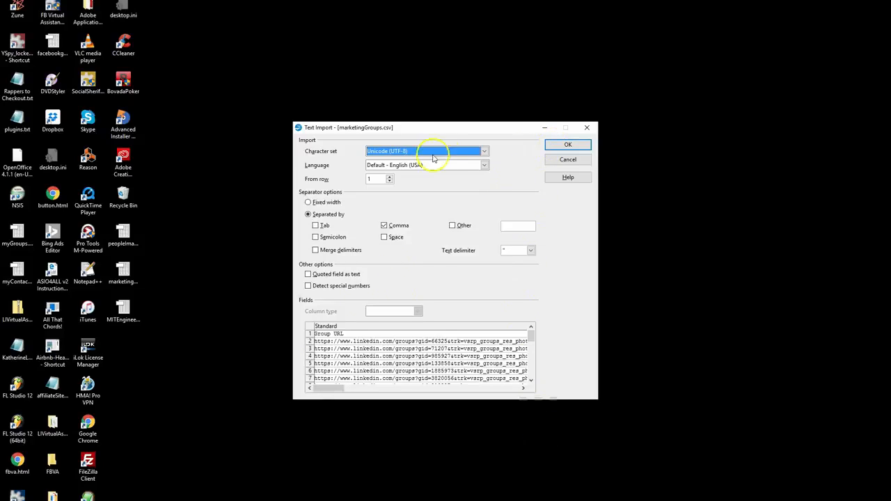
pyautogui.click(550, 147)
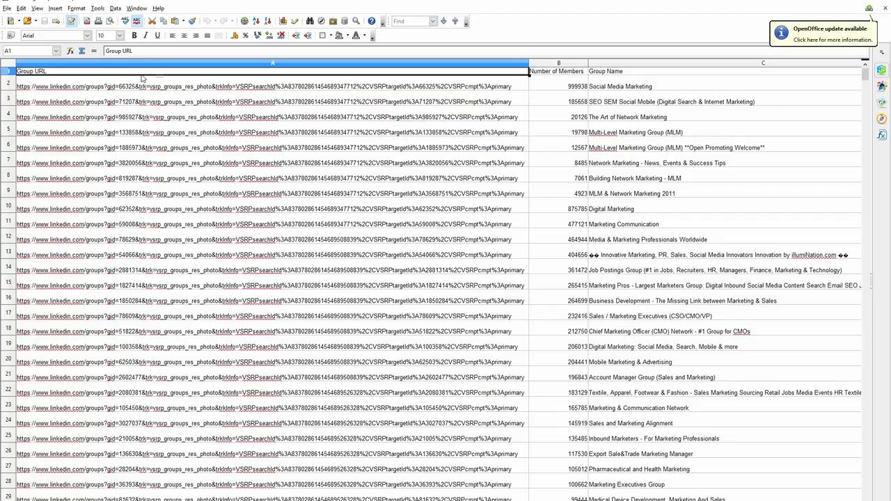
# Examine the exported member count, group name, group description and discussion count columns
pyautogui.click(575, 72)
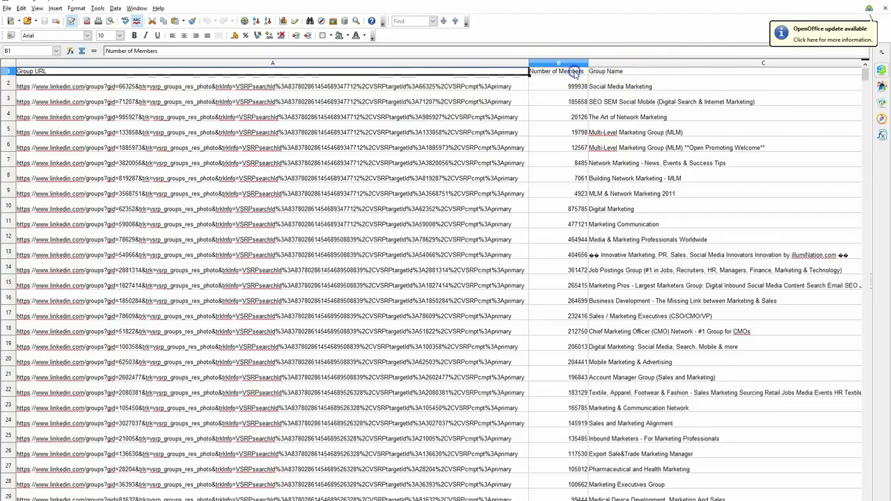
pyautogui.click(597, 73)
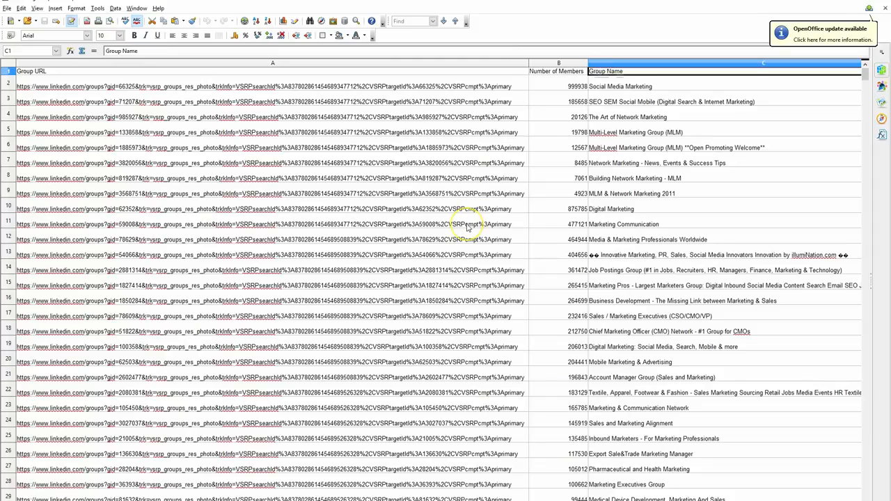
pyautogui.press('Right')
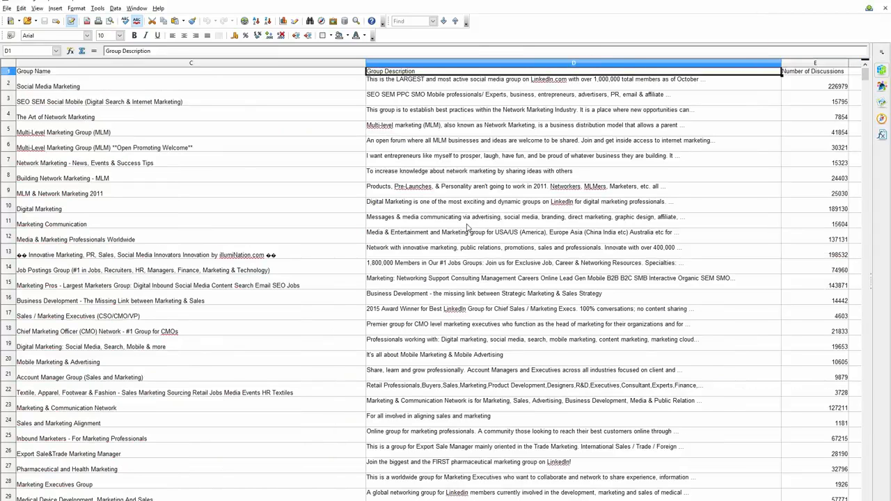
pyautogui.press('Right')
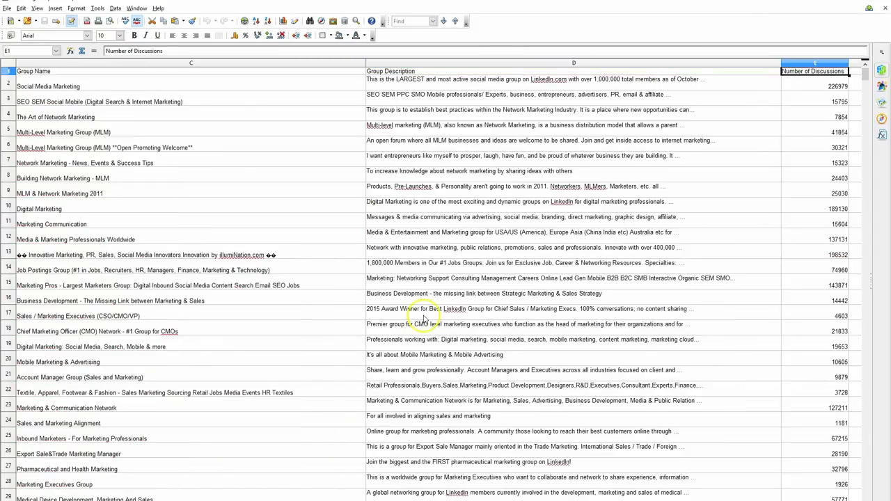
pyautogui.moveTo(505, 500); pyautogui.dragTo(362, 500)
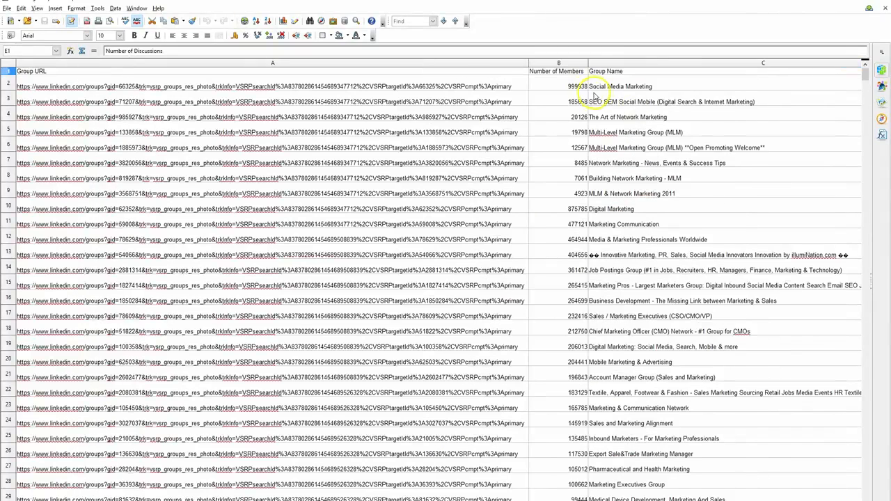
# Sort the group list in descending order by Number of Members, extending the selection to all columns
pyautogui.click(571, 63)
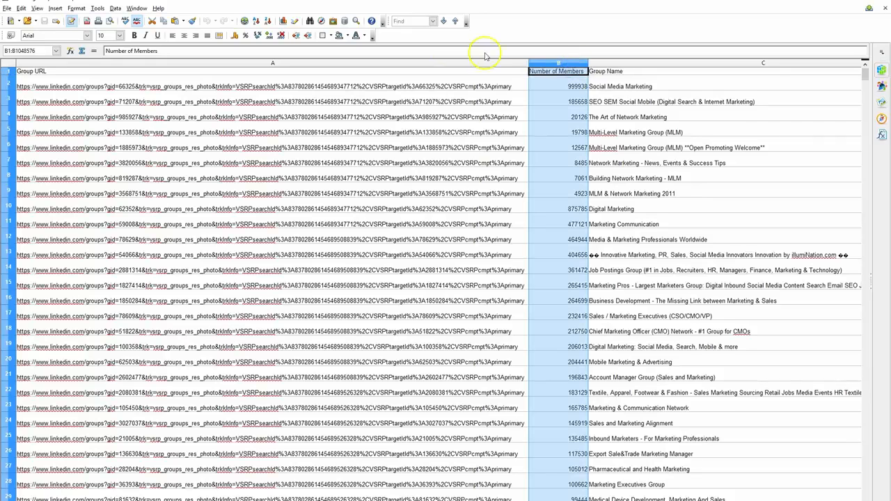
pyautogui.click(268, 21)
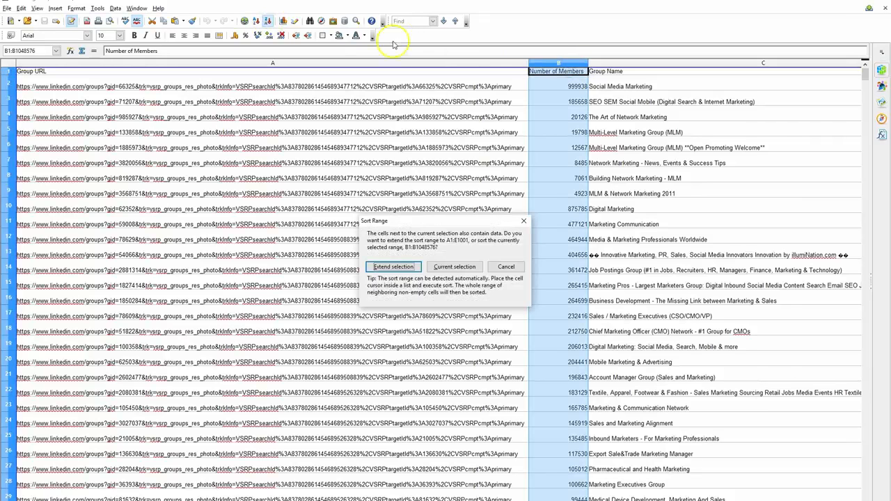
pyautogui.click(409, 268)
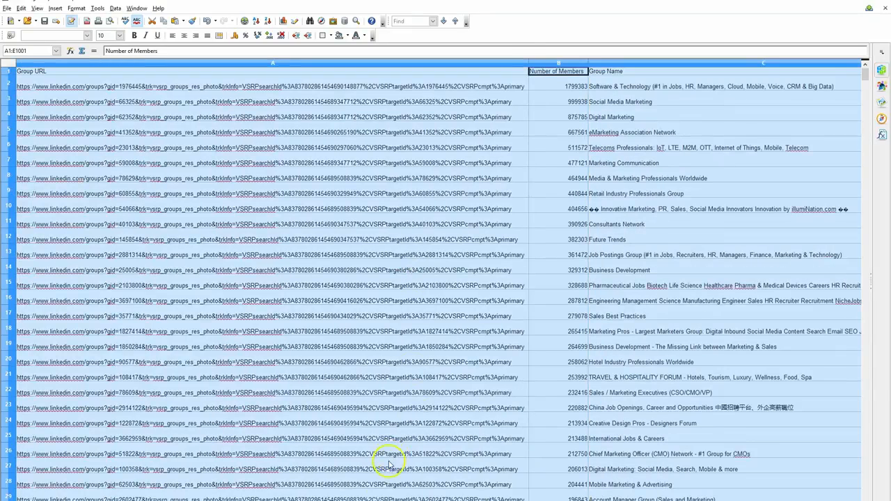
# Examine the sorted groups' descriptions and discussion counts down to the last row, including its member count
pyautogui.moveTo(480, 500); pyautogui.dragTo(521, 500)
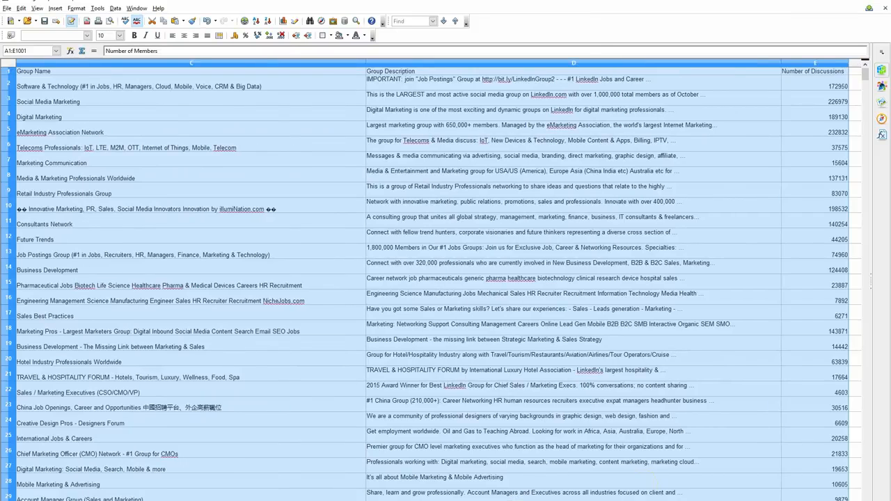
pyautogui.moveTo(866, 73); pyautogui.dragTo(869, 465)
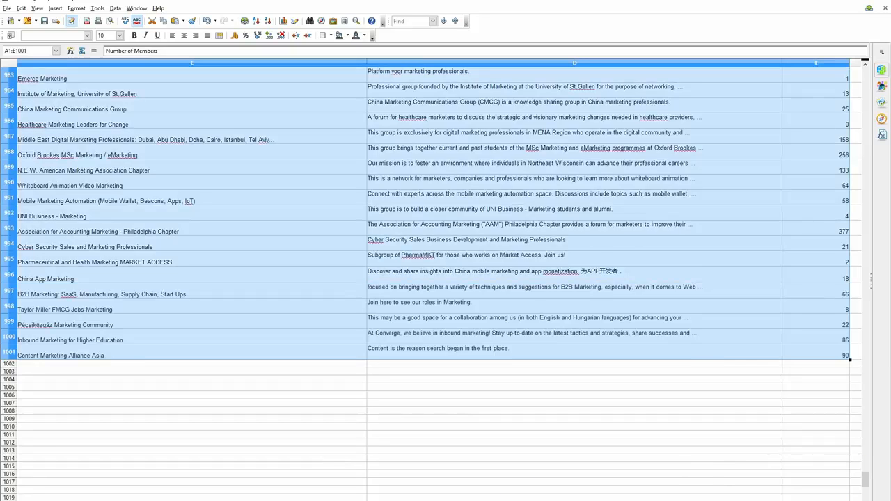
pyautogui.hscroll(-2, 438, 279)
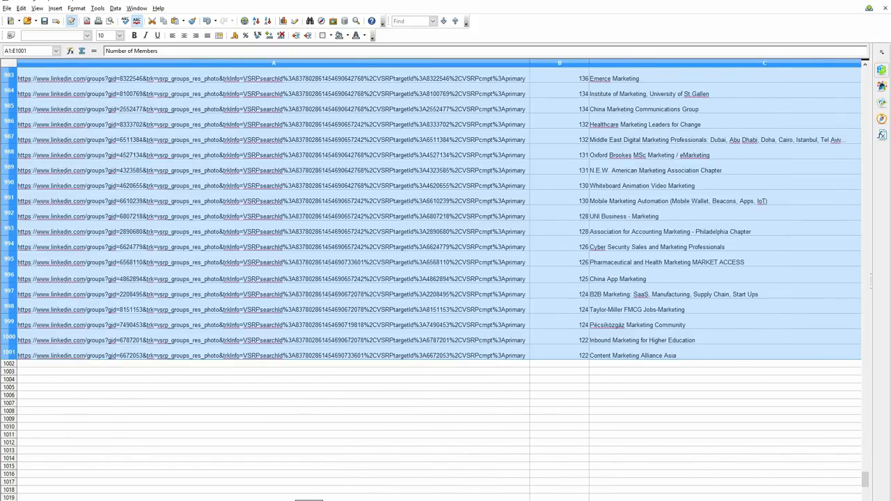
# Examine the names of the groups with the fewest members in the last rows of the sorted sheet
pyautogui.click(635, 356)
pyautogui.click(648, 340)
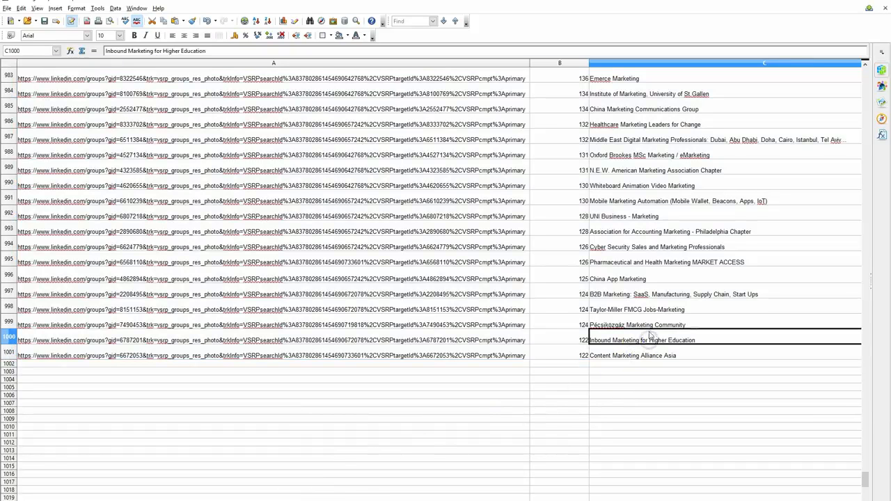
pyautogui.click(649, 325)
pyautogui.click(653, 310)
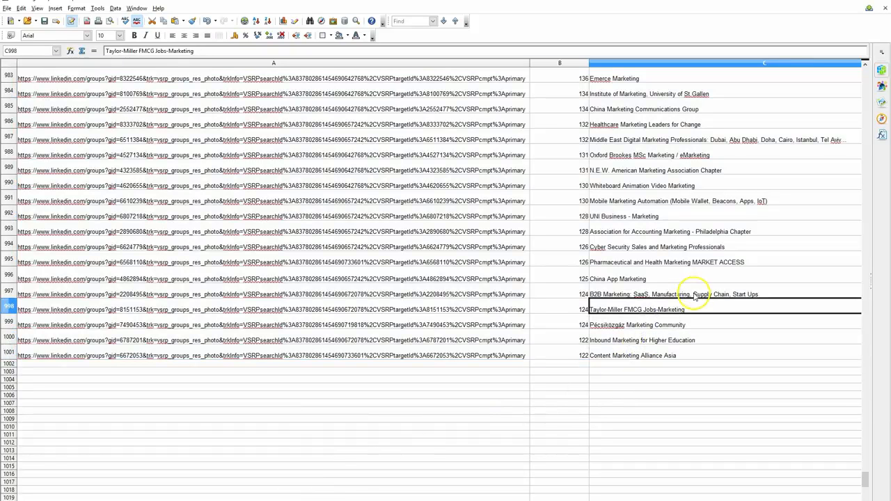
pyautogui.click(696, 294)
pyautogui.scroll(20, 647, 231)
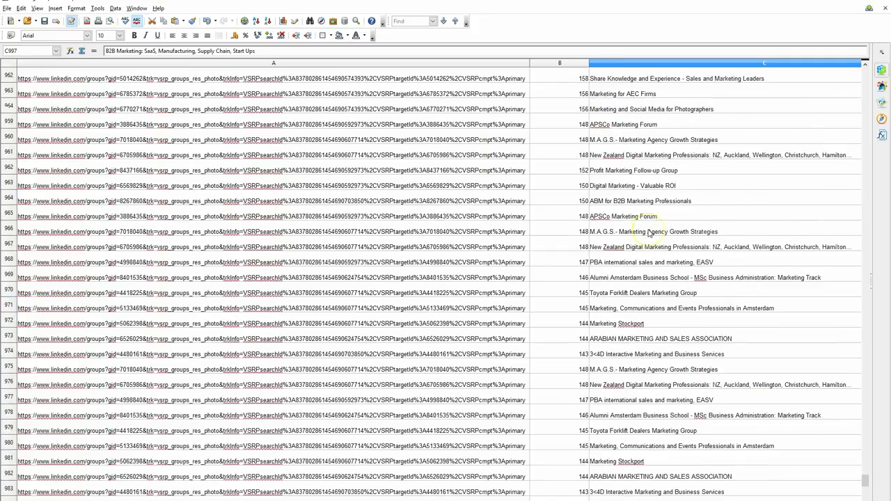
# Return to the first row of the sorted group list and examine the names and member counts of the largest groups
pyautogui.moveTo(864, 463); pyautogui.dragTo(863, 61)
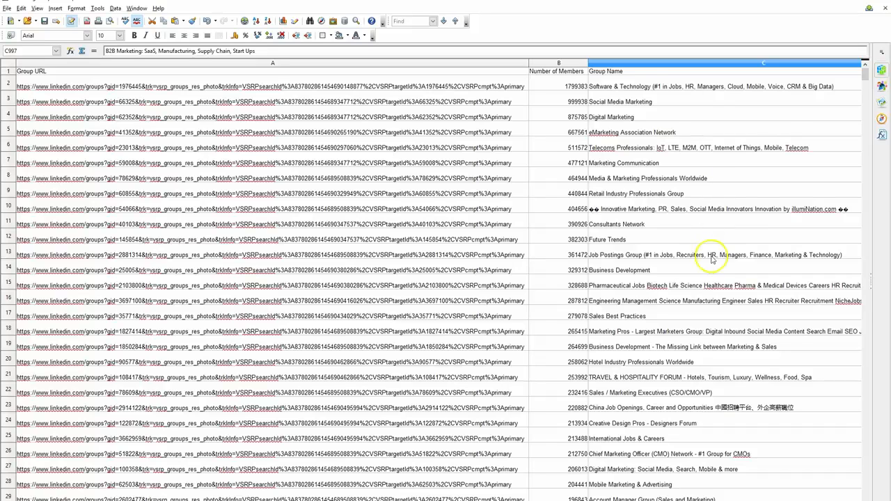
pyautogui.scroll(-3, 712, 252)
pyautogui.scroll(-5, 712, 252)
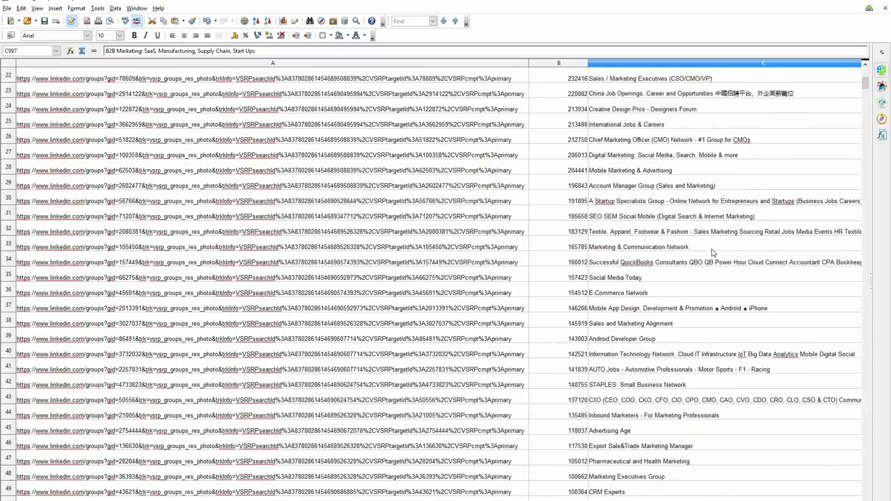
pyautogui.scroll(-3, 712, 252)
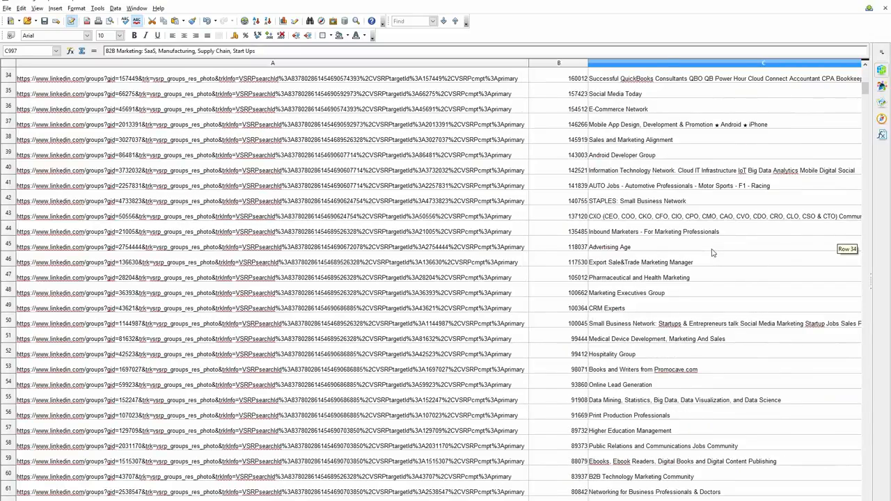
pyautogui.scroll(-4, 713, 253)
pyautogui.scroll(-3, 712, 252)
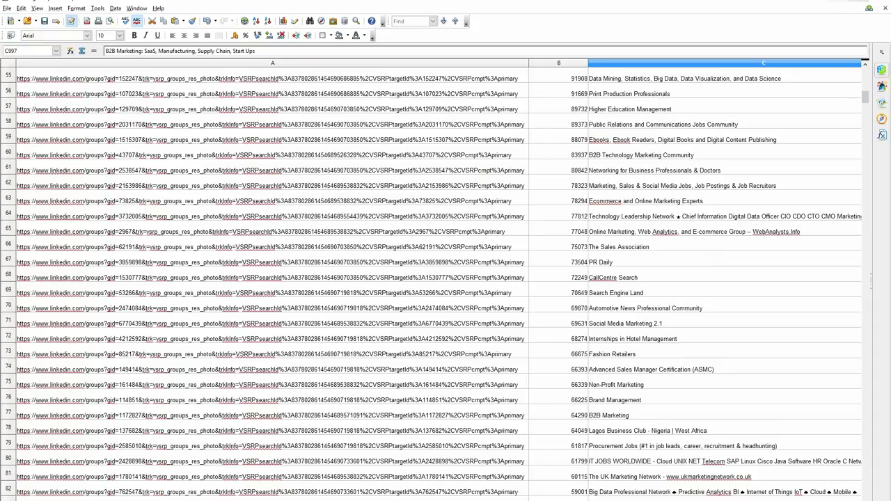
# Minimize the spreadsheet, switch to LIVirtualAssistantRC13 and close its window with the failed webpage
pyautogui.click(837, 1)
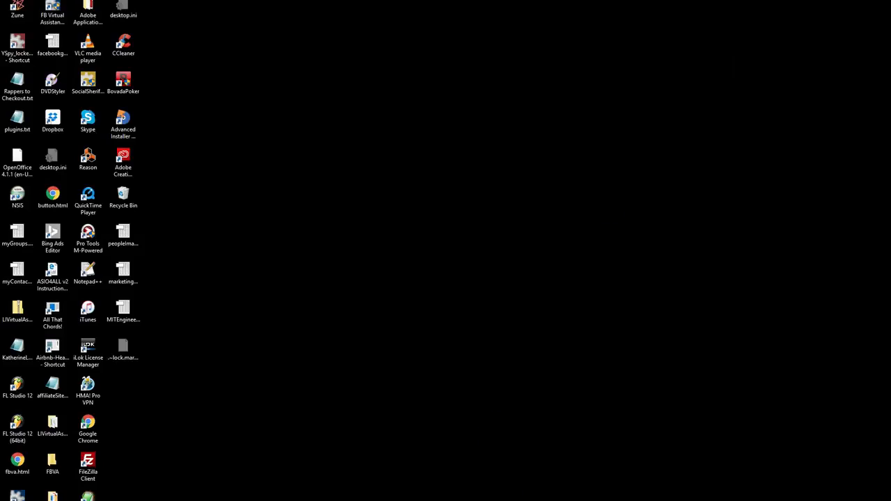
pyautogui.click(265, 500)
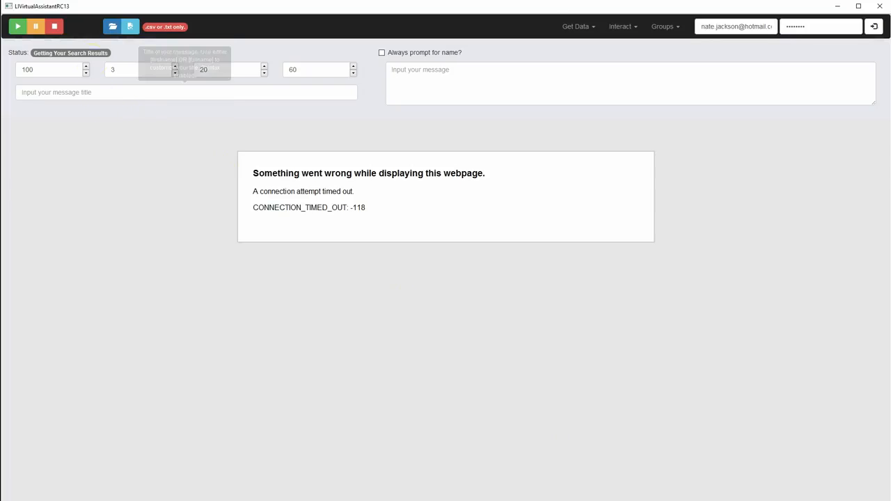
pyautogui.click(887, 9)
pyautogui.click(723, 124)
pyautogui.click(883, 7)
pyautogui.click(718, 163)
pyautogui.click(882, 9)
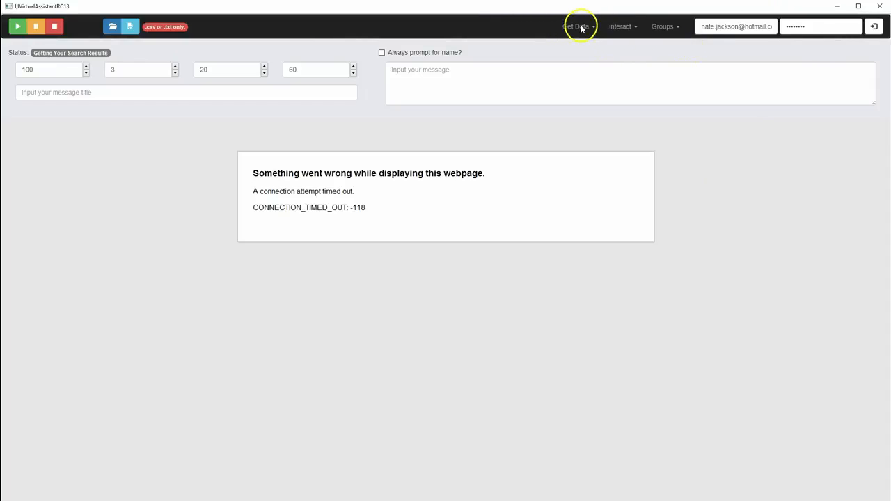
pyautogui.click(879, 7)
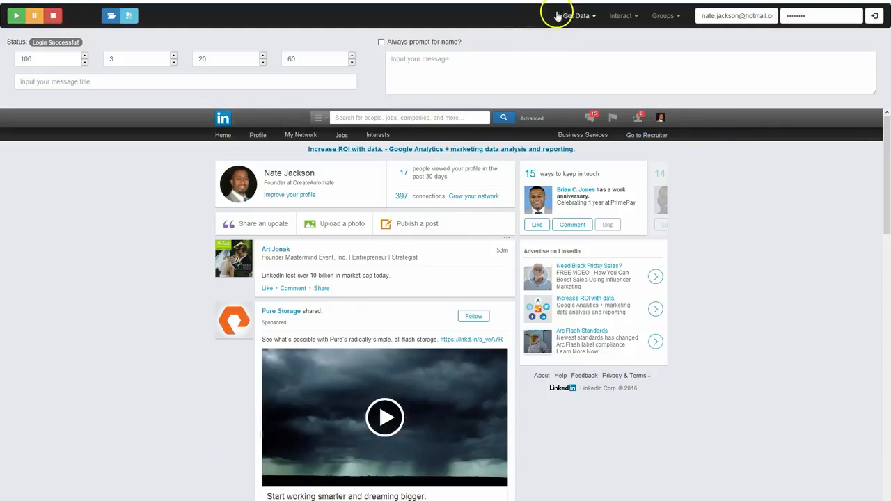
# Restrict the LinkedIn search to jobs, enter "accounting" and choose the suggestion for jobs requiring Accounting skills
pyautogui.click(318, 117)
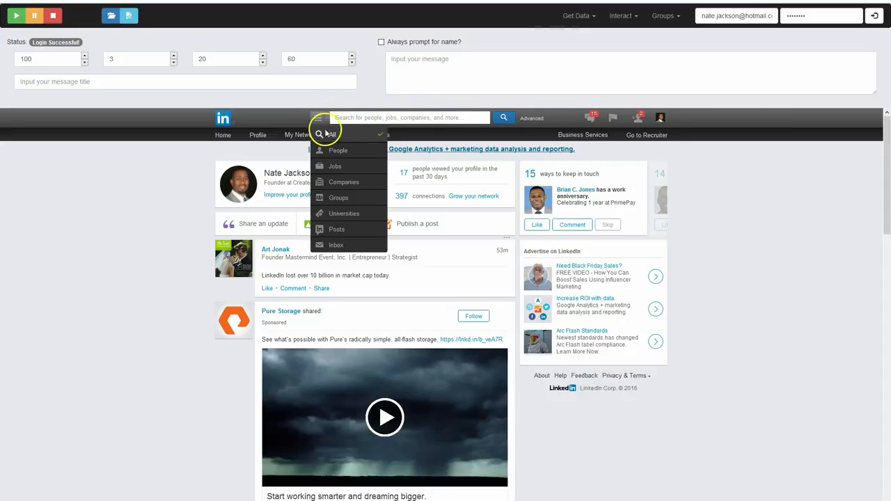
pyautogui.click(327, 167)
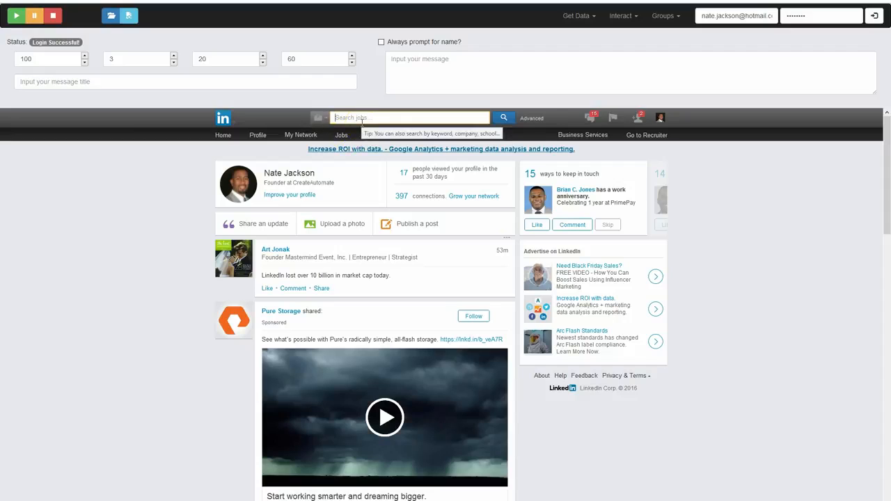
pyautogui.write('acc')
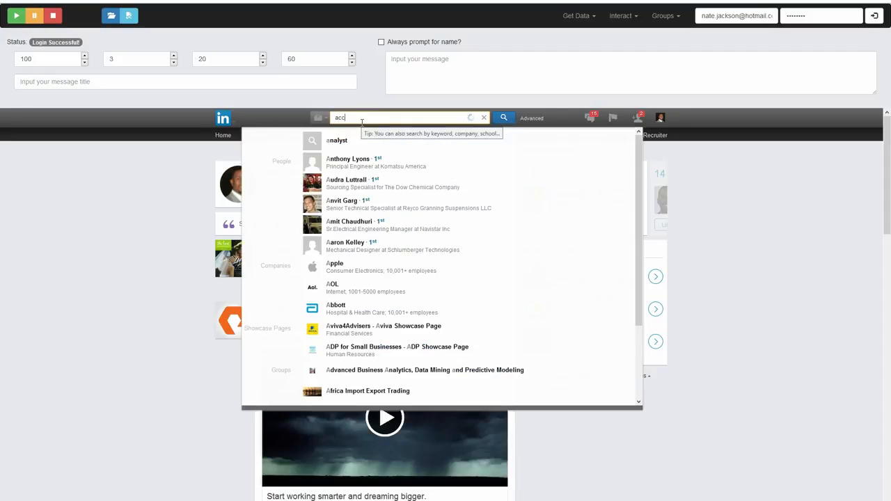
pyautogui.write('ounting')
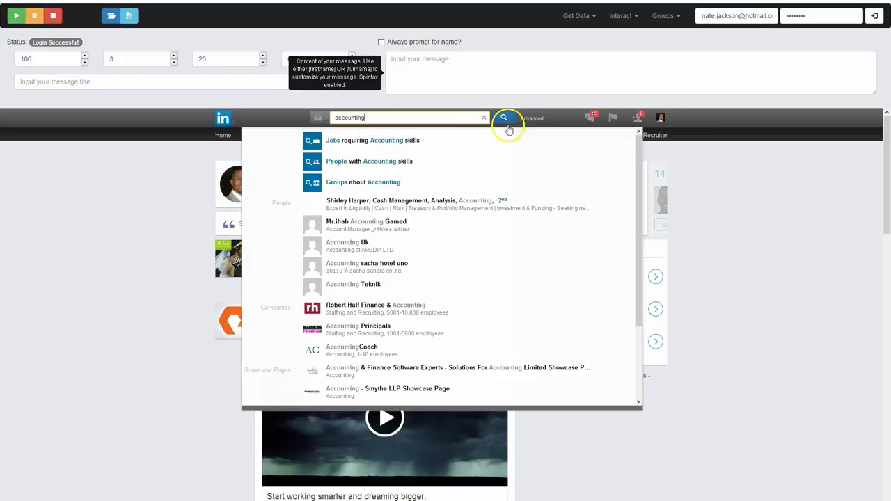
pyautogui.click(374, 141)
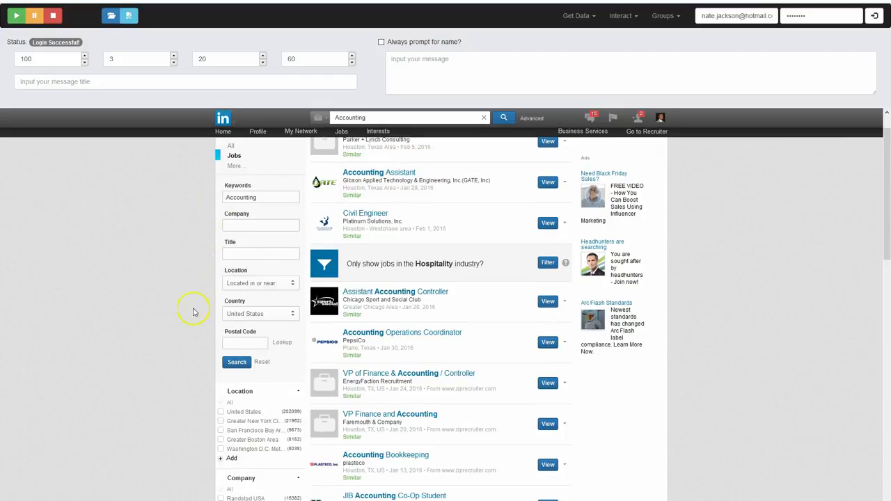
# Add Houston, Texas Area as a location filter for the accounting job results
pyautogui.scroll(-2, 190, 320)
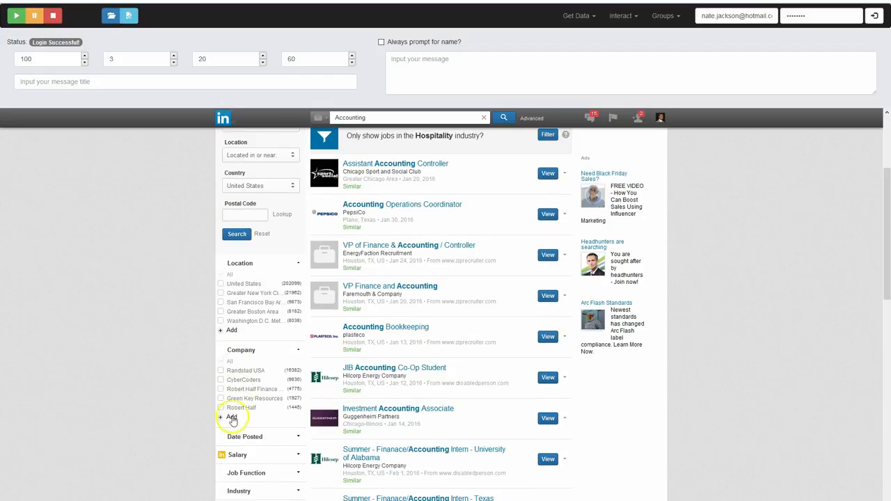
pyautogui.click(232, 330)
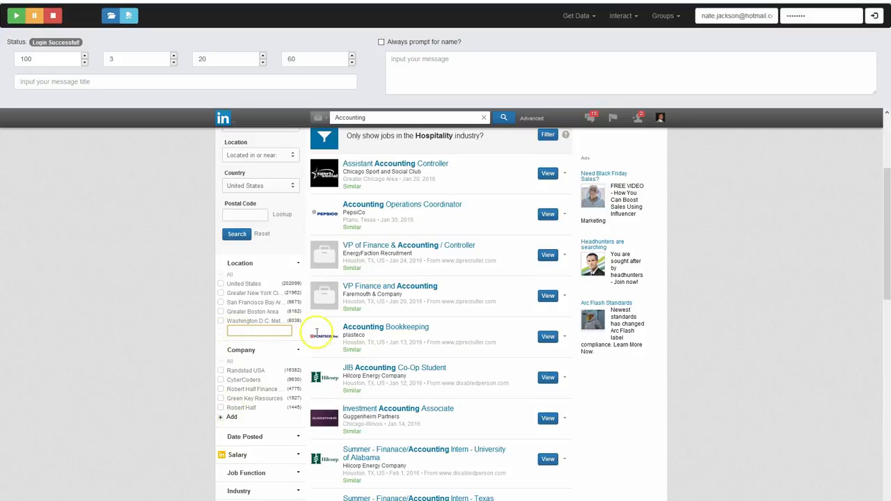
pyautogui.press('BackSpace')
pyautogui.press('BackSpace')
pyautogui.press('BackSpace')
pyautogui.press('BackSpace')
pyautogui.write('ousto')
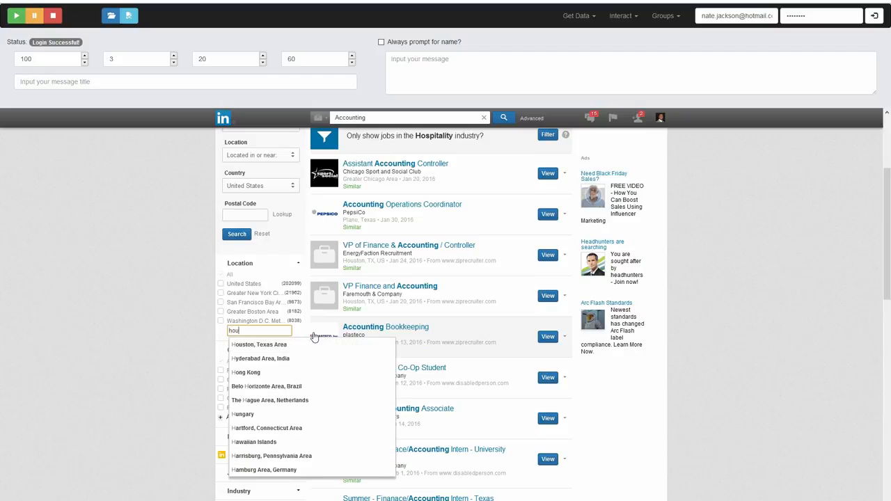
pyautogui.click(314, 339)
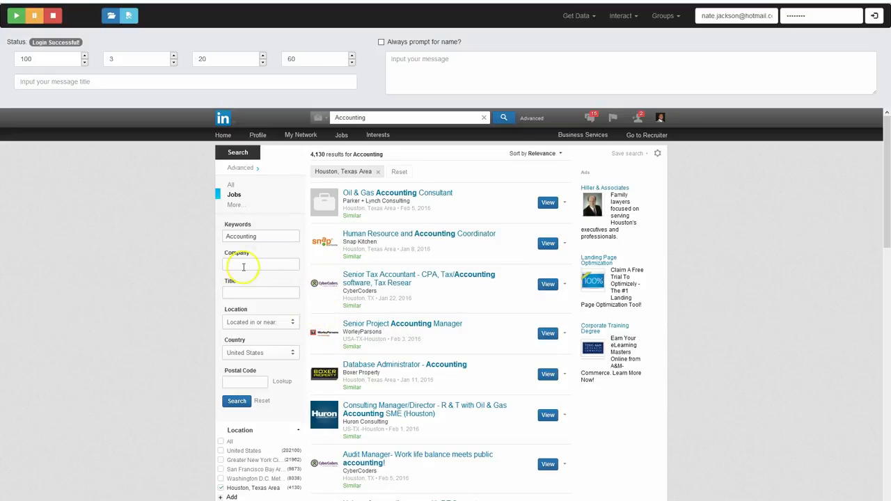
# Narrow the job search to the title "manager" within 50 mi (80 km) of postal code 77474
pyautogui.click(243, 289)
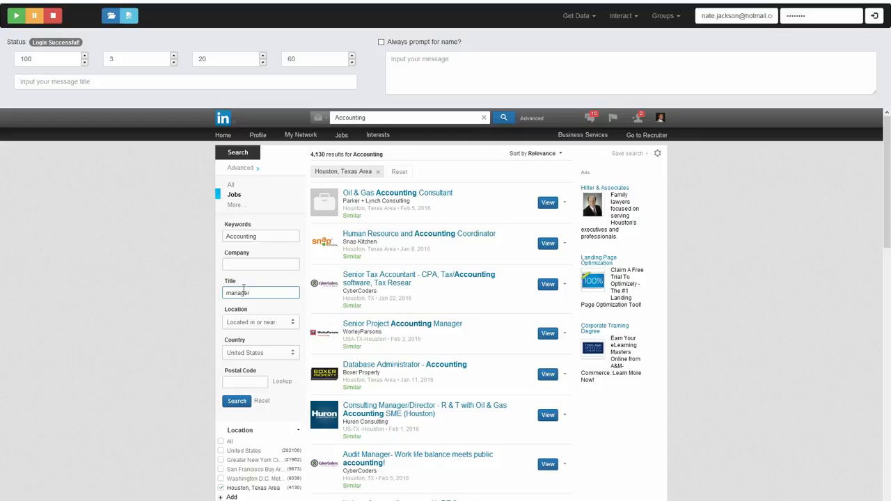
pyautogui.click(229, 403)
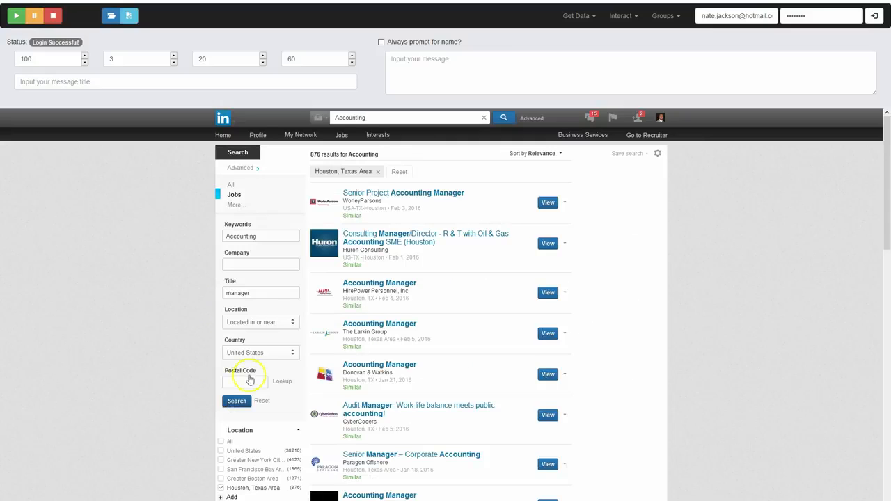
pyautogui.click(240, 381)
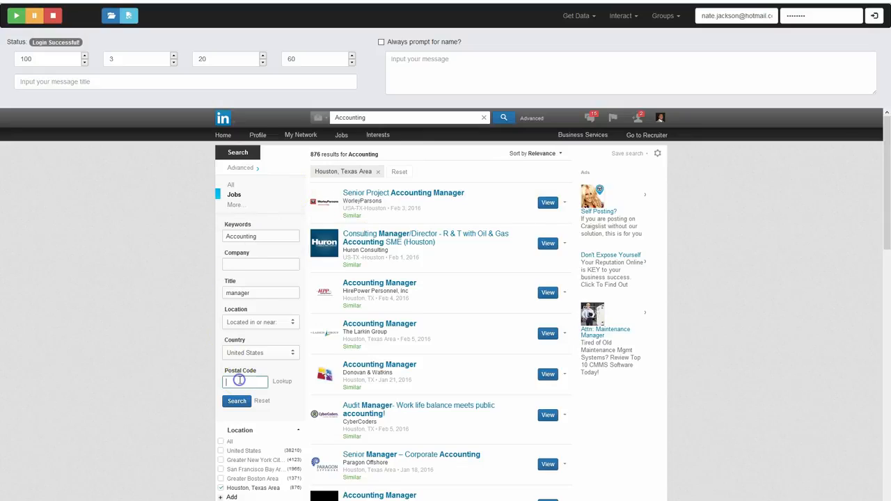
pyautogui.write('77')
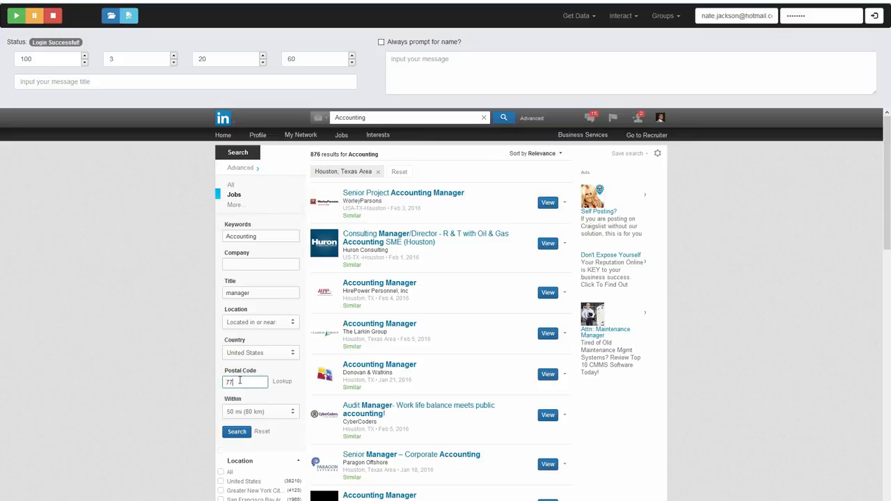
pyautogui.click(238, 432)
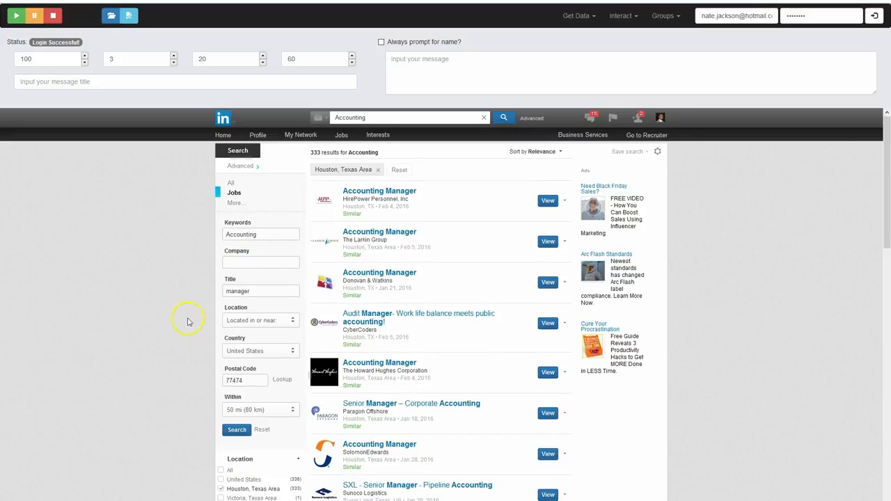
# Filter the job results by the company Sonic Drive-In and look through the listings
pyautogui.scroll(-2, 188, 327)
pyautogui.scroll(-6, 188, 333)
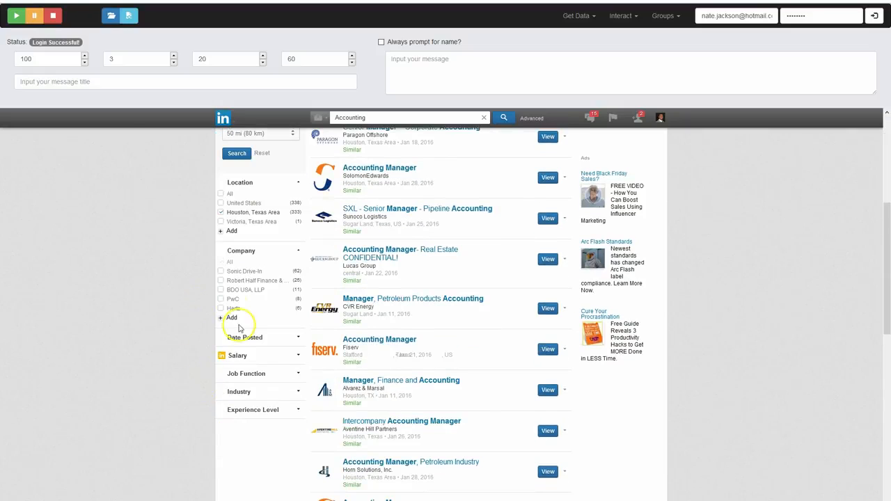
pyautogui.click(221, 272)
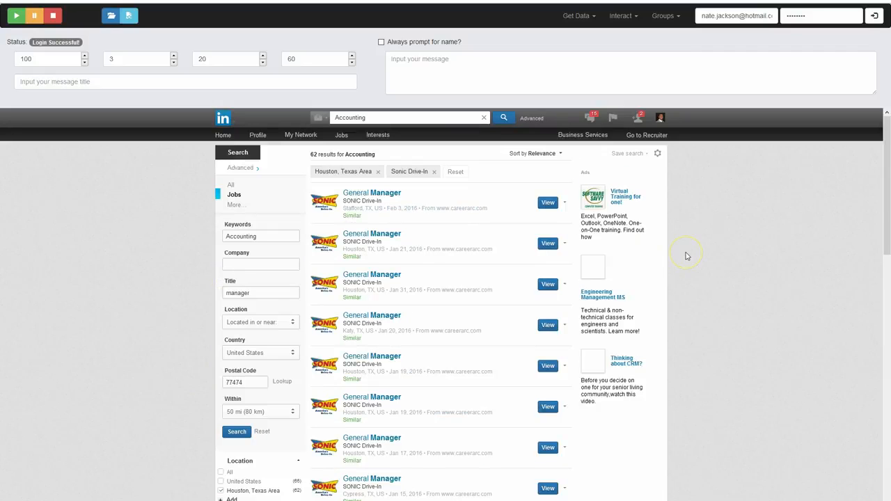
pyautogui.scroll(-3, 686, 263)
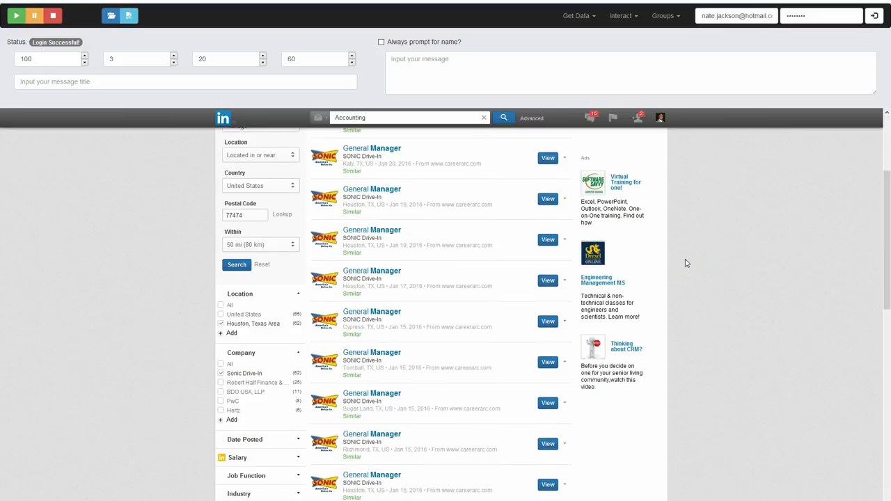
pyautogui.scroll(-3, 686, 263)
# Remove the Sonic Drive-In company filter from the job results
pyautogui.click(235, 280)
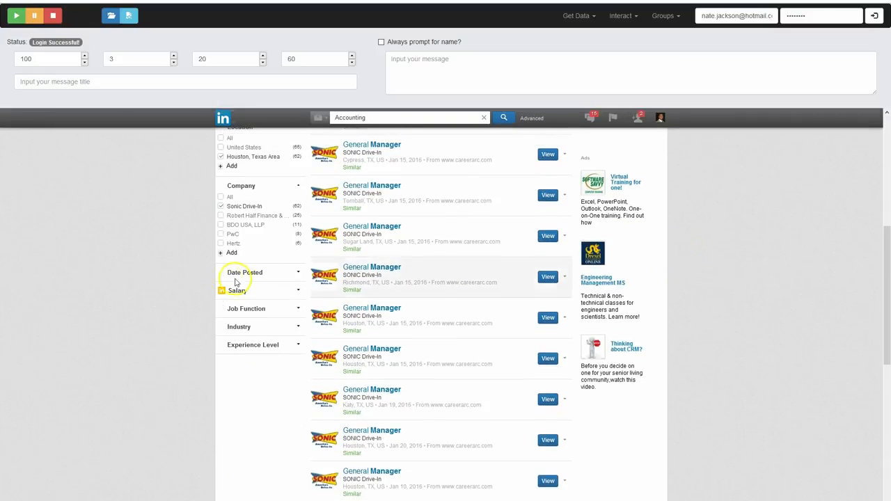
pyautogui.scroll(2, 202, 293)
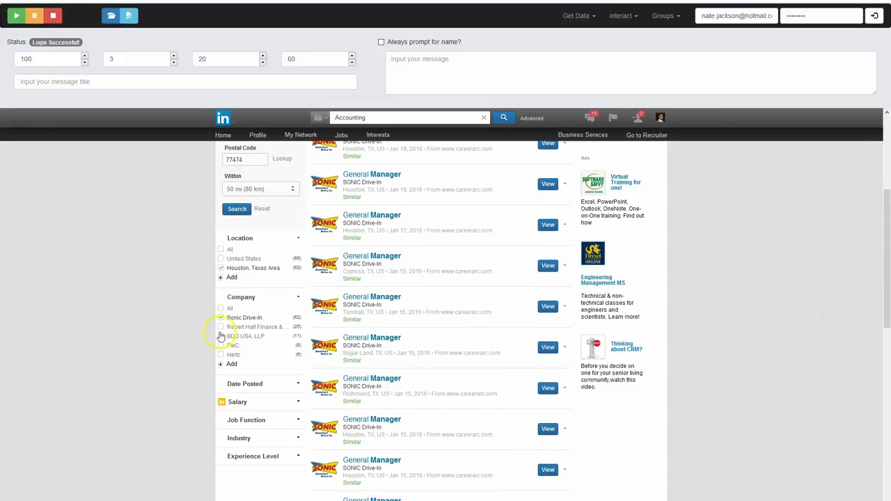
pyautogui.click(220, 317)
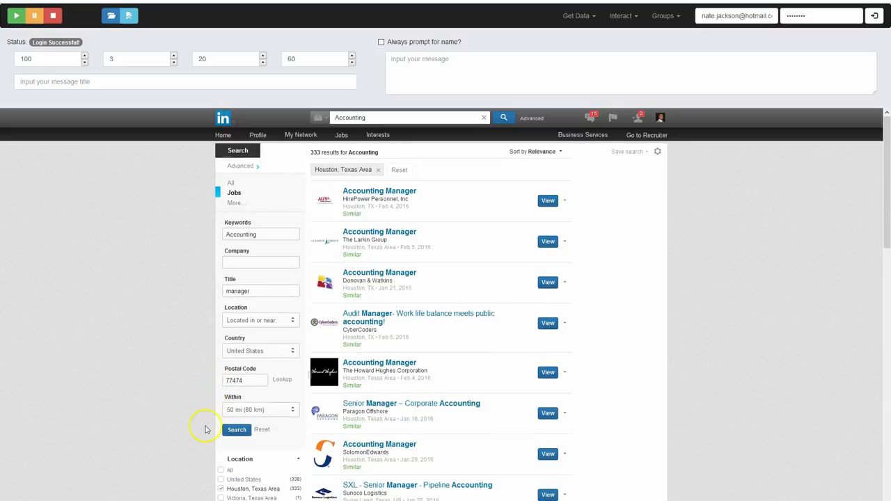
# Filter the job results by the company Robert Half Finance & Accounting and look through the listings
pyautogui.scroll(-3, 207, 418)
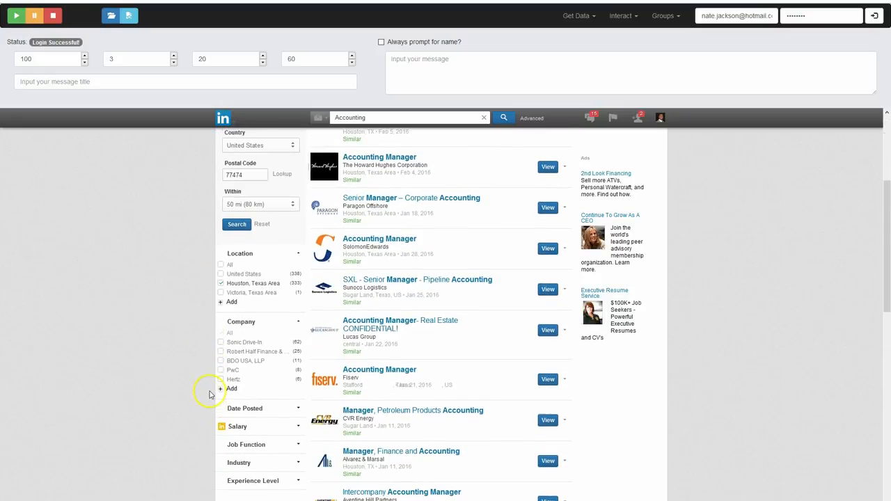
pyautogui.scroll(-1, 212, 394)
pyautogui.click(222, 337)
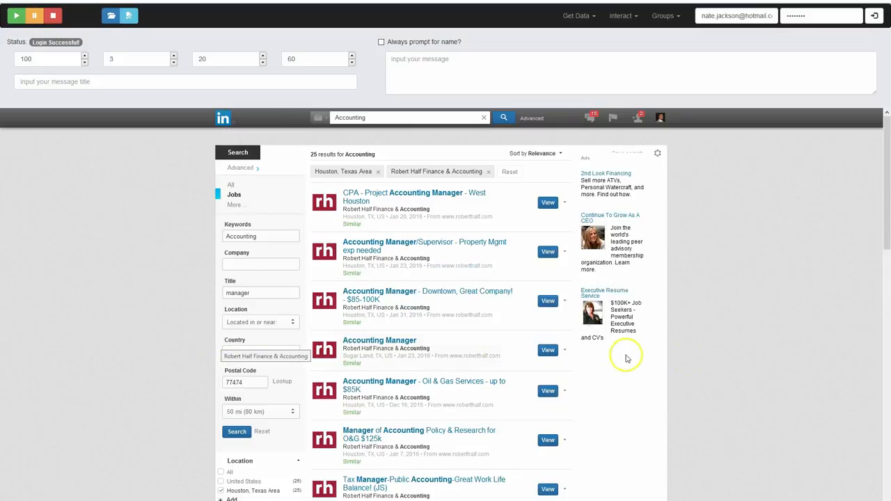
pyautogui.scroll(-3, 730, 324)
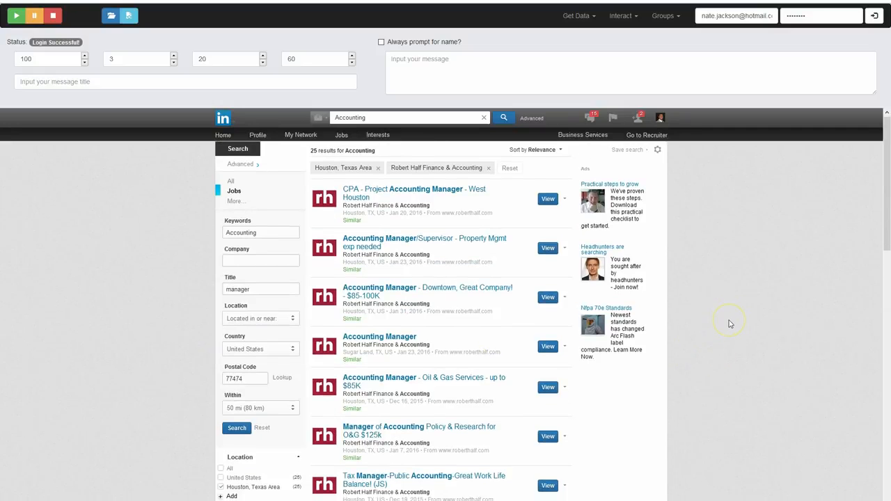
pyautogui.scroll(-5, 730, 324)
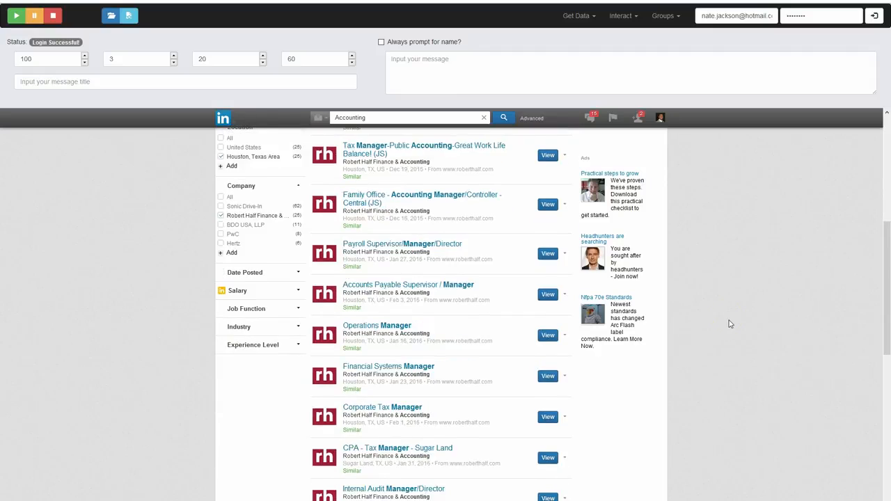
# Activate the LinkedIn Search data collection mode for the filtered job results
pyautogui.scroll(2, 692, 178)
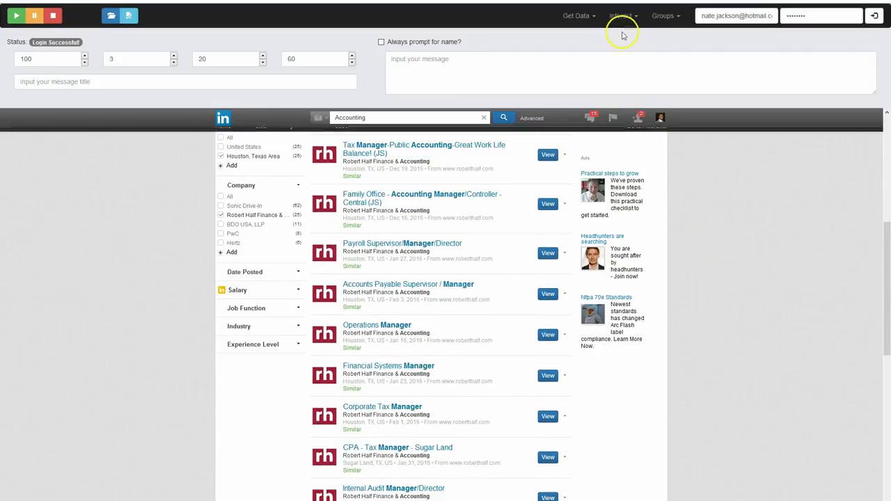
pyautogui.click(580, 21)
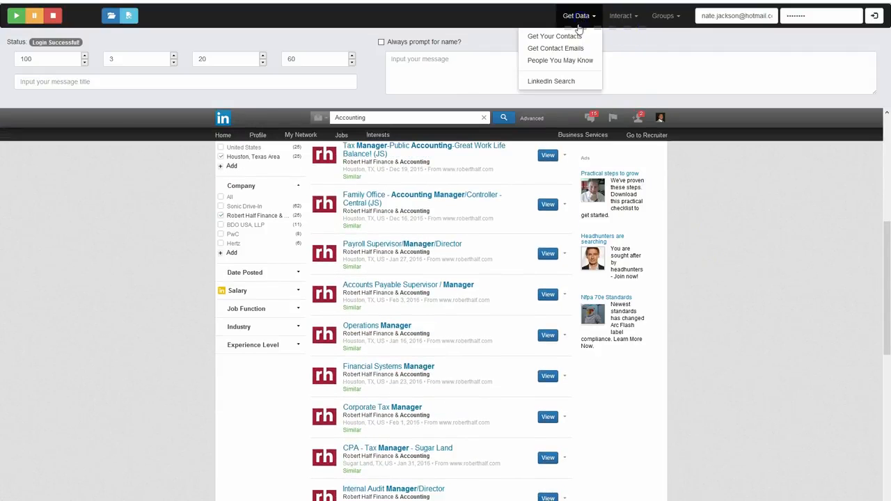
pyautogui.click(571, 82)
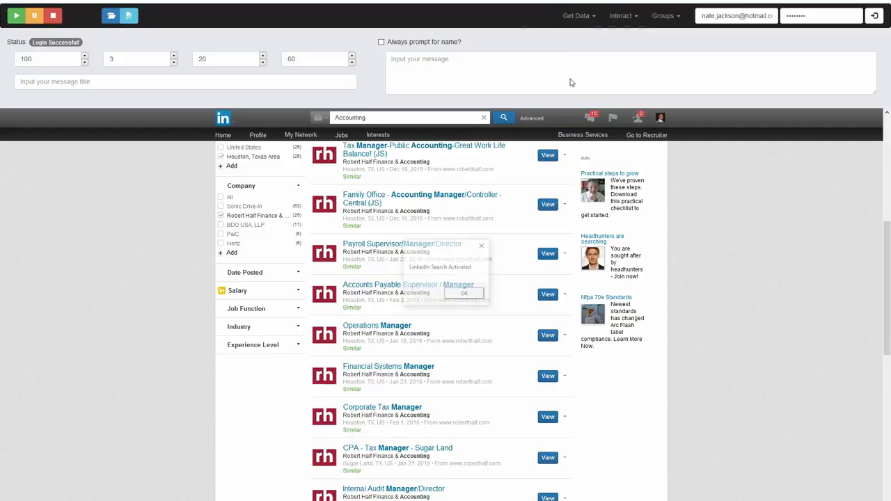
pyautogui.click(470, 293)
pyautogui.click(502, 308)
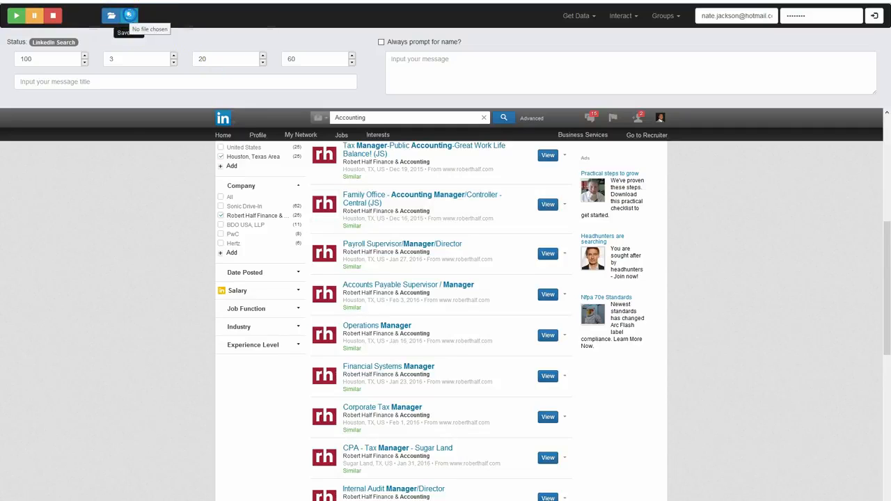
# Set HoustonAccountingJobs.csv on the Desktop as the output file and run the export of the job results
pyautogui.click(130, 17)
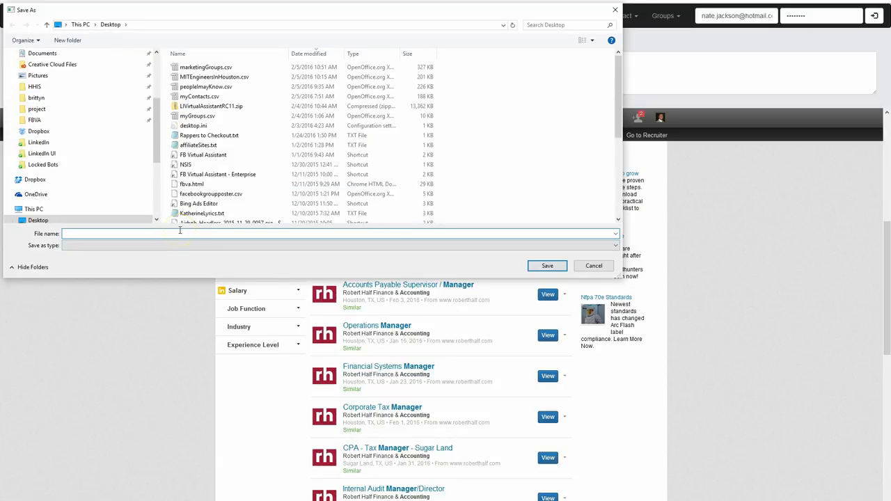
pyautogui.write('HoustonAccountingJobs.csv')
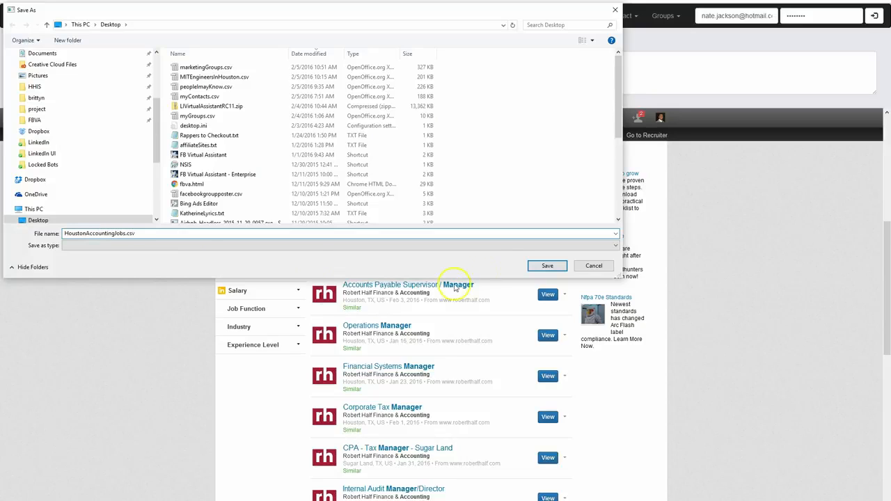
pyautogui.click(546, 266)
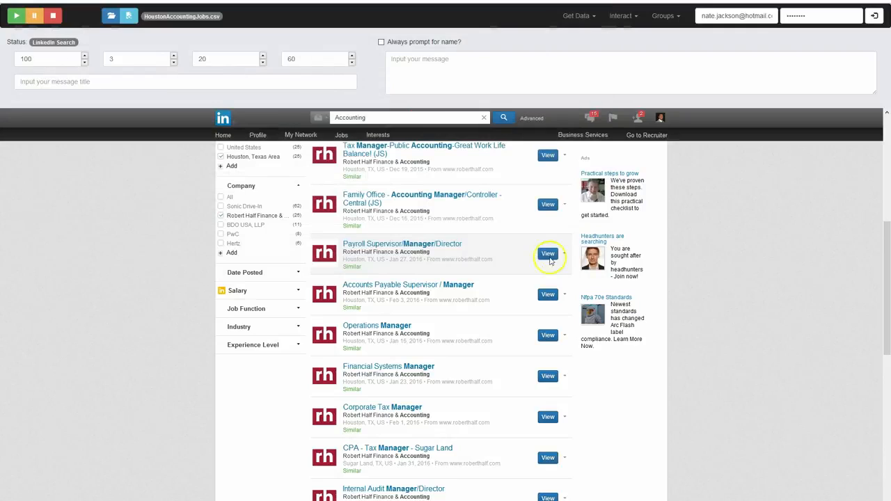
pyautogui.click(16, 19)
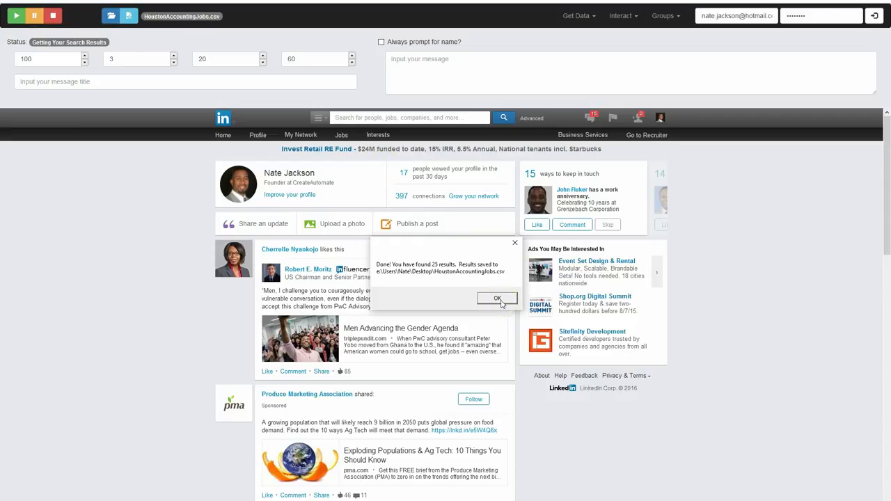
pyautogui.click(501, 301)
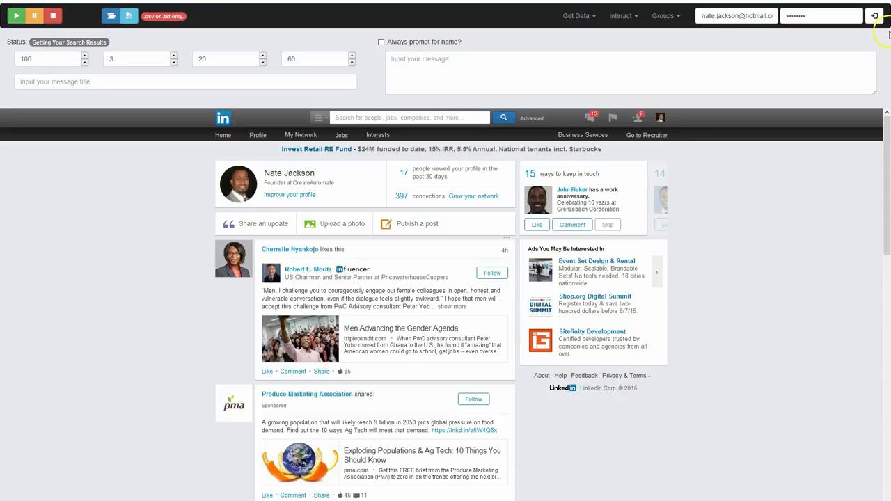
# Open HoustonAccountingJobs.csv as comma-separated text, examine the exported job columns, and return to the LinkedIn virtual assistant
pyautogui.click(837, 1)
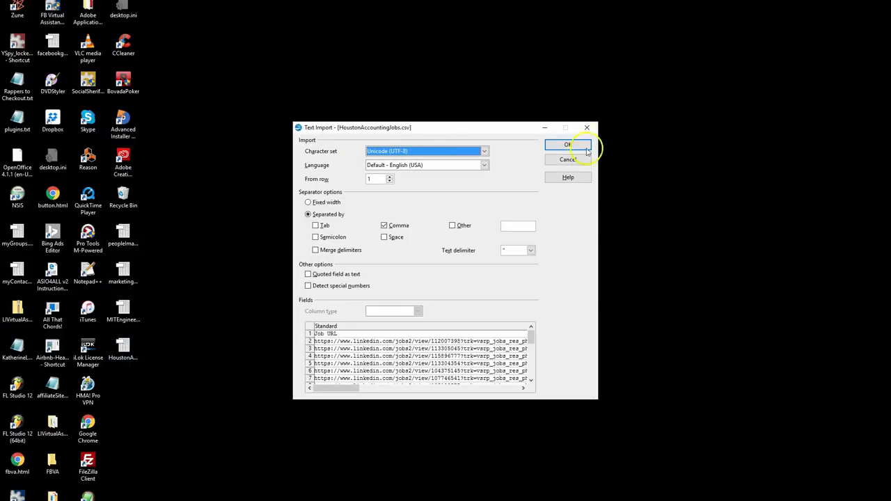
pyautogui.click(578, 146)
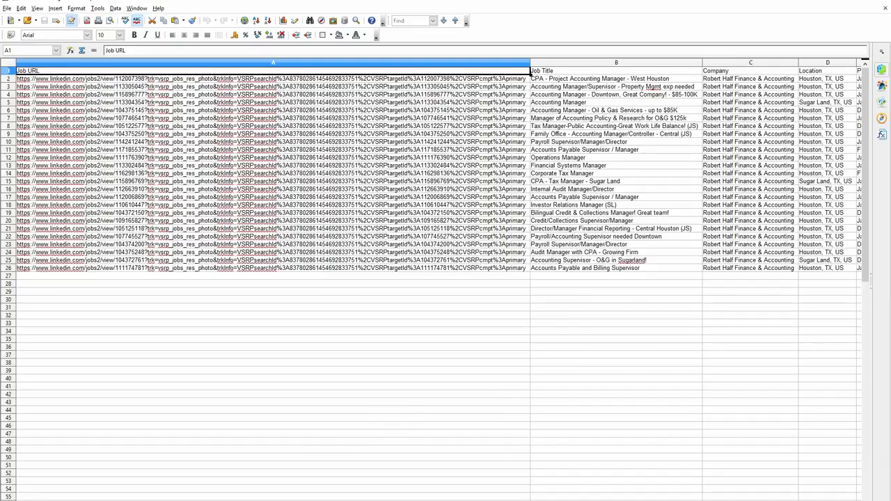
pyautogui.moveTo(415, 500); pyautogui.dragTo(424, 500)
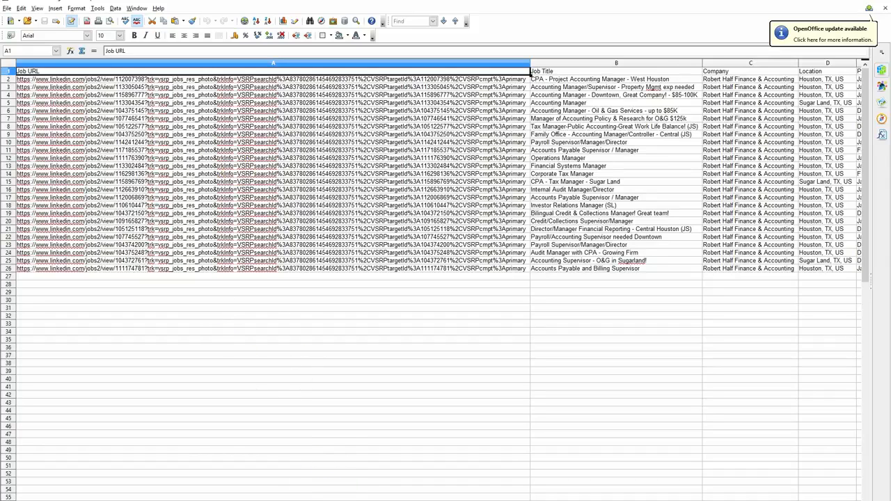
pyautogui.moveTo(406, 500)
pyautogui.mouseDown()
pyautogui.moveTo(481, 500)
pyautogui.moveTo(406, 500)
pyautogui.mouseUp()
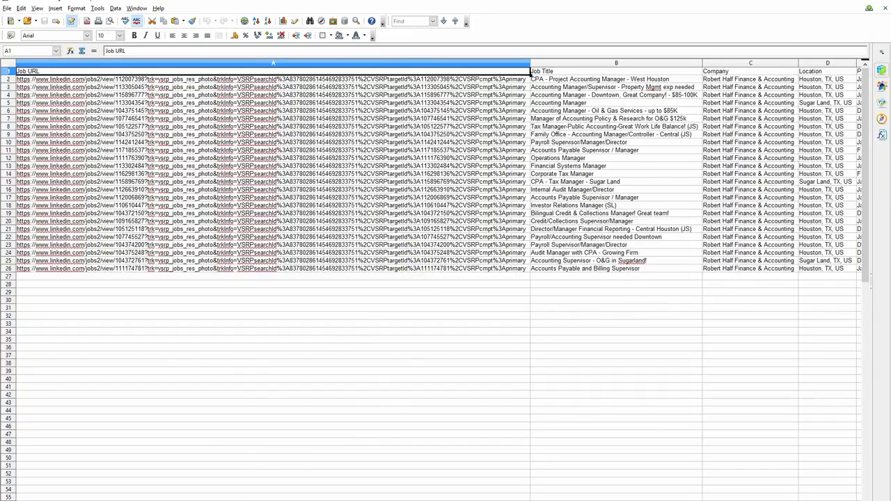
pyautogui.moveTo(362, 500)
pyautogui.mouseDown()
pyautogui.moveTo(474, 500)
pyautogui.moveTo(329, 500)
pyautogui.mouseUp()
pyautogui.click(883, 2)
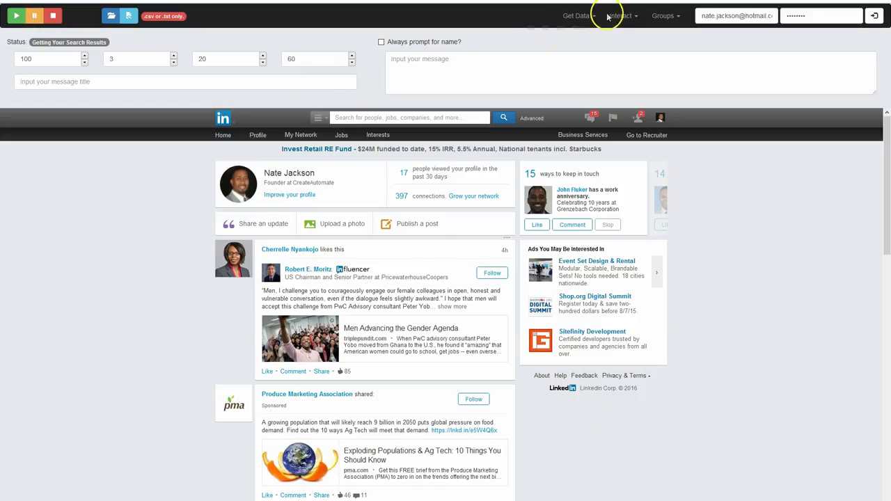
# Search LinkedIn companies for "houston"
pyautogui.click(318, 117)
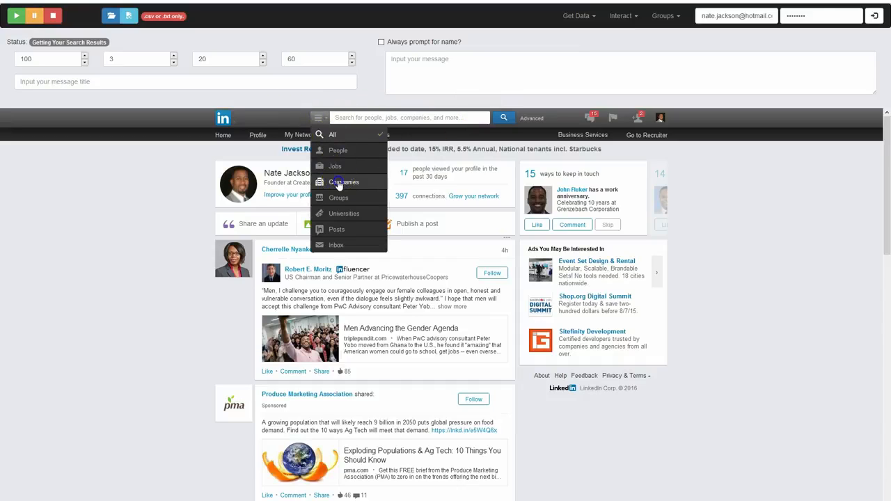
pyautogui.click(338, 183)
pyautogui.click(392, 118)
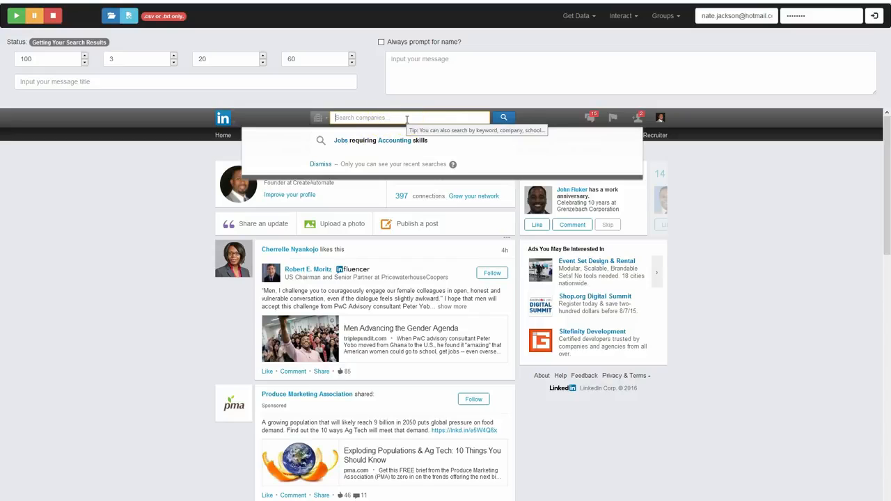
pyautogui.write('houston')
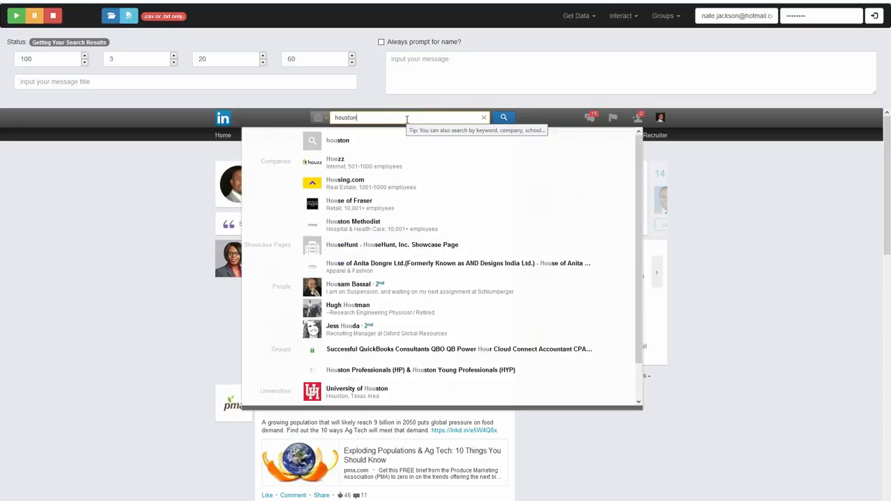
pyautogui.click(498, 117)
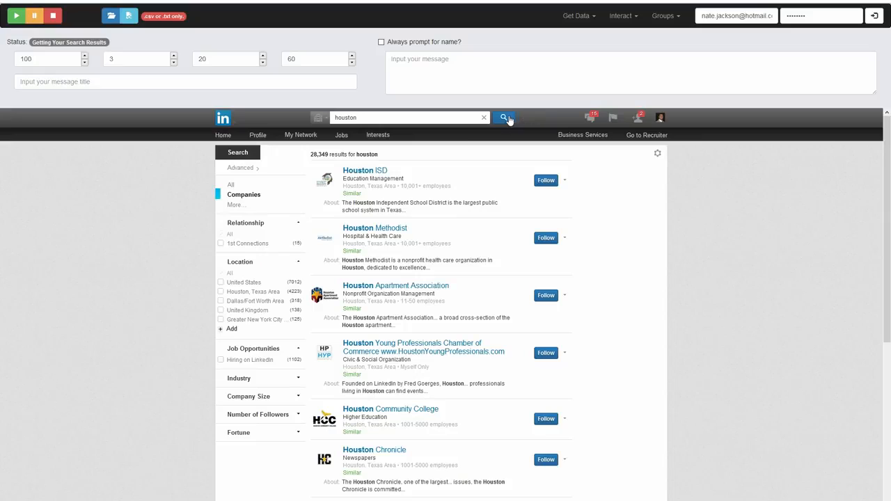
# Filter the company results by the location Houston, Texas Area and look through the listings
pyautogui.click(221, 294)
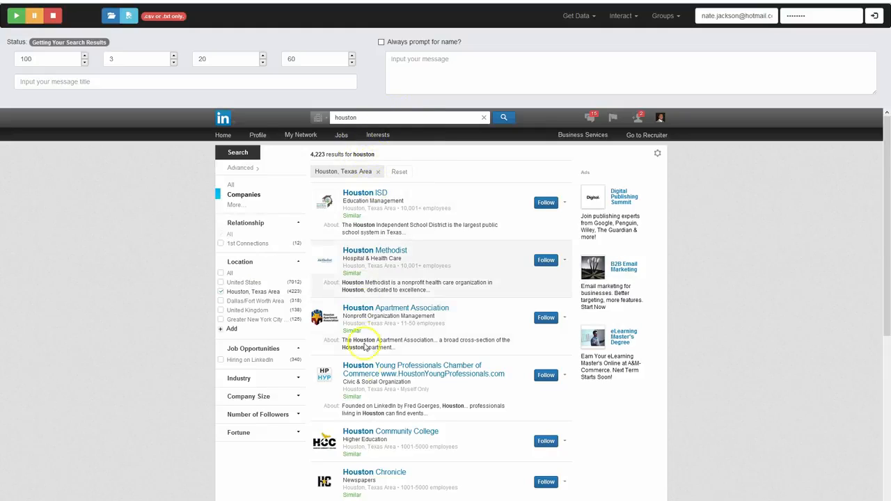
pyautogui.scroll(-1, 376, 383)
pyautogui.scroll(-4, 376, 383)
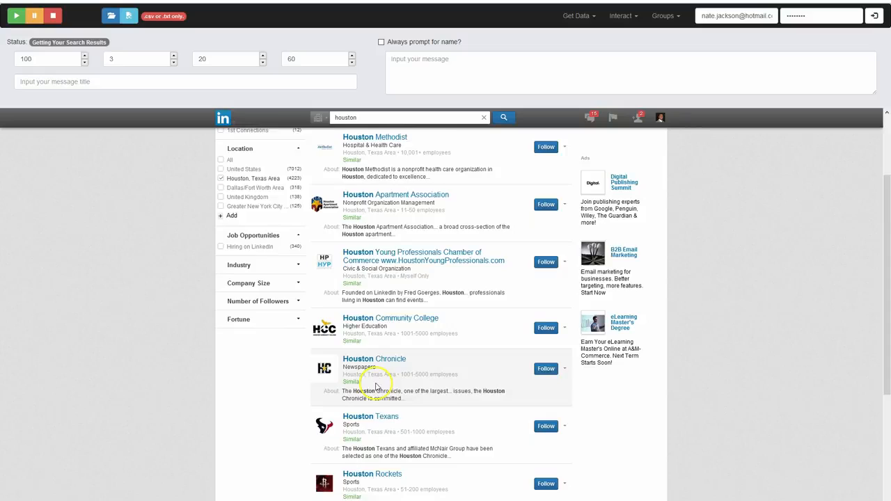
pyautogui.scroll(-1, 381, 355)
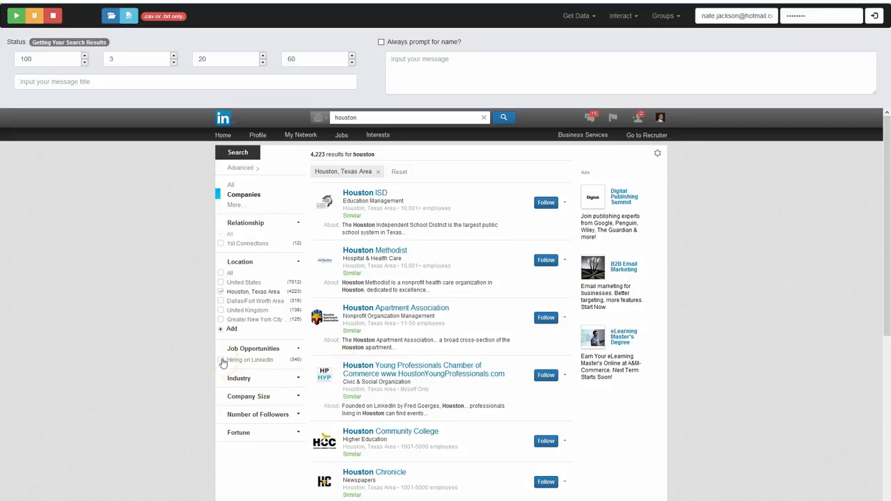
# Narrow the company results to 1st Connections and look through the listed companies
pyautogui.click(221, 244)
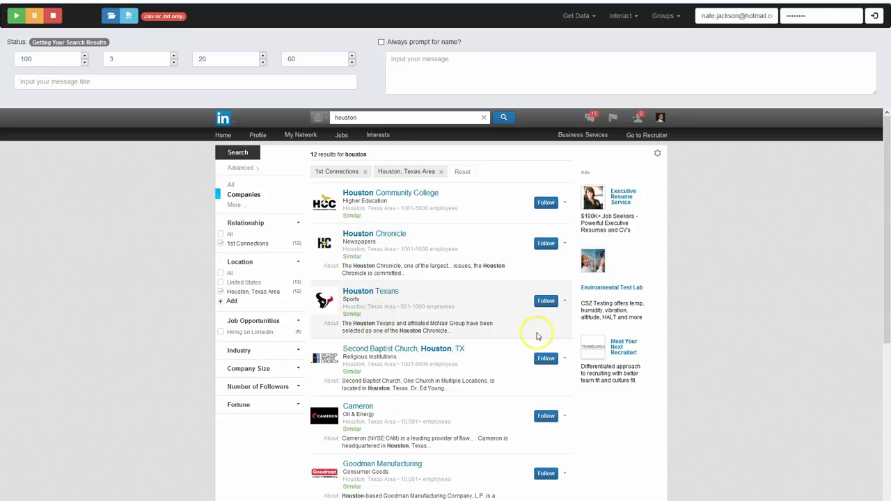
pyautogui.scroll(-4, 556, 336)
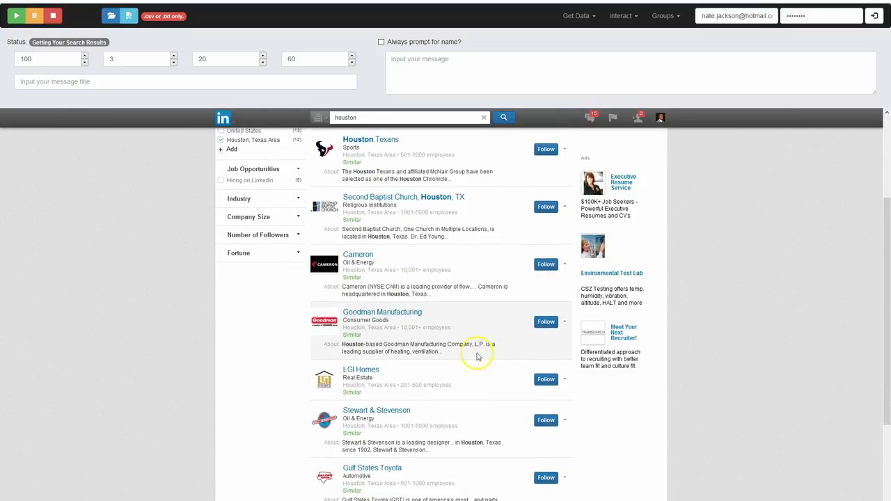
pyautogui.scroll(-3, 348, 345)
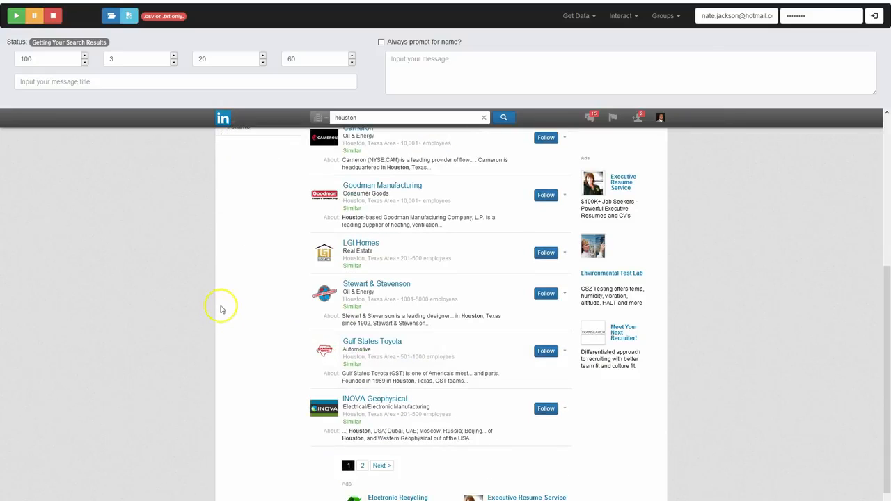
pyautogui.scroll(2, 221, 304)
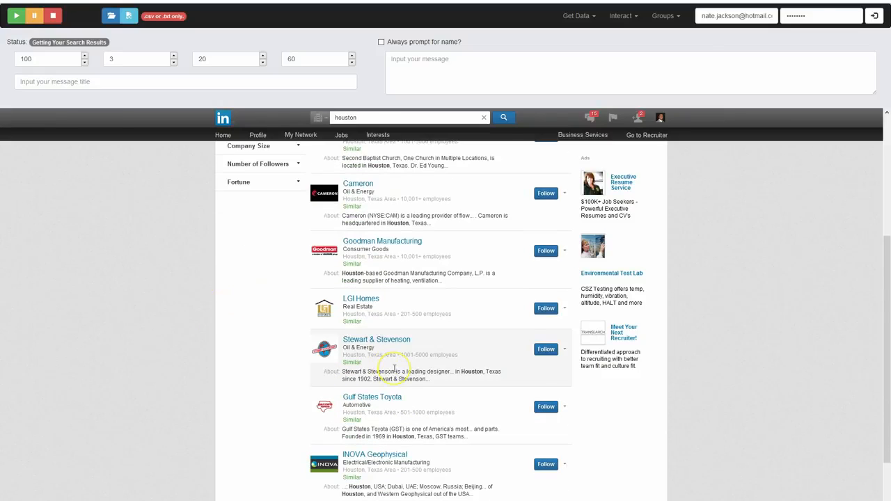
pyautogui.scroll(4, 362, 365)
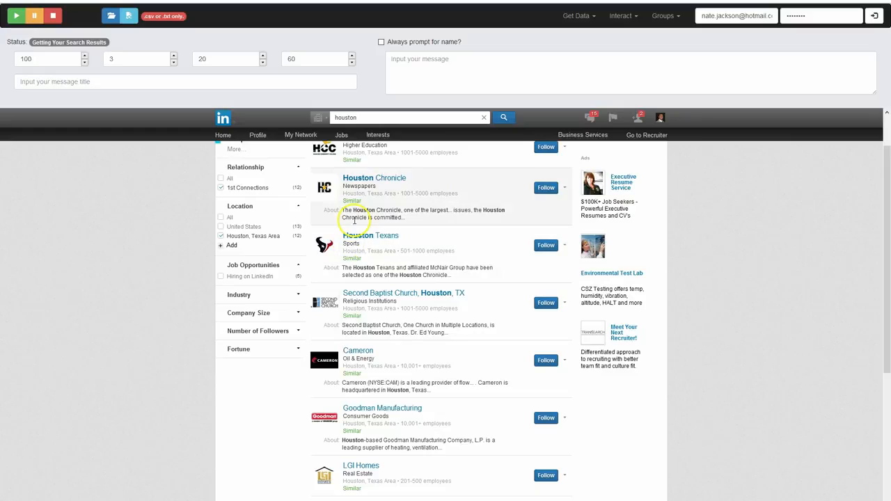
pyautogui.scroll(2, 355, 223)
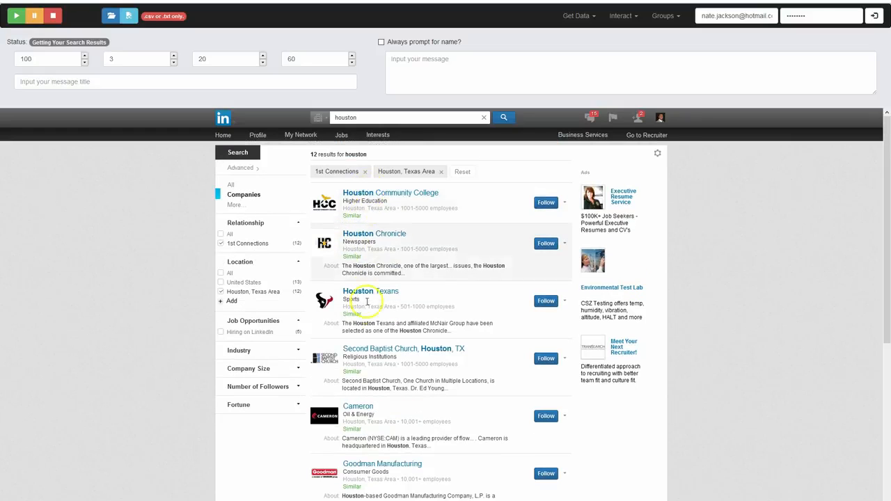
pyautogui.scroll(-2, 376, 342)
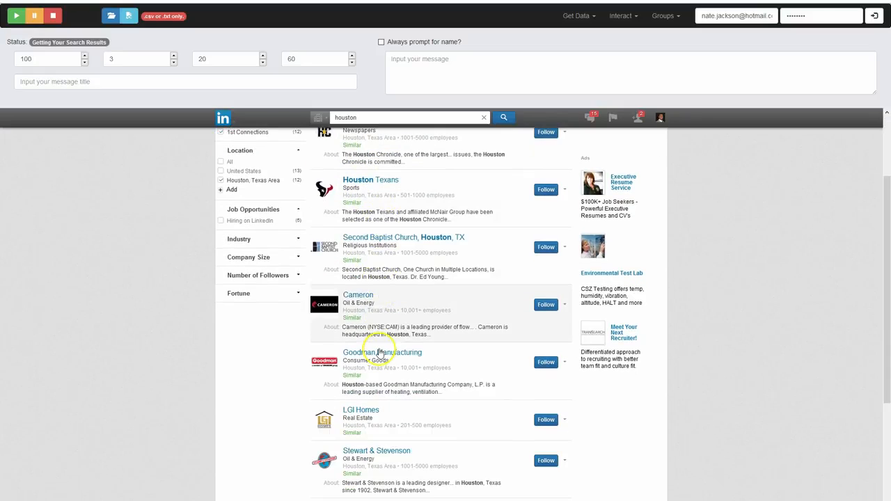
pyautogui.scroll(-1, 379, 353)
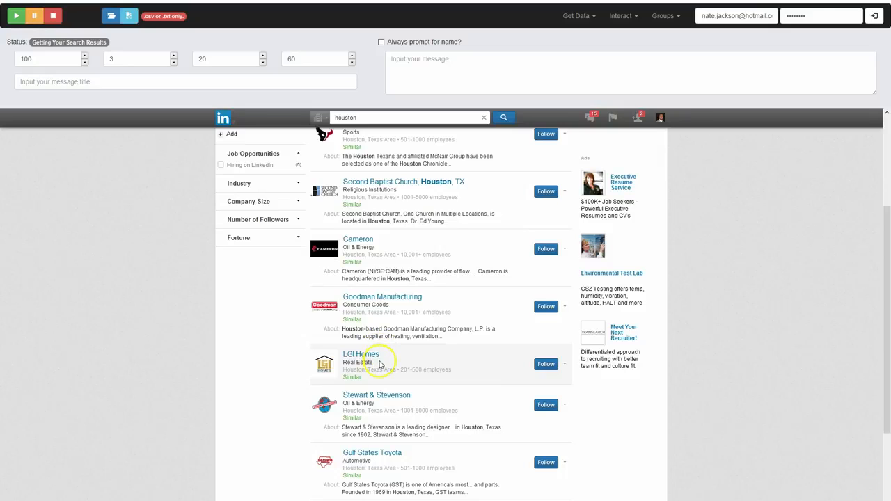
pyautogui.scroll(-1, 402, 351)
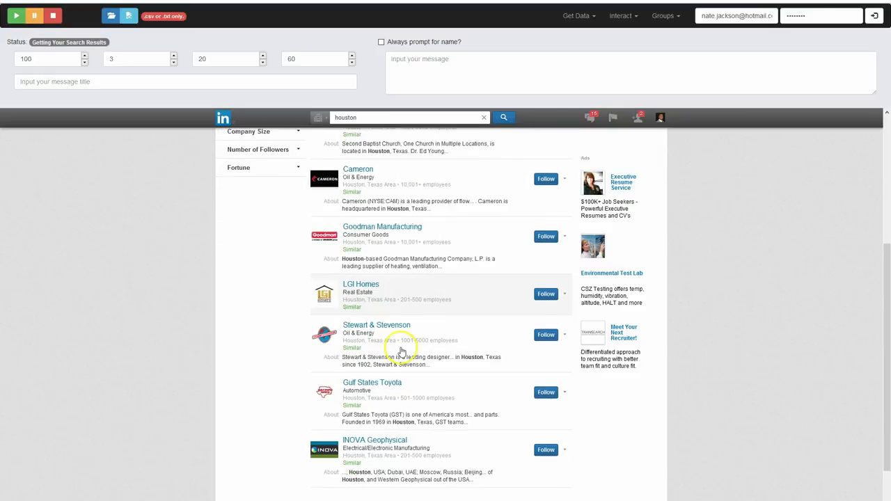
pyautogui.scroll(-2, 400, 351)
pyautogui.scroll(3, 398, 353)
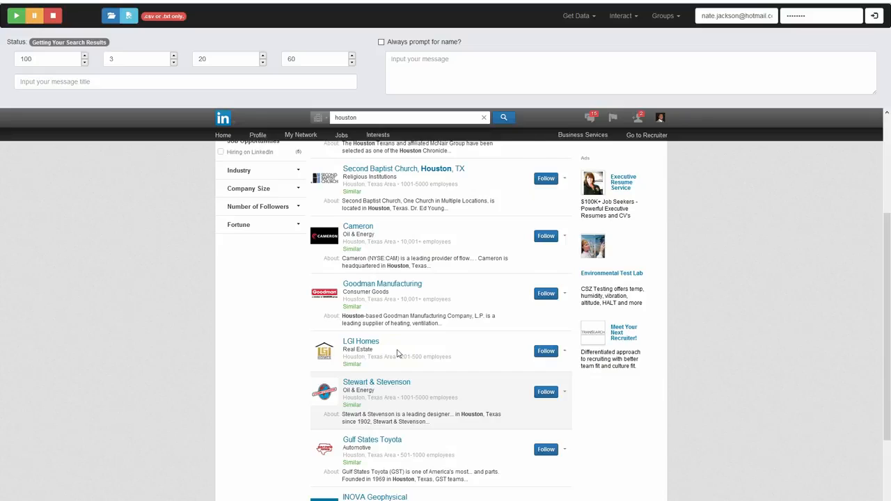
pyautogui.scroll(1, 334, 347)
pyautogui.scroll(2, 257, 337)
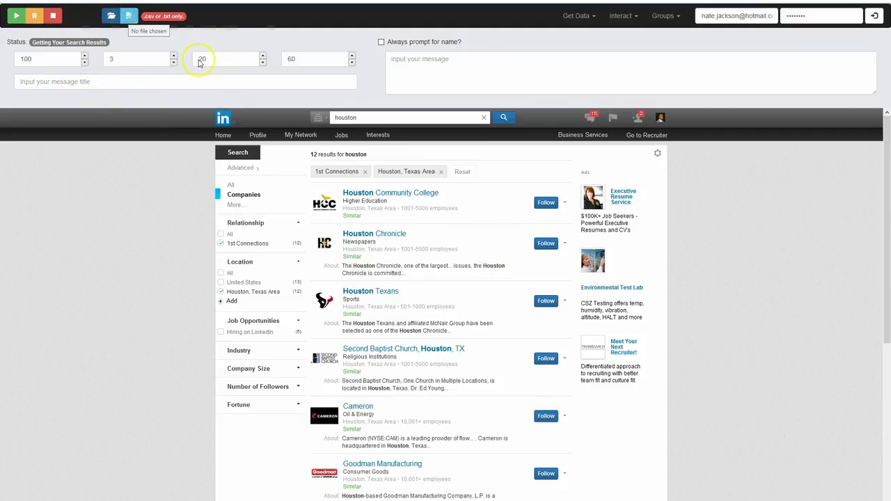
# Set HoustonCompaniesOfContacts.csv on the Desktop as the output file and run the export of the company results
pyautogui.click(132, 17)
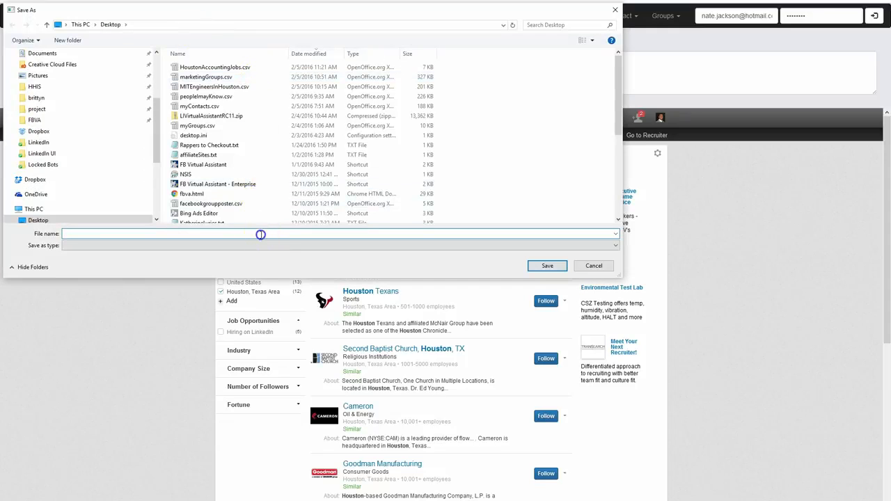
pyautogui.write('HoustonCompaniesOfContacts.csv')
pyautogui.press('Return')
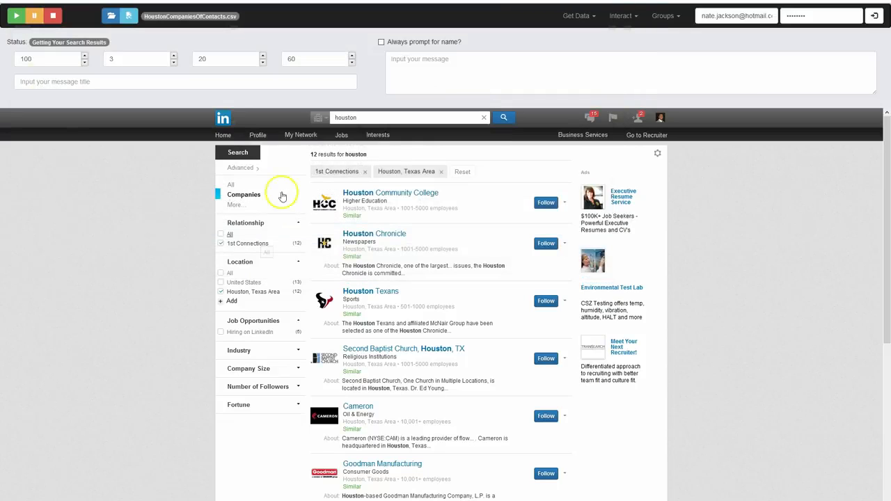
pyautogui.click(15, 20)
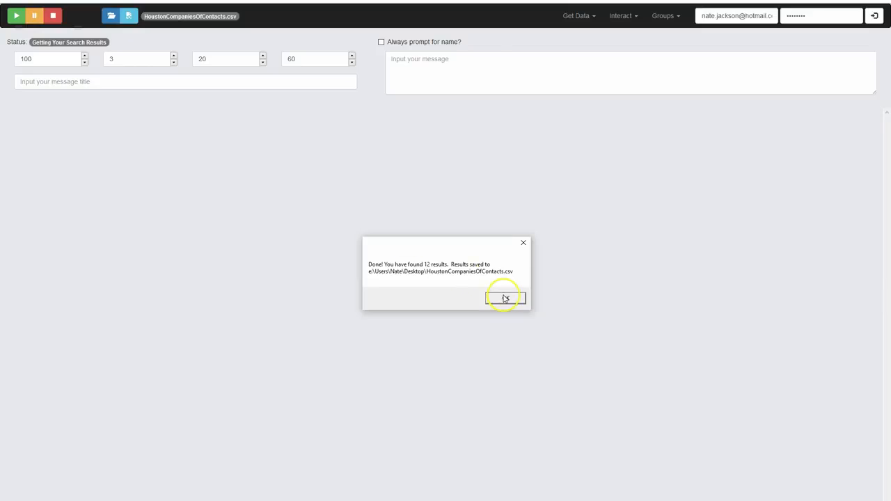
# Dismiss the export message and open HoustonCompaniesOfContacts.csv from the desktop with the default comma-separated import settings
pyautogui.click(505, 298)
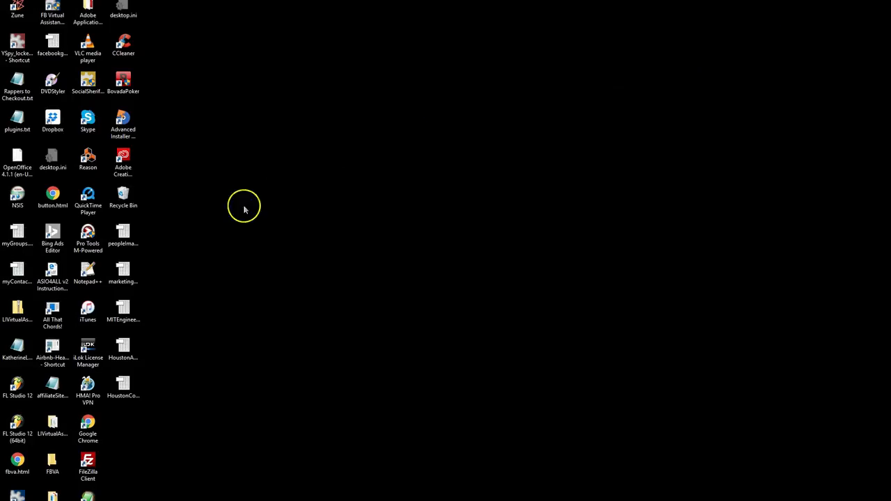
pyautogui.click(121, 396)
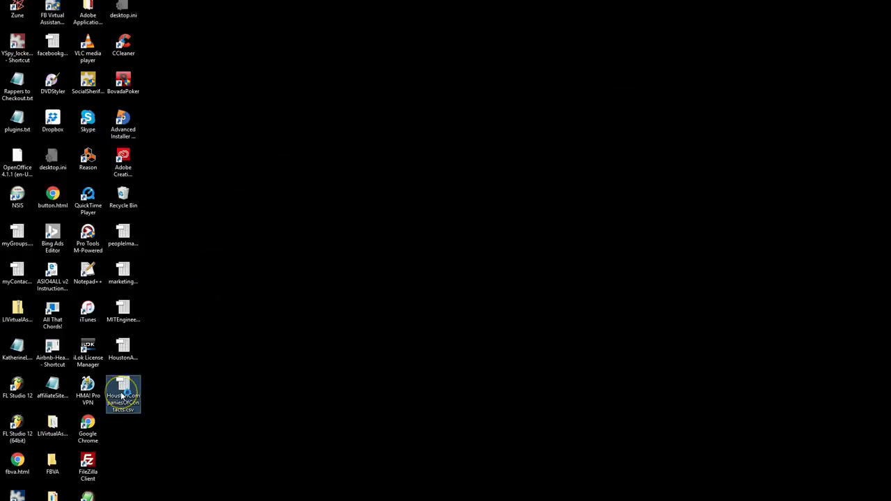
pyautogui.doubleClick(122, 395)
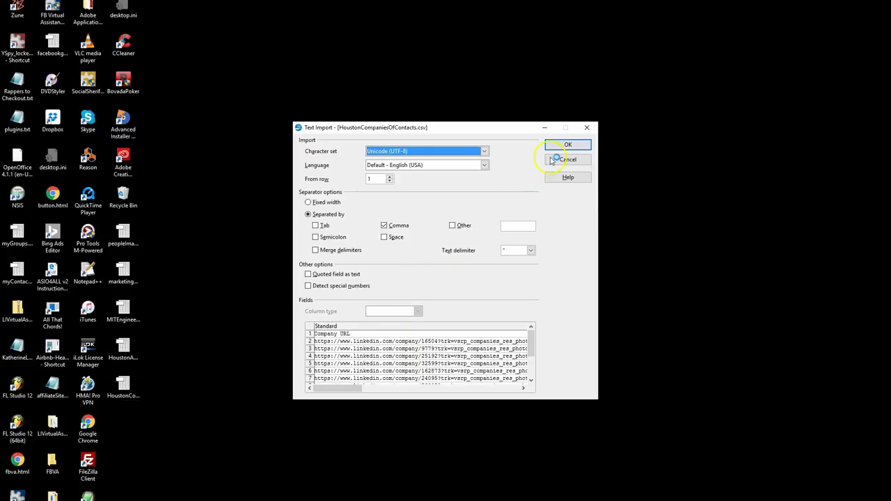
pyautogui.click(563, 145)
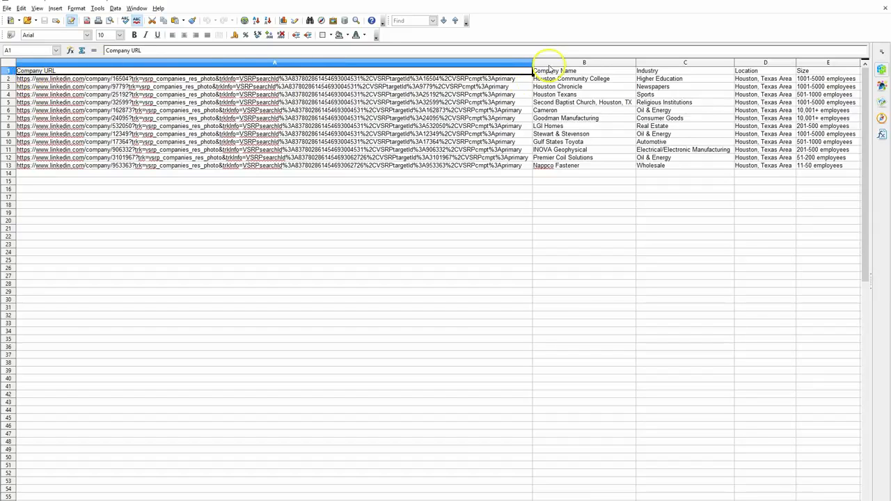
# Review the industry, location, size and URL columns of the exported companies, and close the spreadsheet
pyautogui.click(647, 63)
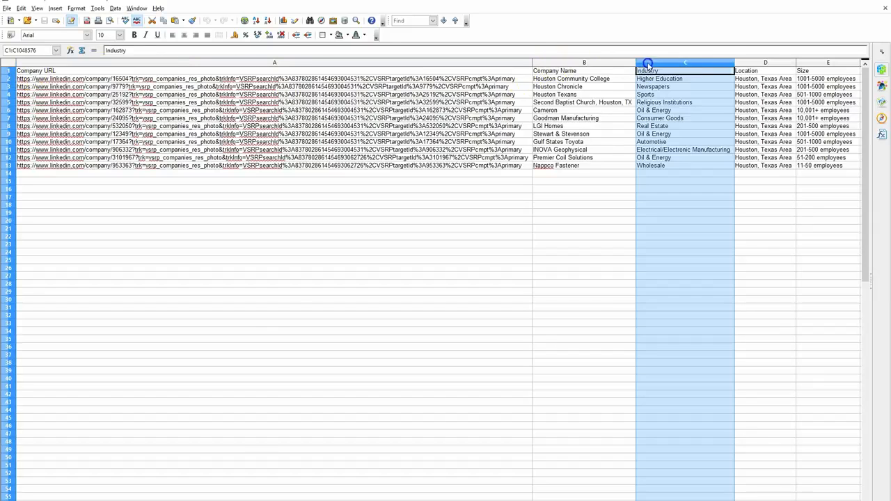
pyautogui.click(752, 62)
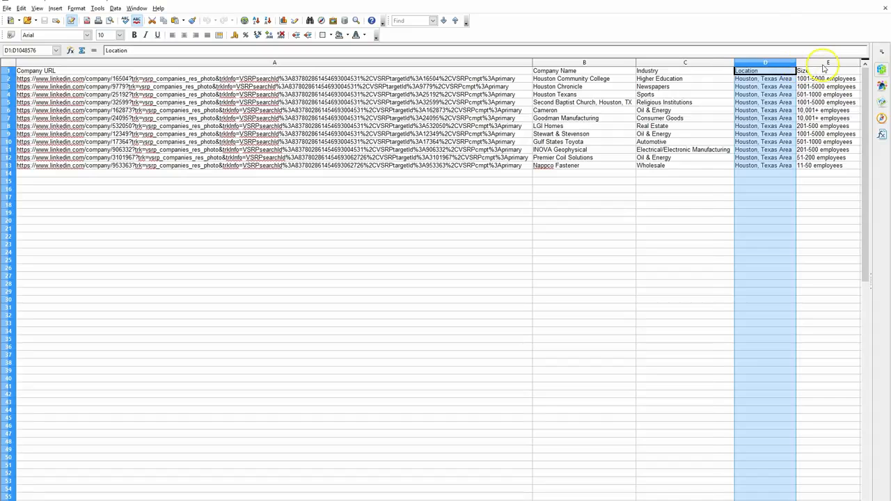
pyautogui.click(823, 64)
pyautogui.press('Right')
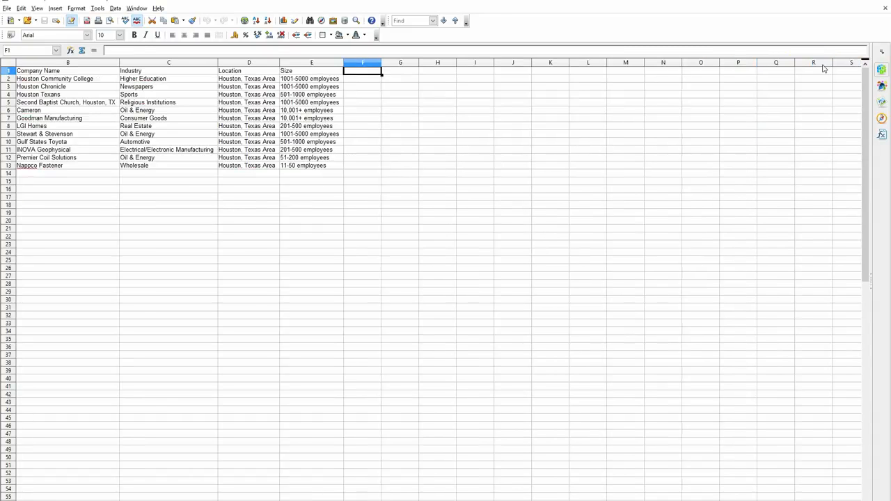
pyautogui.press('Left')
pyautogui.press('Left')
pyautogui.press('Left')
pyautogui.press('Left')
pyautogui.press('Left')
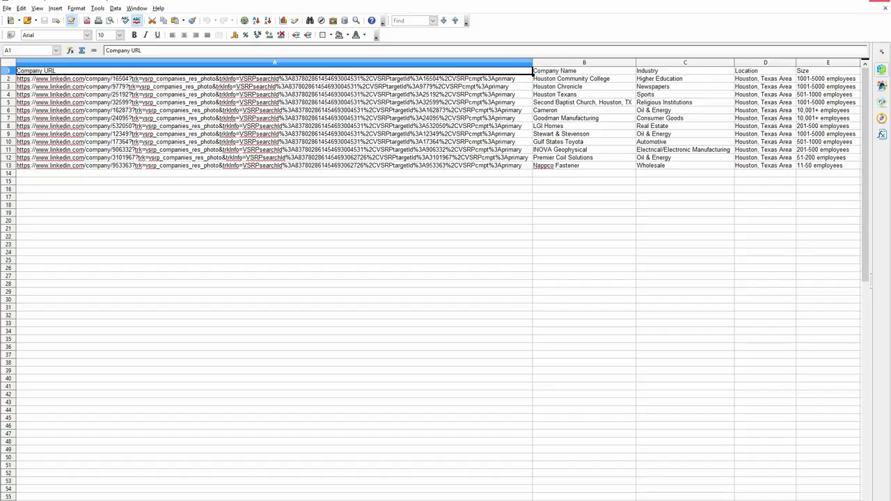
pyautogui.click(885, 2)
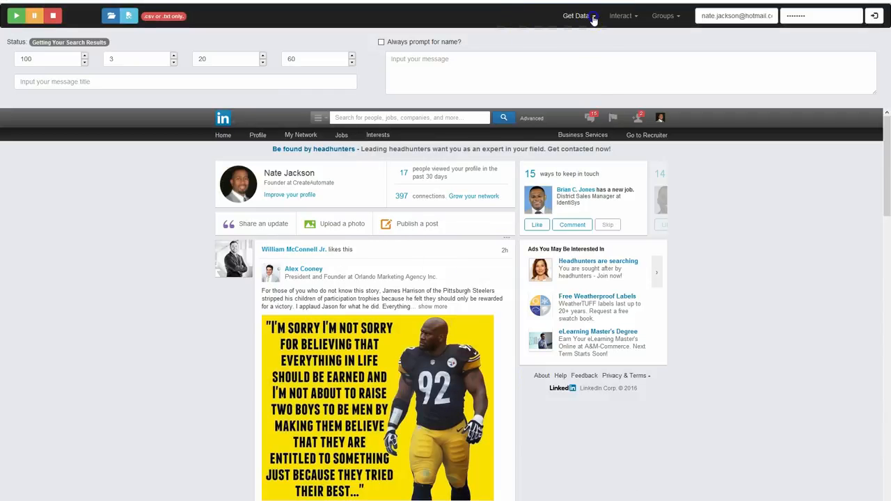
# Activate the LinkedIn Search data function and dismiss its instructions
pyautogui.click(594, 19)
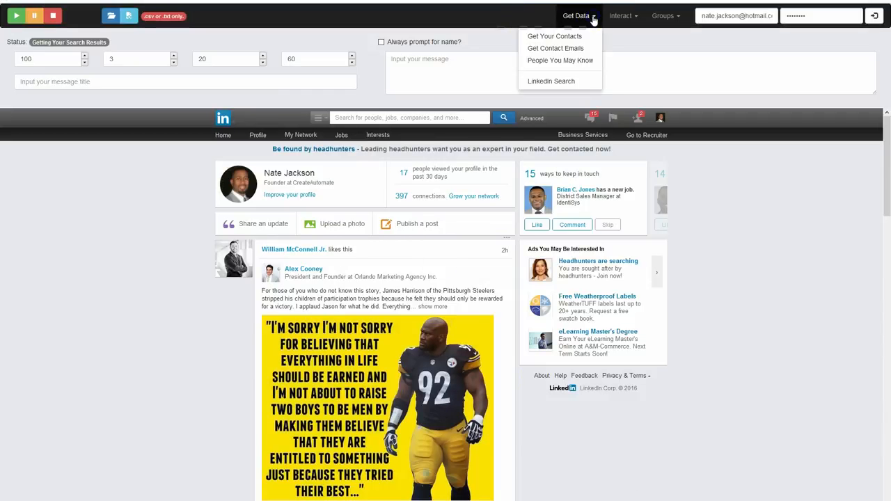
pyautogui.click(554, 82)
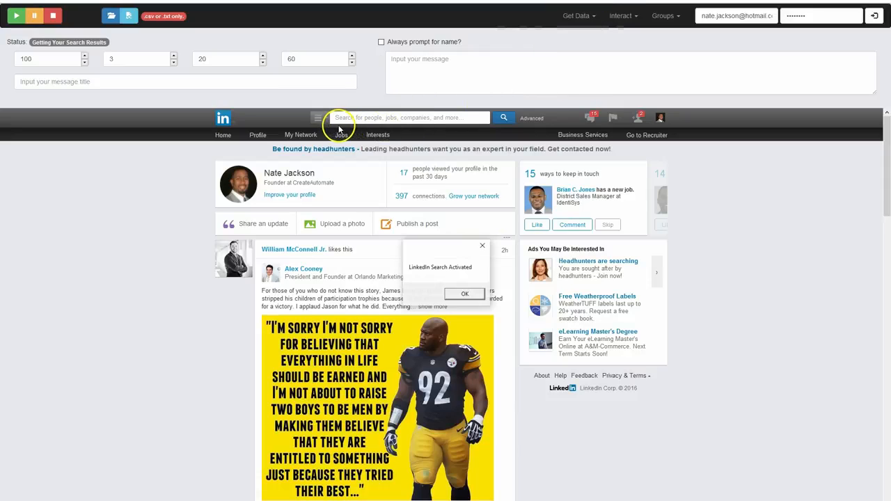
pyautogui.click(464, 293)
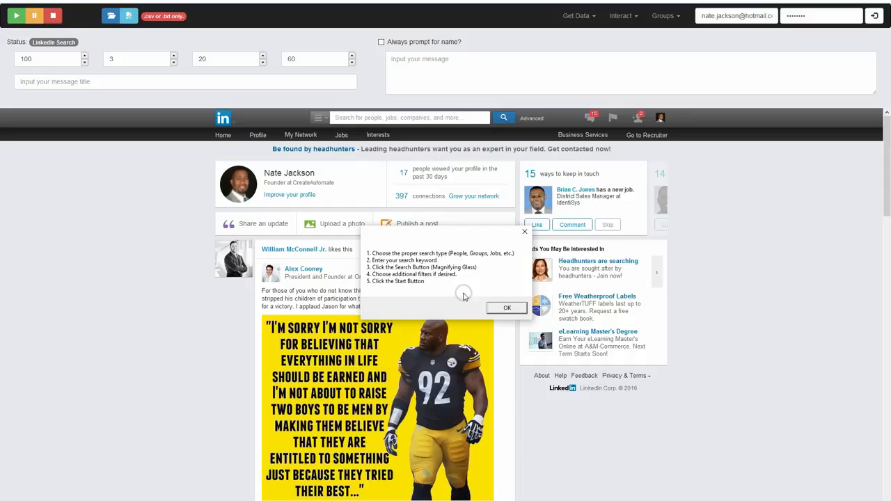
pyautogui.click(507, 307)
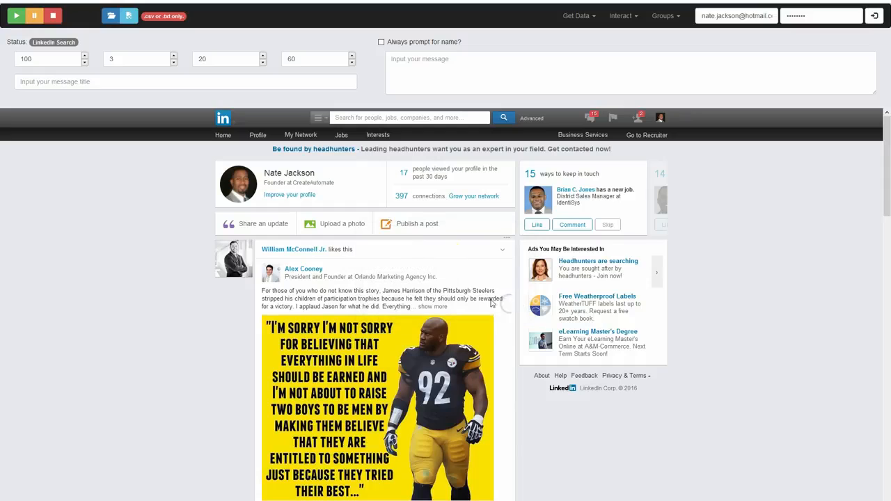
# Search LinkedIn universities without a keyword and look through the listed schools
pyautogui.click(318, 117)
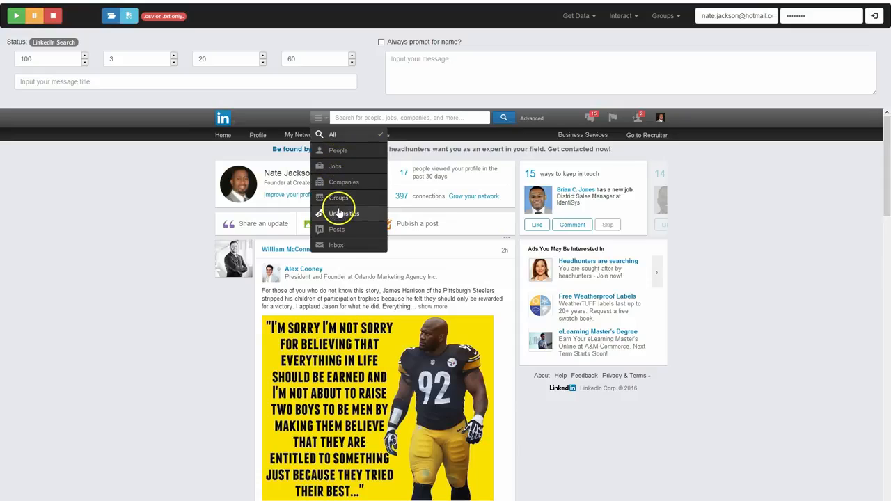
pyautogui.click(338, 212)
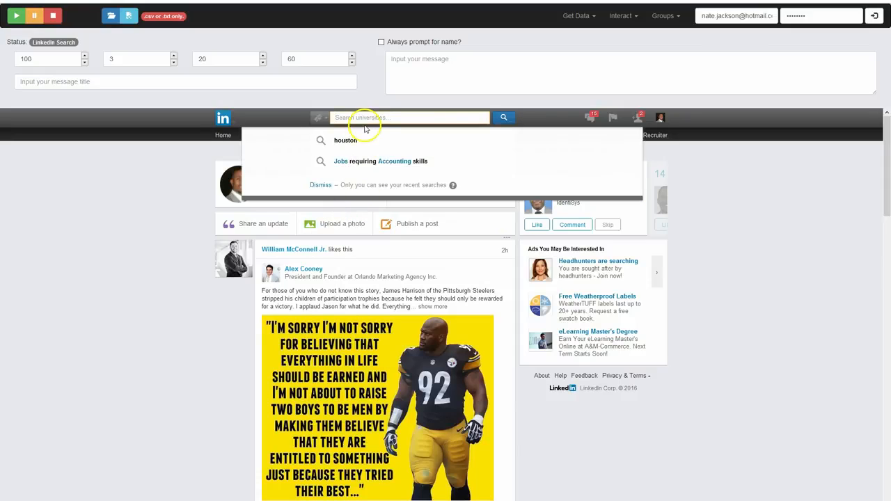
pyautogui.click(504, 117)
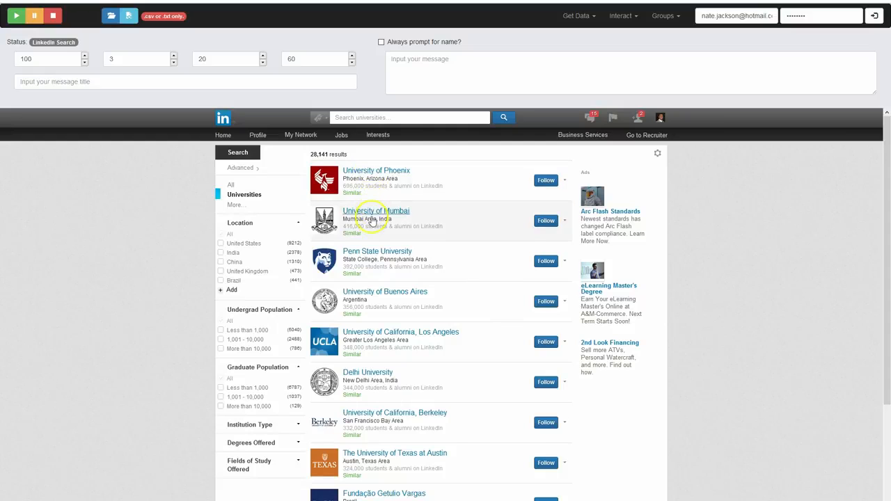
pyautogui.scroll(-2, 371, 223)
pyautogui.scroll(2, 370, 234)
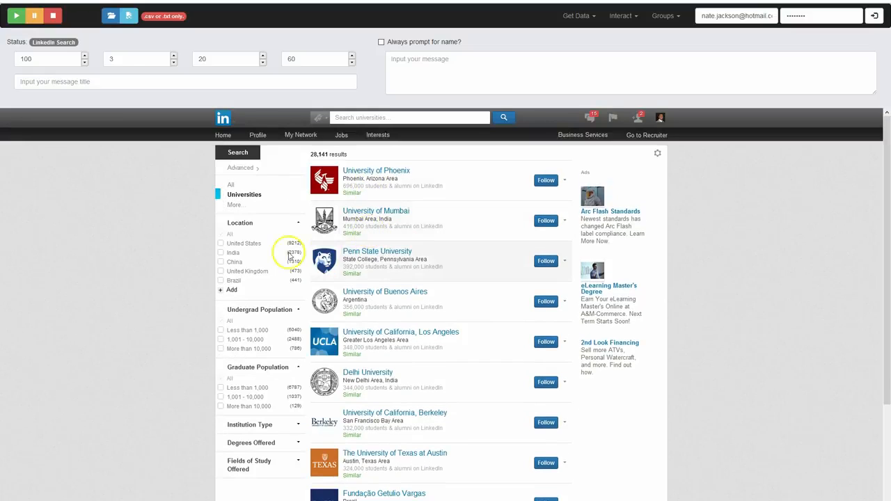
# Filter the universities by the locations United States and Houston, Texas Area
pyautogui.click(223, 245)
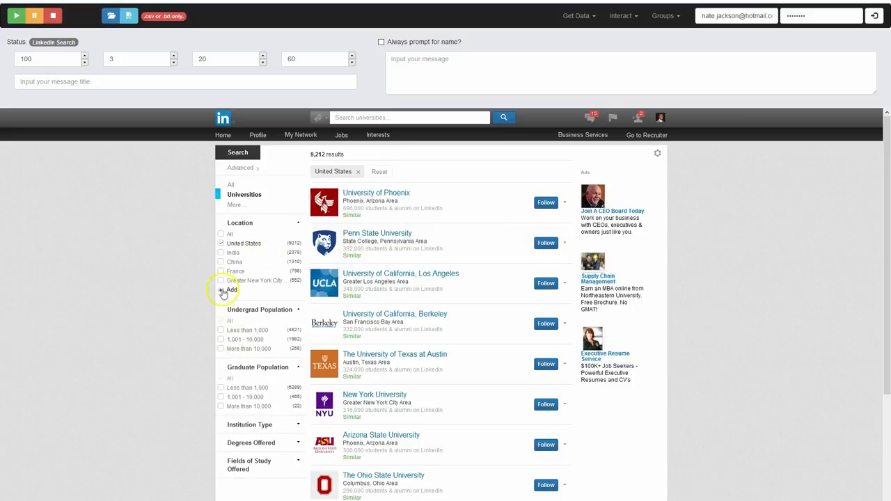
pyautogui.click(230, 290)
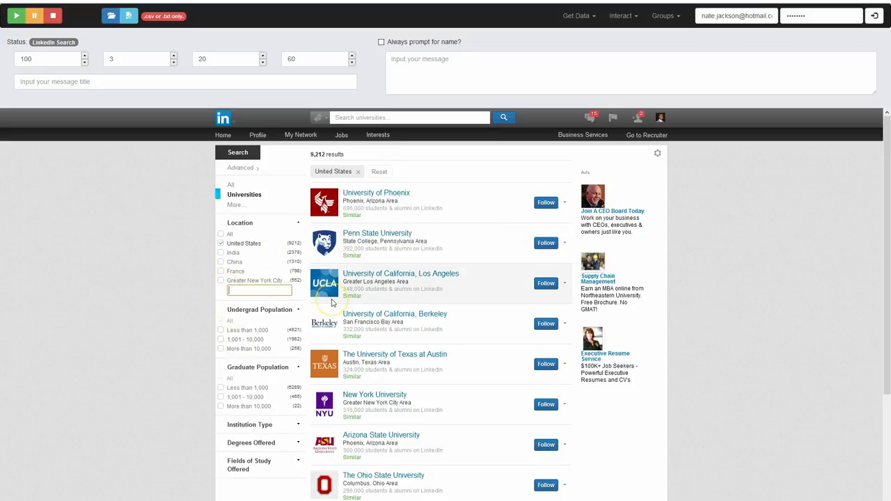
pyautogui.write('HOus')
pyautogui.press('BackSpace')
pyautogui.press('BackSpace')
pyautogui.press('BackSpace')
pyautogui.write('oi')
pyautogui.press('BackSpace')
pyautogui.write('ou')
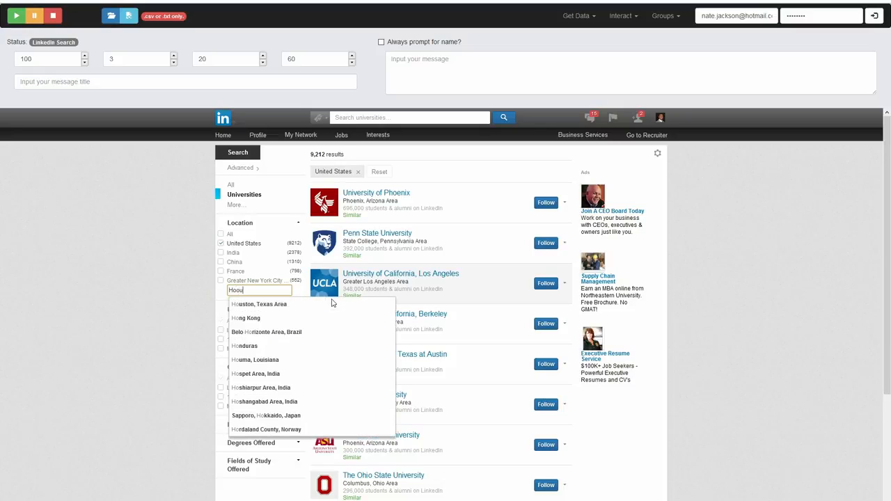
pyautogui.write('uston')
pyautogui.click(278, 305)
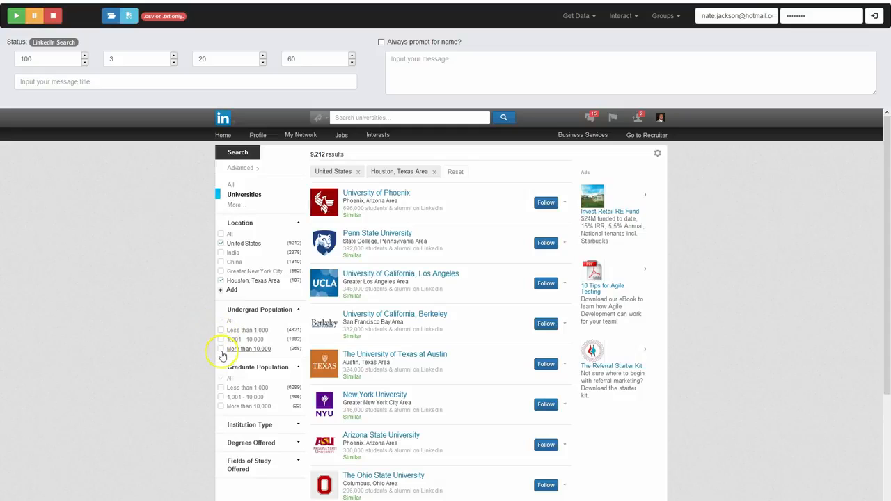
# Limit the undergrad population to More than 10,000 and remove the United States location filter
pyautogui.click(222, 353)
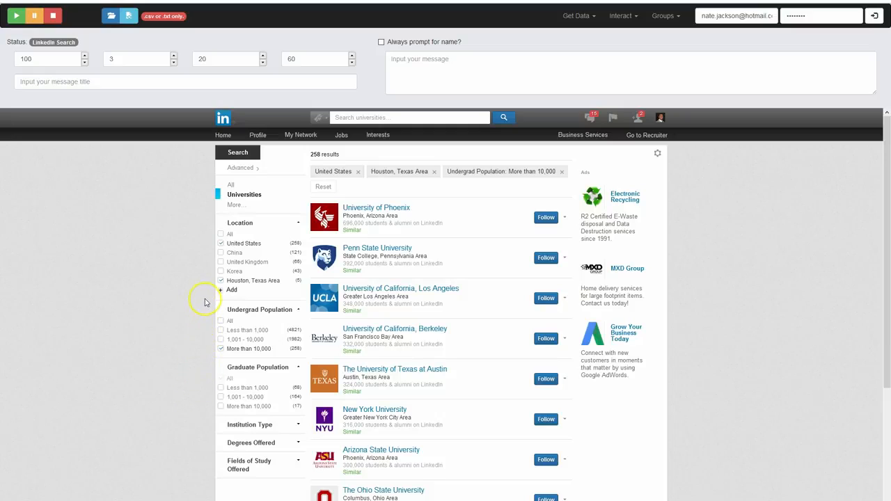
pyautogui.click(221, 244)
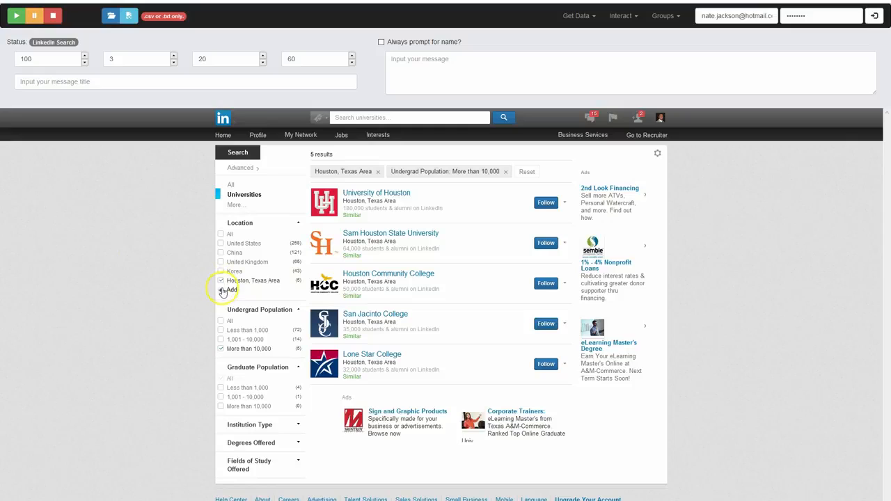
# Add San Antonio, Texas Area and Dallas/Fort Worth Area to the university location filters
pyautogui.click(223, 290)
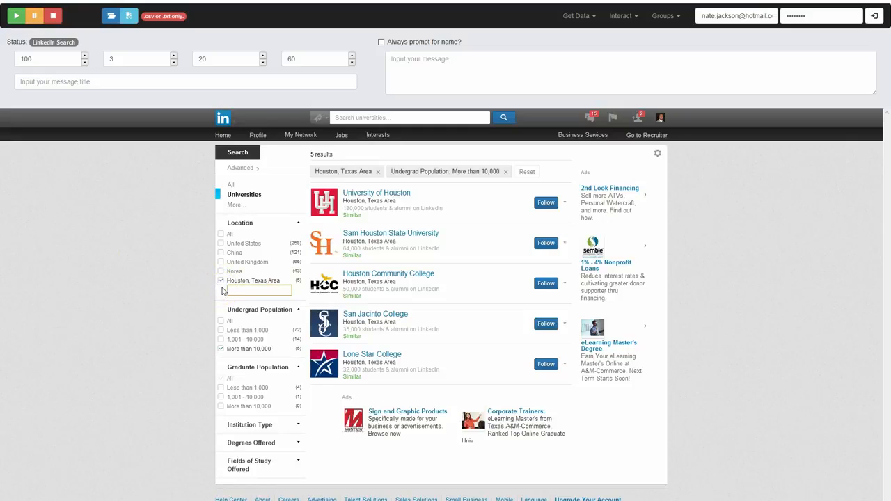
pyautogui.write('Texas')
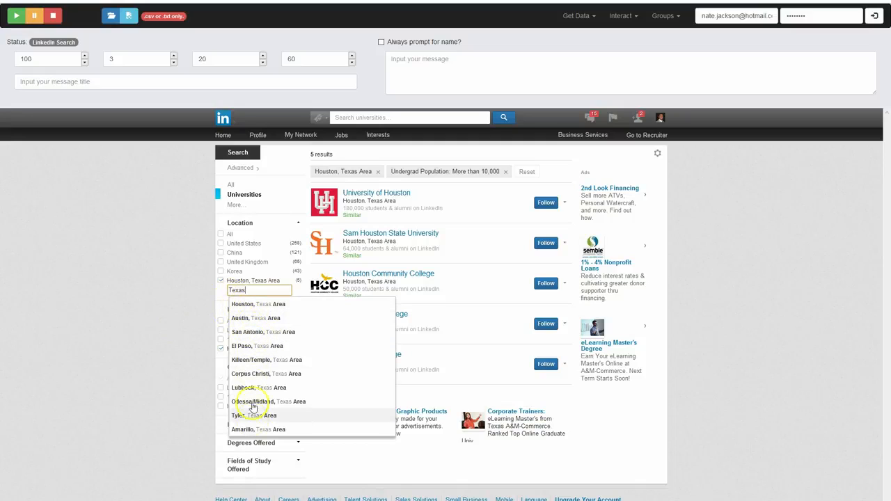
pyautogui.click(252, 332)
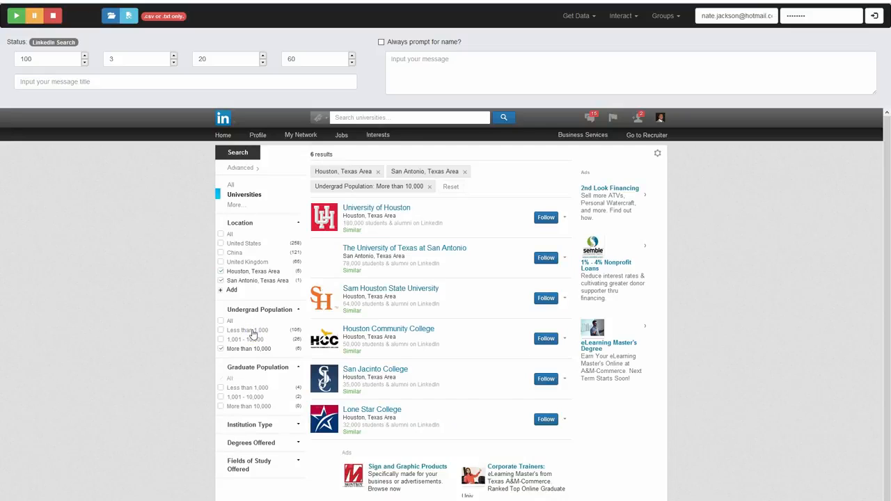
pyautogui.click(231, 291)
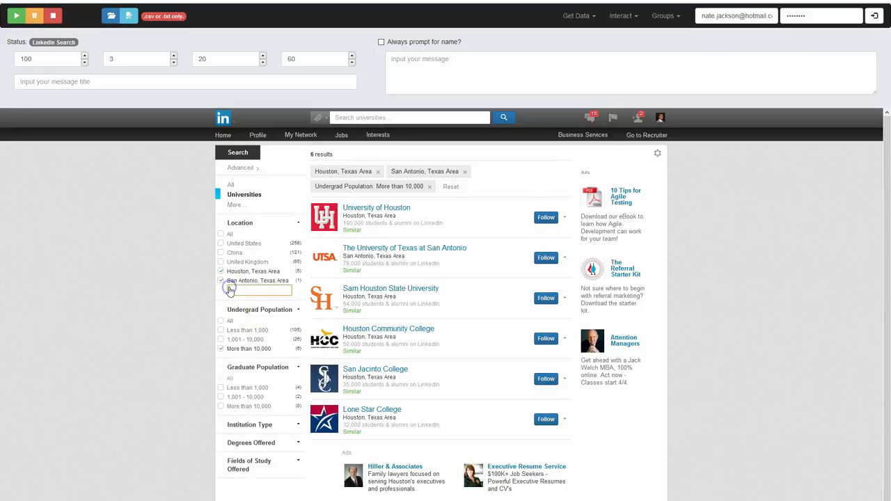
pyautogui.write('dallas')
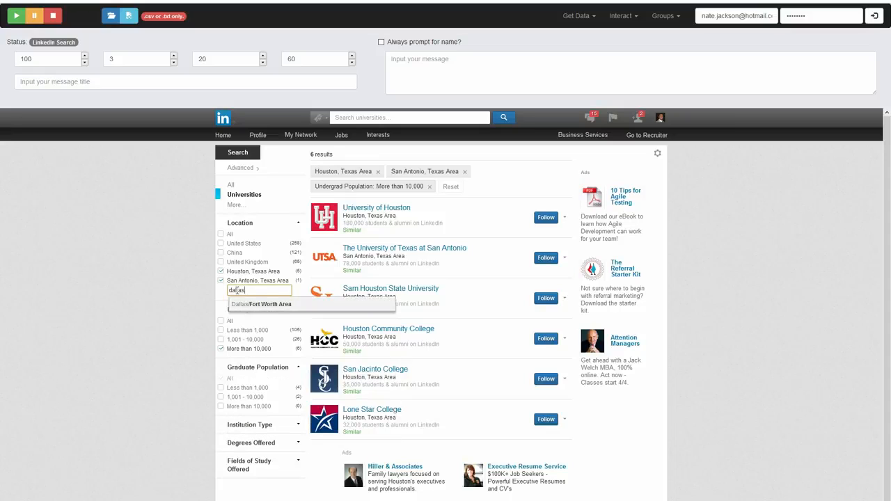
pyautogui.click(265, 304)
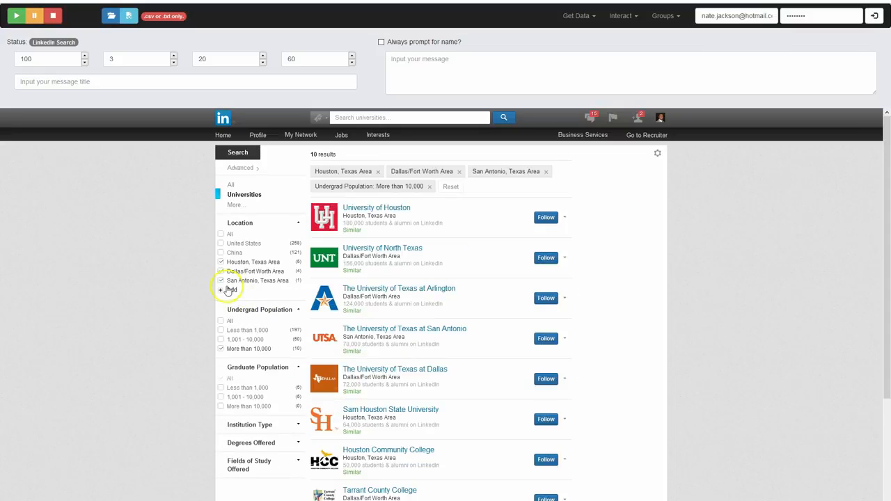
pyautogui.click(225, 290)
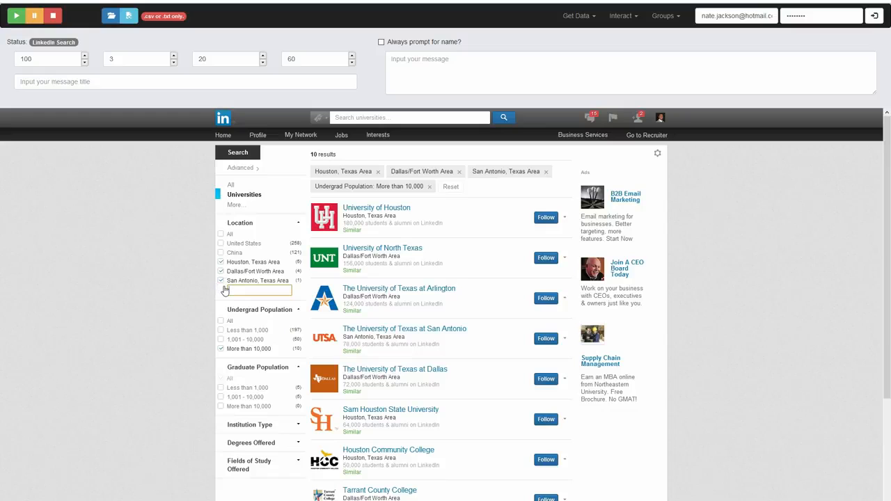
pyautogui.write('Austin')
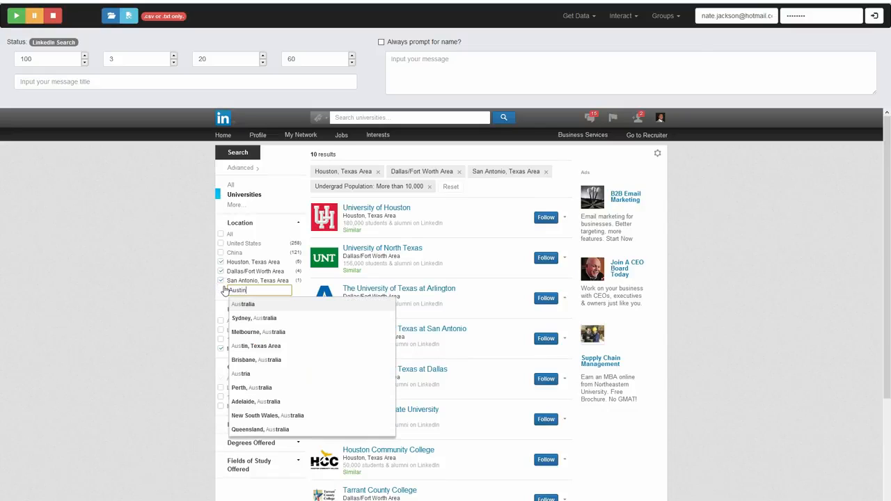
pyautogui.press('Return')
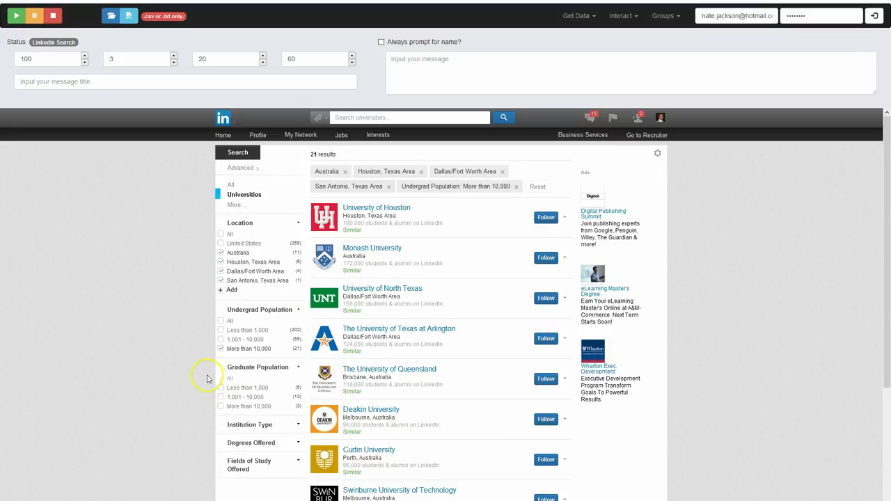
pyautogui.click(221, 252)
# Add Austin, Texas Area to the university location filters
pyautogui.click(222, 293)
pyautogui.write('austin')
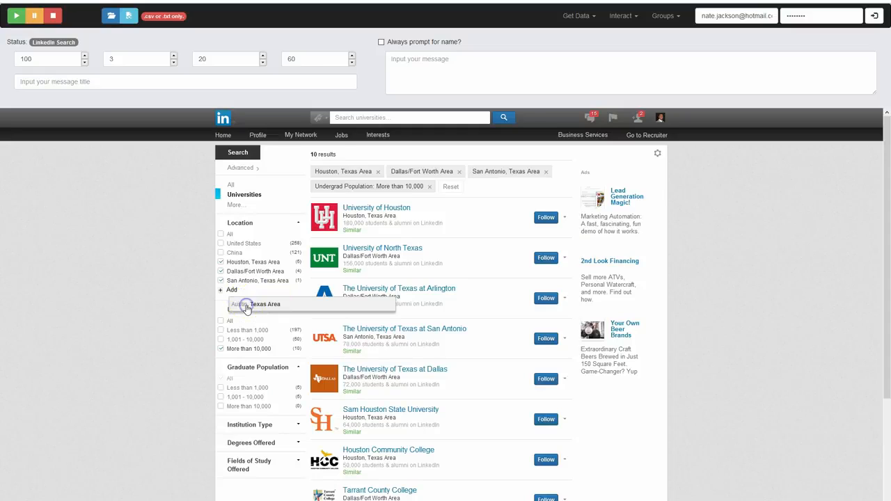
pyautogui.click(241, 305)
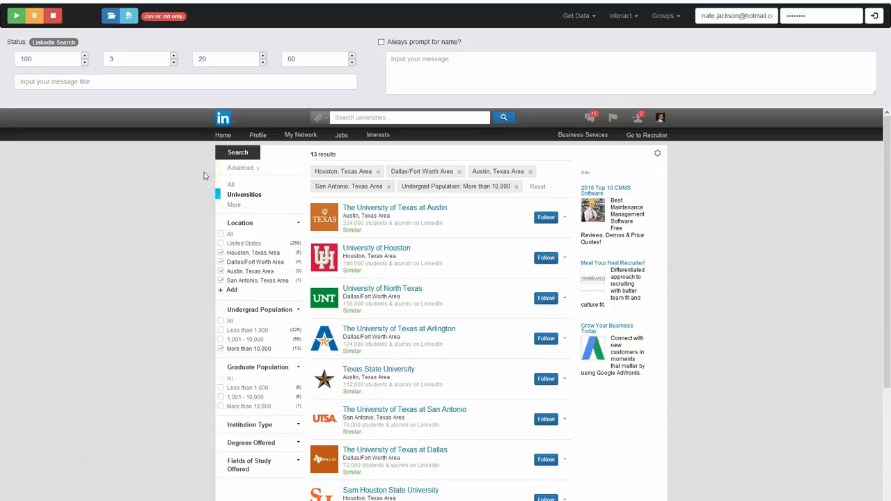
# Set TexasUniversities.csv on the Desktop as the save file for the university search results
pyautogui.click(17, 16)
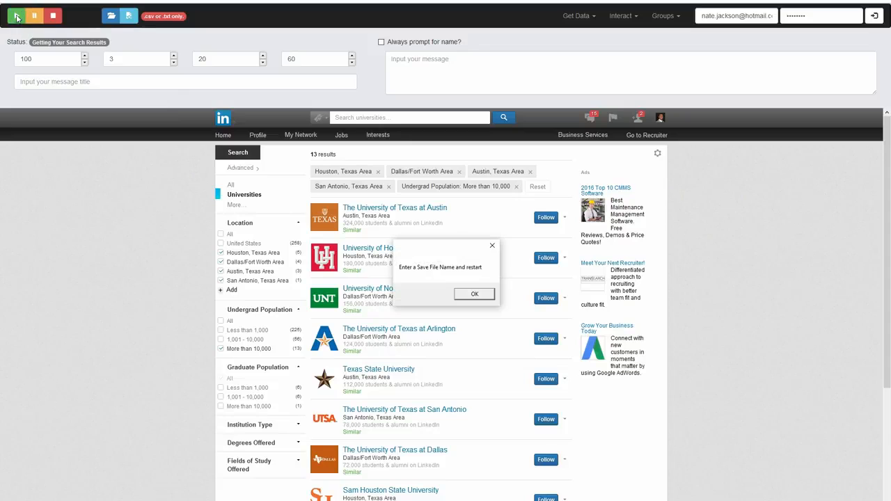
pyautogui.click(465, 294)
pyautogui.click(128, 15)
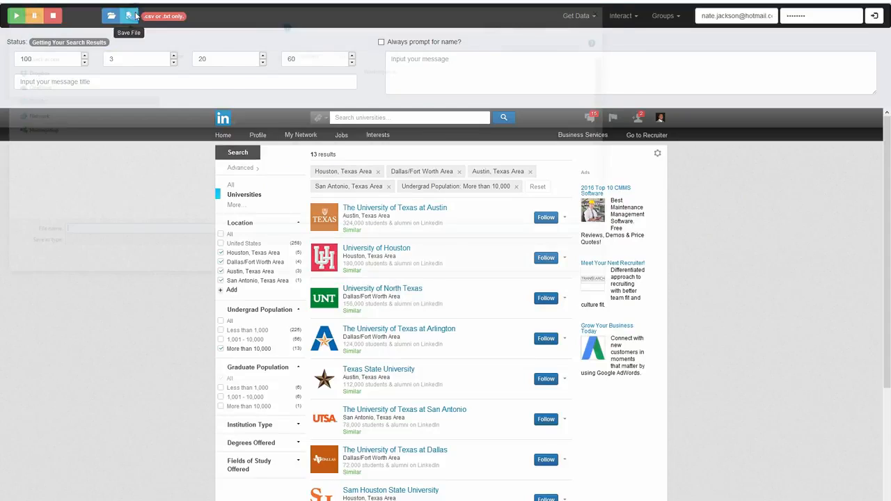
pyautogui.write('TexasUniversities.csv')
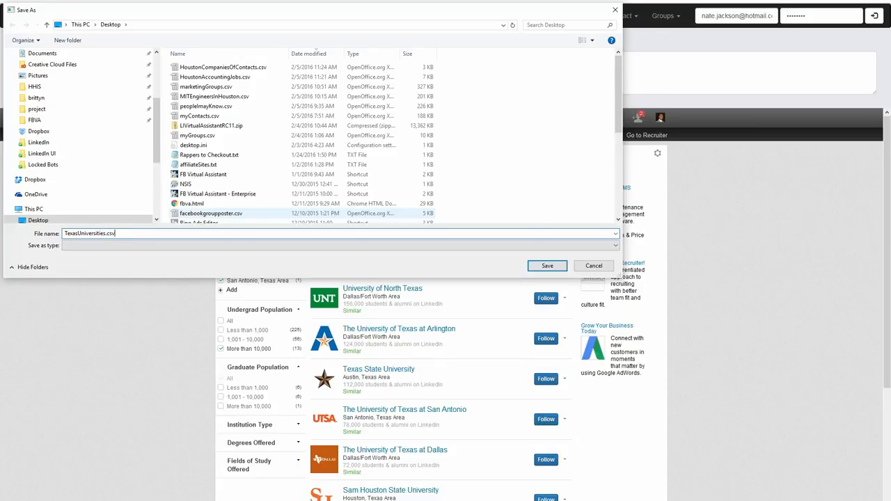
pyautogui.press('Return')
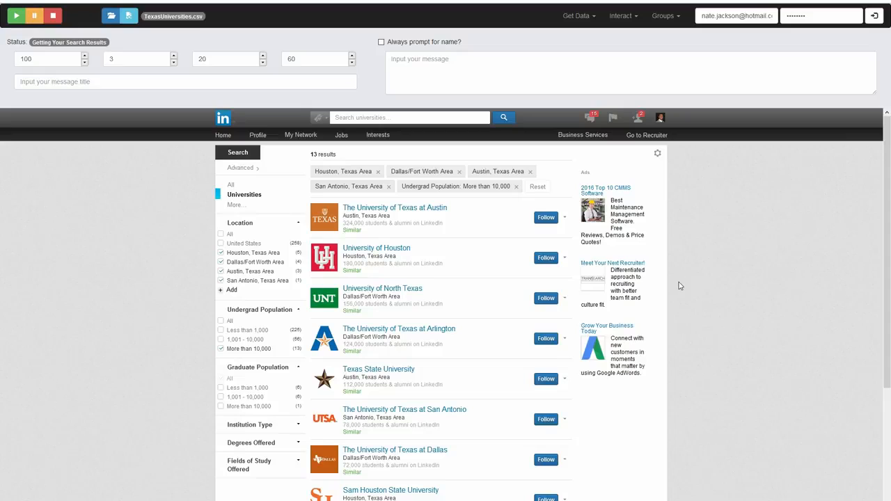
# Run the export of the filtered Texas university results and dismiss the completion message
pyautogui.click(16, 19)
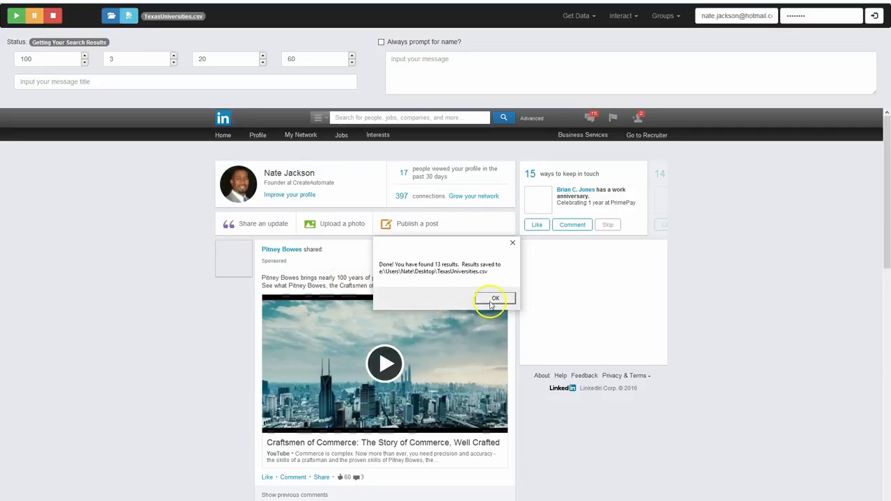
pyautogui.click(493, 300)
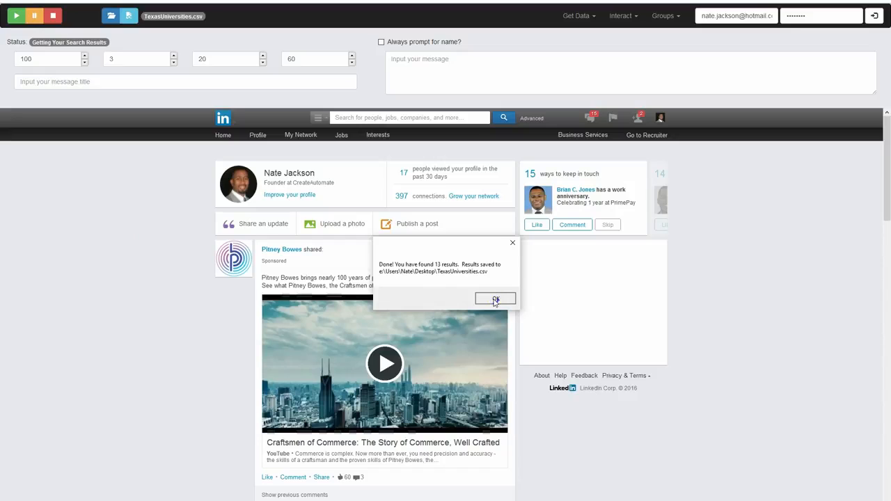
pyautogui.click(495, 300)
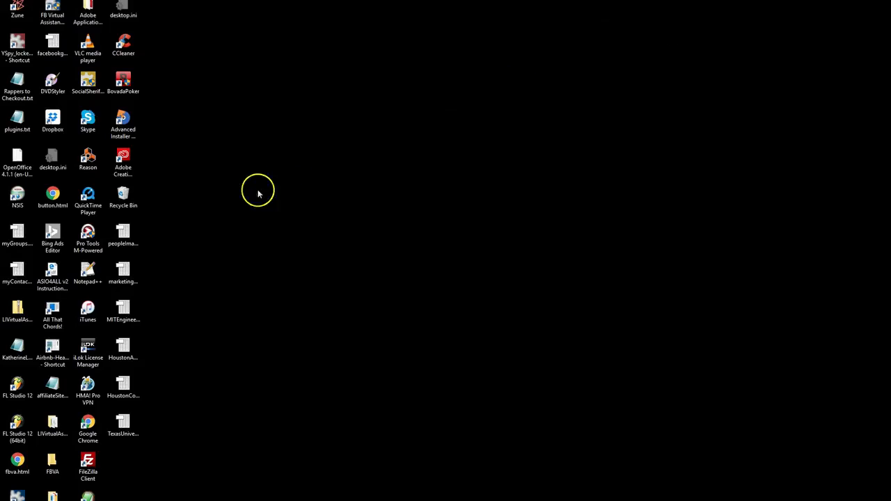
# Open TexasUniversities.csv from the desktop with Unicode (UTF-8) and comma separation, and review the exported university URLs and column headings
pyautogui.click(124, 426)
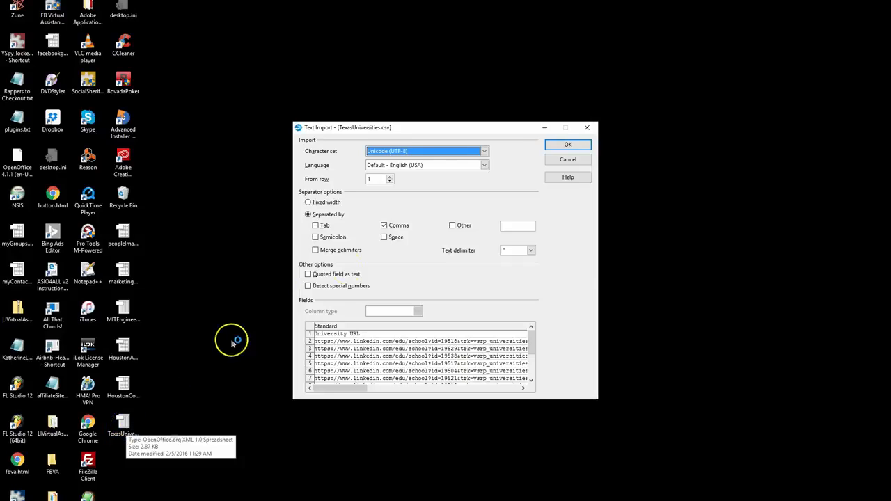
pyautogui.click(567, 147)
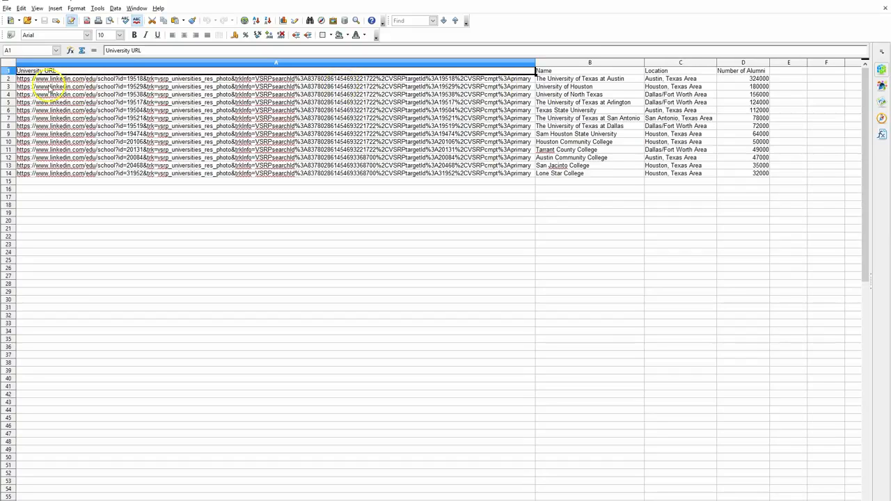
pyautogui.click(382, 79)
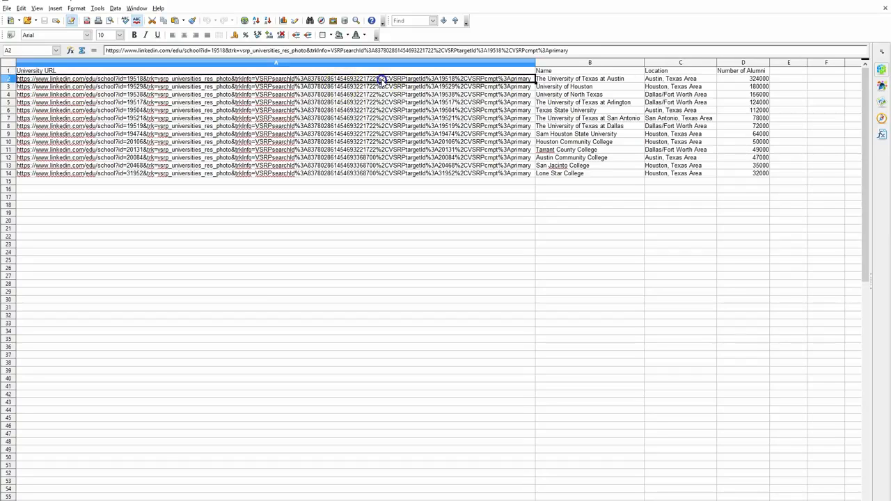
pyautogui.click(380, 87)
pyautogui.click(379, 94)
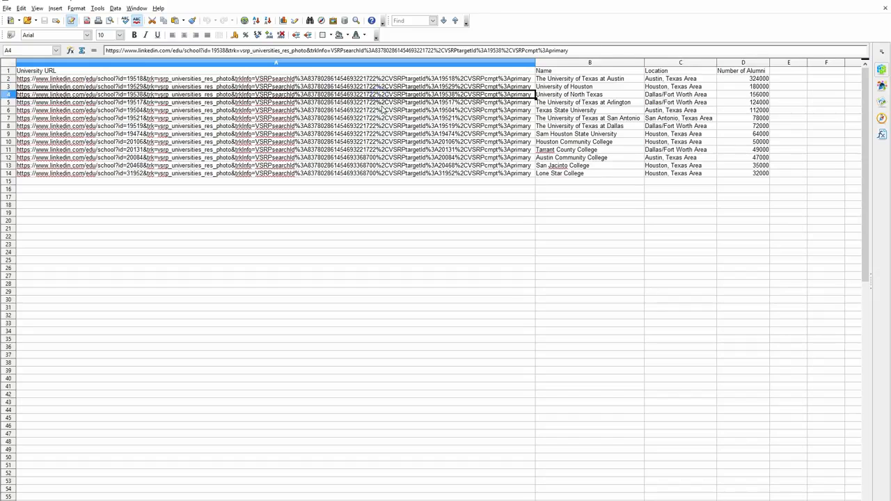
pyautogui.click(382, 102)
pyautogui.click(383, 118)
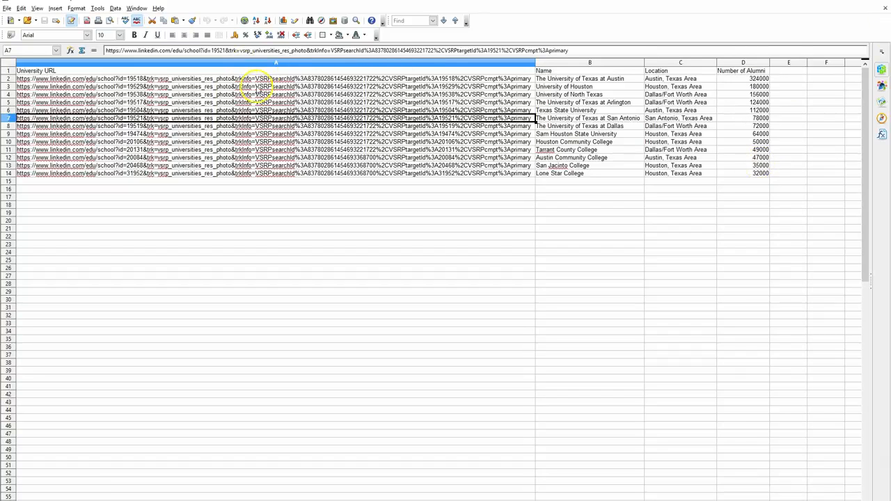
pyautogui.click(538, 71)
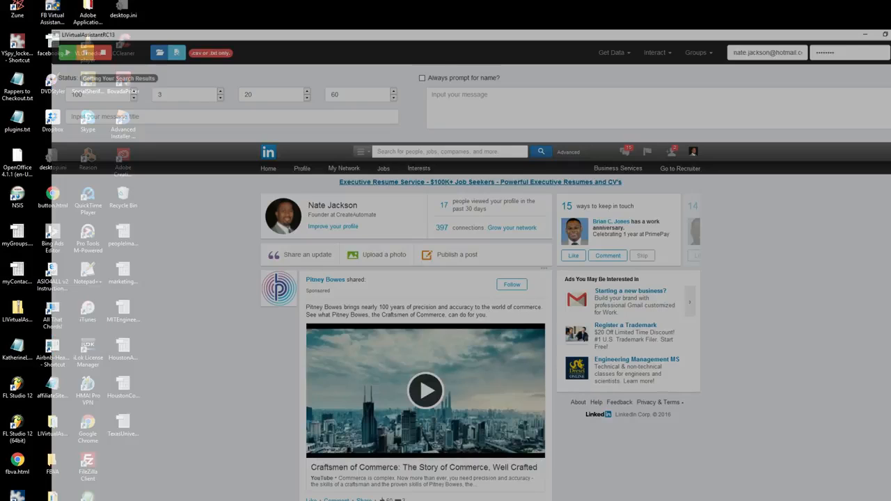
# Return to the LinkedIn assistant and search for people who studied at Massachusetts Institute of Technology
pyautogui.click(428, 151)
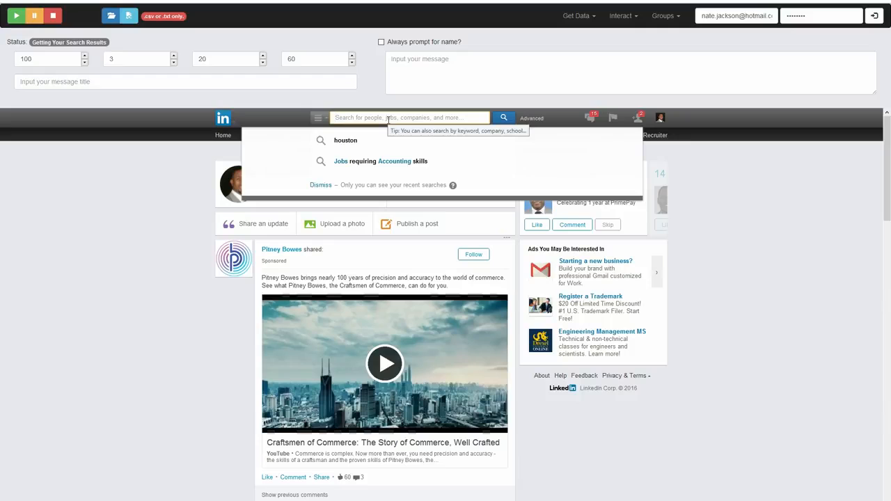
pyautogui.write('MIT')
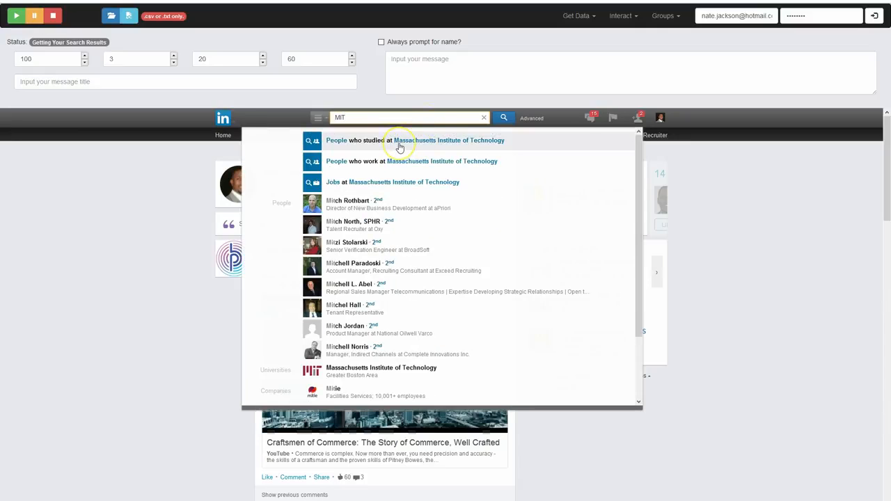
pyautogui.click(398, 142)
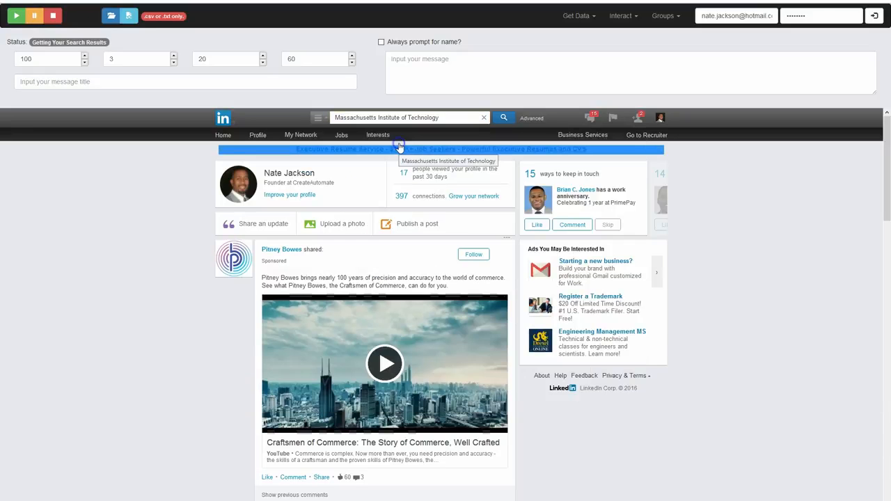
pyautogui.click(499, 122)
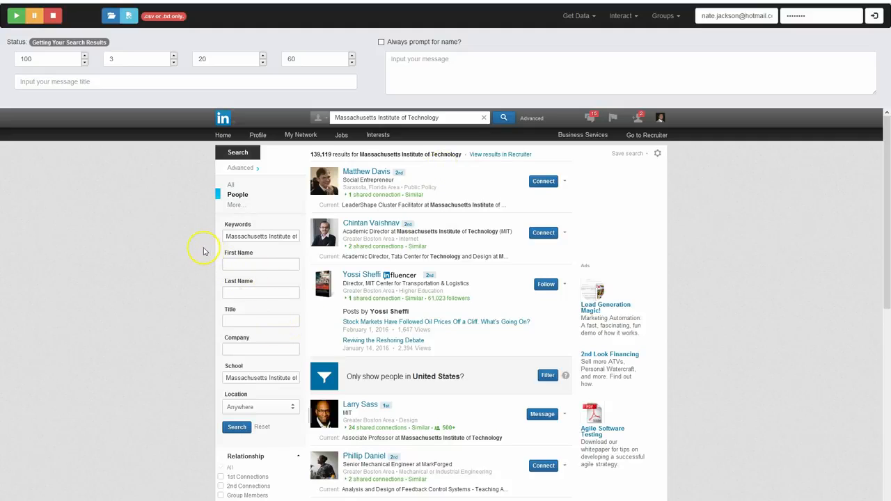
# Filter the people results by the relationships 2nd Connections and 3rd + Everyone Else
pyautogui.scroll(-3, 204, 252)
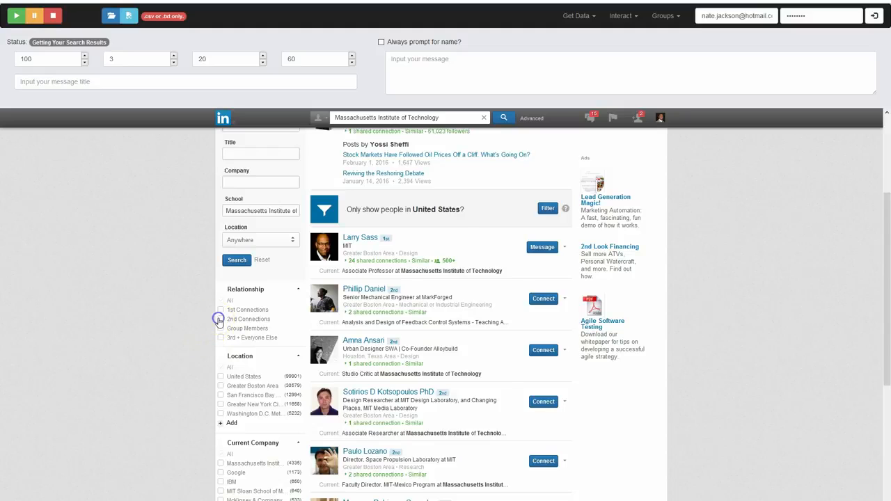
pyautogui.click(219, 319)
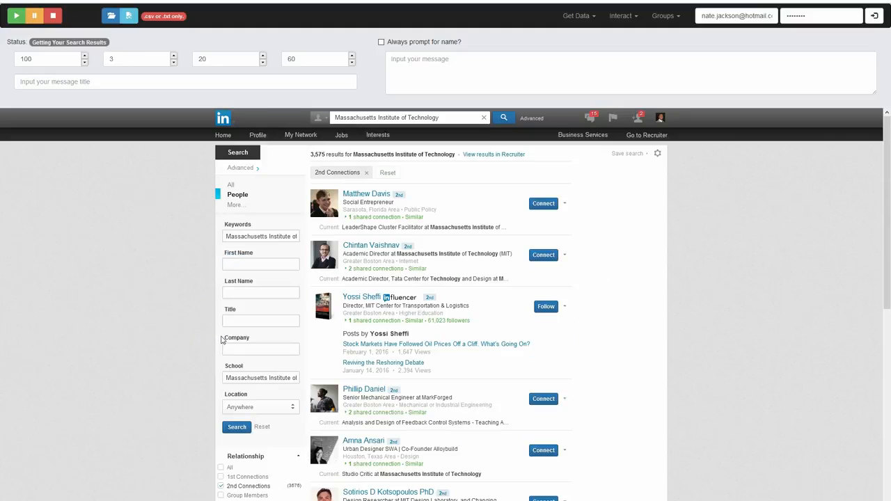
pyautogui.scroll(-2, 209, 369)
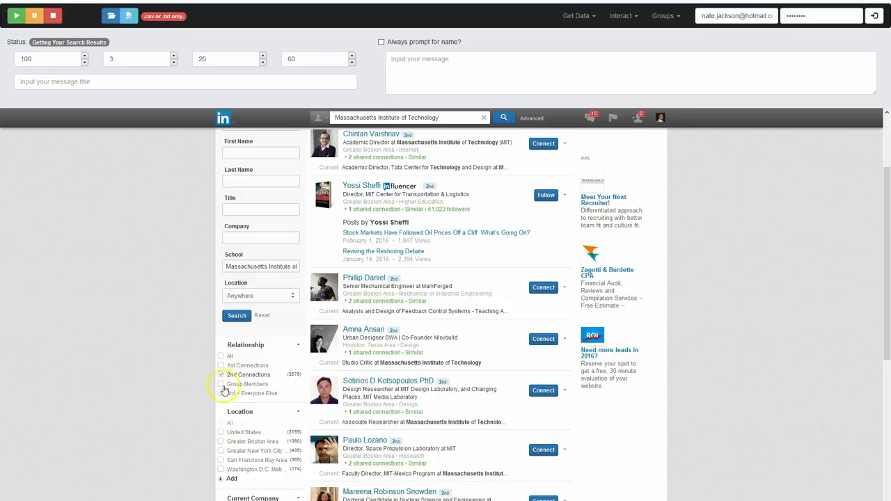
pyautogui.click(221, 394)
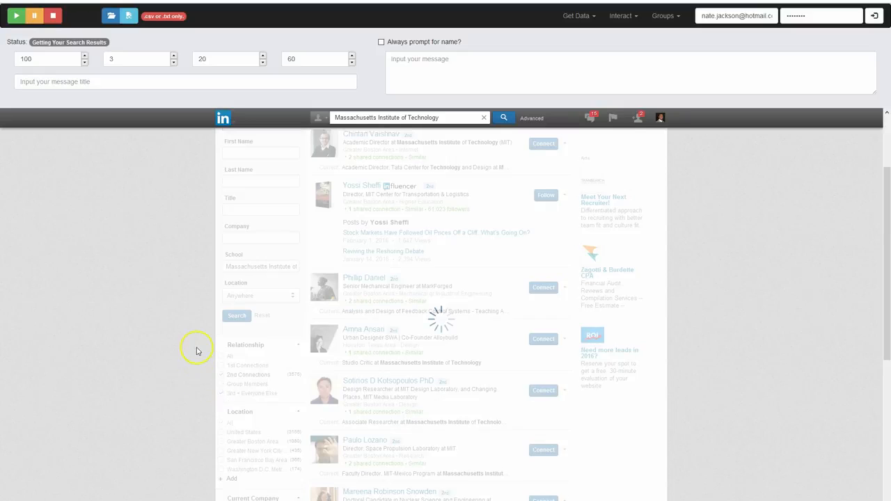
# Limit the people results to those whose current company is Massachusetts Institute of Technology (MIT)
pyautogui.scroll(-4, 197, 349)
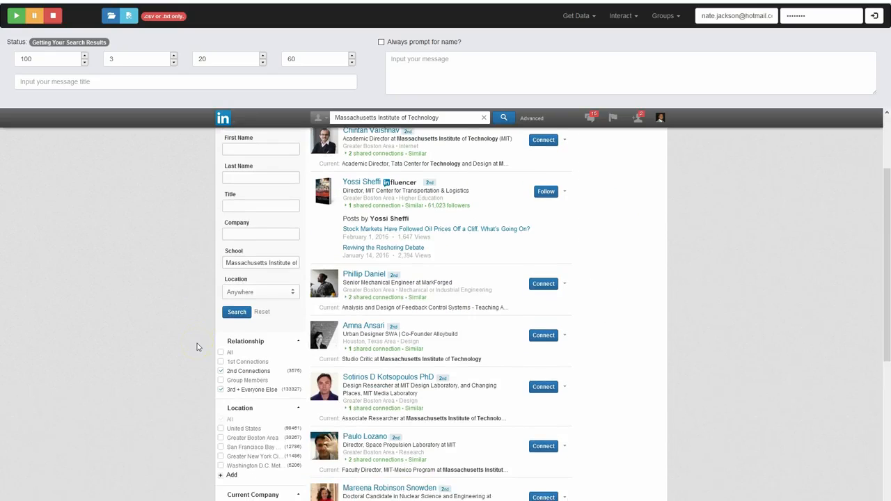
pyautogui.scroll(-2, 533, 337)
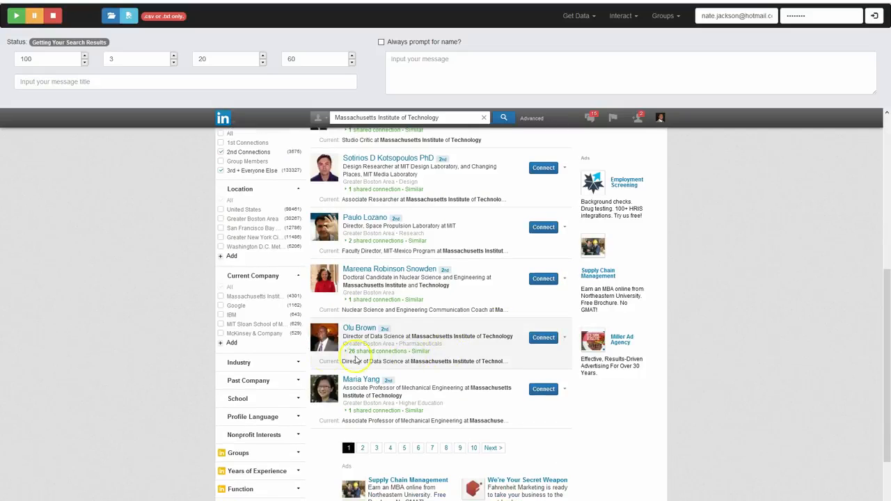
pyautogui.scroll(6, 317, 351)
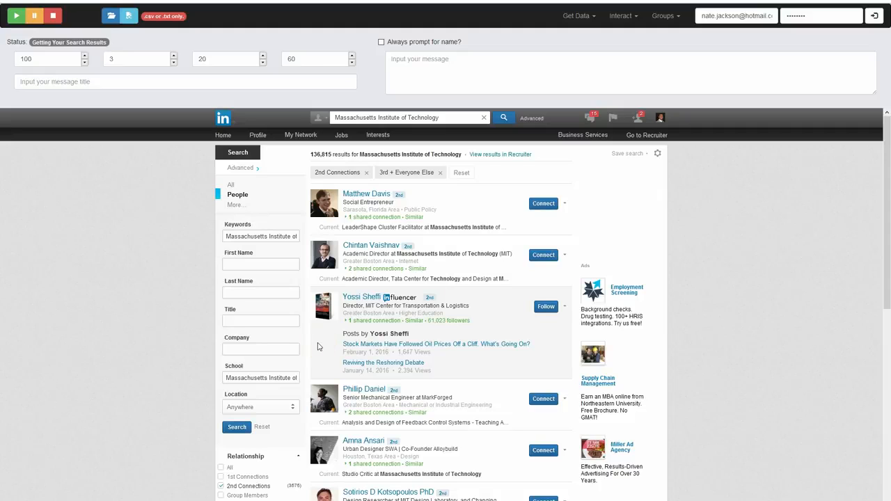
pyautogui.scroll(-5, 194, 320)
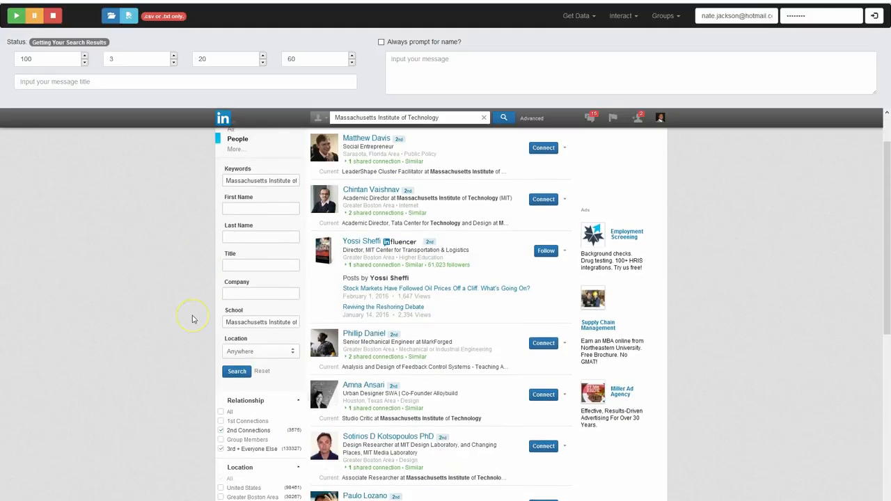
pyautogui.scroll(-2, 194, 320)
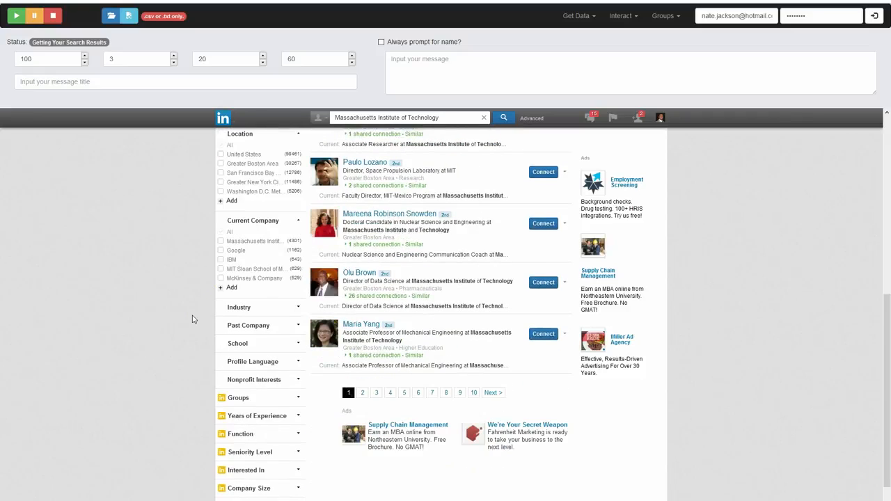
pyautogui.click(220, 241)
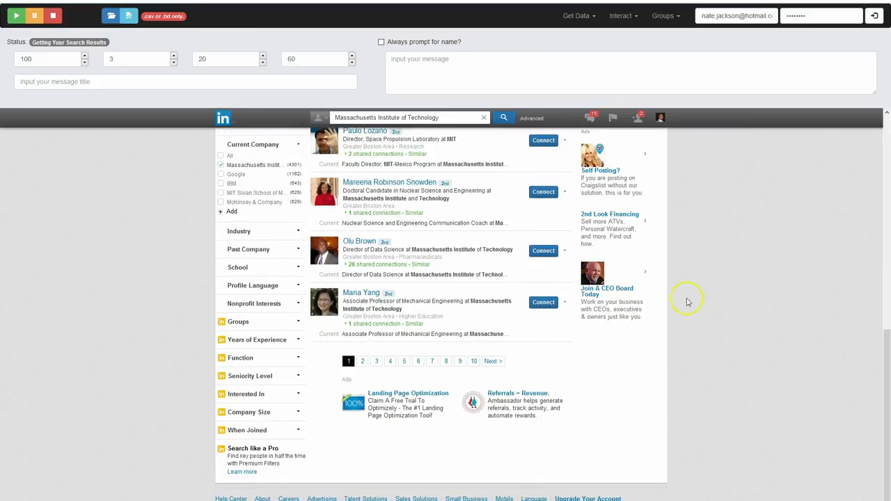
pyautogui.click(403, 362)
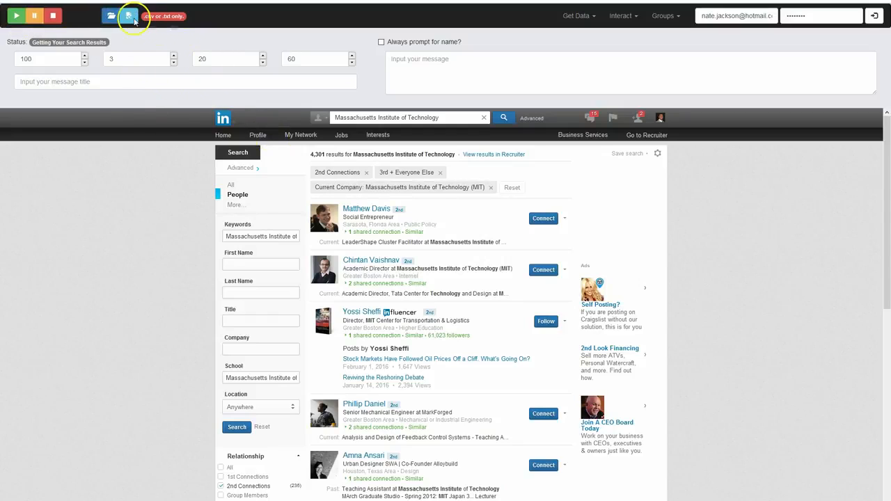
pyautogui.click(130, 17)
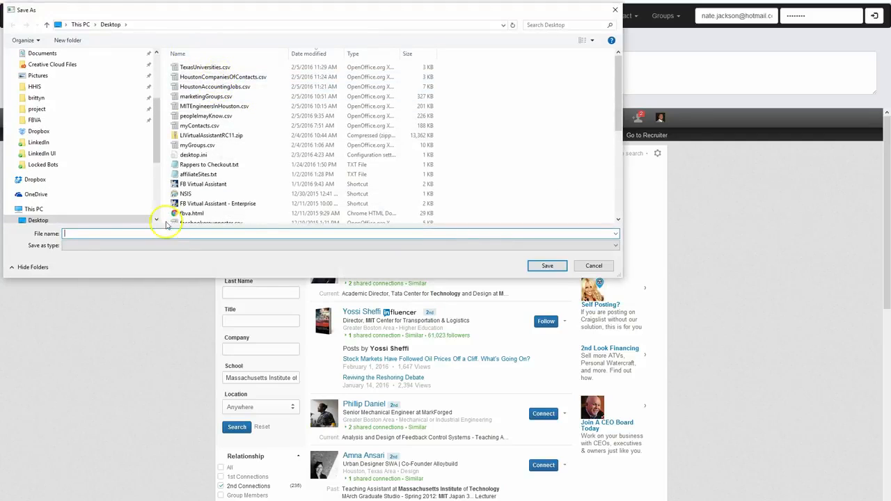
pyautogui.click(594, 265)
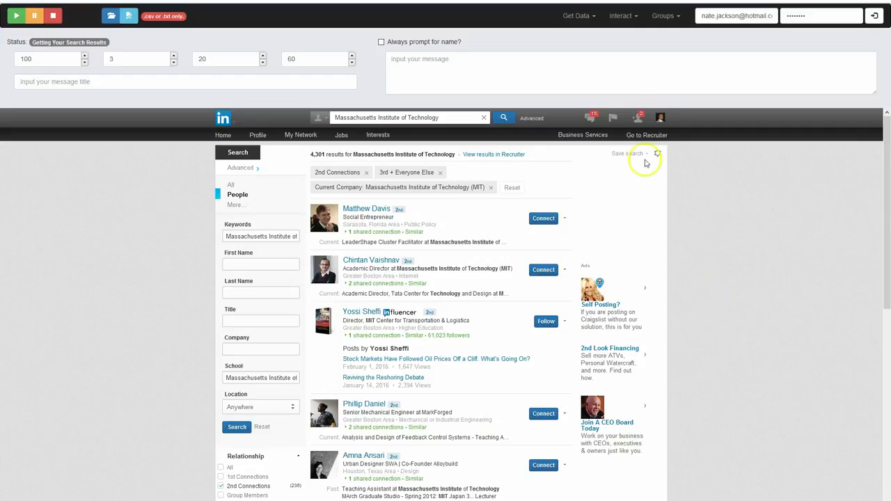
# Search Posts for Massachusetts Institute of Technology and limit the authors to Arianna Huffington
pyautogui.click(318, 118)
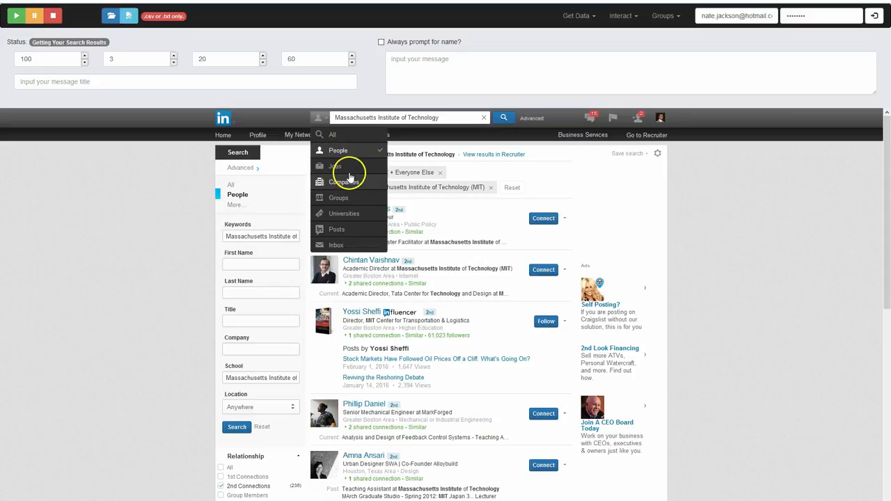
pyautogui.click(342, 230)
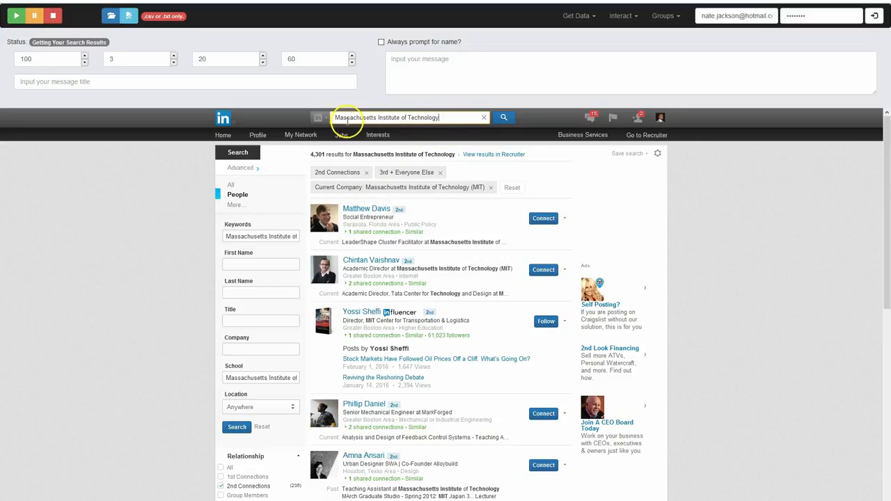
pyautogui.click(321, 118)
pyautogui.click(323, 234)
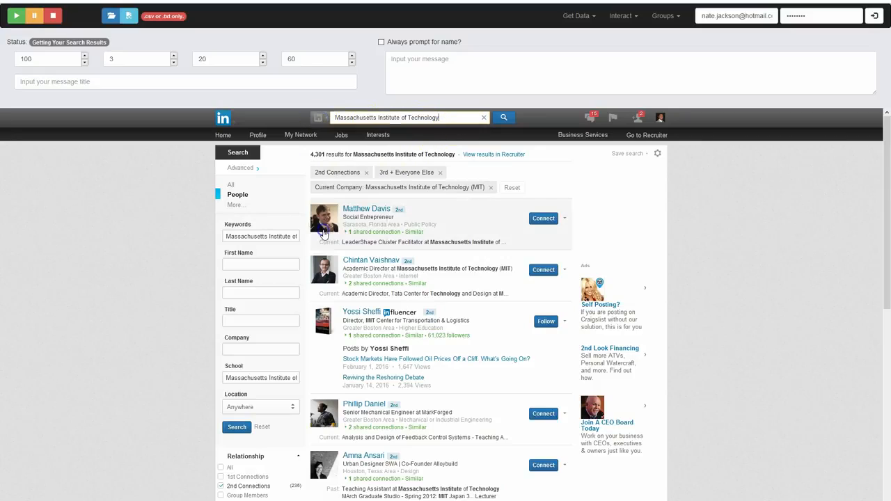
pyautogui.click(504, 119)
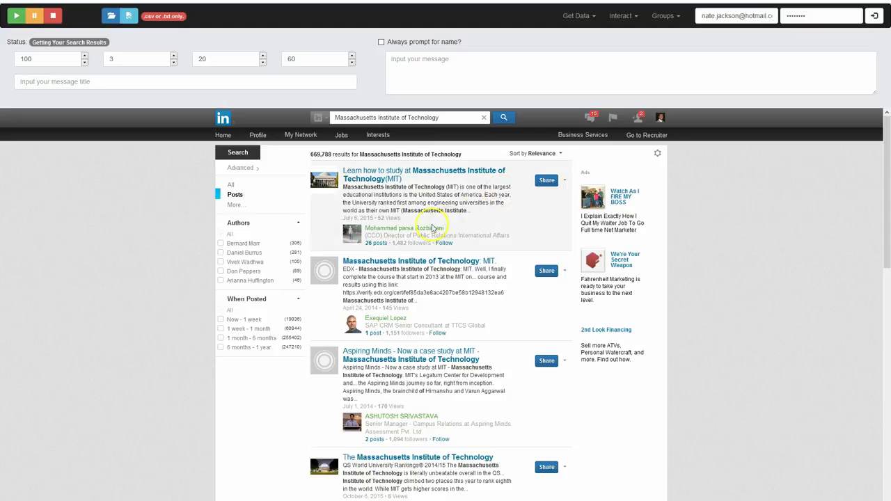
pyautogui.click(219, 281)
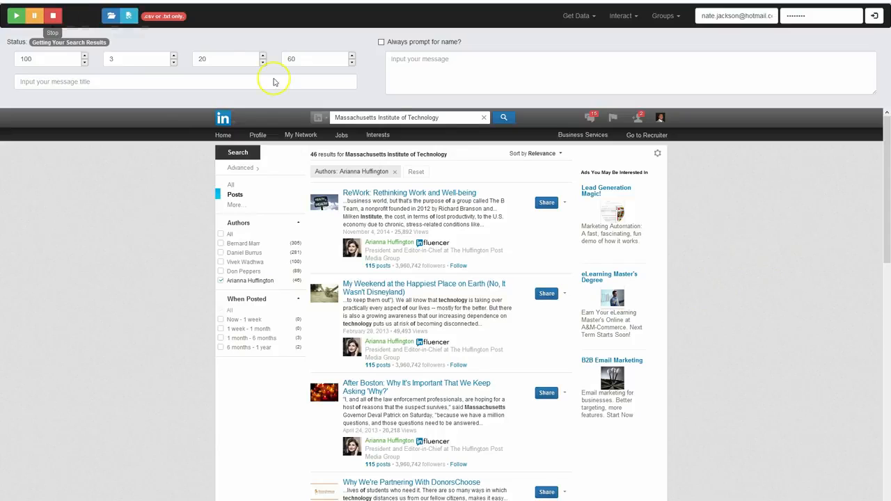
# Set HuffingtonMITPosts.csv on the Desktop as the save file for the post results
pyautogui.click(129, 20)
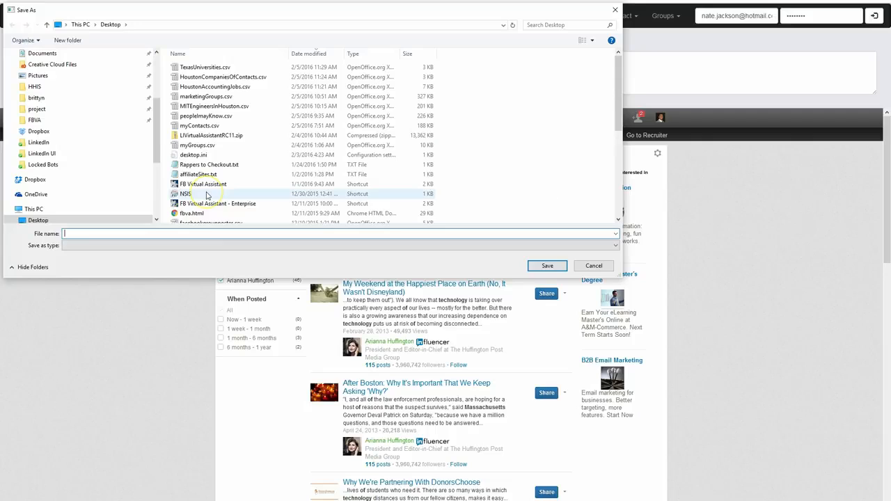
pyautogui.write('HuffingtonMITPosts.csv')
pyautogui.click(529, 270)
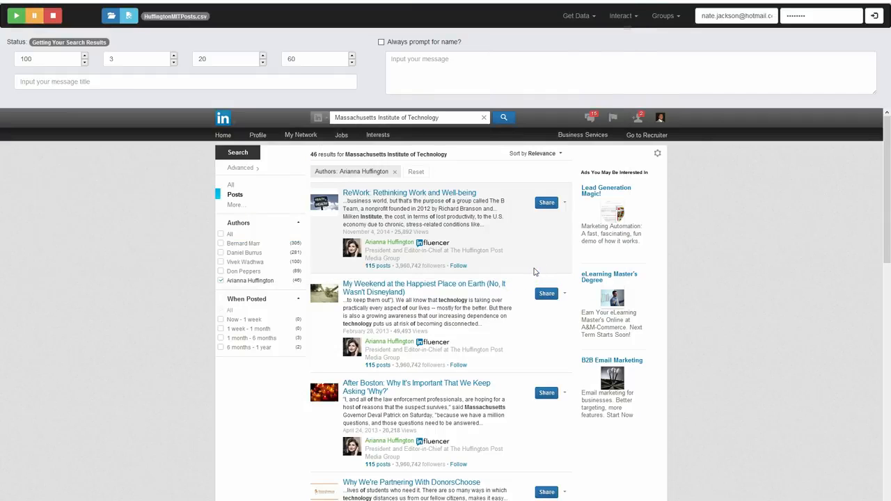
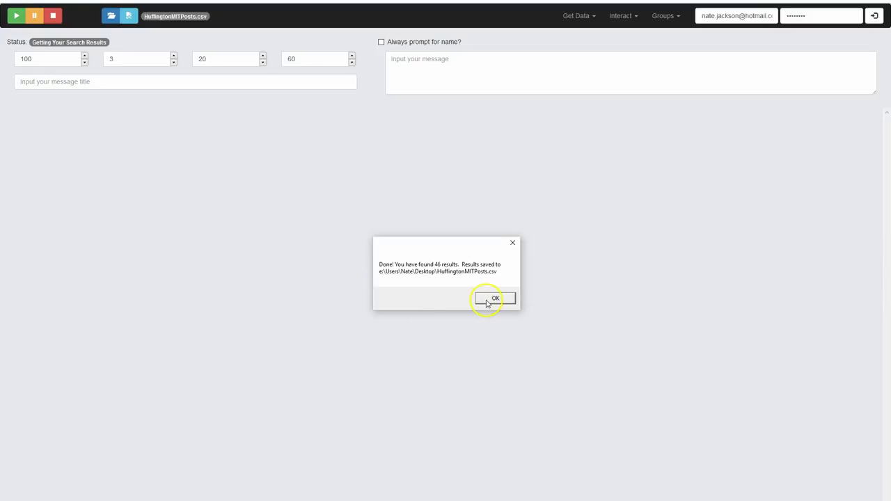
# Close the finished export notice and open HuffingtonMITPosts.csv from the desktop as a spreadsheet with the default import settings
pyautogui.click(488, 299)
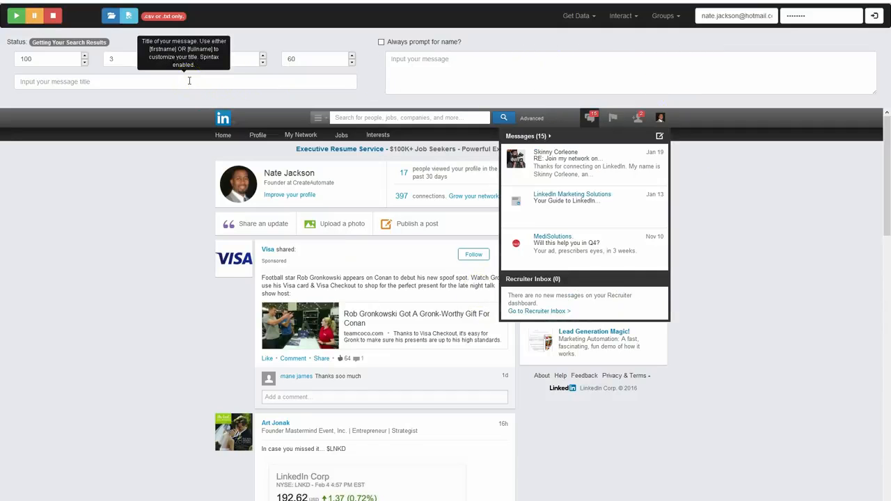
pyautogui.click(773, 200)
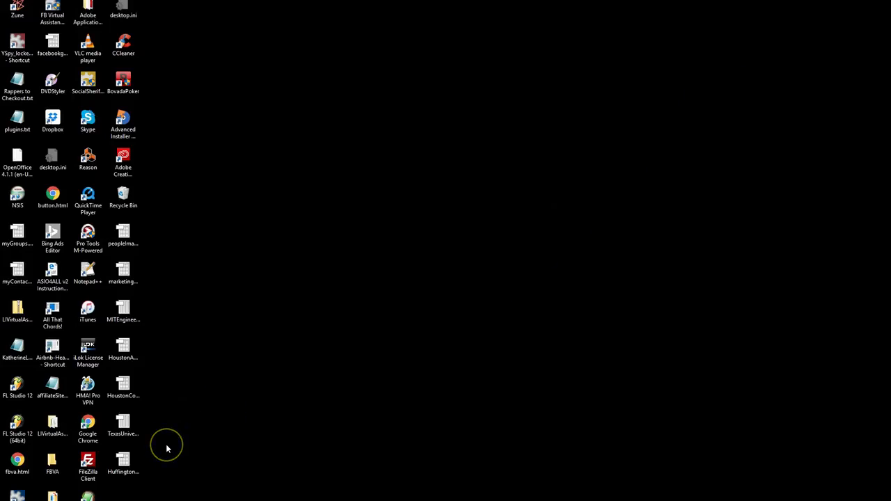
pyautogui.click(123, 456)
pyautogui.doubleClick(128, 459)
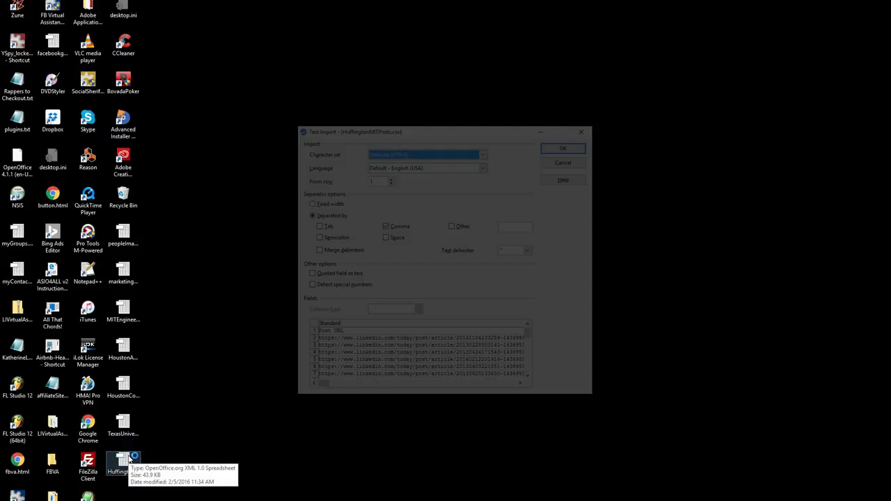
pyautogui.click(551, 145)
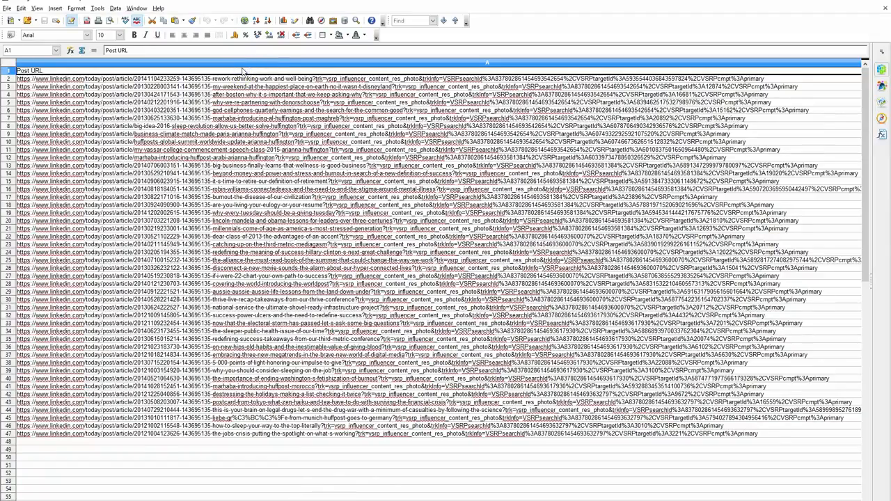
# Review the exported post columns from Post URL through Number of Followers, and close the spreadsheet and OpenOffice
pyautogui.press('Right')
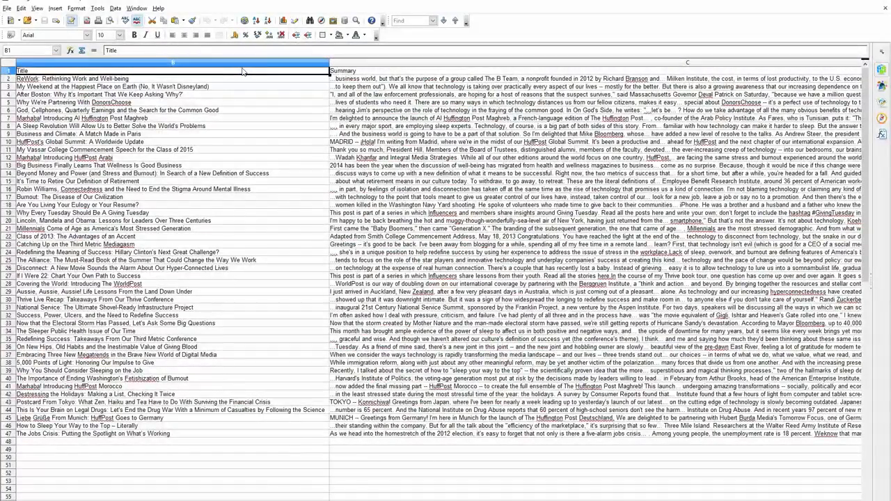
pyautogui.press('Right')
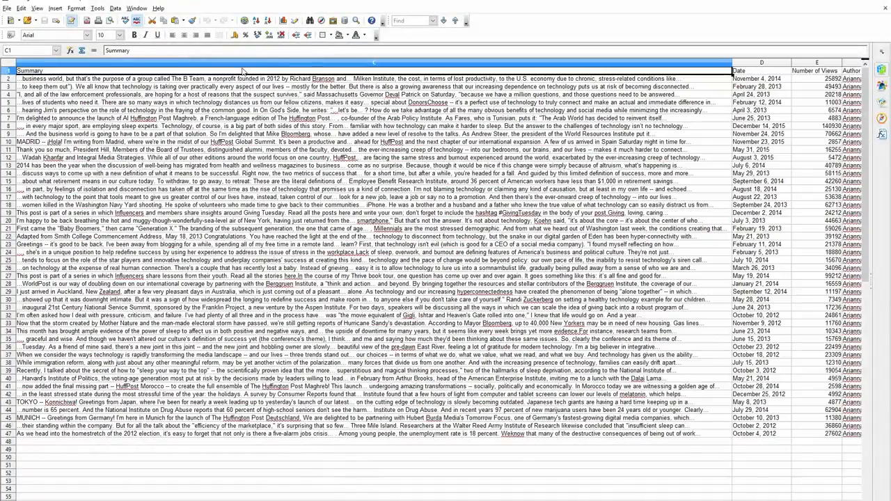
pyautogui.press('Right')
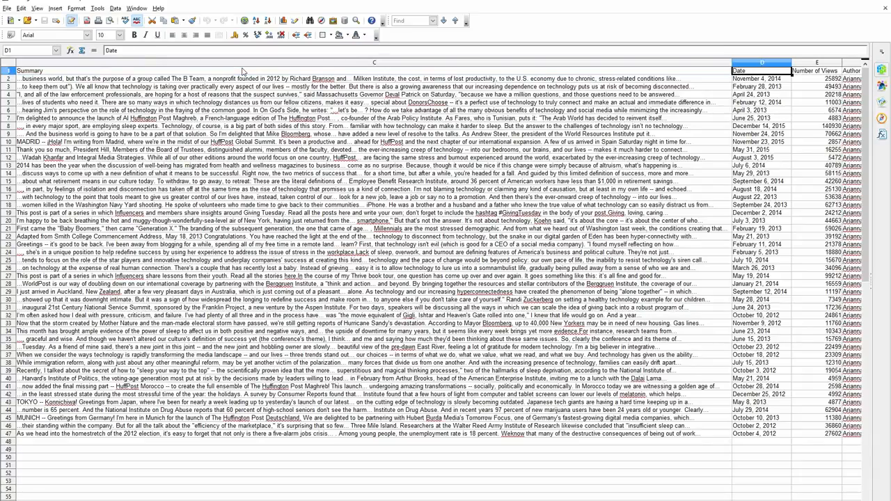
pyautogui.press('Right')
pyautogui.press('Right')
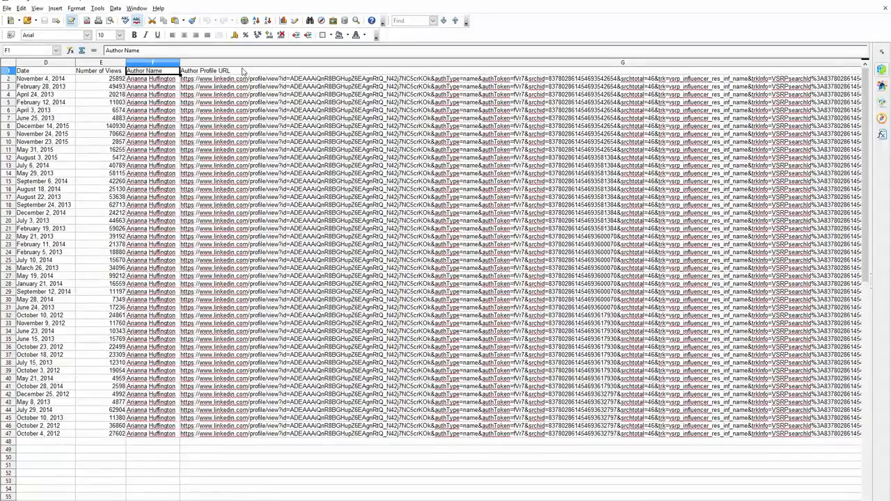
pyautogui.press('Right')
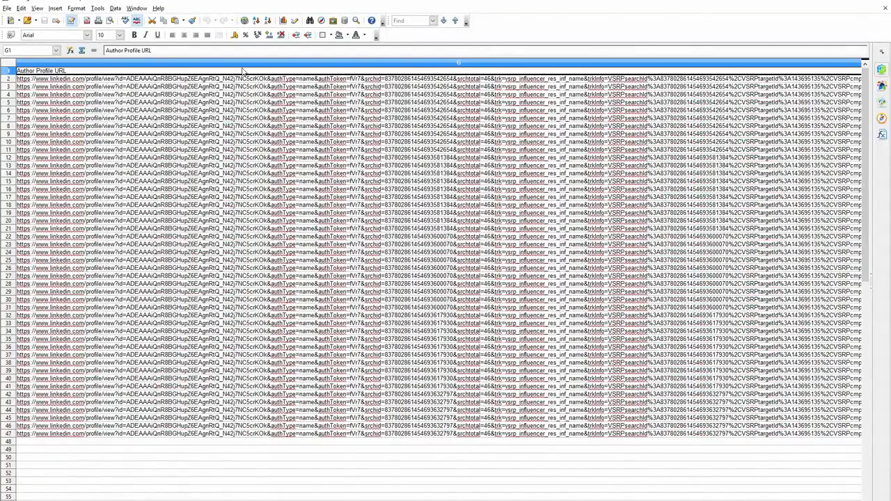
pyautogui.press('Right')
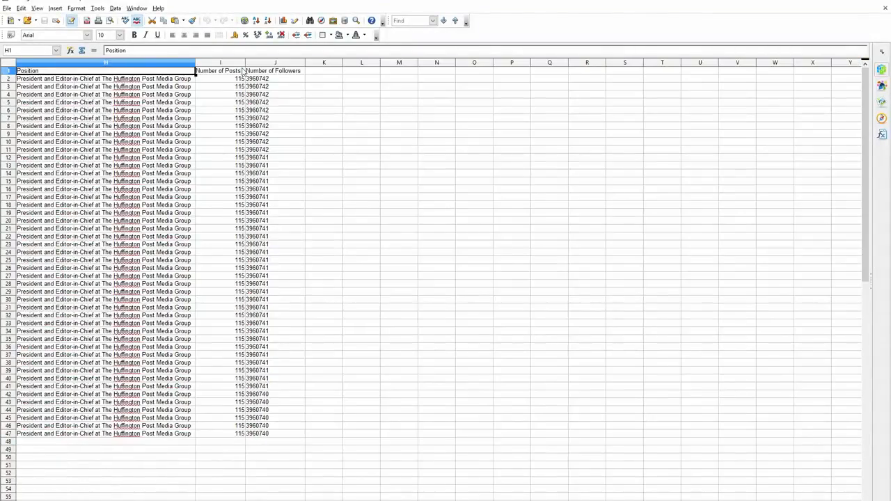
pyautogui.press('Right')
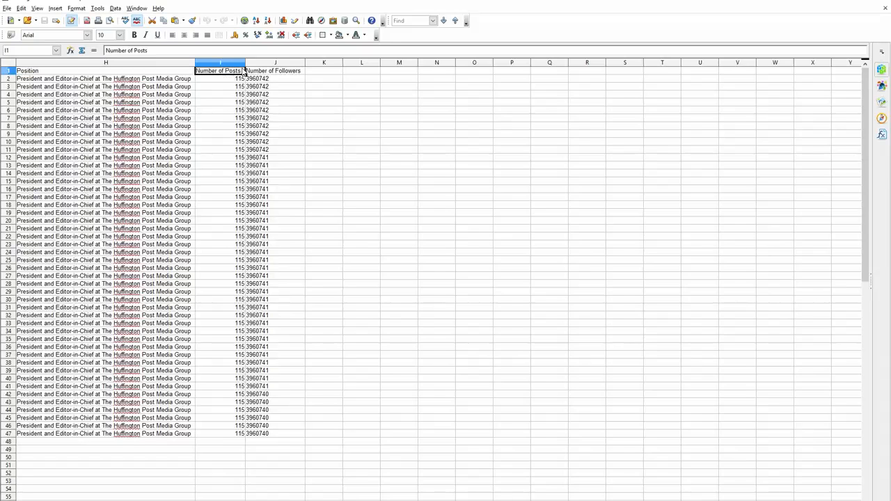
pyautogui.press('Right')
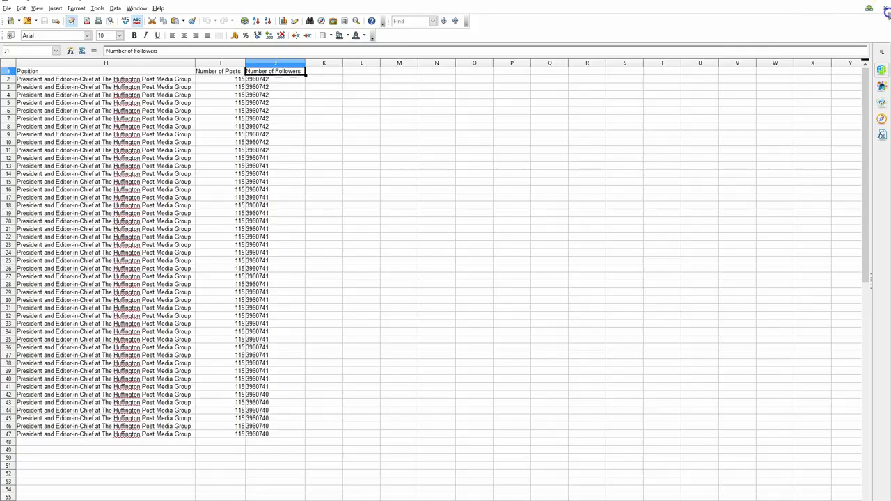
pyautogui.click(886, 8)
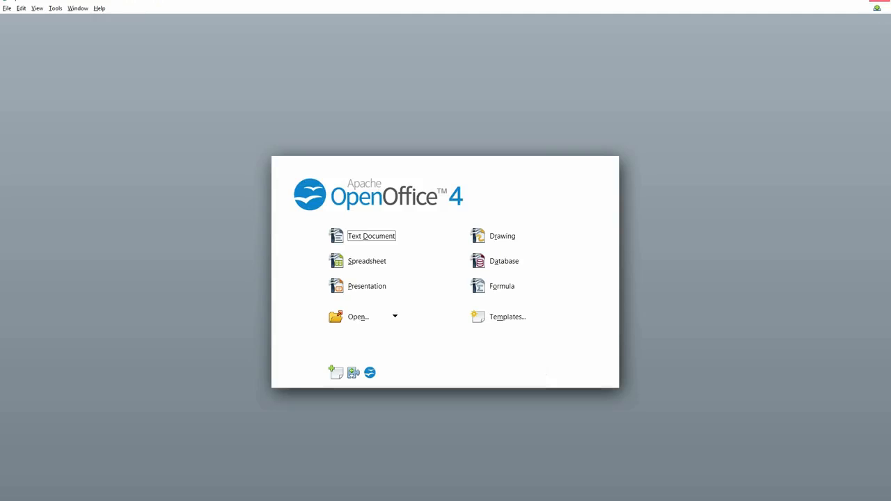
pyautogui.click(880, 1)
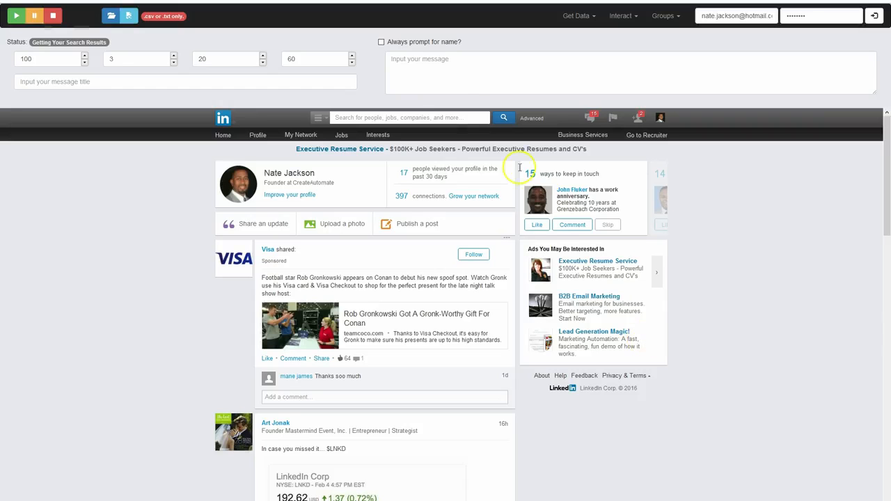
# Activate LinkedIn Search in the virtual assistant and view the available search types
pyautogui.click(595, 17)
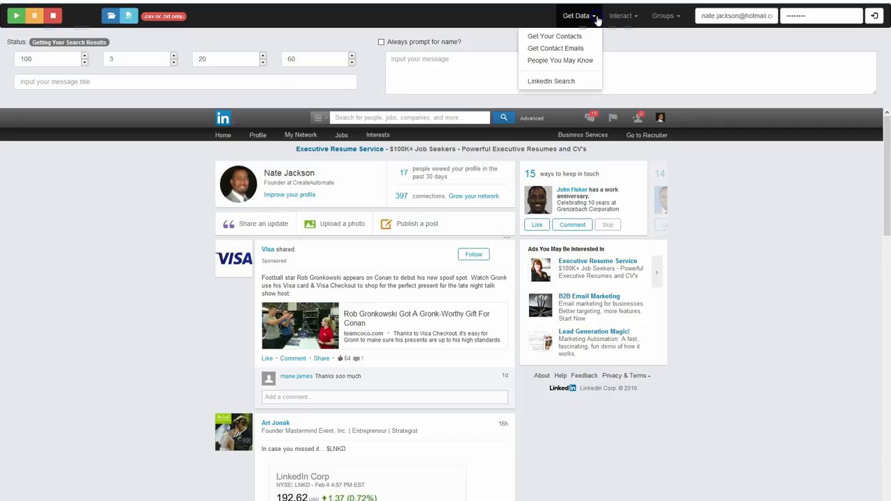
pyautogui.click(563, 81)
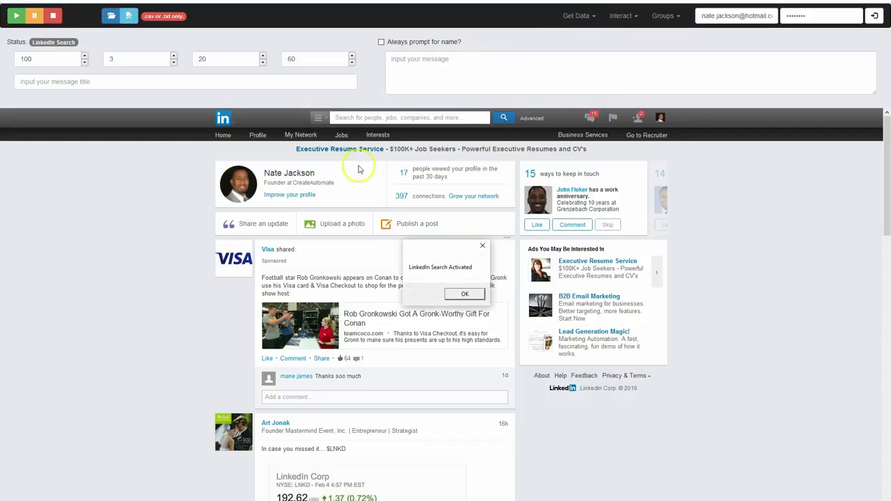
pyautogui.click(472, 295)
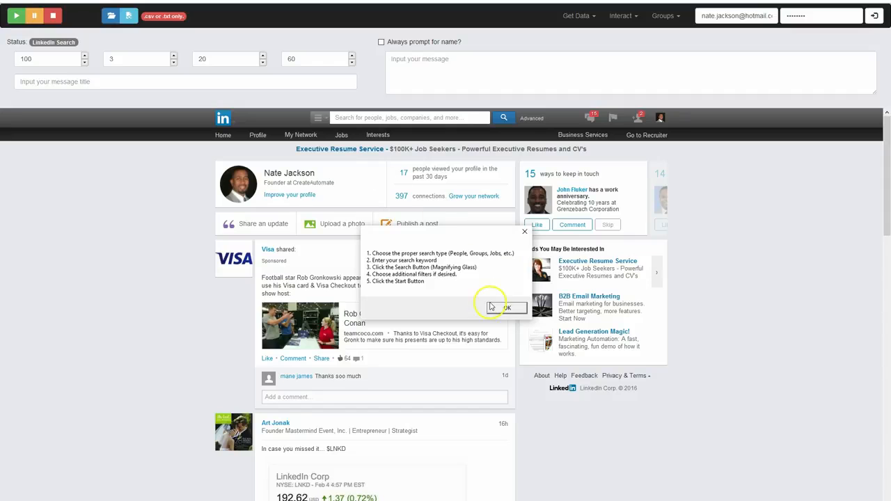
pyautogui.click(493, 305)
pyautogui.click(317, 117)
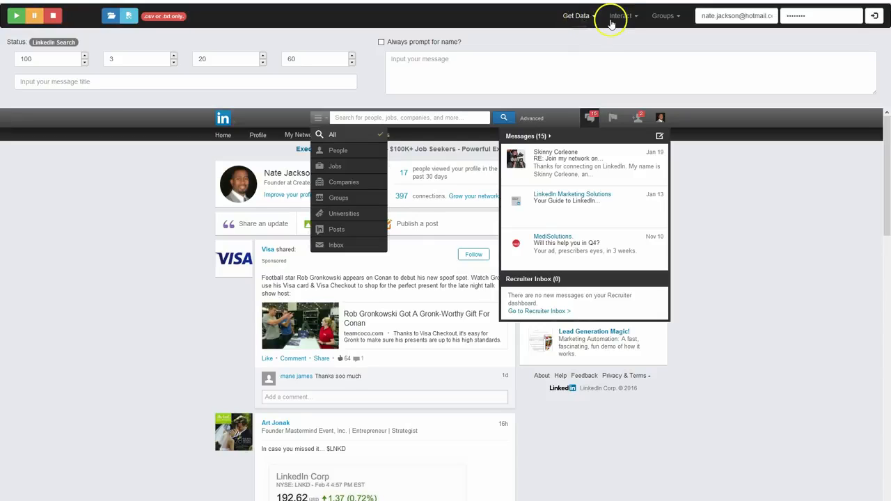
pyautogui.click(616, 16)
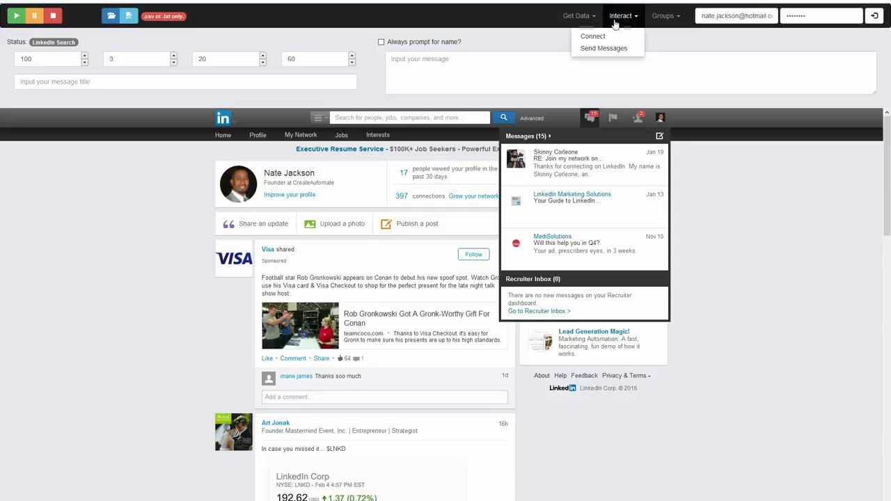
pyautogui.click(664, 18)
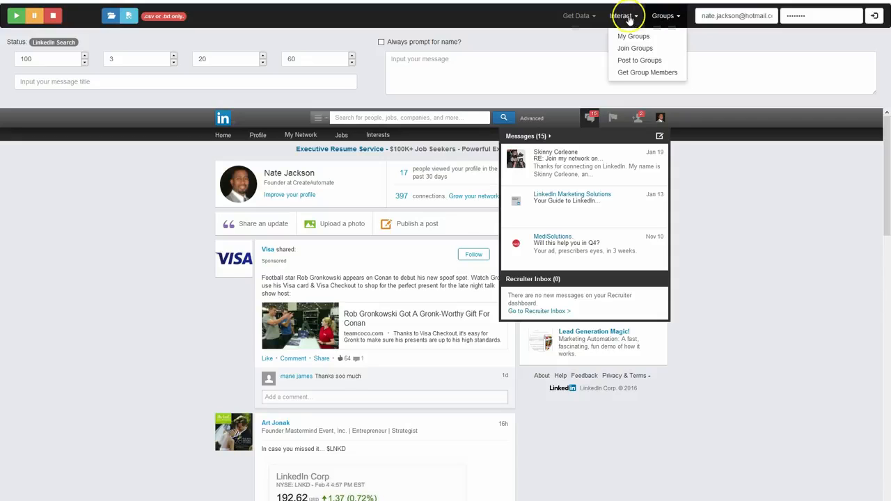
pyautogui.click(636, 18)
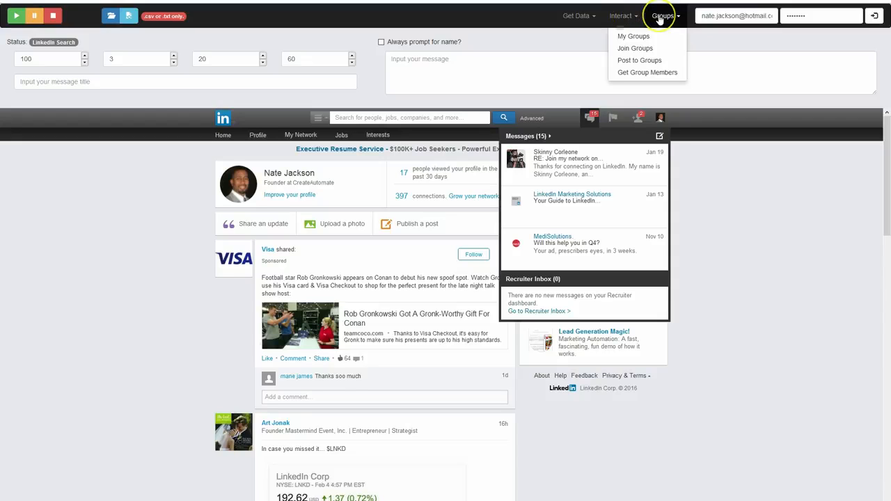
pyautogui.click(664, 17)
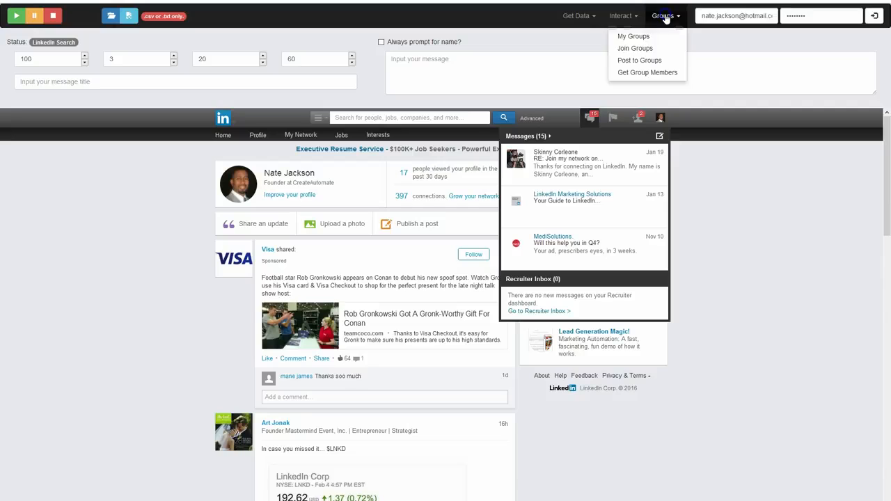
pyautogui.click(628, 21)
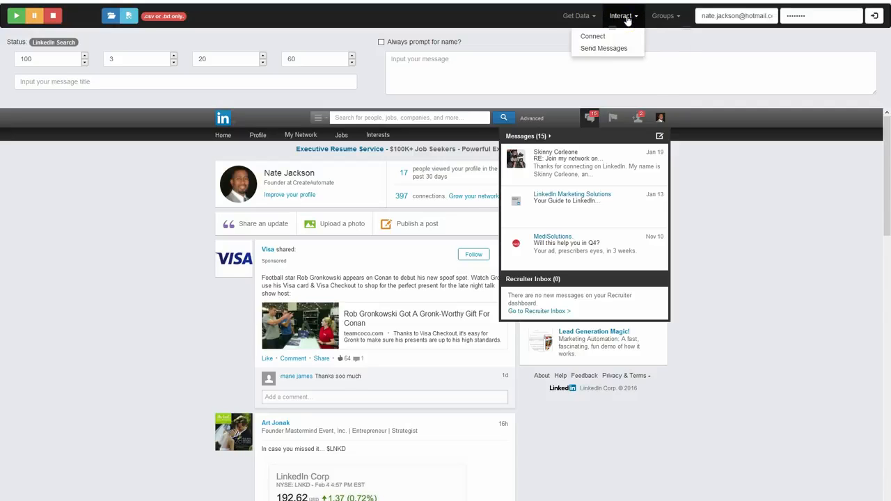
pyautogui.click(74, 446)
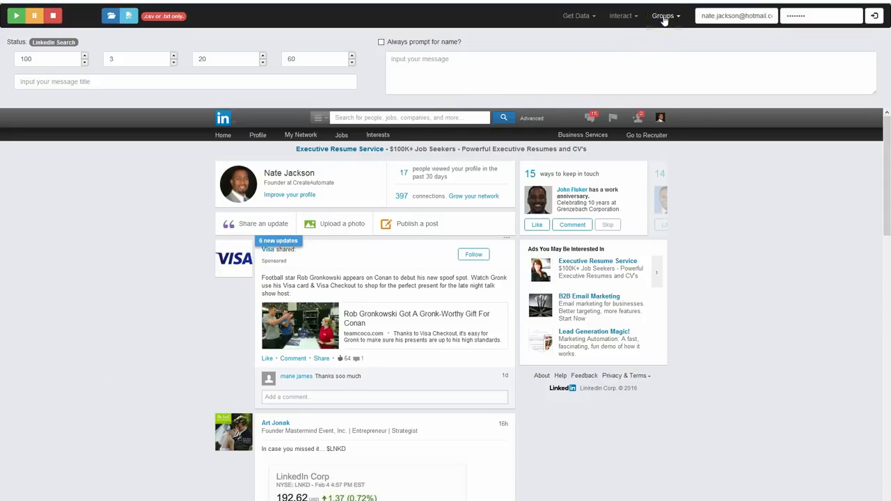
pyautogui.click(631, 18)
pyautogui.click(630, 17)
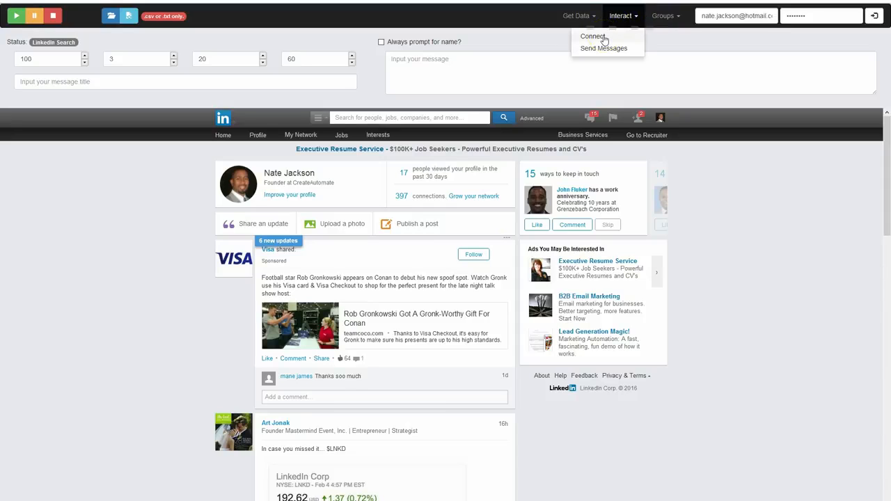
pyautogui.click(603, 49)
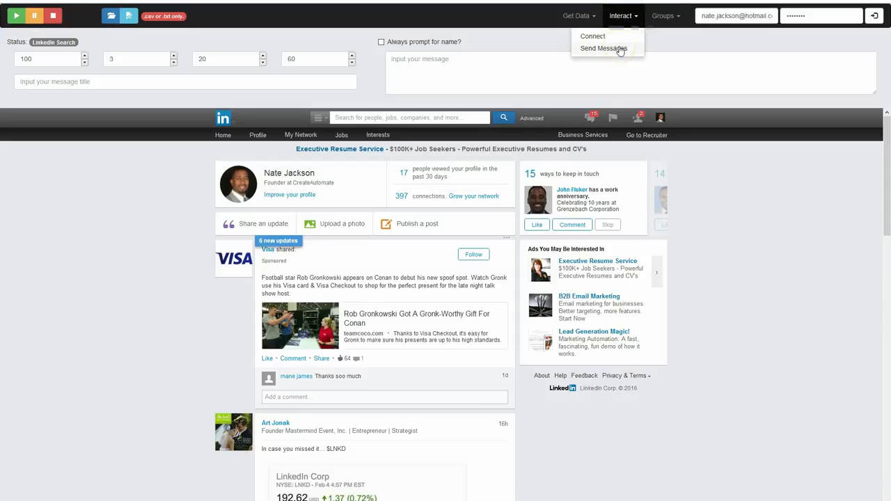
# Start the My Groups retrieval and acknowledge its instructions
pyautogui.click(660, 17)
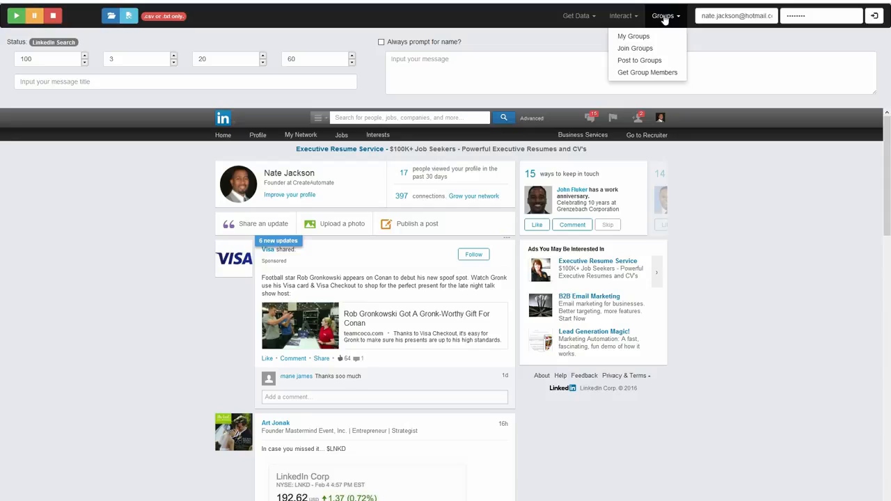
pyautogui.click(640, 36)
pyautogui.click(636, 51)
pyautogui.click(638, 63)
pyautogui.click(645, 73)
pyautogui.click(645, 37)
pyautogui.click(646, 36)
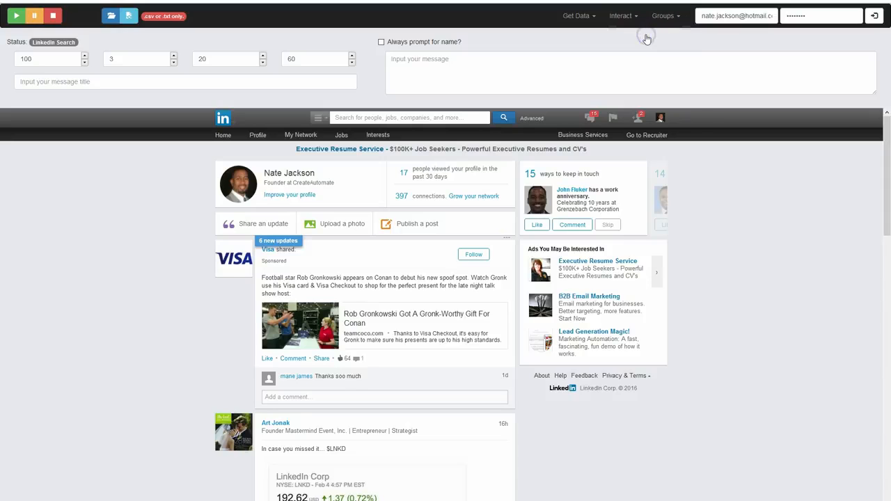
pyautogui.click(468, 296)
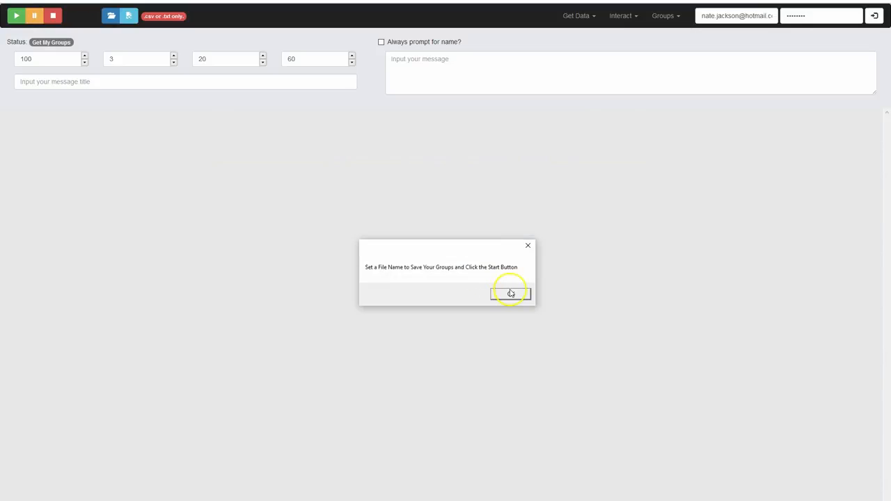
pyautogui.click(511, 294)
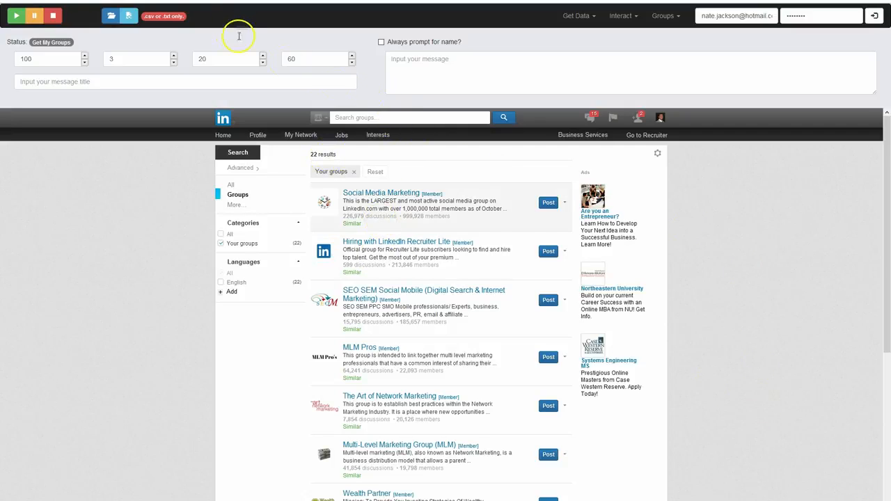
# Set myGroups.csv on the Desktop as the save file, replacing the existing one, and run the groups export
pyautogui.click(126, 16)
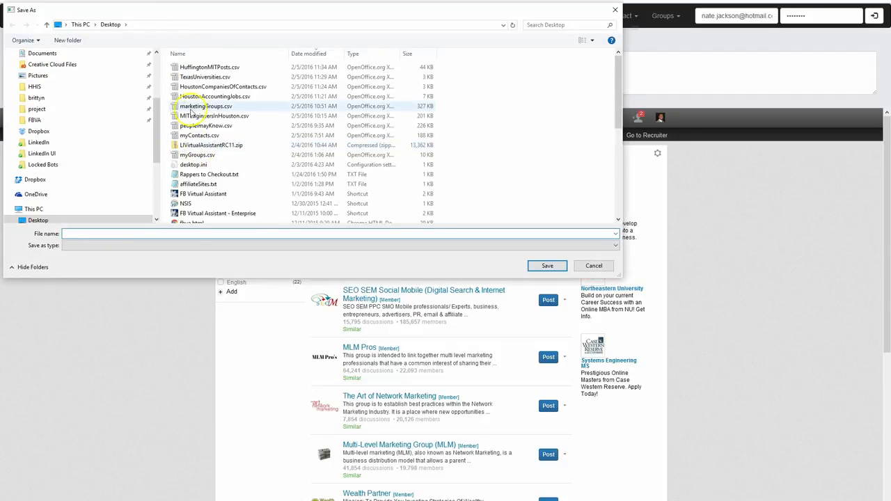
pyautogui.write('m')
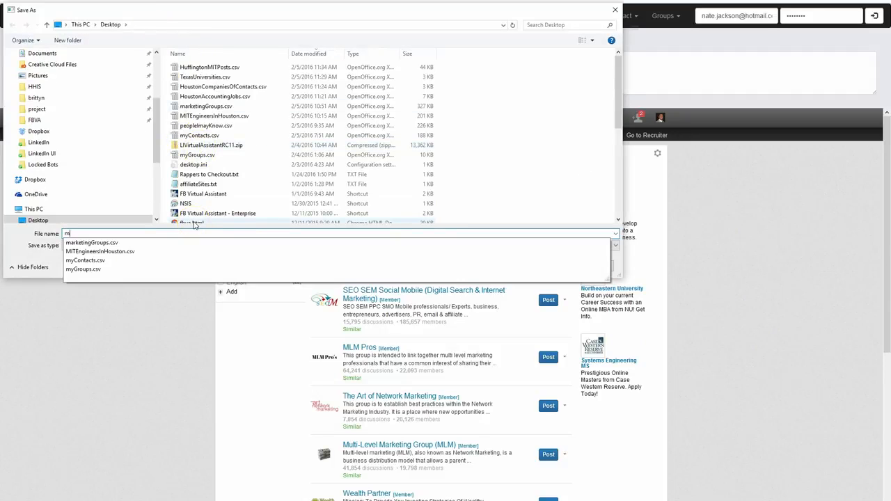
pyautogui.write('yGroups.csv')
pyautogui.click(547, 266)
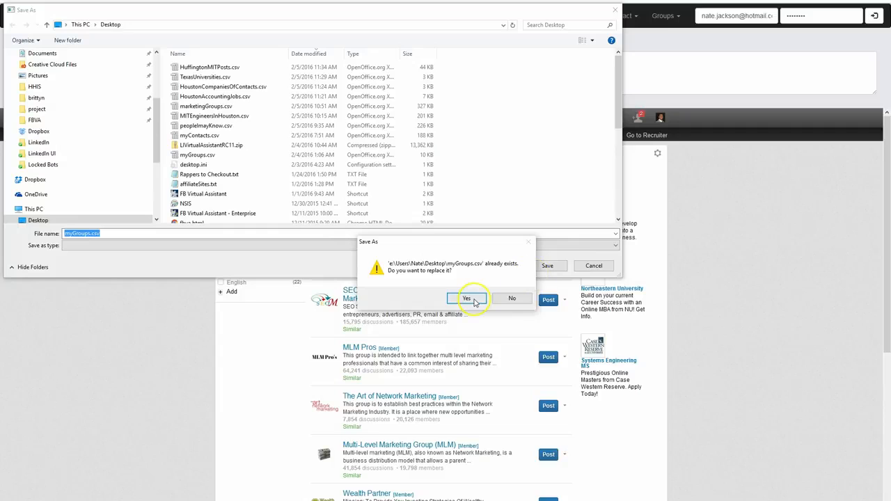
pyautogui.click(467, 298)
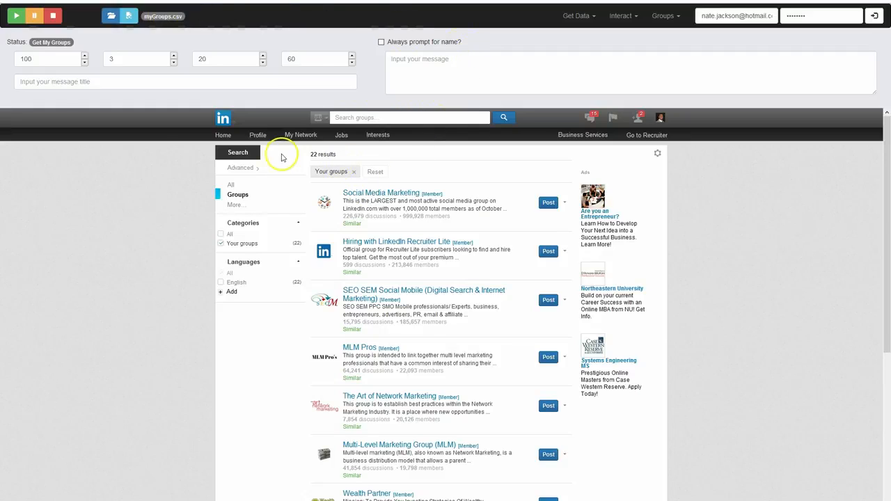
pyautogui.click(16, 17)
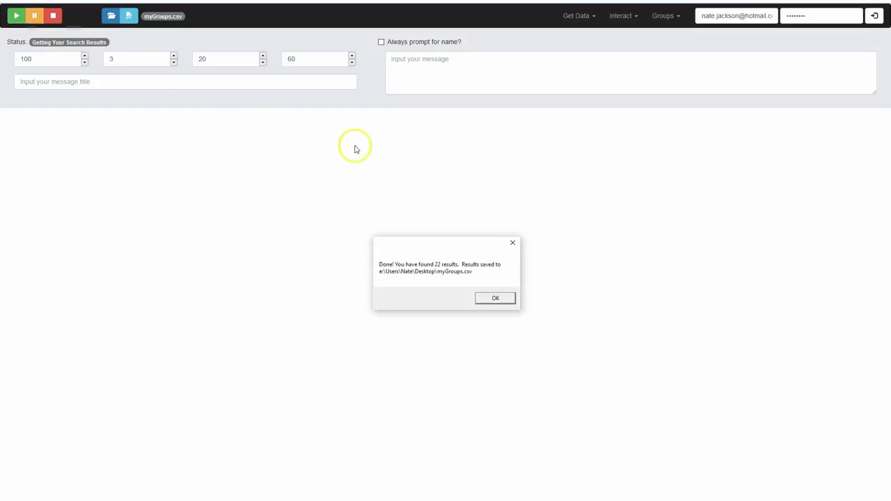
# Acknowledge the finished groups export and open myGroups.csv from the Desktop in OpenOffice with Unicode (UTF-8) and comma separation
pyautogui.click(498, 297)
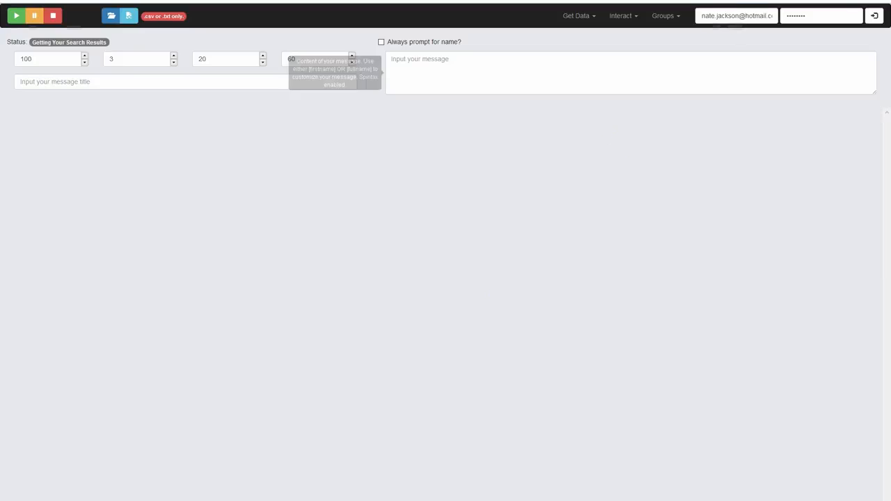
pyautogui.click(837, 1)
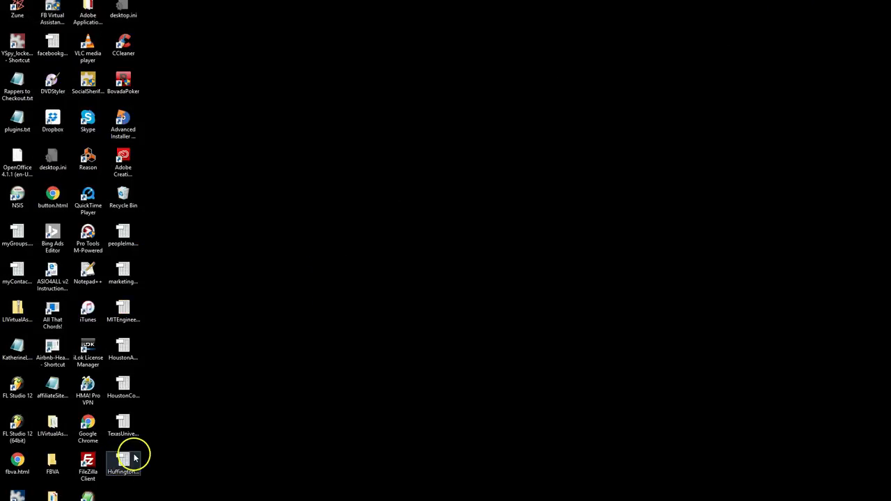
pyautogui.doubleClick(28, 233)
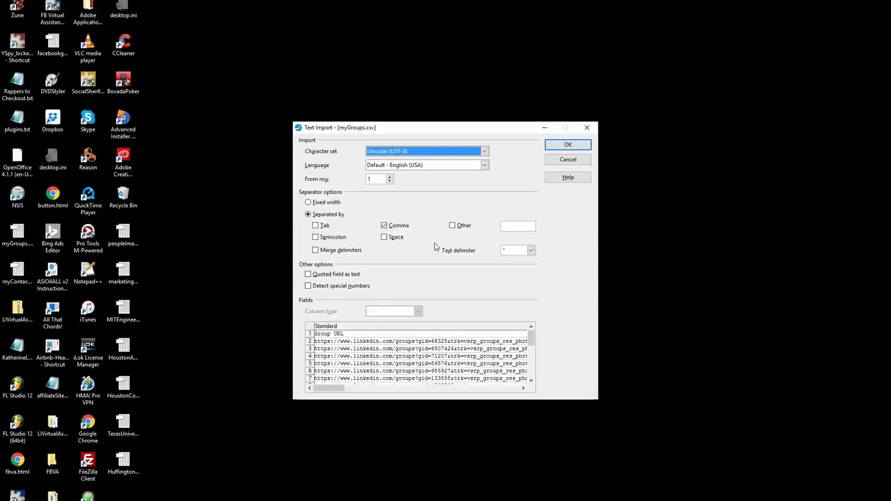
pyautogui.click(567, 144)
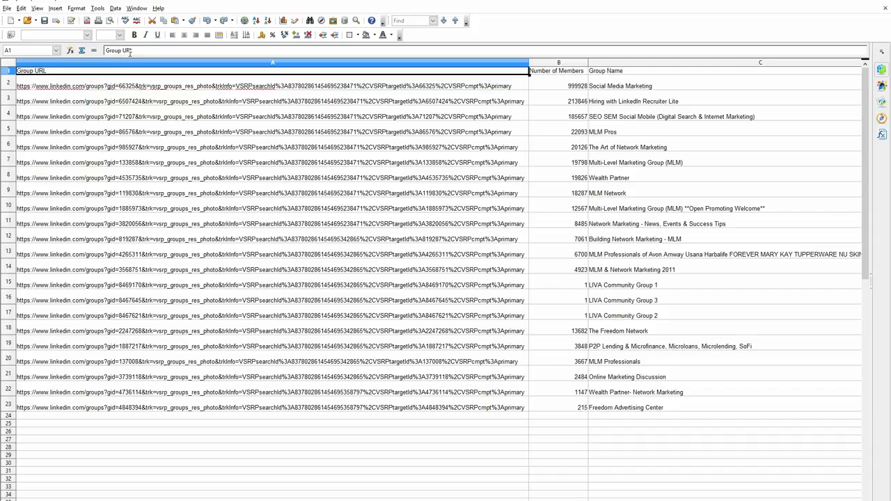
# Review the exported group columns from Group URL through Number of Discussions
pyautogui.press('Right')
pyautogui.press('Right')
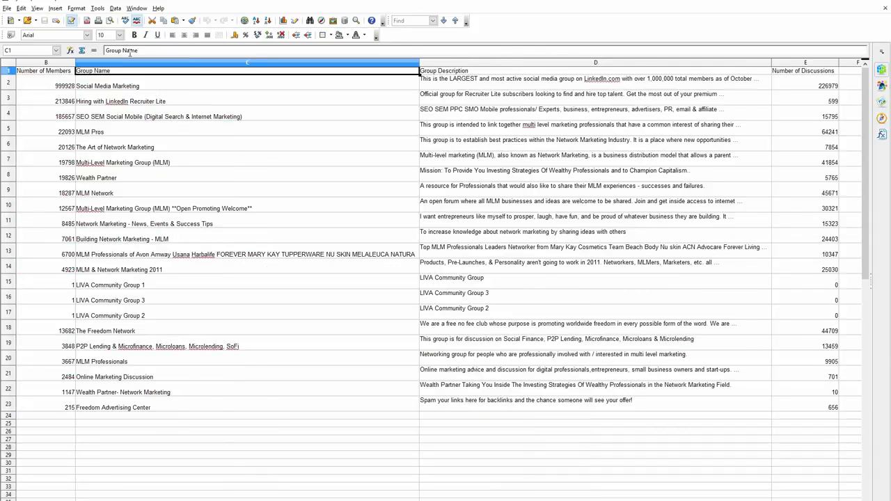
pyautogui.press('Right')
pyautogui.press('Right')
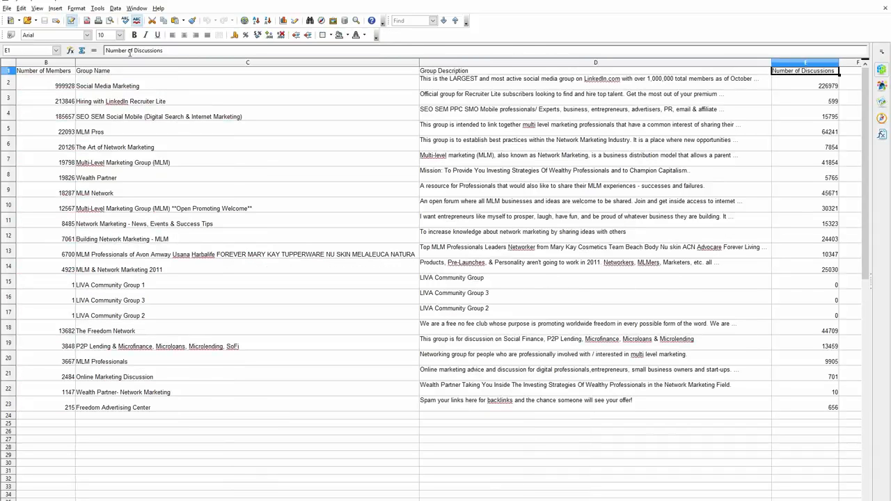
pyautogui.press('Down')
pyautogui.press('Down')
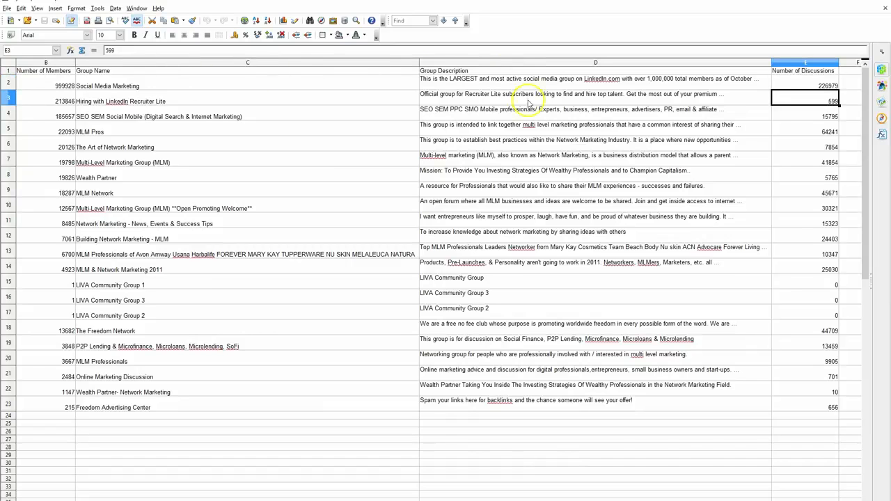
pyautogui.click(785, 63)
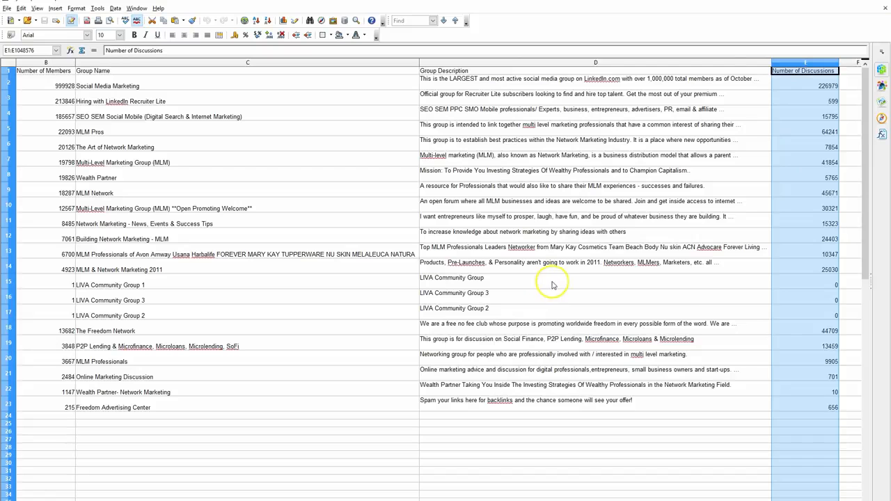
# Highlight the three LIVA Community Group rows for review, and close the spreadsheet and OpenOffice
pyautogui.moveTo(539, 284); pyautogui.dragTo(537, 311)
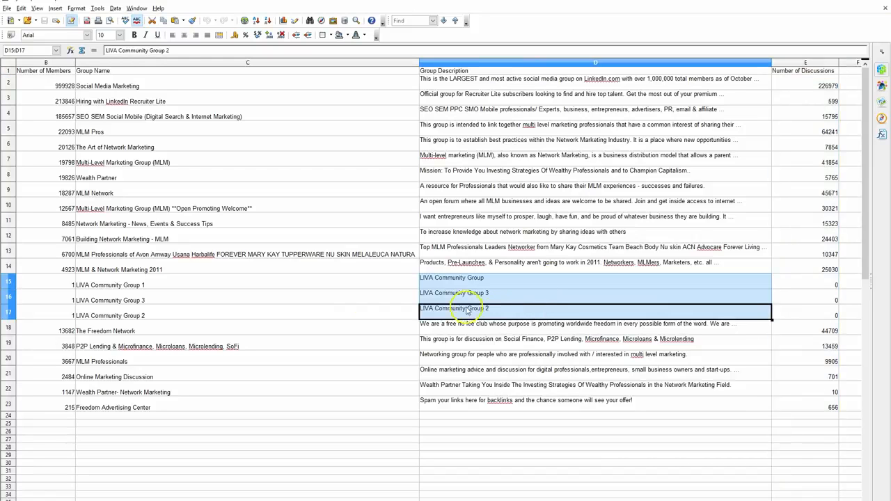
pyautogui.moveTo(215, 284); pyautogui.dragTo(752, 306)
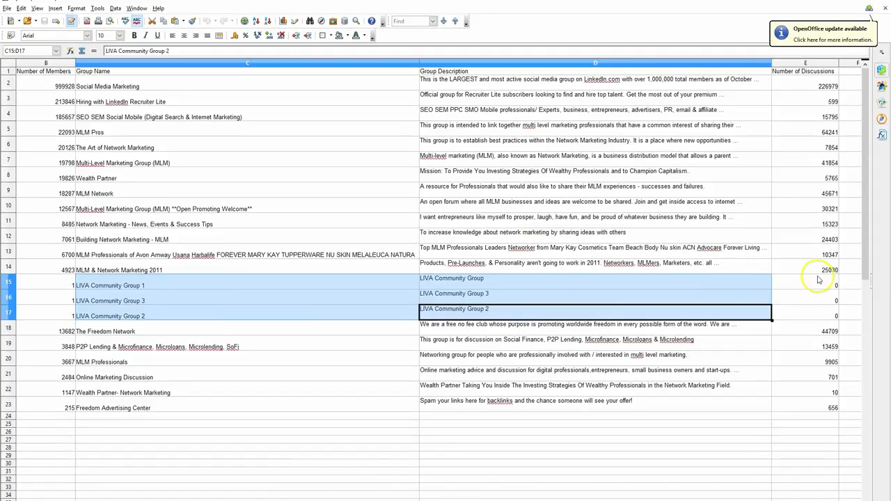
pyautogui.click(818, 278)
pyautogui.moveTo(9, 282); pyautogui.dragTo(9, 312)
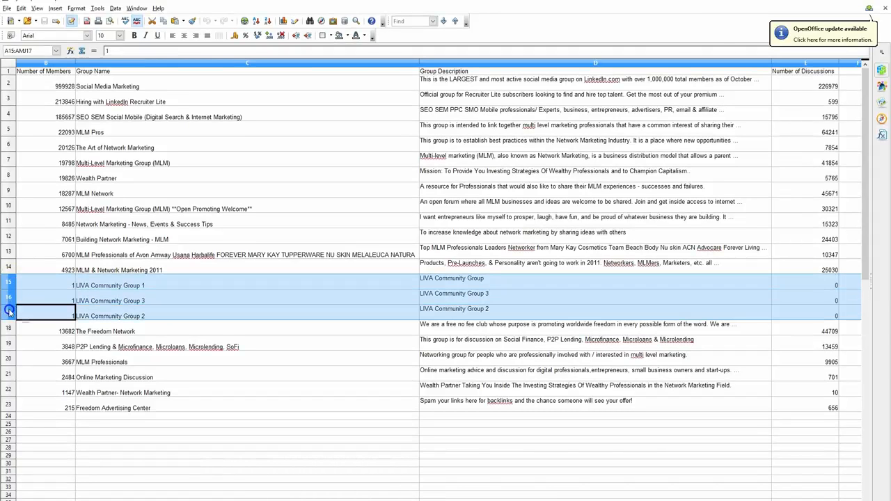
pyautogui.click(886, 9)
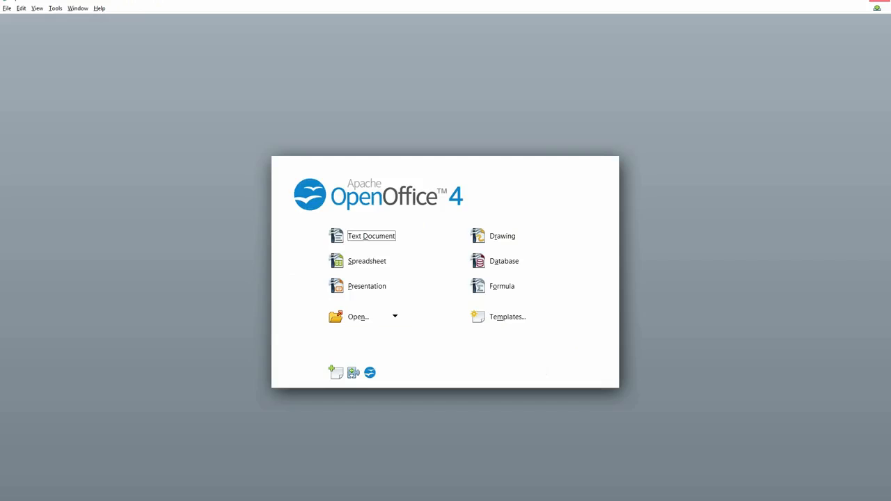
pyautogui.click(882, 2)
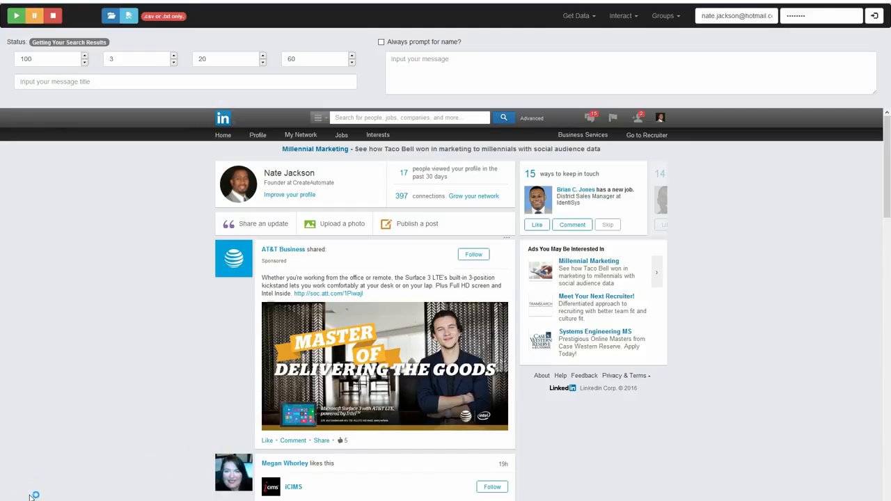
# Activate Get Group Members in the LinkedIn virtual assistant and acknowledge its instructions
pyautogui.click(668, 20)
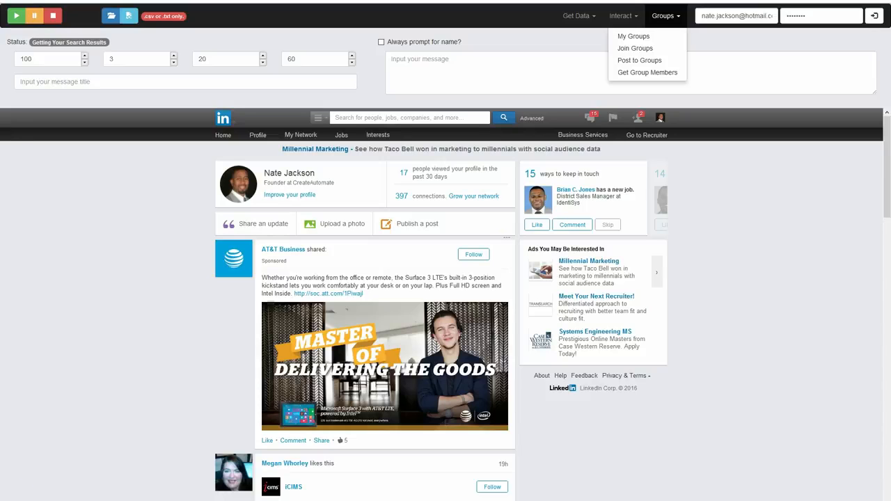
pyautogui.press('Escape')
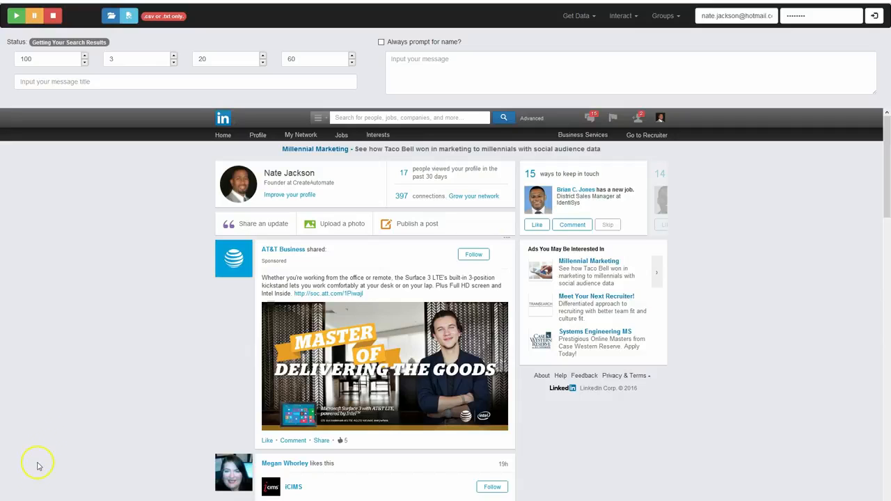
pyautogui.click(662, 16)
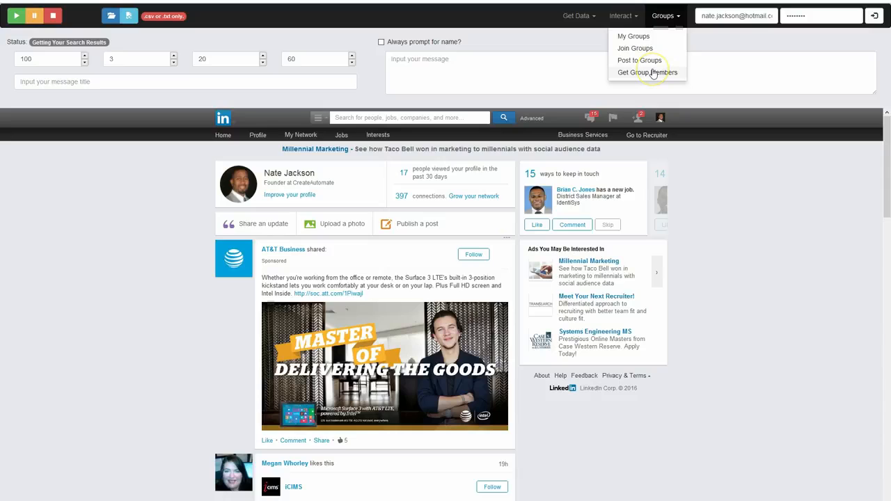
pyautogui.click(653, 74)
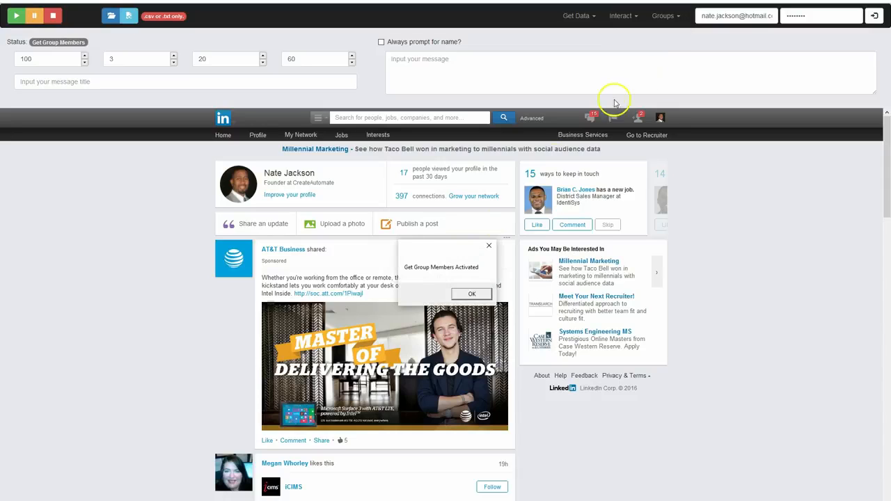
pyautogui.click(470, 292)
pyautogui.click(491, 297)
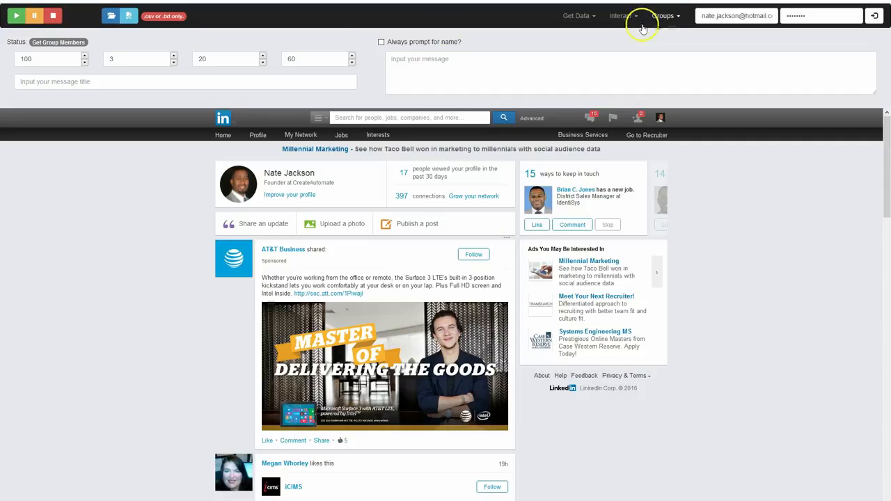
# Load myGroups.csv from the Desktop as the input file and start collecting the group members
pyautogui.click(109, 16)
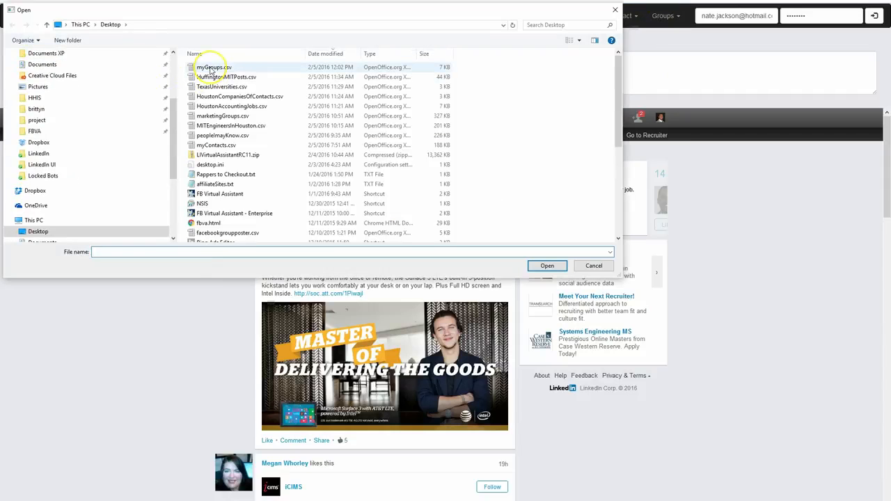
pyautogui.doubleClick(212, 68)
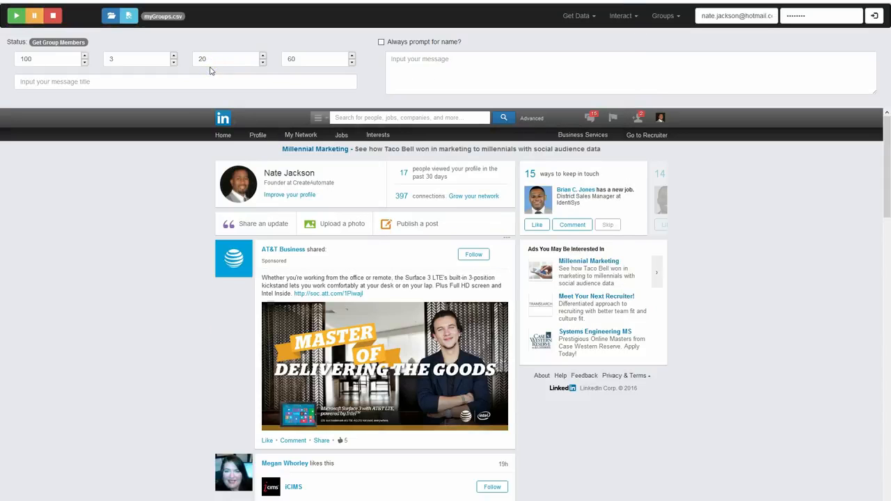
pyautogui.scroll(-3, 810, 367)
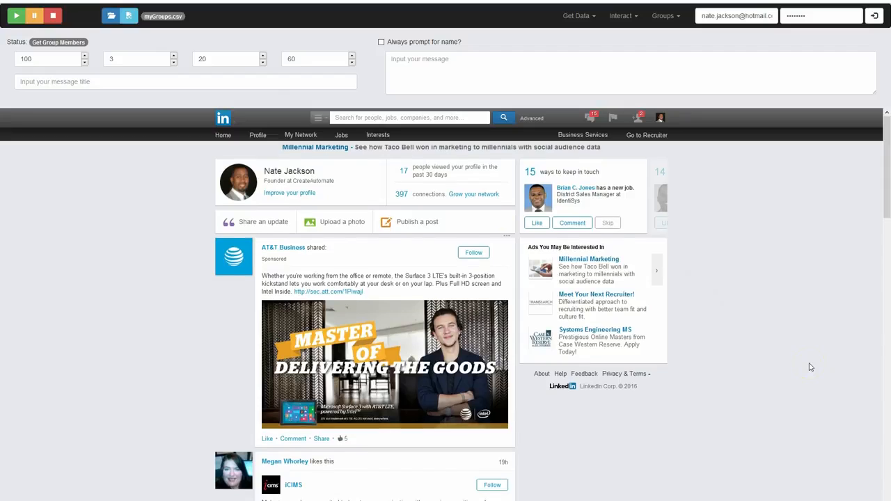
pyautogui.scroll(3, 810, 367)
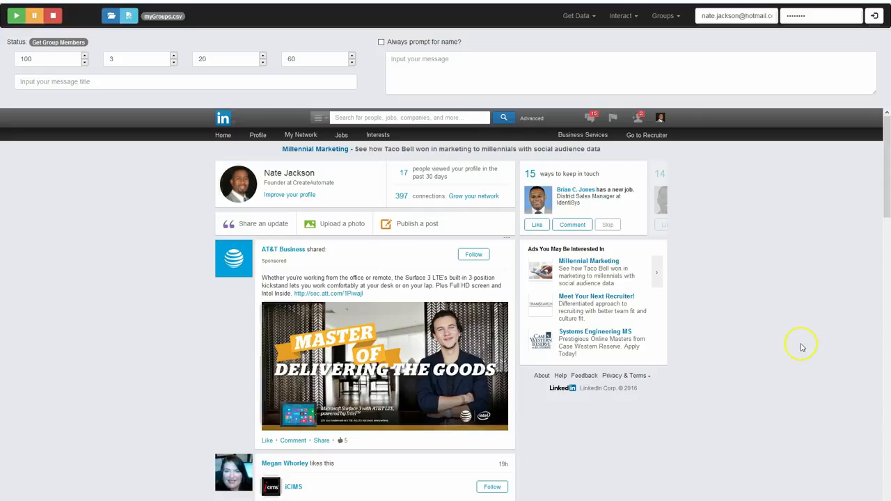
pyautogui.click(16, 17)
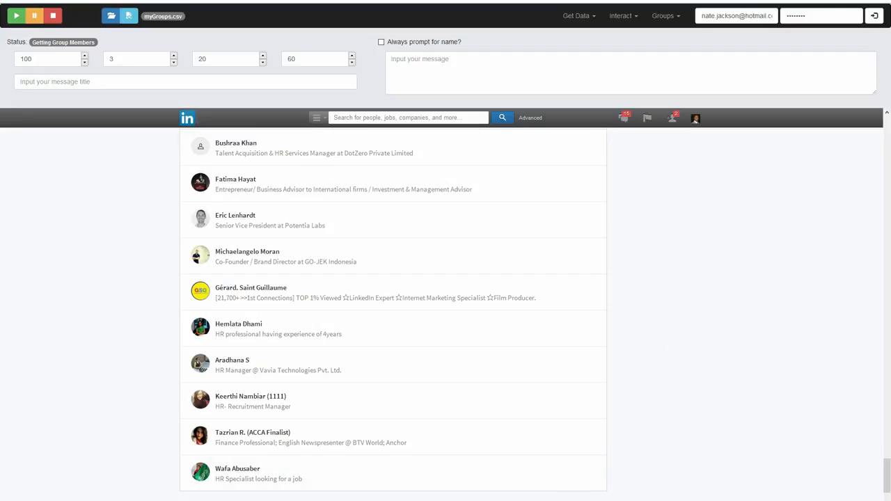
# Switch to File Explorer and open the MyGroups folder under Documents, CreateAutomate, LIVA, Groups
pyautogui.moveTo(264, 500)
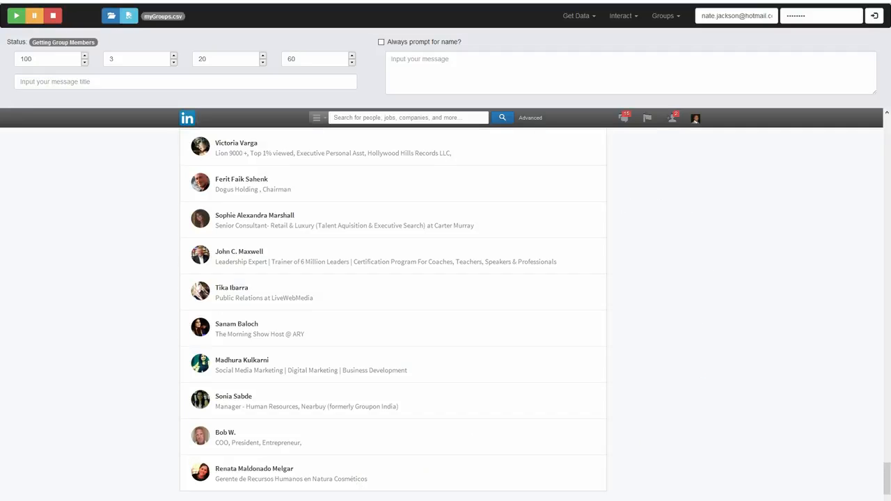
pyautogui.press('super+x')
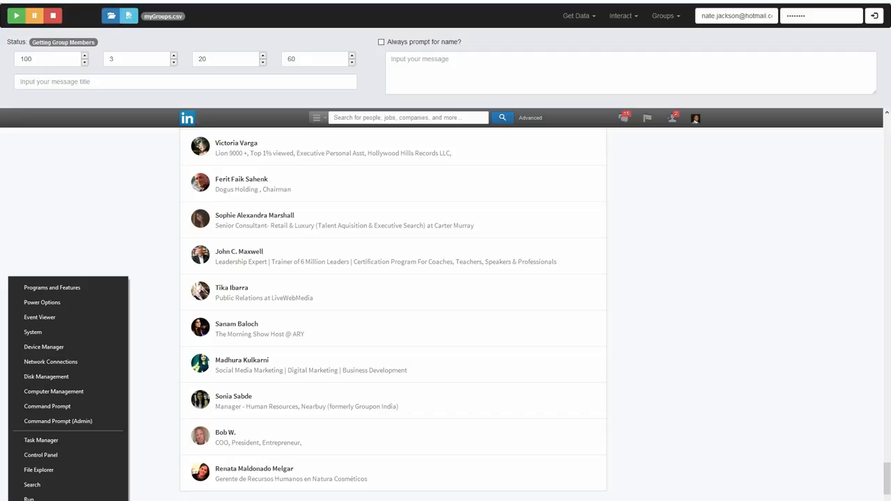
pyautogui.click(49, 474)
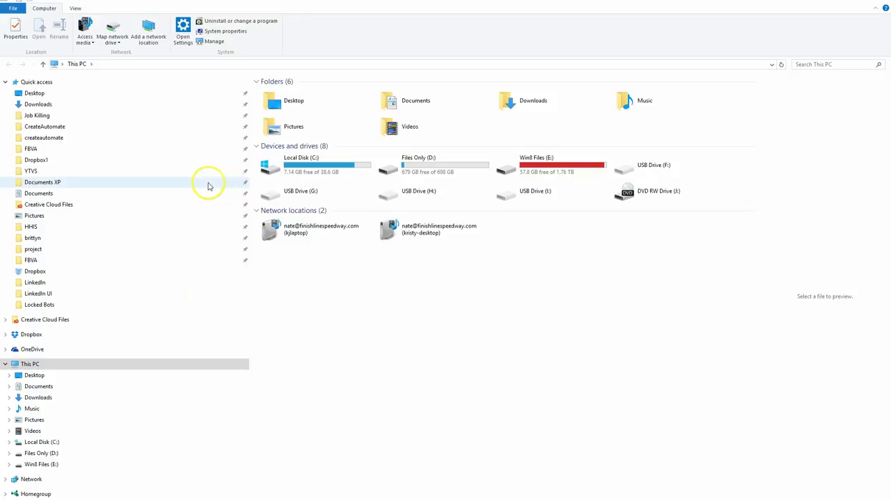
pyautogui.click(116, 126)
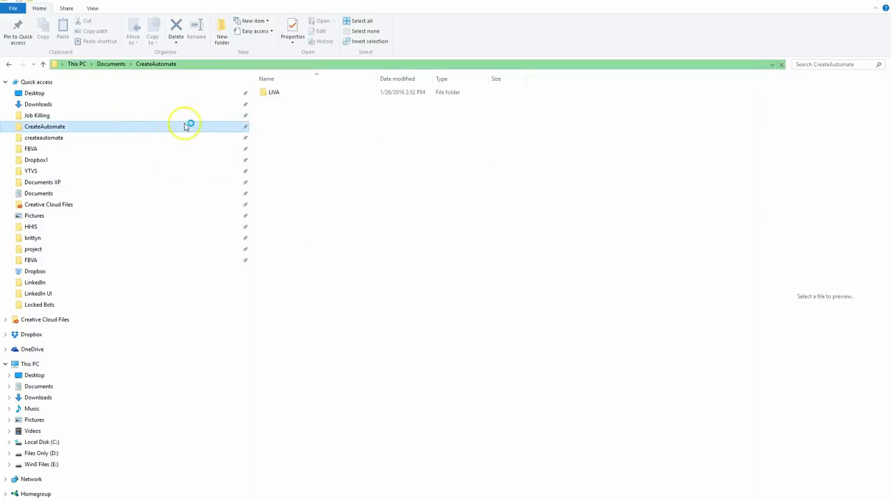
pyautogui.doubleClick(266, 94)
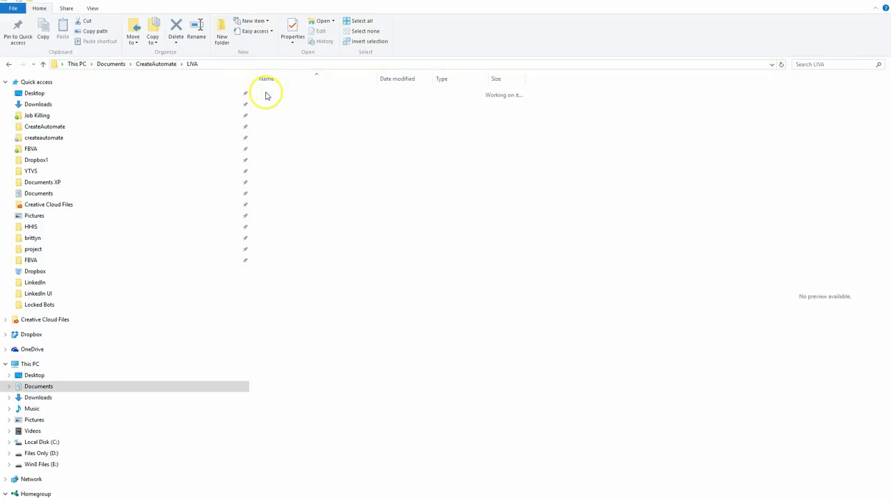
pyautogui.click(283, 103)
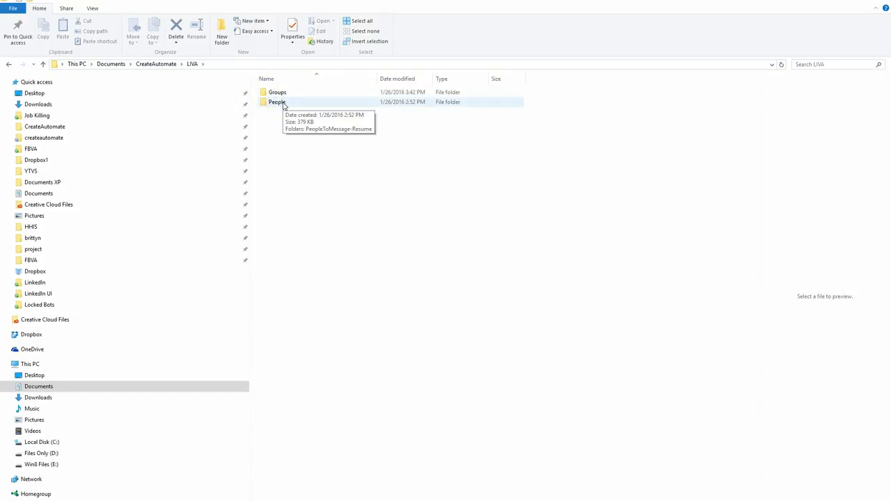
pyautogui.doubleClick(282, 93)
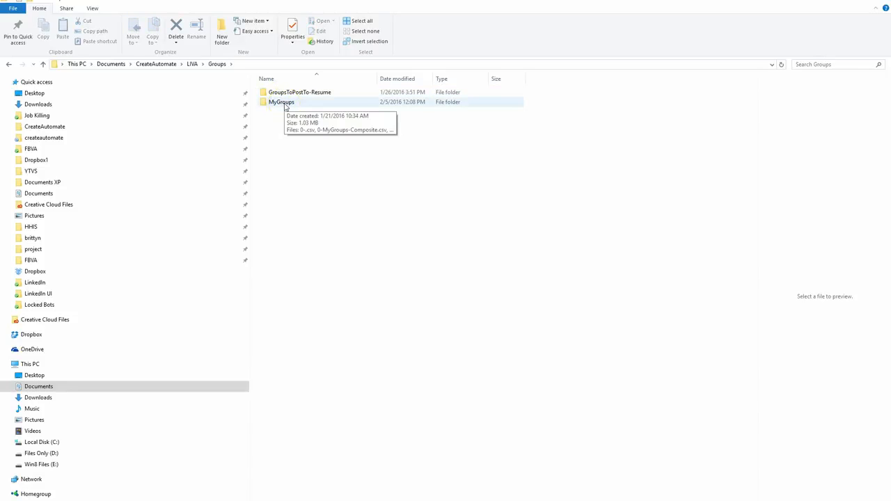
pyautogui.doubleClick(281, 102)
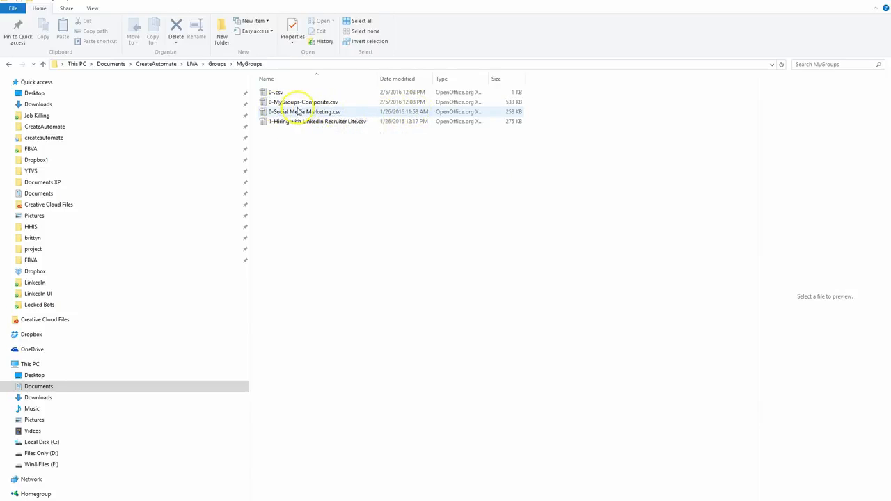
# Select all the CSV files in the MyGroups folder, from 0-.csv through 1-Hiring with LinkedIn Recruiter Lite.csv
pyautogui.click(265, 94)
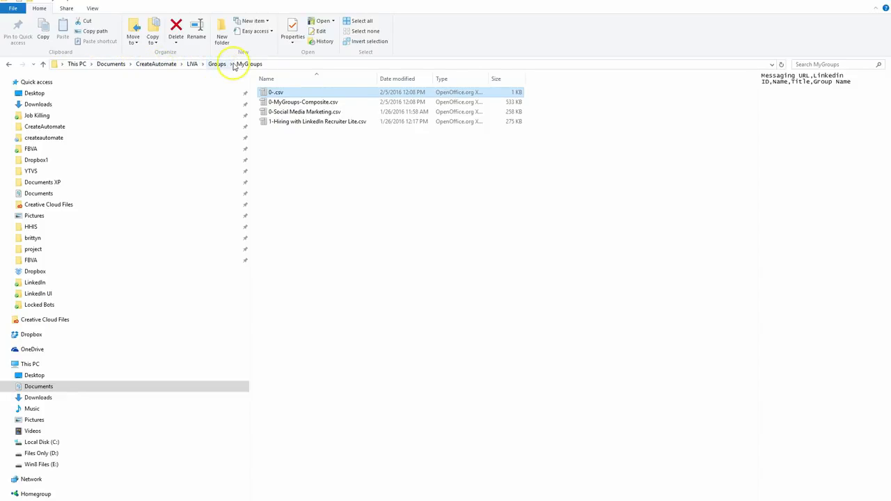
pyautogui.click(279, 93)
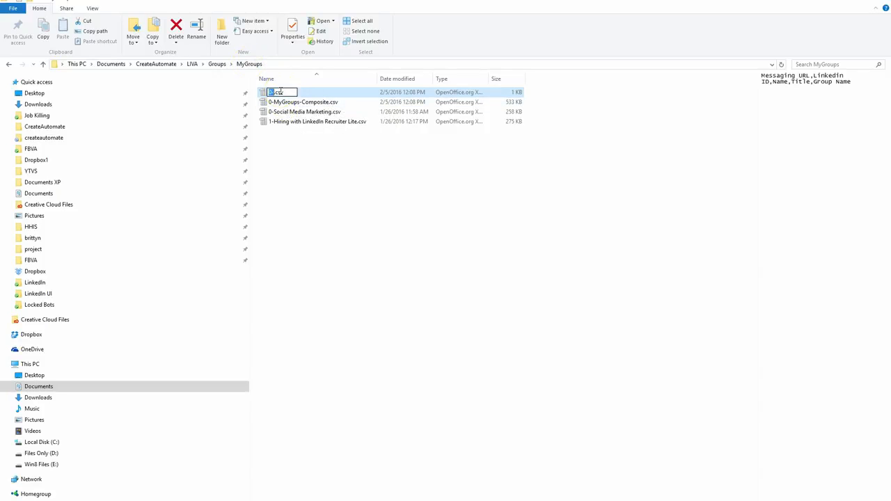
pyautogui.click(262, 93)
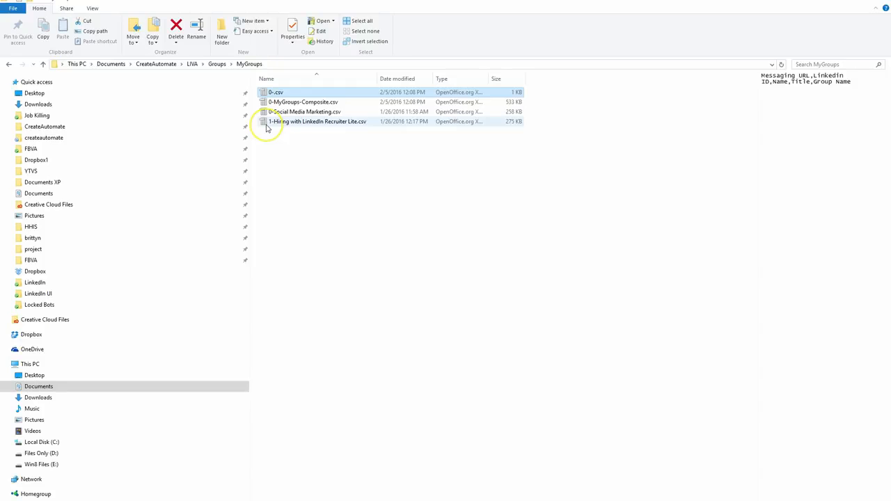
pyautogui.keyDown('shift'); pyautogui.click(267, 126); pyautogui.keyUp('shift')
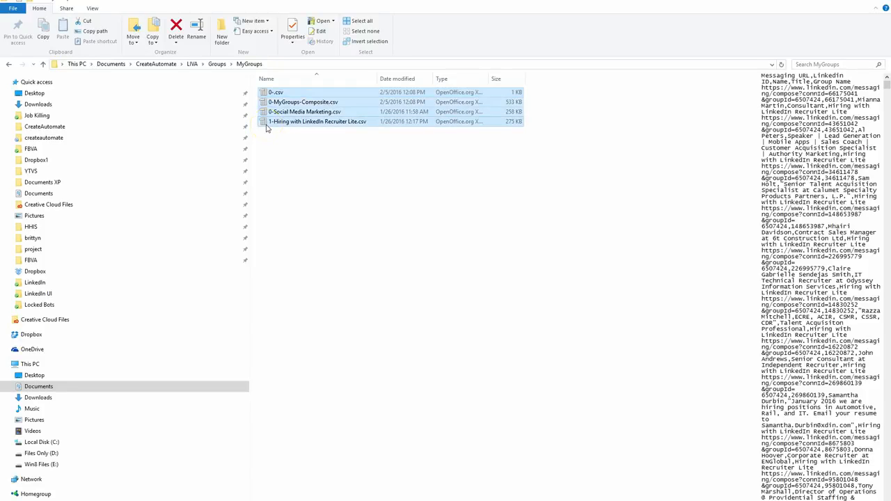
# Delete the selected CSV files from the MyGroups folder and switch back to the LinkedIn virtual assistant
pyautogui.press('Delete')
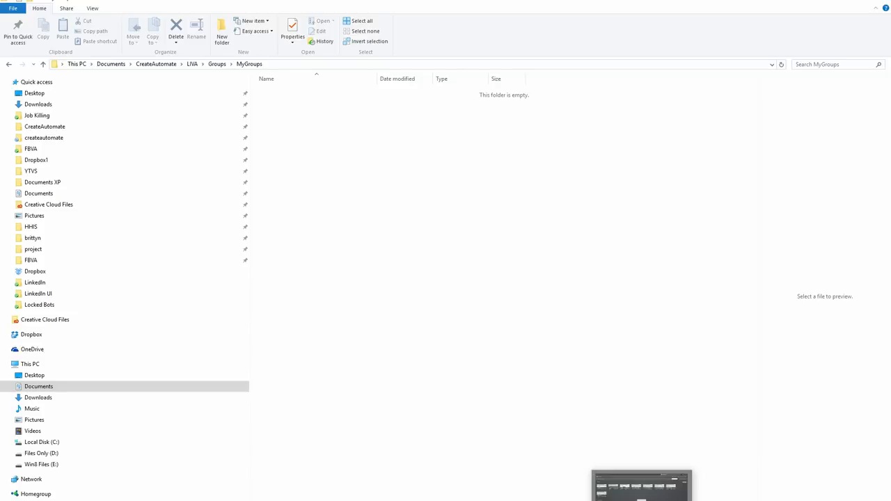
pyautogui.click(768, 495)
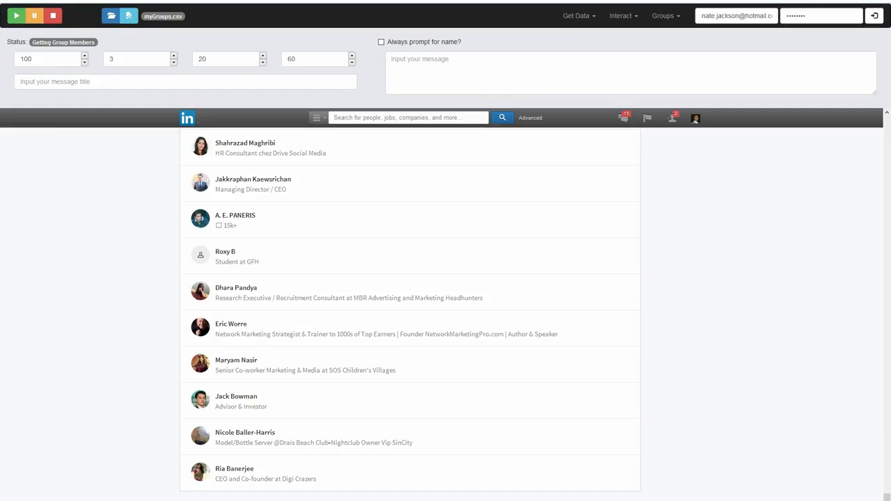
# Check the running member collection and the MyGroups folder in File Explorer, and return to the LinkedIn virtual assistant
pyautogui.scroll(-5, 633, 351)
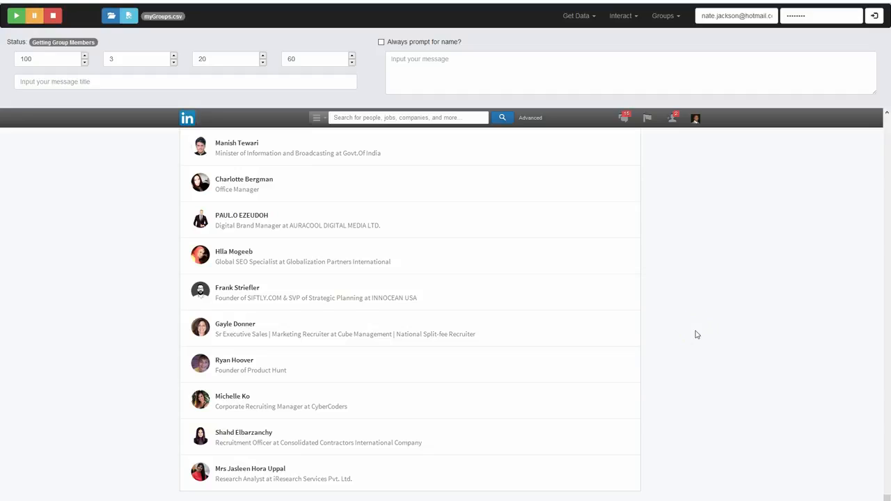
pyautogui.moveTo(290, 500)
pyautogui.click(337, 494)
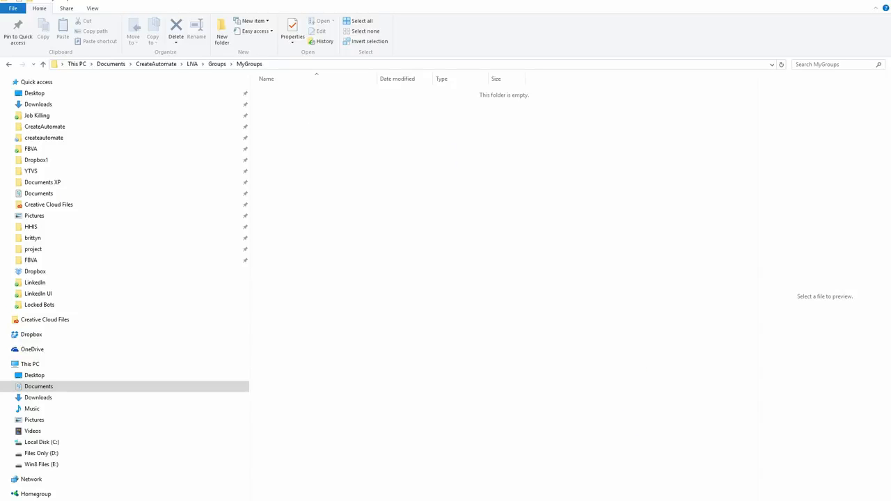
pyautogui.click(769, 499)
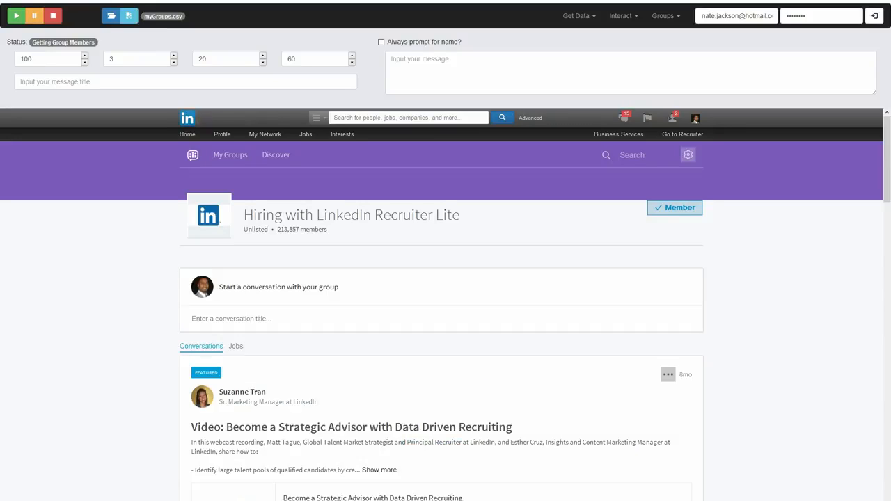
# Look at 0-MyGroups-Composite.csv and 1-Social Media Marketing.csv in the MyGroups folder and go back to the assistant
pyautogui.moveTo(289, 500)
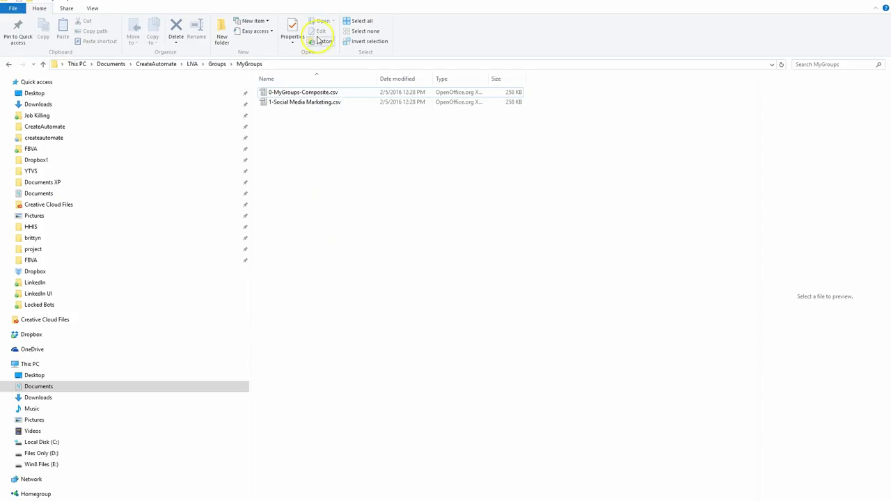
pyautogui.click(302, 101)
pyautogui.click(268, 94)
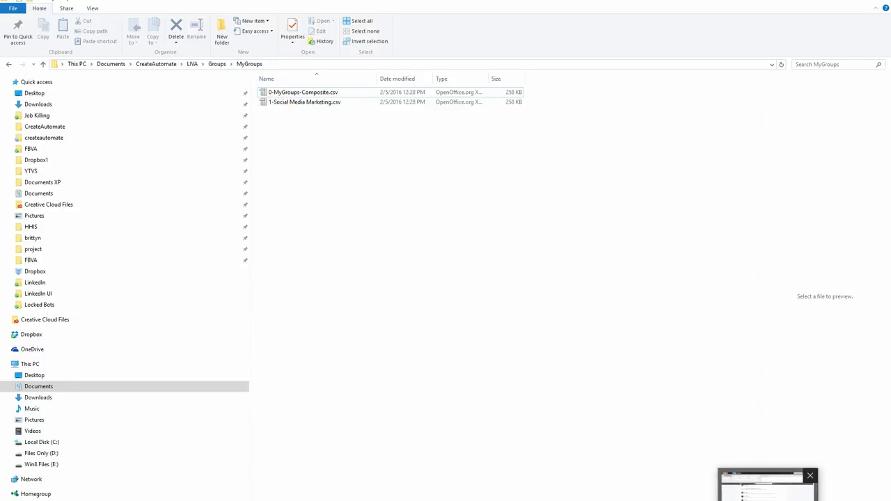
pyautogui.click(766, 487)
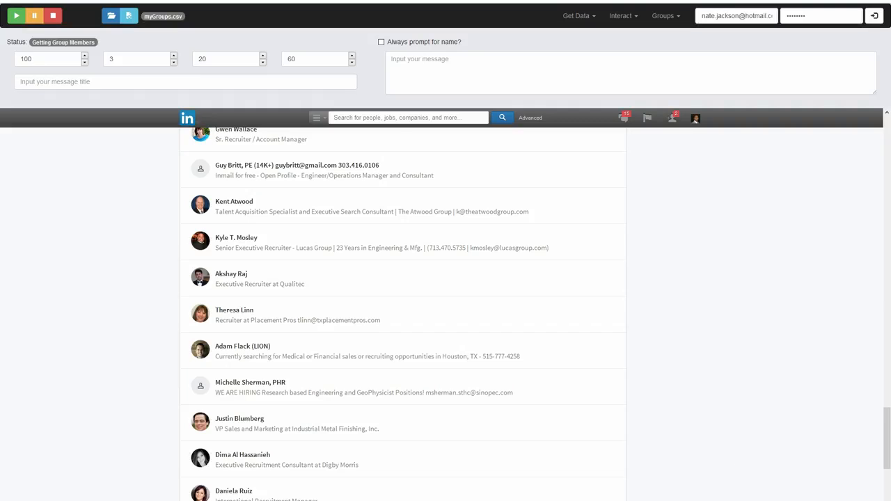
# Open 1-Social Media Marketing.csv from MyGroups in OpenOffice as comma-separated Unicode (UTF-8), review its columns through Group Name, and close it
pyautogui.click(336, 499)
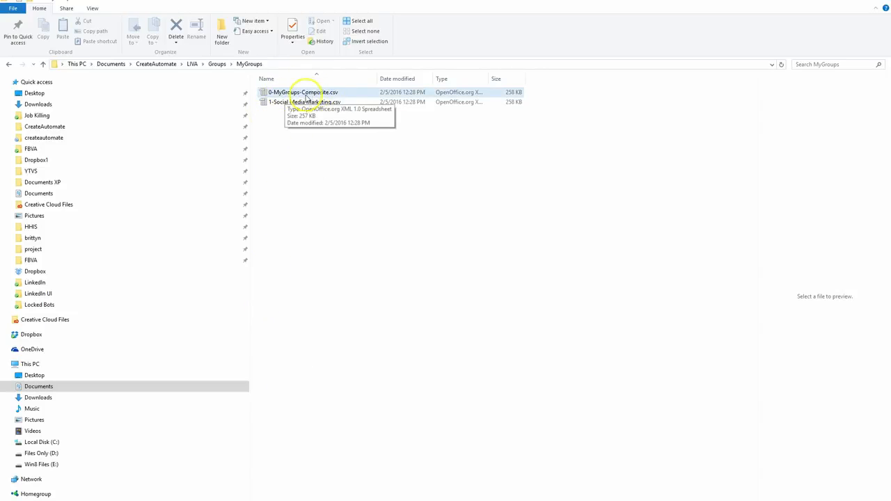
pyautogui.click(298, 106)
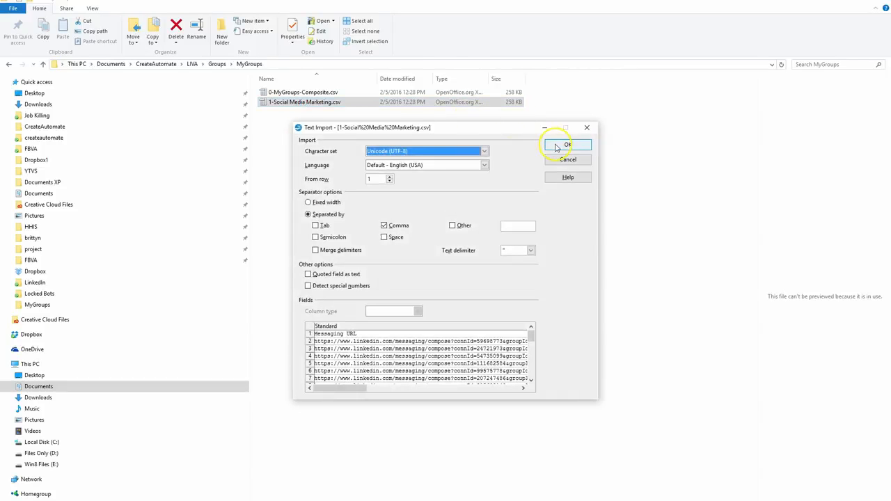
pyautogui.click(557, 146)
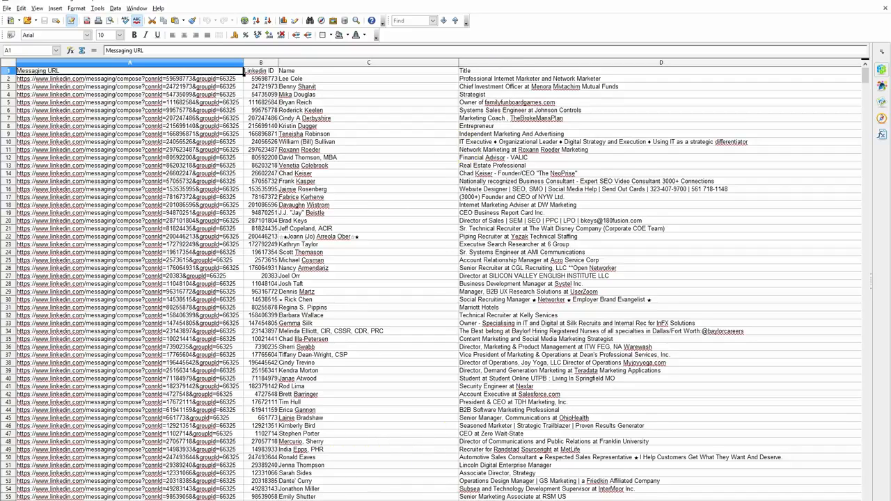
pyautogui.moveTo(244, 71); pyautogui.dragTo(15, 71)
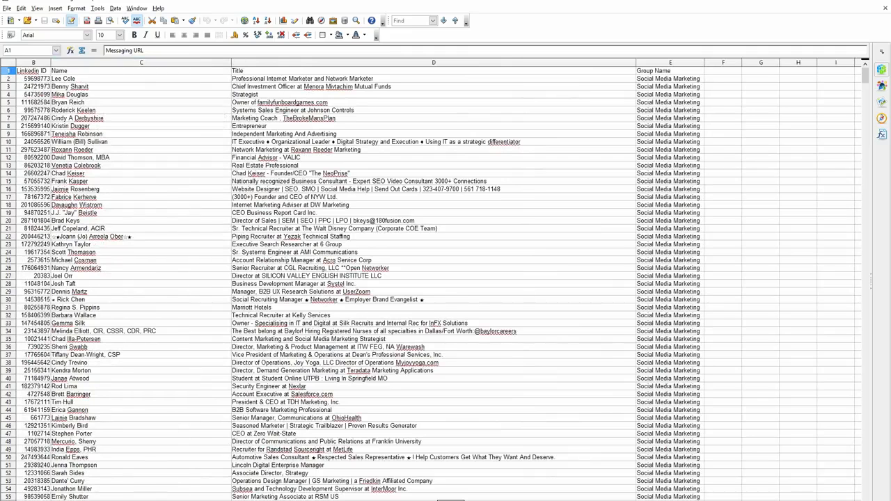
pyautogui.moveTo(452, 500); pyautogui.dragTo(396, 500)
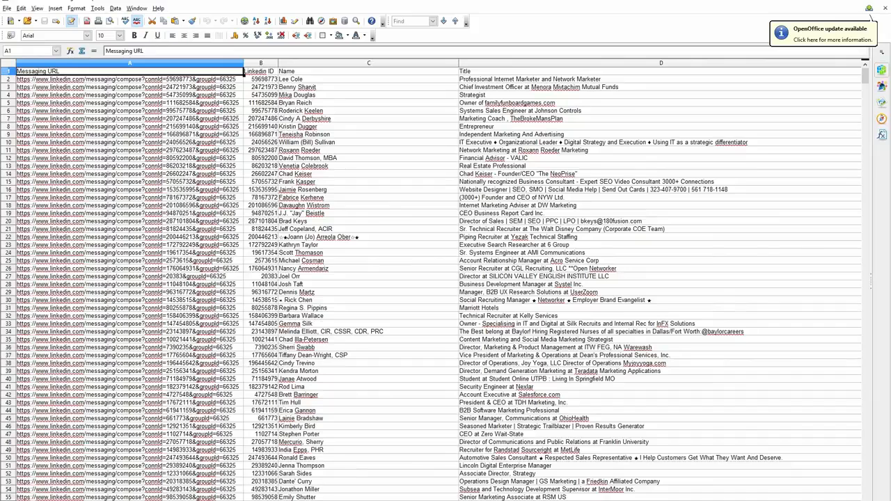
pyautogui.click(880, 2)
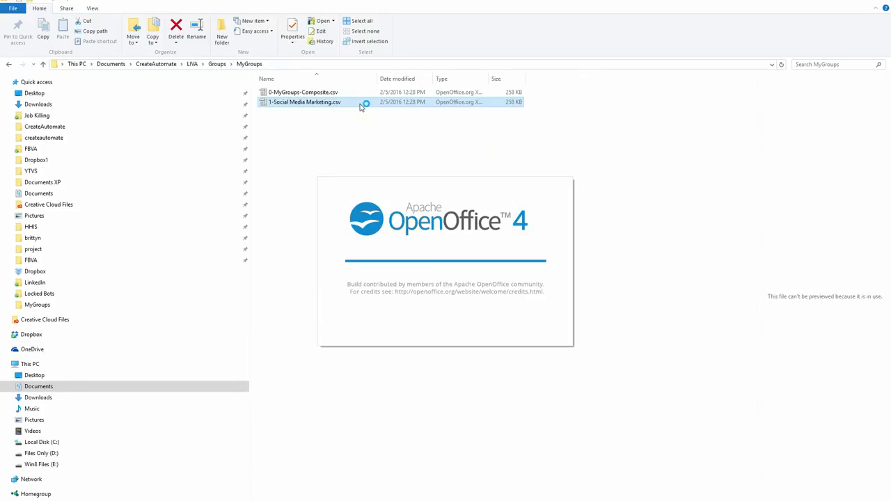
# Reopen 1-Social Media Marketing.csv, examine its member rows down to the last entry, and close the file
pyautogui.click(579, 148)
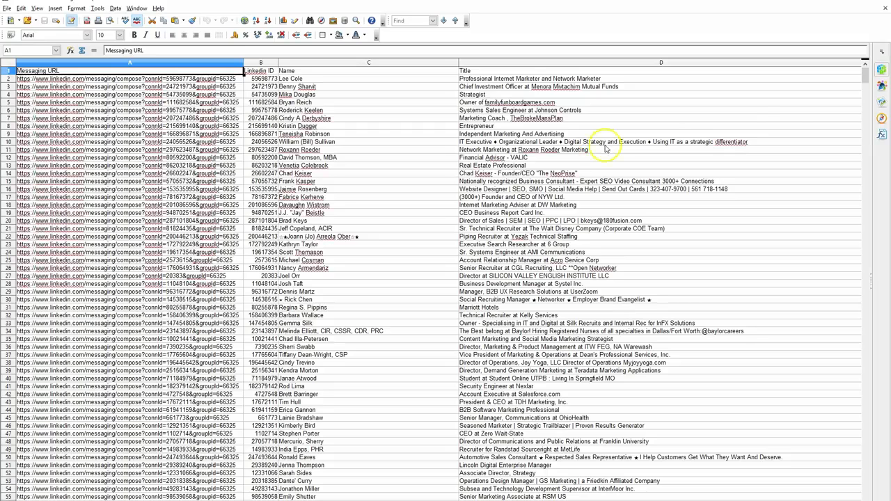
pyautogui.moveTo(864, 80); pyautogui.dragTo(864, 492)
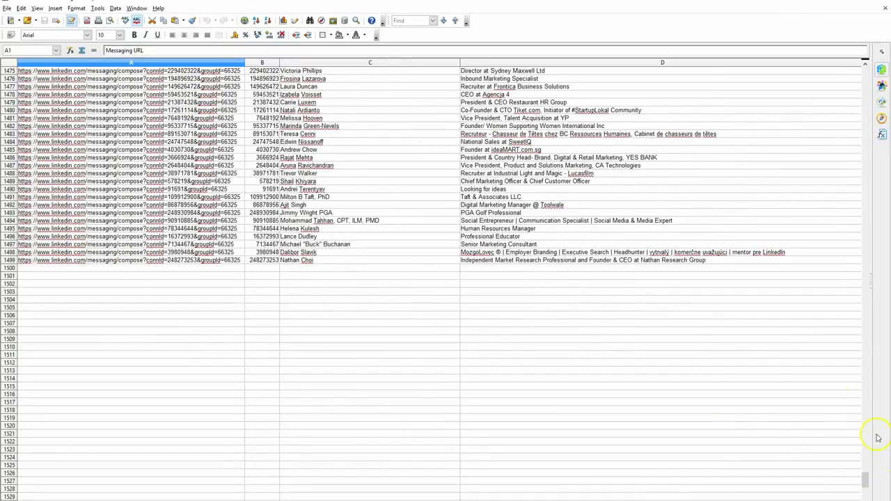
pyautogui.moveTo(864, 479); pyautogui.dragTo(864, 71)
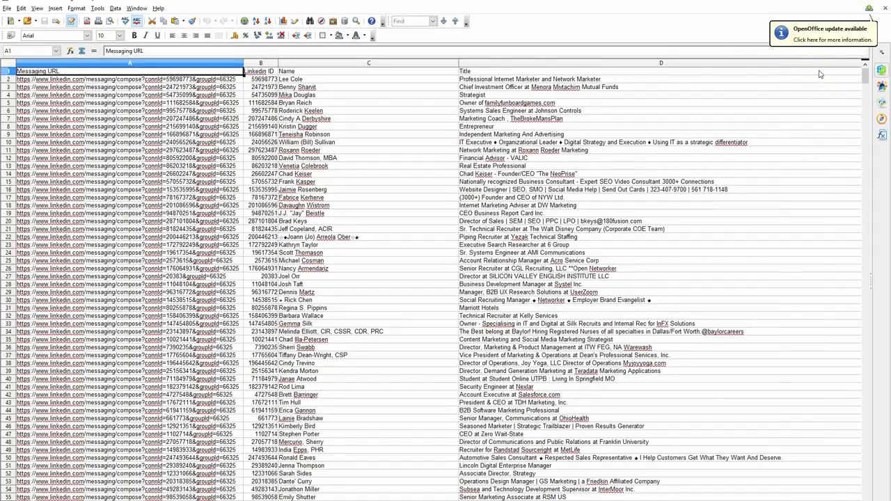
pyautogui.moveTo(863, 75); pyautogui.dragTo(847, 47)
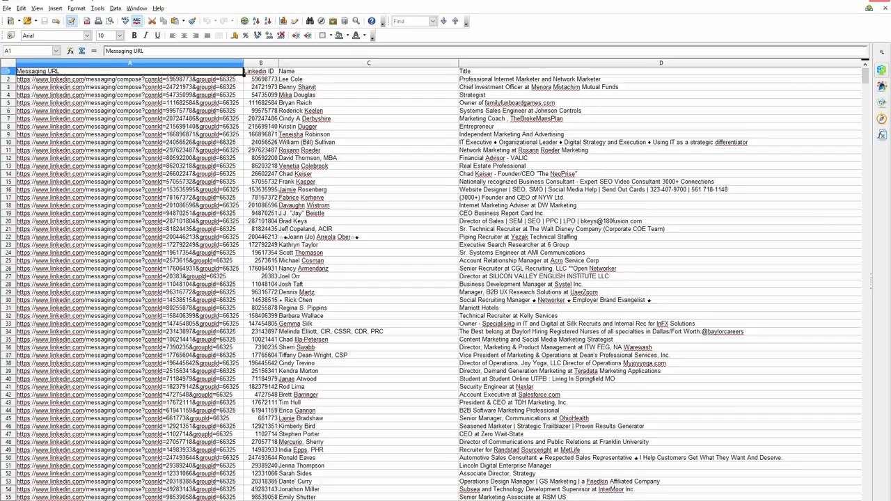
pyautogui.click(879, 1)
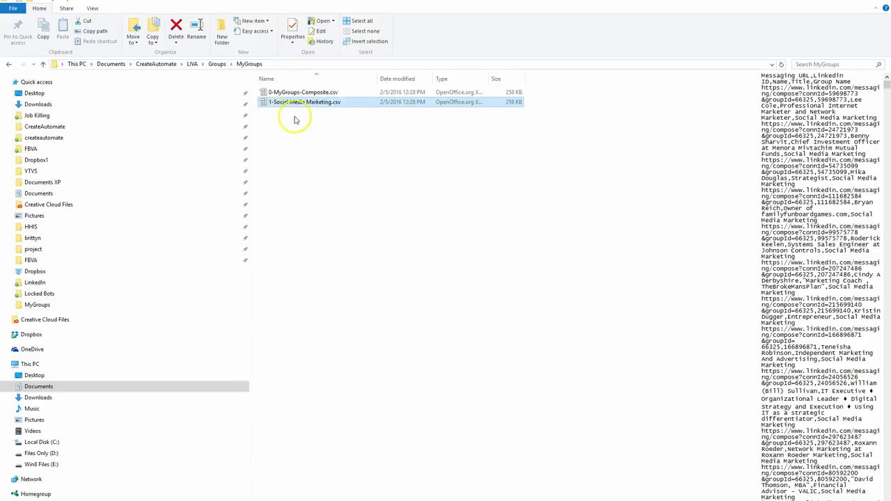
# Select 0-MyGroups-Composite.csv for preview and open 2-Hiring with LinkedIn Recruiter Lite.csv in OpenOffice
pyautogui.keyDown('ctrl'); pyautogui.click(292, 92); pyautogui.keyUp('ctrl')
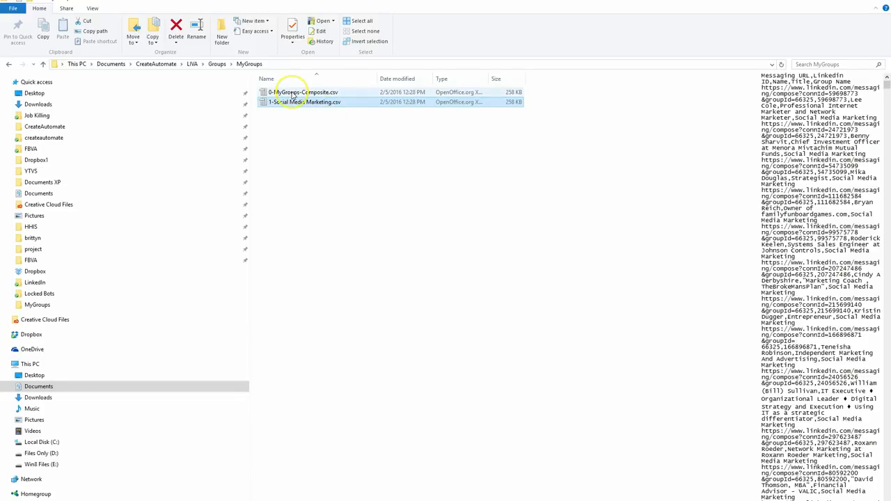
pyautogui.click(292, 93)
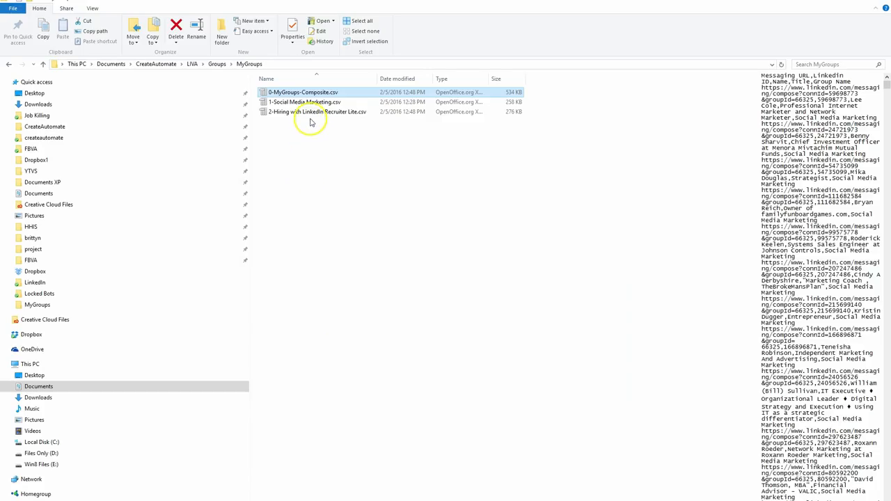
pyautogui.click(311, 115)
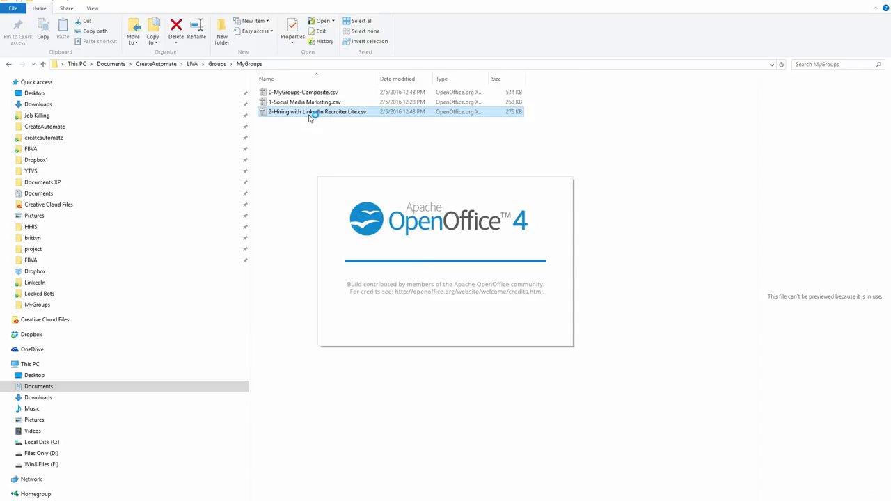
pyautogui.click(567, 146)
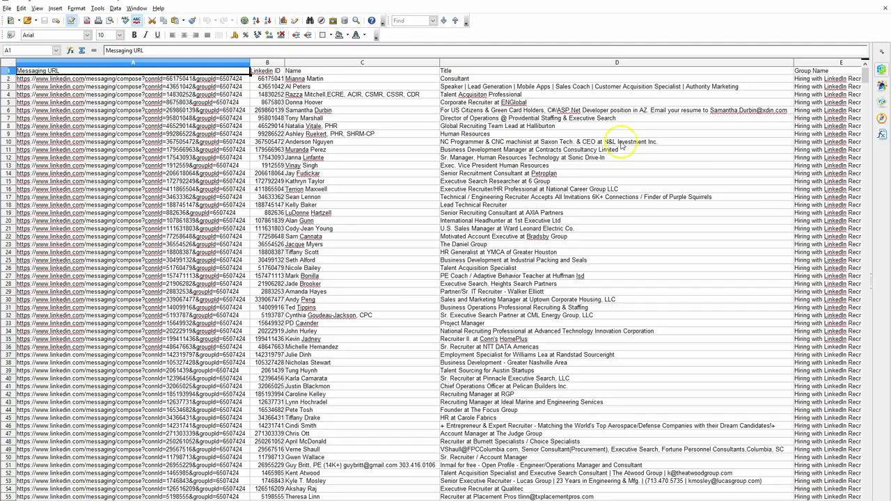
# Examine the LinkedIn ID, Name, Title and Group Name columns of the Recruiter Lite file down to its last row, and close it
pyautogui.click(263, 70)
pyautogui.moveTo(263, 70); pyautogui.dragTo(330, 72)
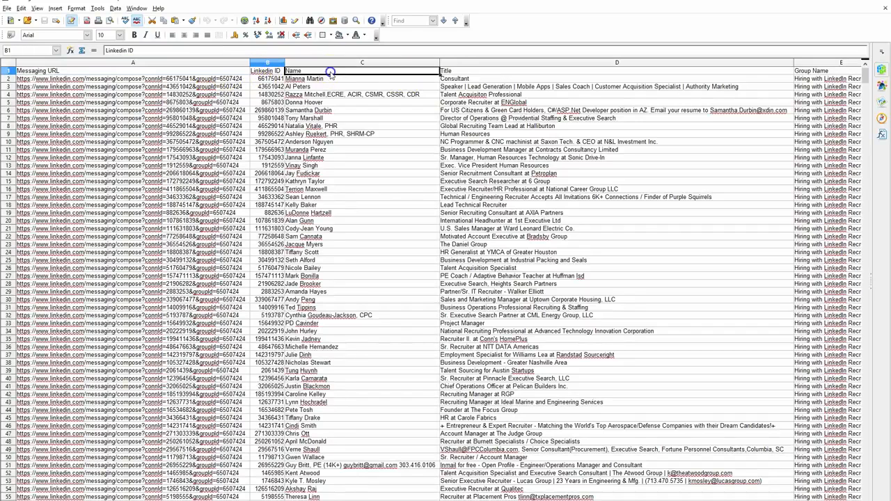
pyautogui.click(447, 74)
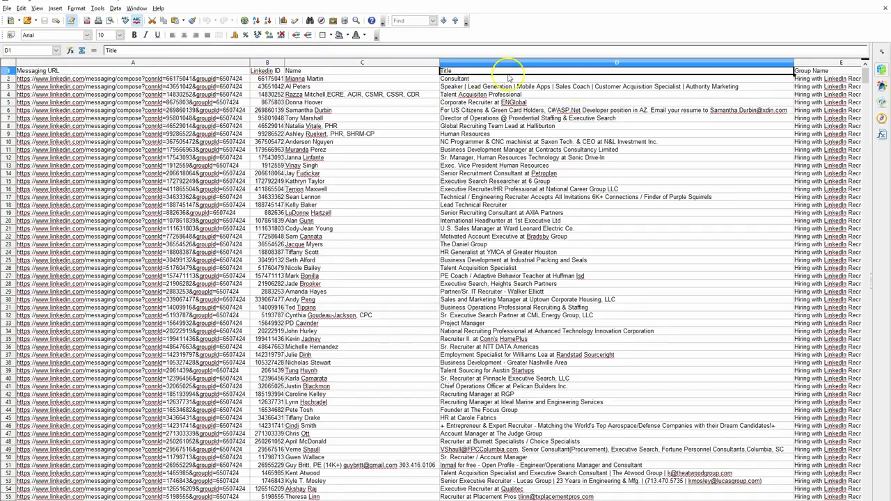
pyautogui.click(810, 72)
pyautogui.moveTo(453, 500)
pyautogui.mouseDown()
pyautogui.moveTo(475, 500)
pyautogui.moveTo(453, 500)
pyautogui.mouseUp()
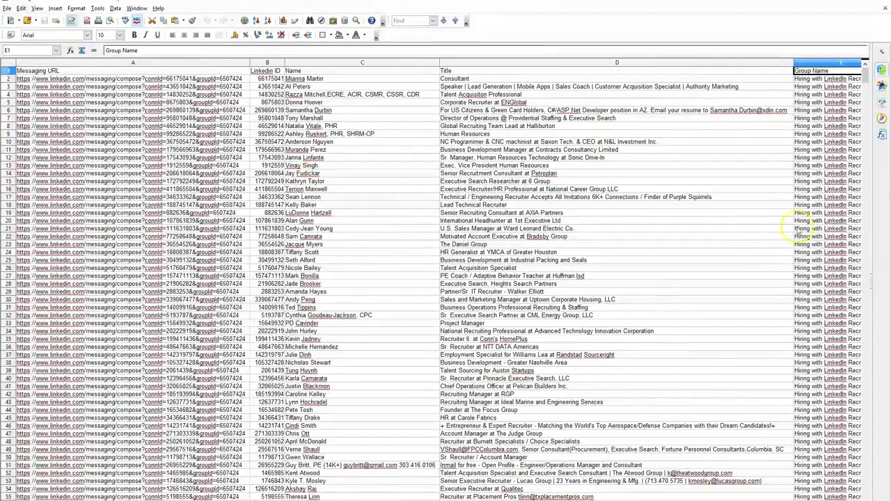
pyautogui.moveTo(867, 82); pyautogui.dragTo(870, 493)
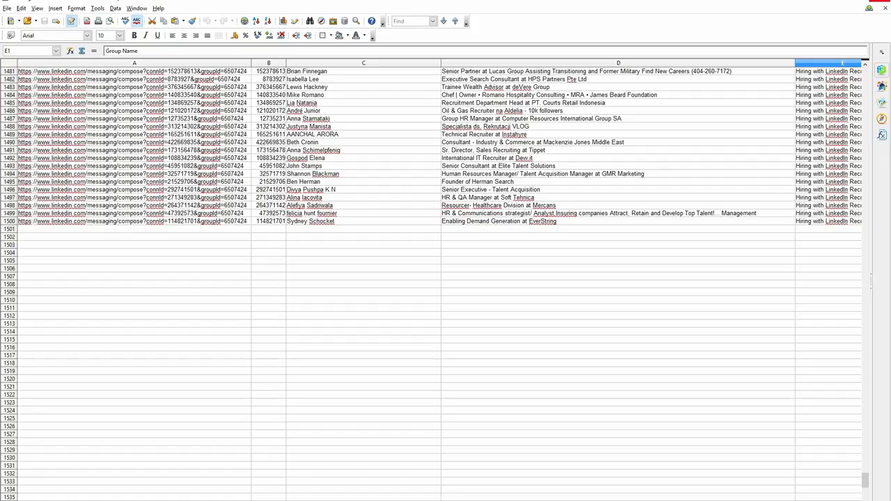
pyautogui.click(883, 2)
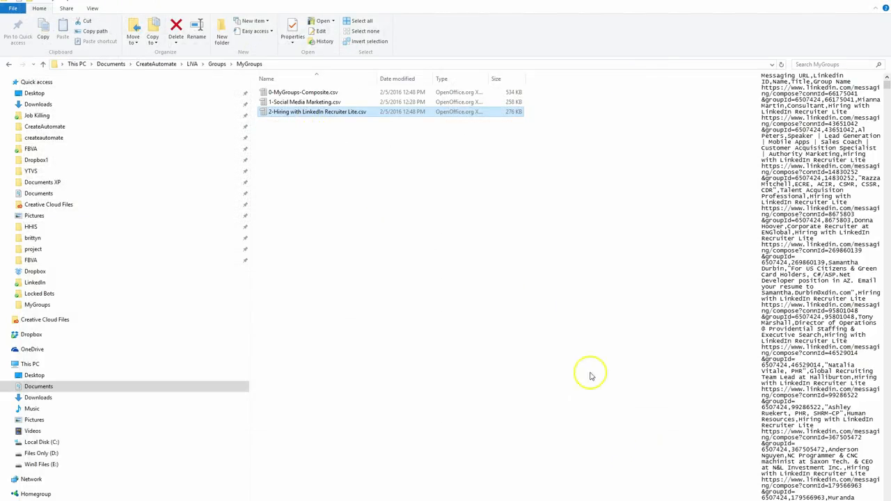
# Open 0-MyGroups-Composite.csv in OpenOffice, review the Group Name column down to the last member row, and close the file
pyautogui.click(299, 94)
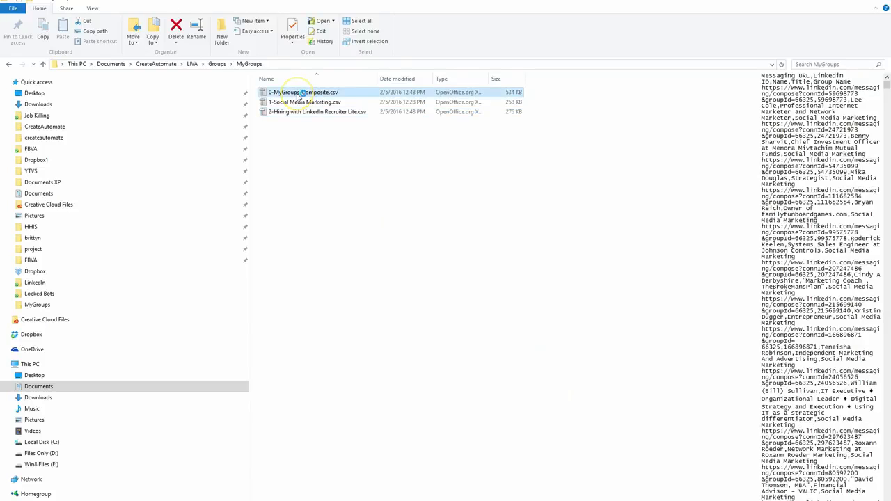
pyautogui.click(565, 142)
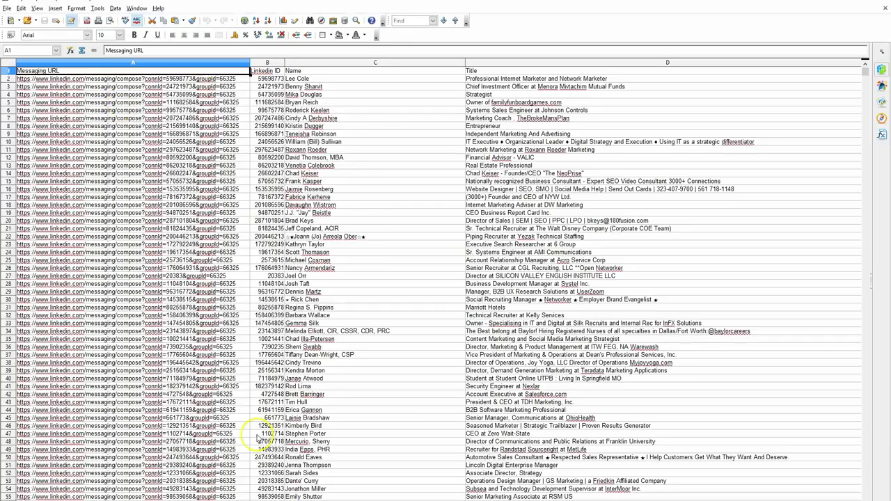
pyautogui.hscroll(2, 446, 278)
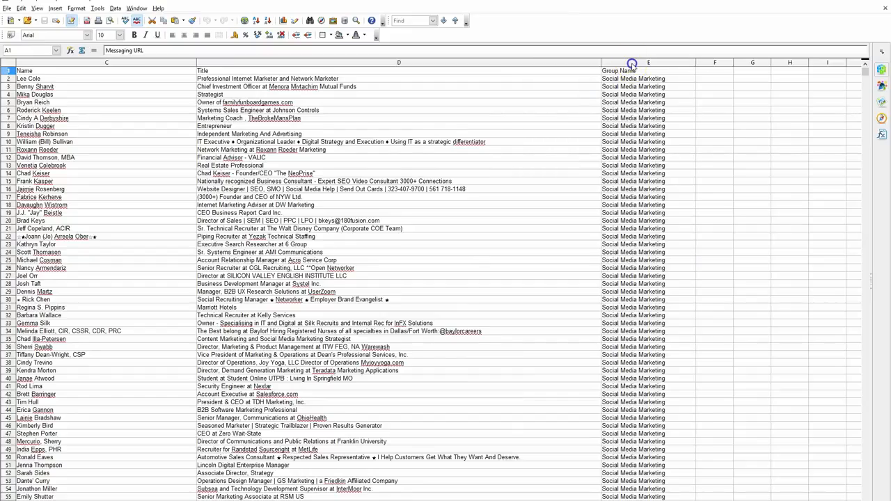
pyautogui.click(632, 63)
pyautogui.moveTo(863, 72); pyautogui.dragTo(866, 495)
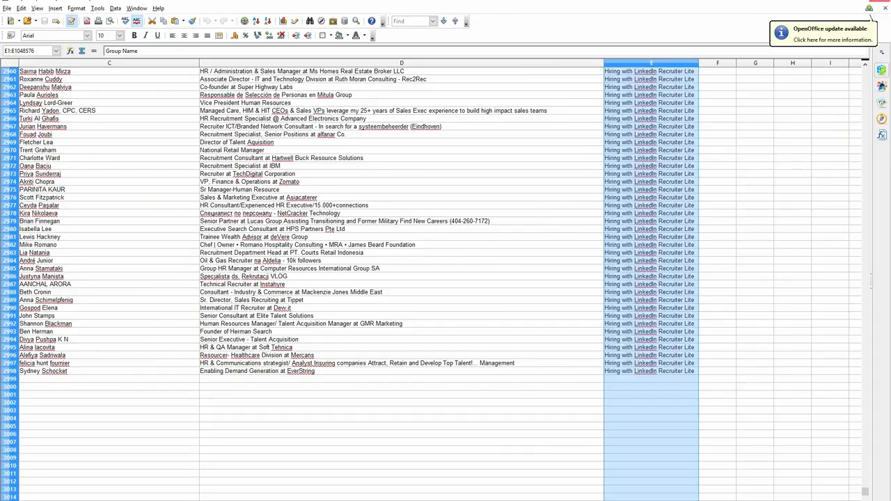
pyautogui.click(880, 1)
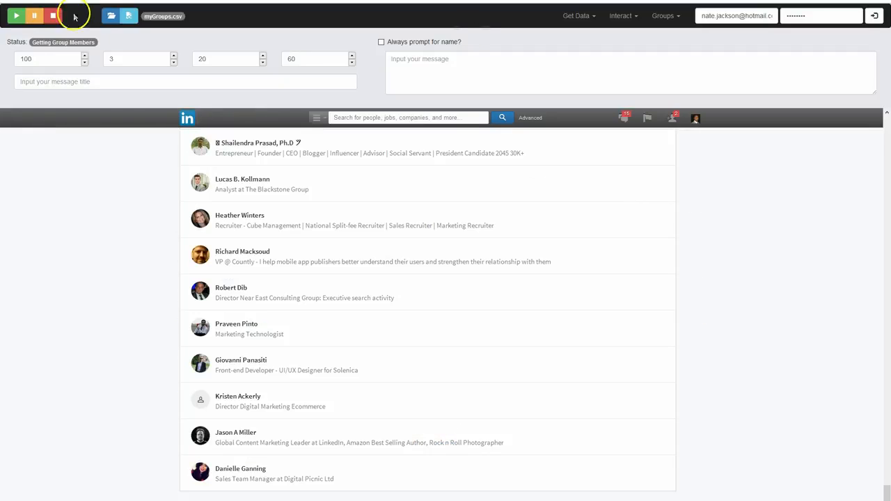
# Review the available group commands and stop the running group member export
pyautogui.click(669, 16)
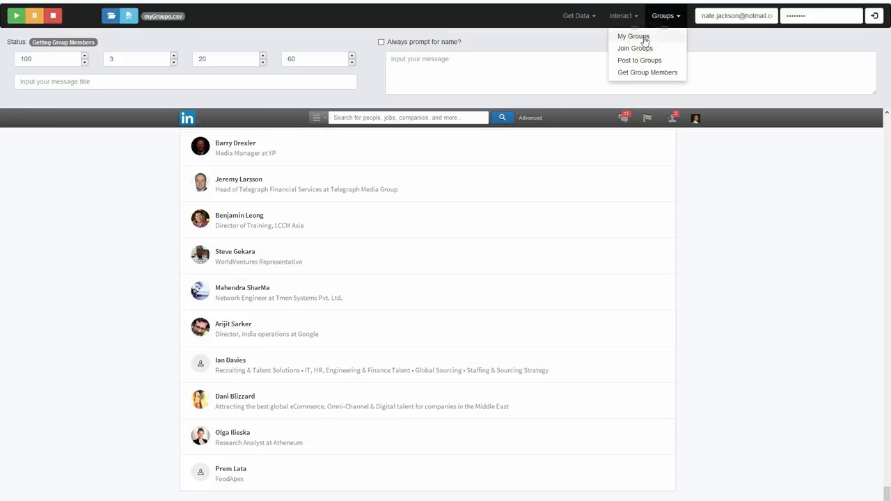
pyautogui.click(644, 73)
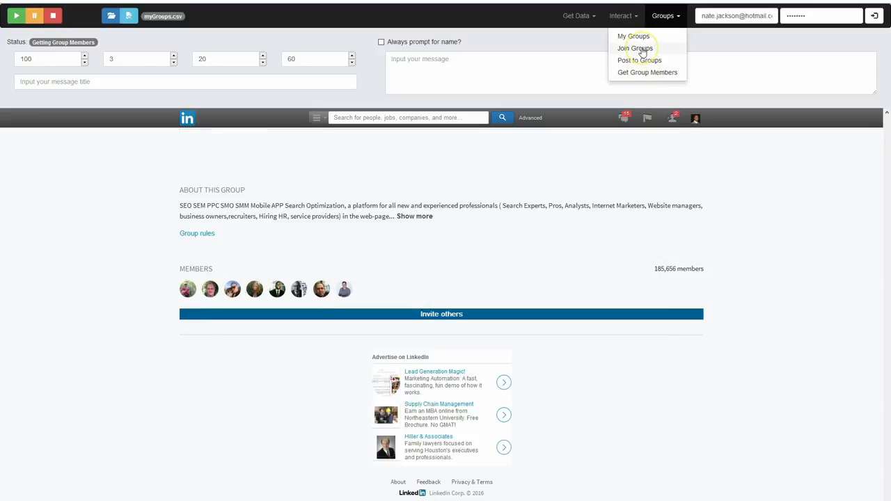
pyautogui.click(642, 63)
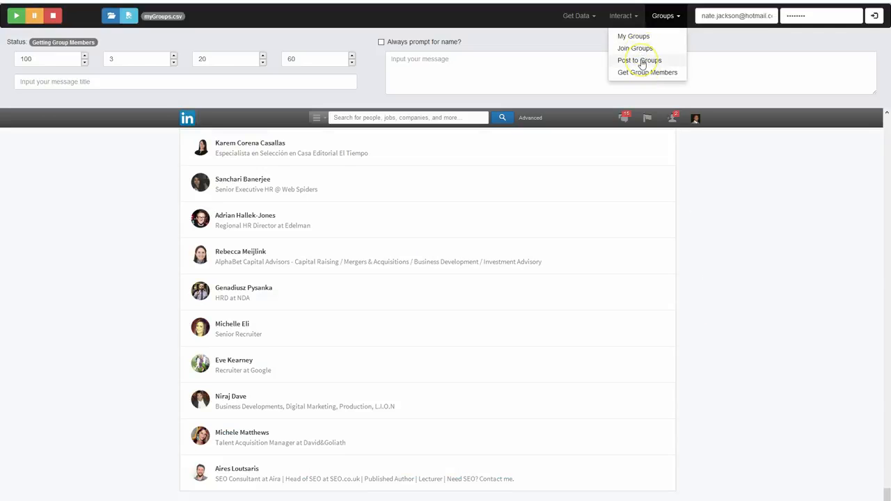
pyautogui.click(620, 16)
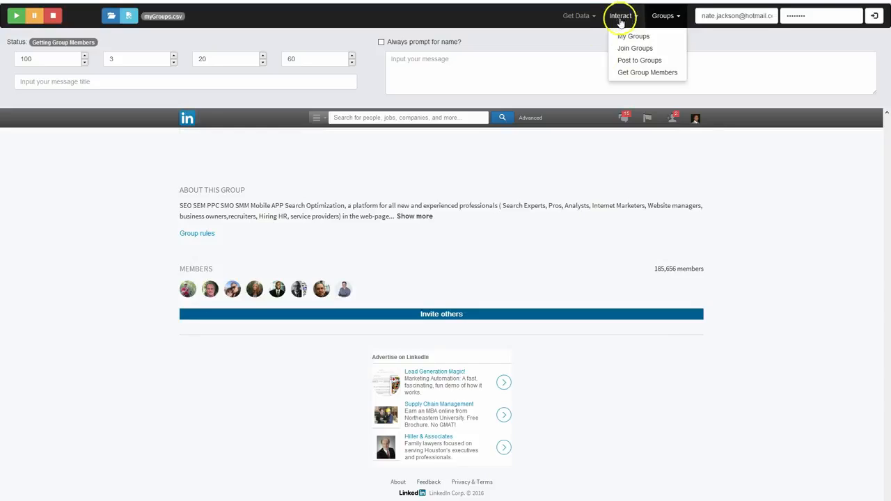
pyautogui.click(53, 21)
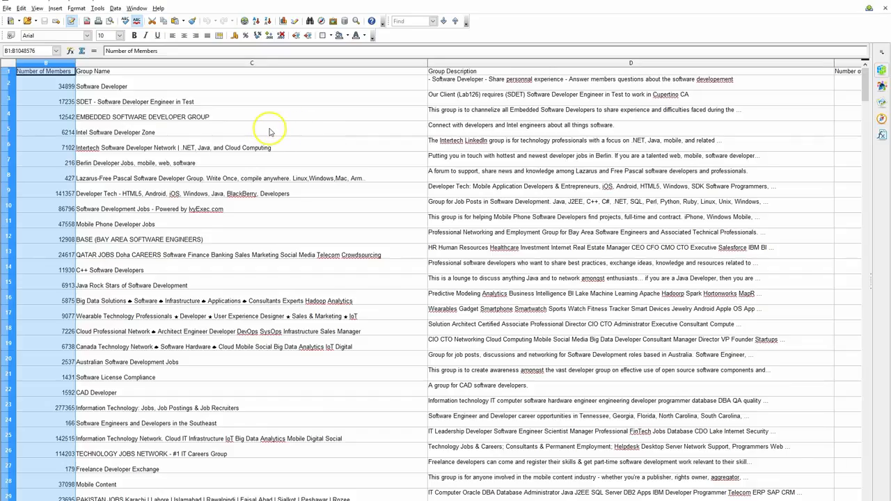
# Examine the member counts, group names and descriptions in the software developer groups spreadsheet, and return to the first row
pyautogui.scroll(-9, 270, 133)
pyautogui.scroll(-19, 270, 133)
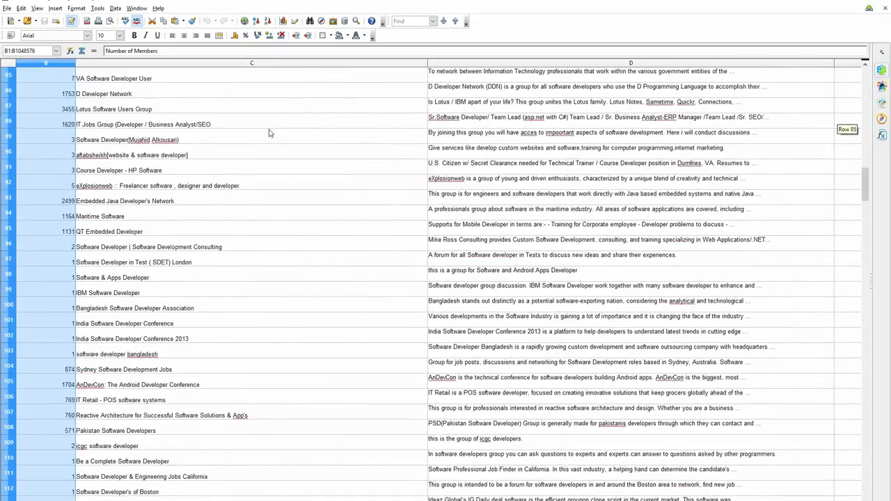
pyautogui.scroll(-14, 270, 133)
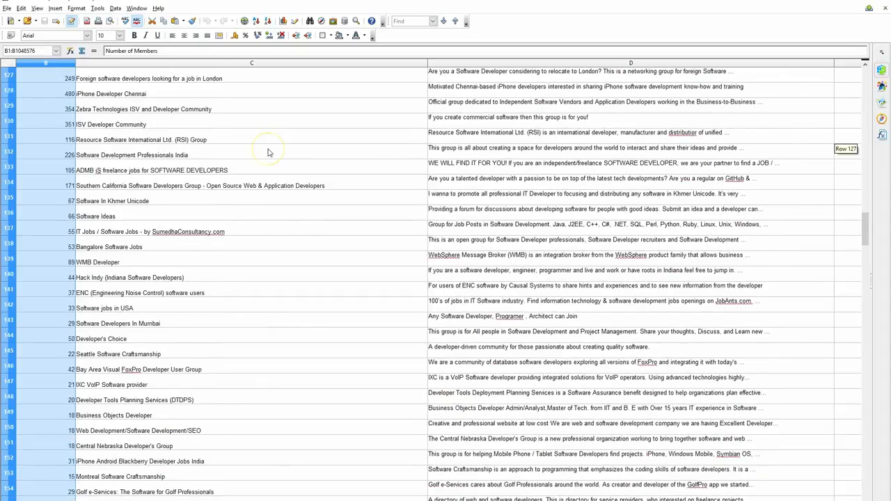
pyautogui.scroll(-4, 269, 152)
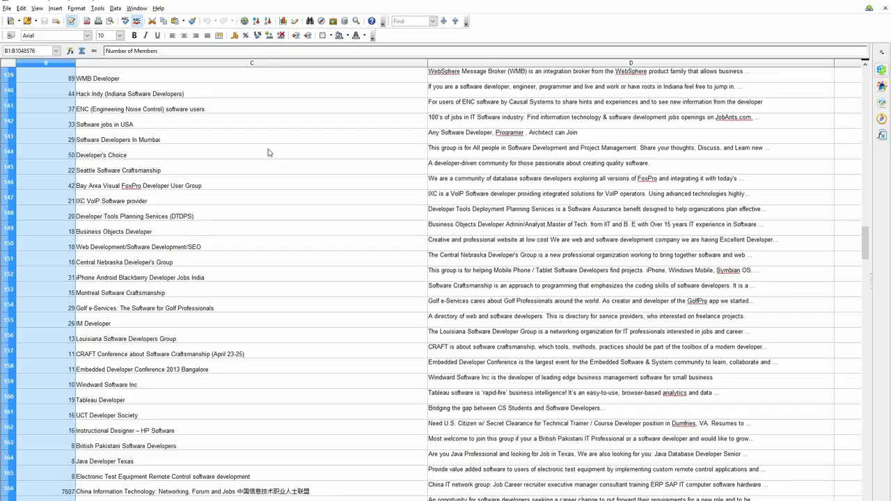
pyautogui.scroll(-8, 269, 152)
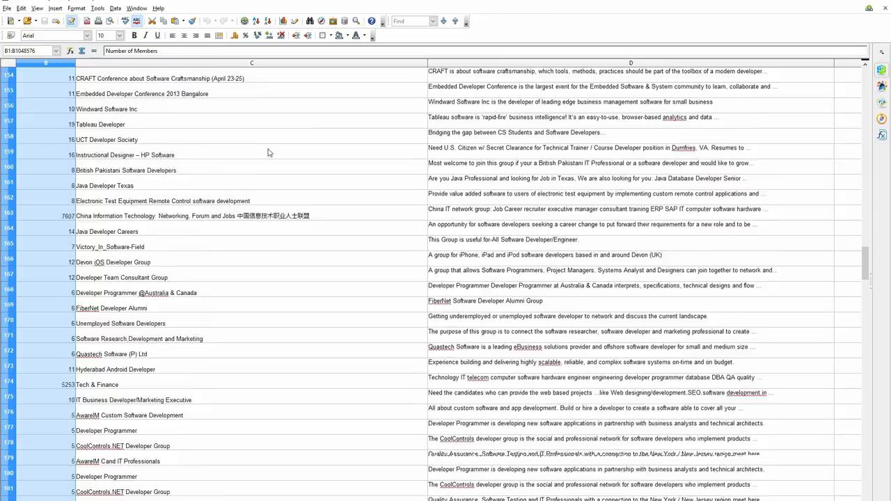
pyautogui.scroll(-3, 268, 151)
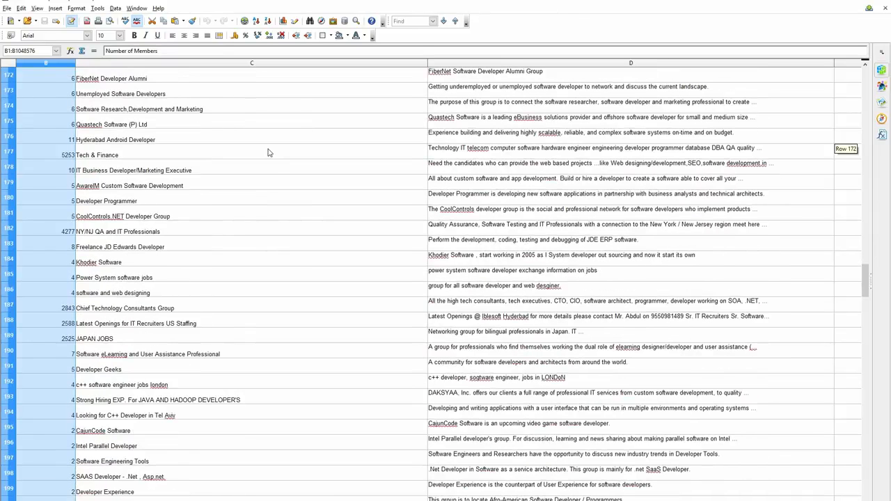
pyautogui.scroll(-9, 269, 151)
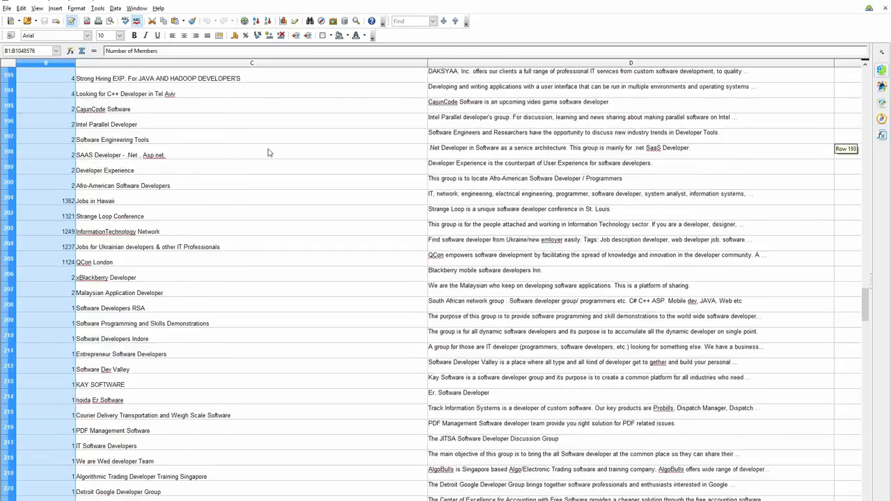
pyautogui.scroll(-3, 268, 152)
pyautogui.scroll(20, 269, 152)
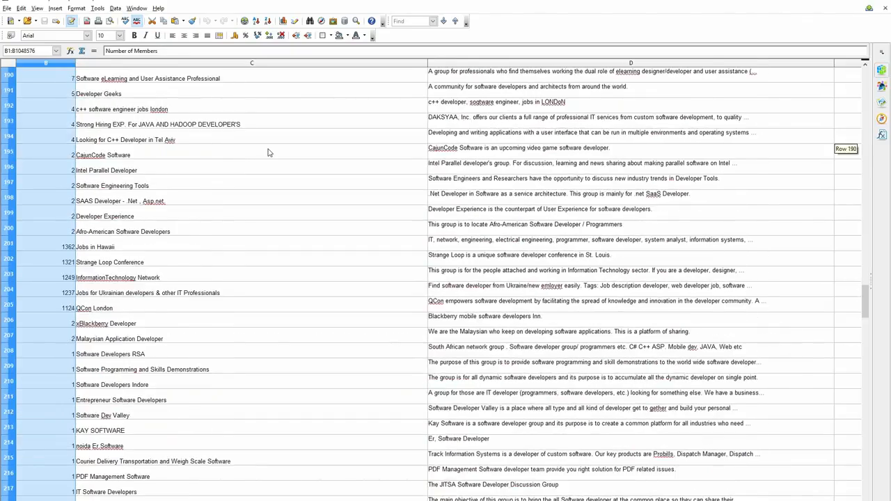
pyautogui.scroll(20, 269, 152)
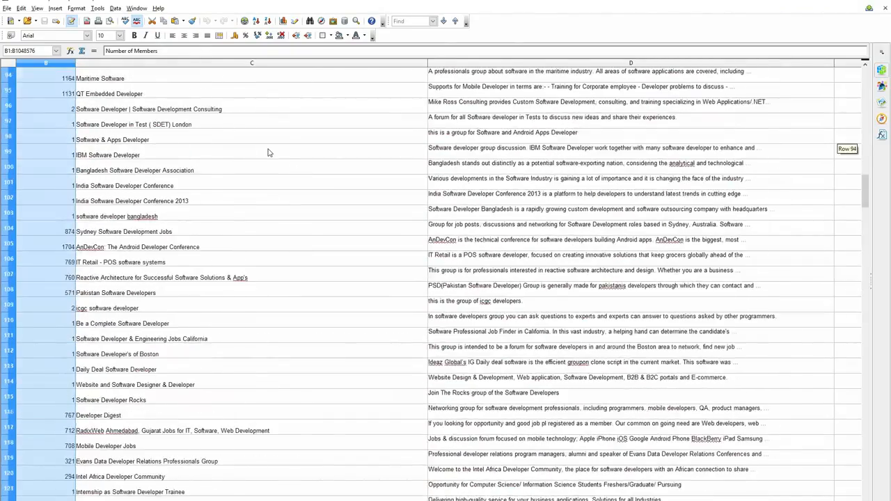
pyautogui.scroll(8, 269, 152)
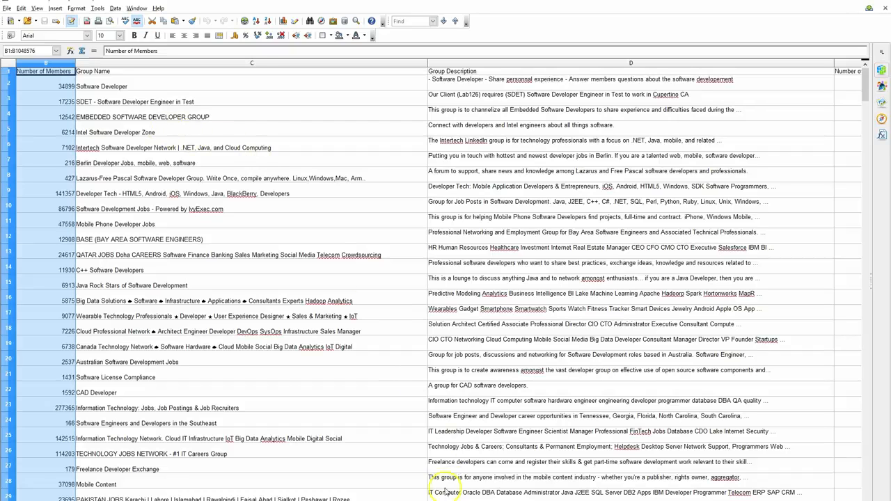
# Examine the Group URL and Number of Discussions columns, and return to the Number of Members column
pyautogui.hscroll(-1, 439, 282)
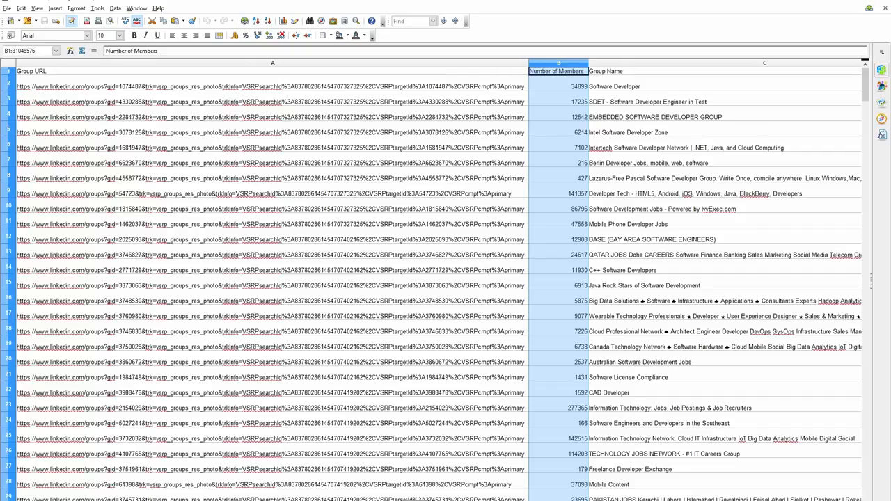
pyautogui.hscroll(2, 439, 282)
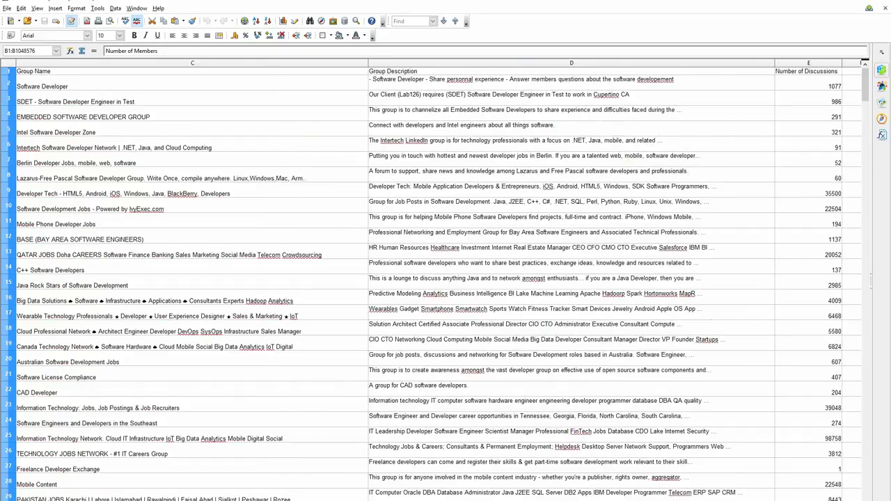
pyautogui.hscroll(-1, 439, 282)
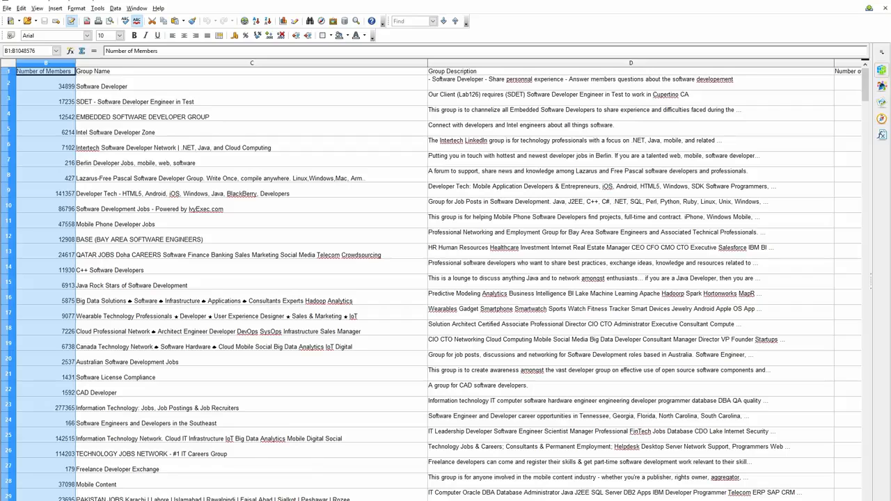
# Sort the whole groups table by Number of Members in descending order, extending the sort to the neighbouring columns
pyautogui.click(46, 63)
pyautogui.click(267, 22)
pyautogui.click(268, 23)
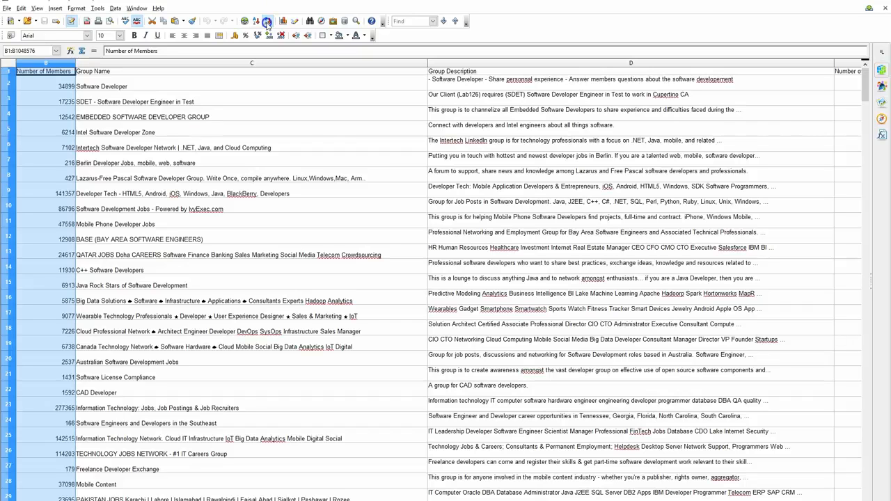
pyautogui.click(393, 267)
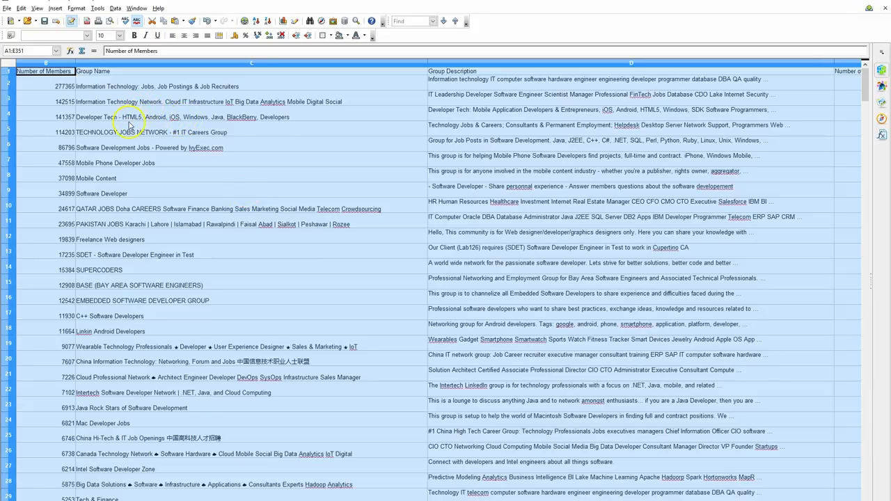
# Delete rows 2 and 3, the two Information Technology groups with the most members
pyautogui.click(92, 86)
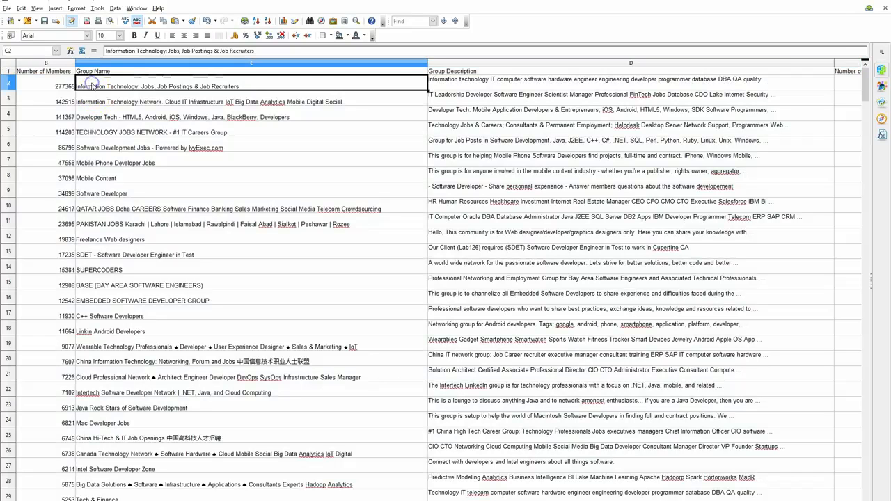
pyautogui.click(9, 84)
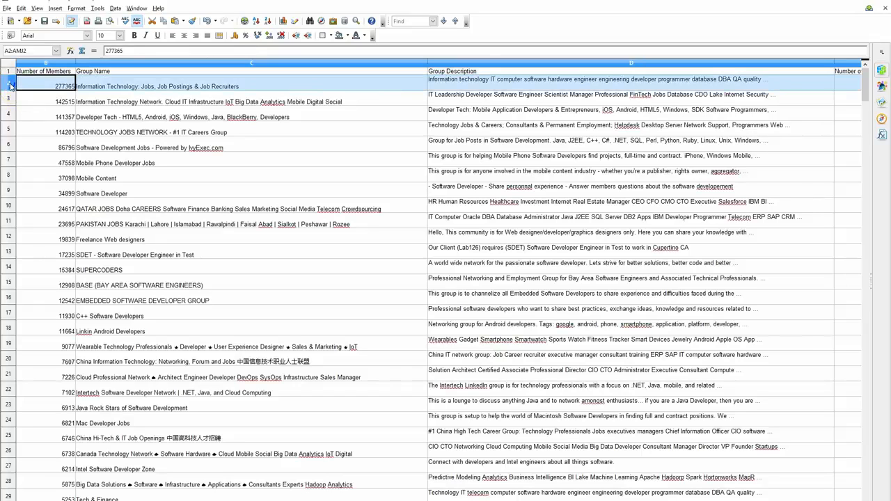
pyautogui.keyDown('shift'); pyautogui.click(9, 96); pyautogui.keyUp('shift')
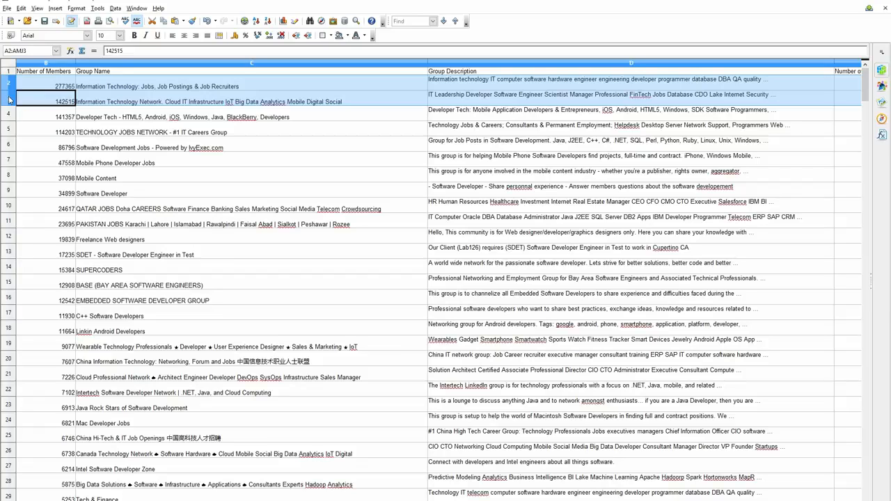
pyautogui.rightClick(9, 100)
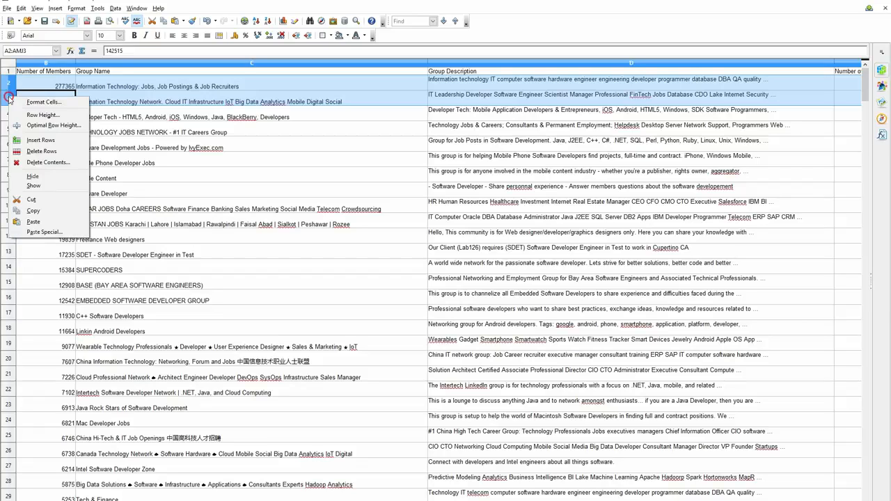
pyautogui.click(41, 151)
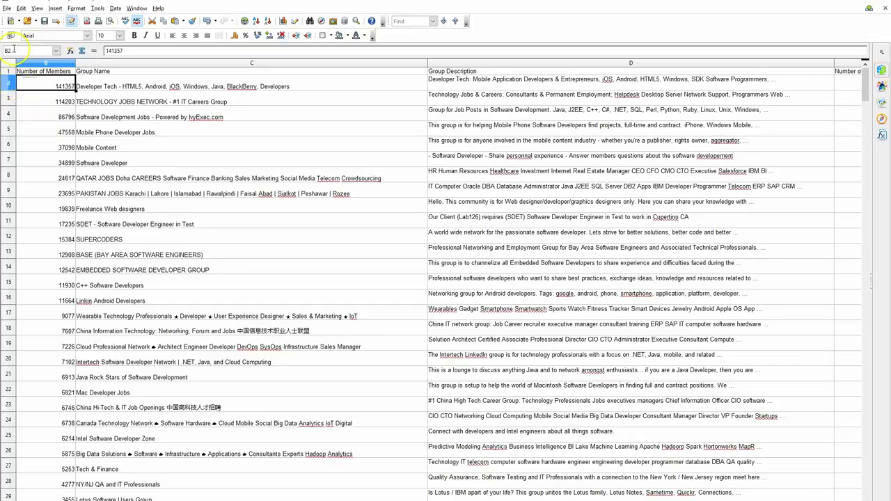
# Save a copy of the spreadsheet on the Desktop as softwareDeveloperGroupsToJoin.csv, keeping the Text CSV format
pyautogui.click(8, 9)
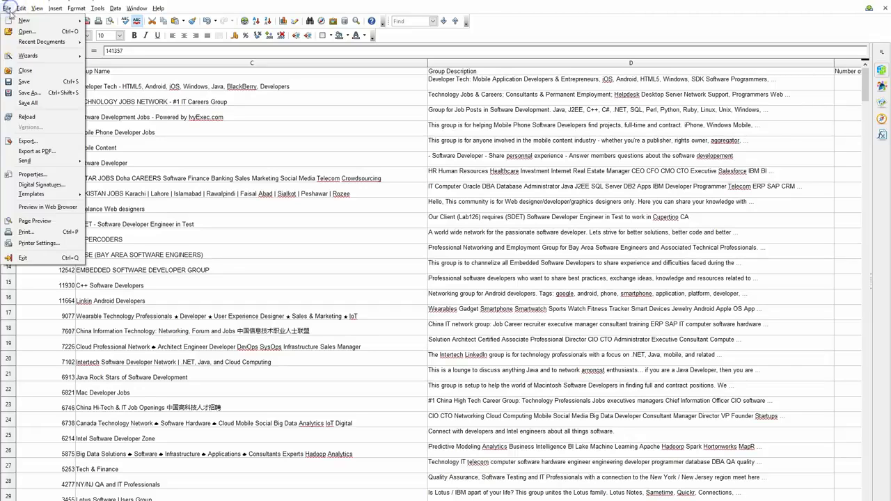
pyautogui.click(28, 91)
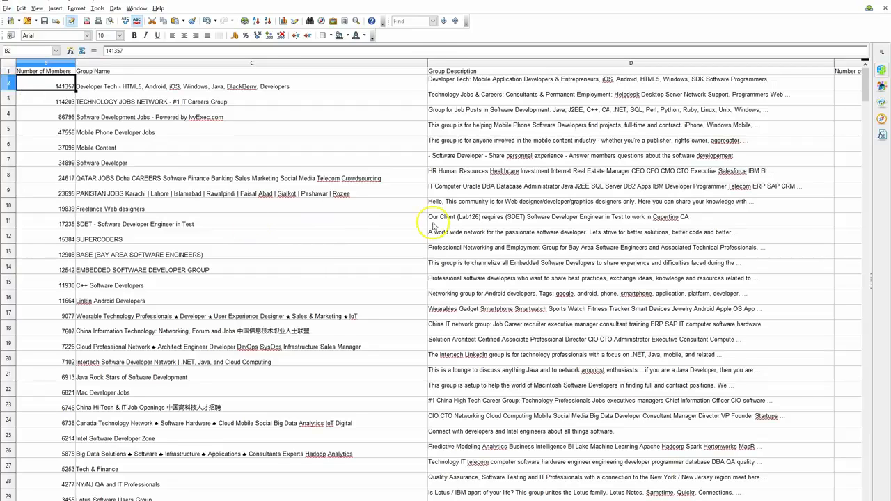
pyautogui.click(207, 67)
pyautogui.click(123, 232)
pyautogui.doubleClick(127, 233)
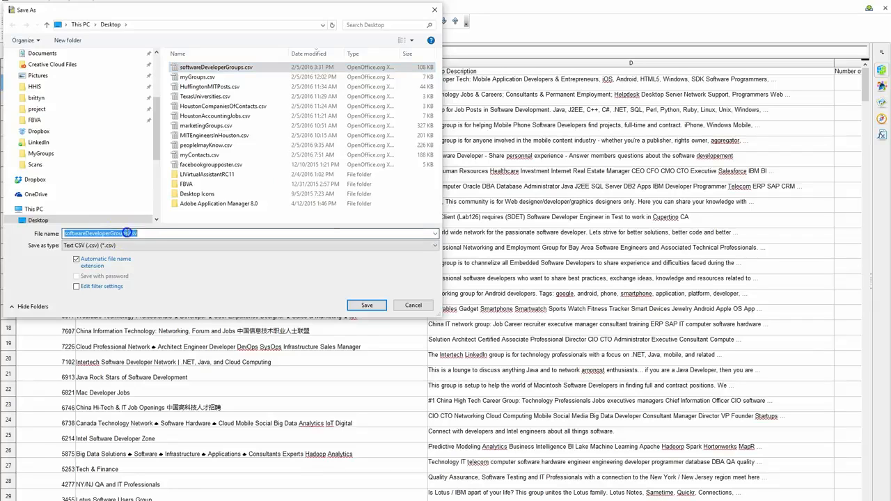
pyautogui.click(127, 232)
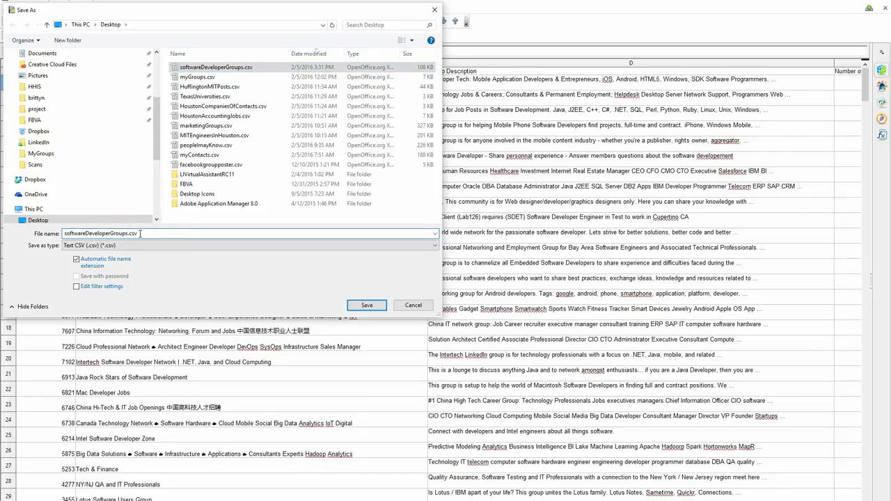
pyautogui.write('t')
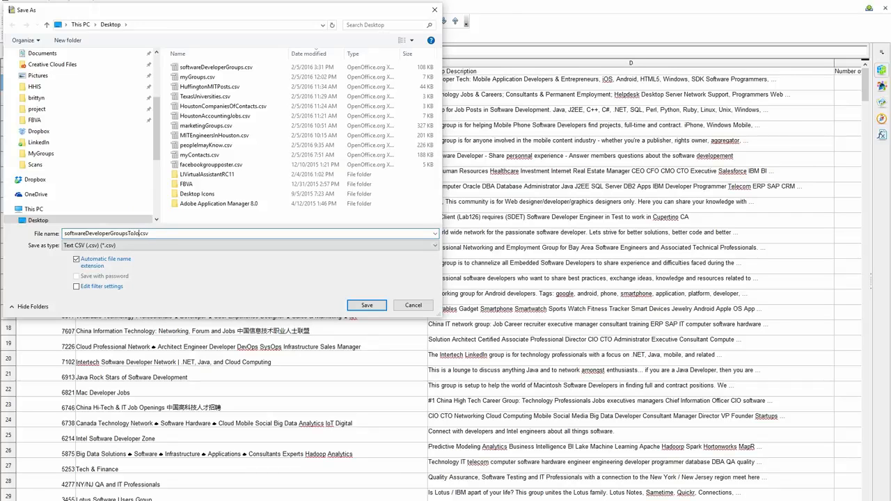
pyautogui.write('oJoin')
pyautogui.press('Return')
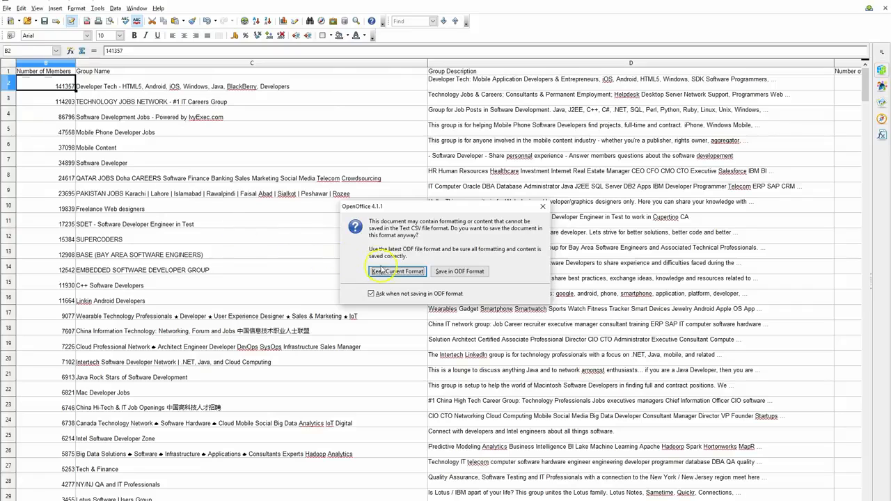
pyautogui.click(387, 272)
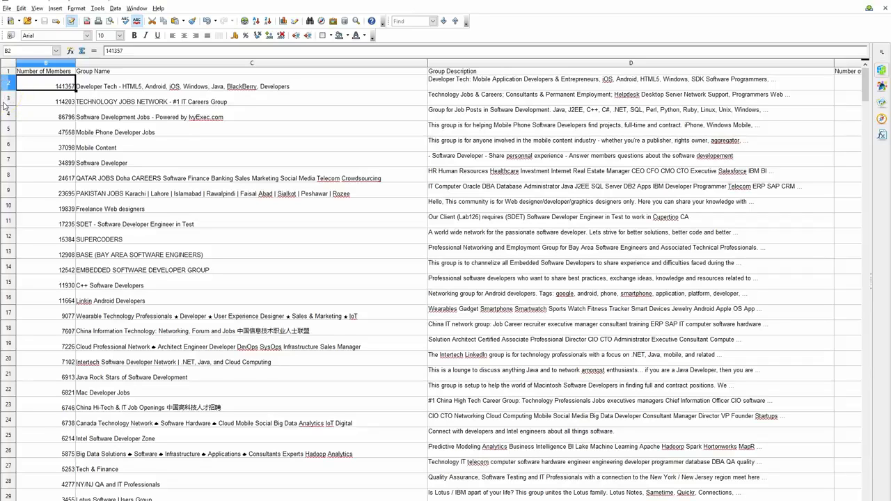
# Delete the TECHNOLOGY JOBS NETWORK - #1 IT Careers Group row and the Software Development Jobs - Powered by IvyExec.com row
pyautogui.click(6, 102)
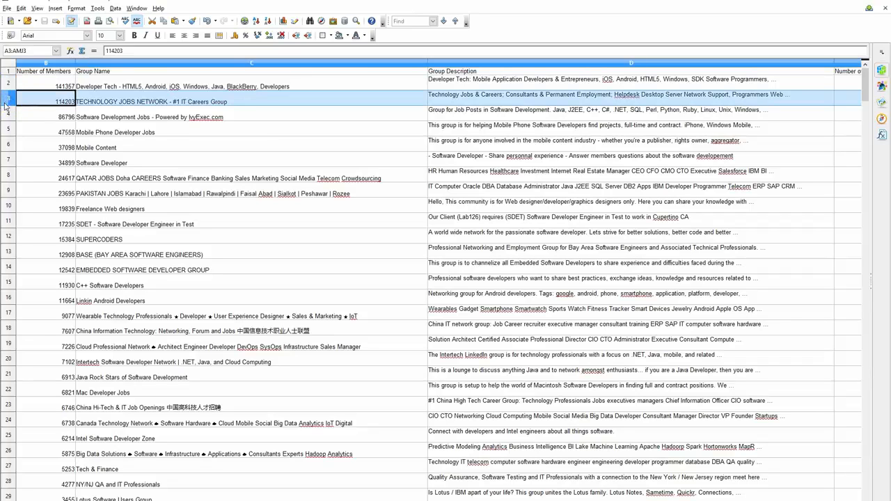
pyautogui.rightClick(6, 105)
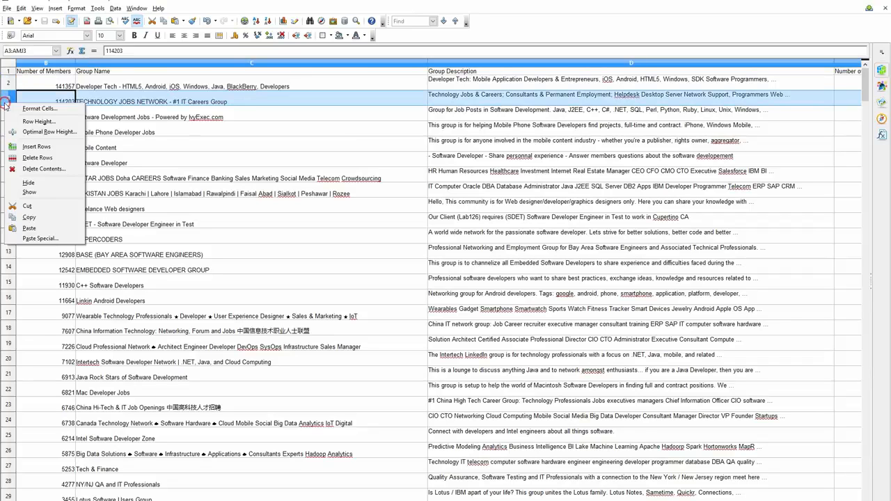
pyautogui.click(44, 159)
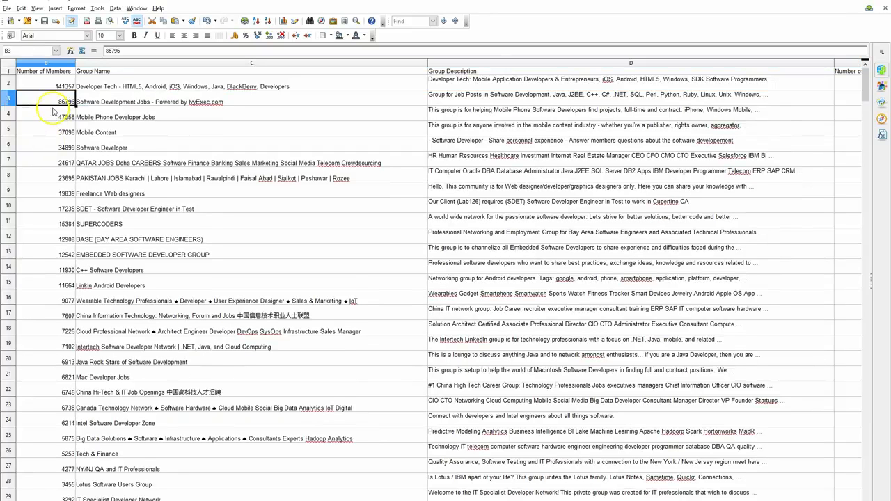
pyautogui.rightClick(9, 97)
pyautogui.click(34, 151)
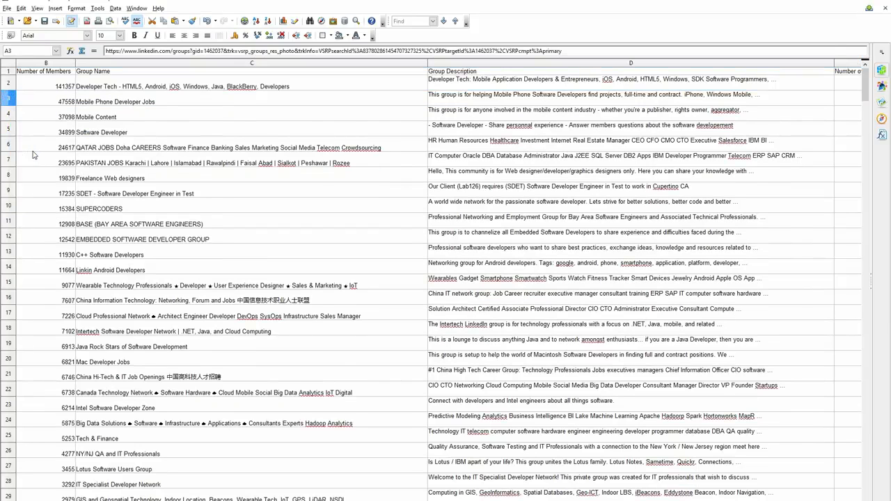
# Remove the remaining job-board and off-topic group rows, then save the trimmed CSV and close the spreadsheet
pyautogui.click(36, 106)
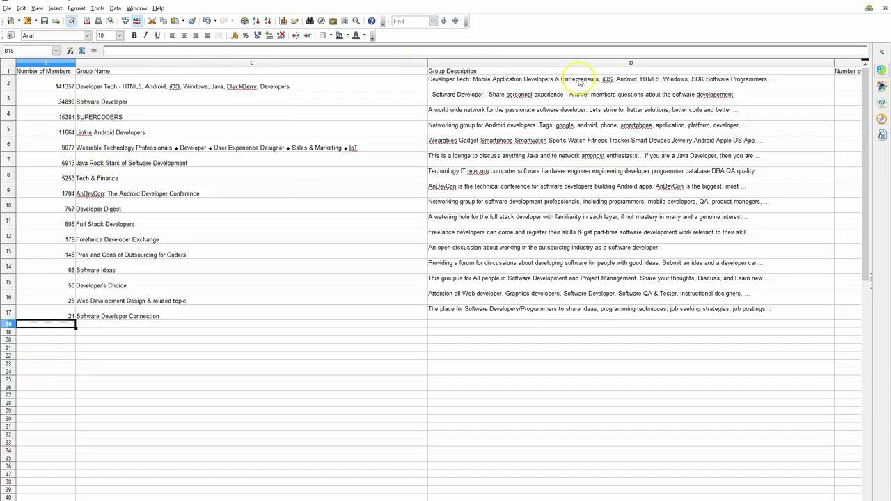
pyautogui.click(44, 22)
pyautogui.click(886, 9)
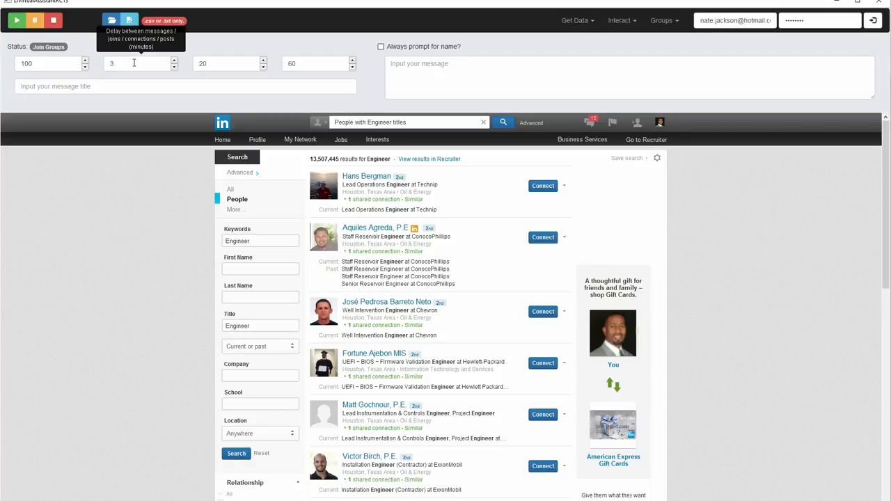
# Activate Join Groups mode with a 3-minute delay and a 60-minute break after 20 joins
pyautogui.click(209, 63)
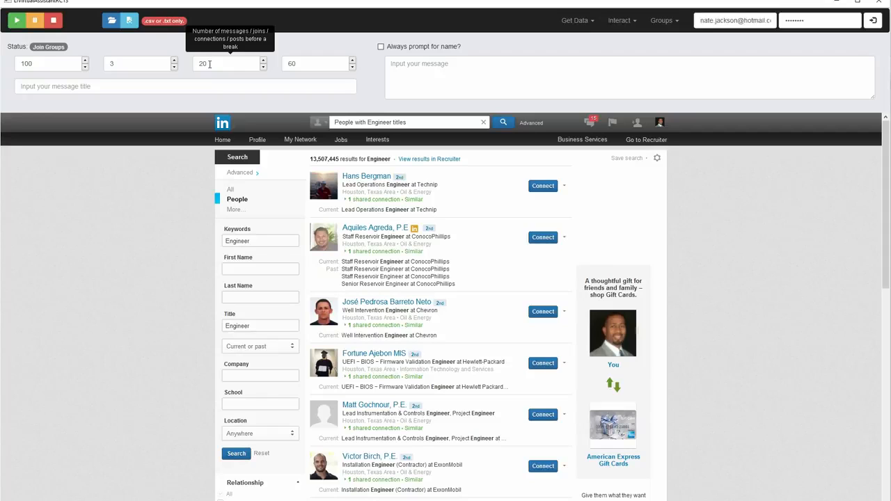
pyautogui.click(310, 65)
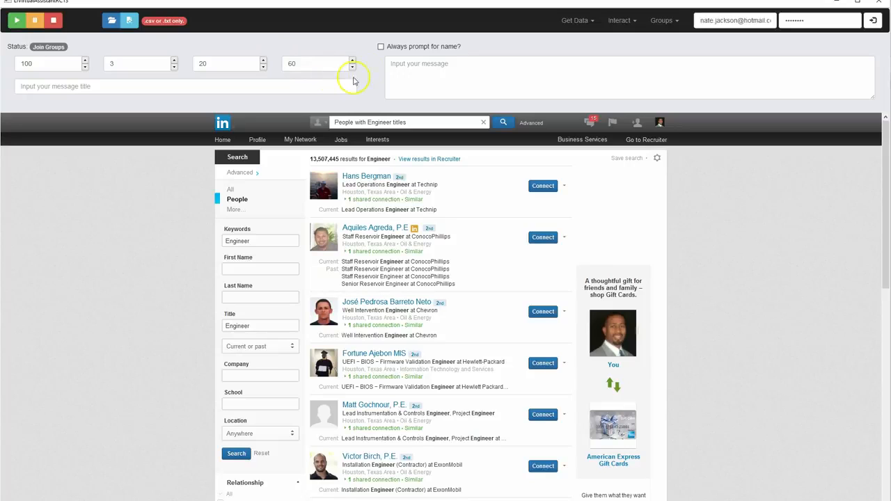
pyautogui.click(622, 21)
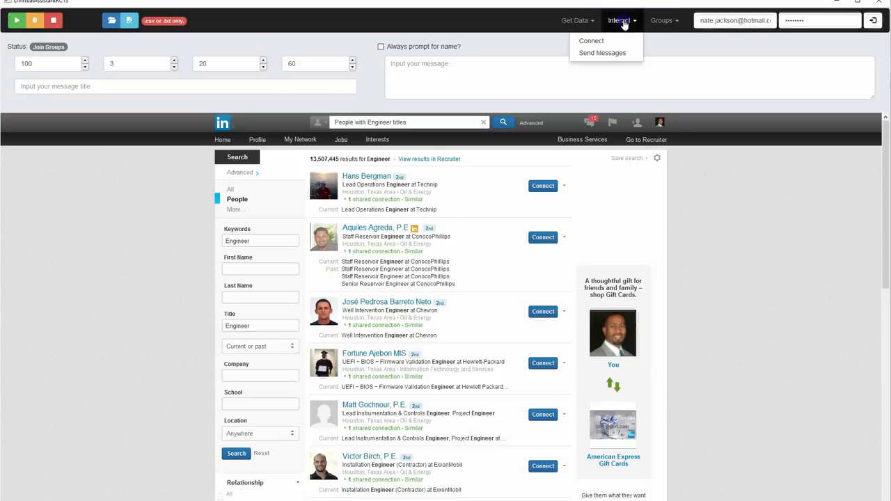
pyautogui.click(659, 21)
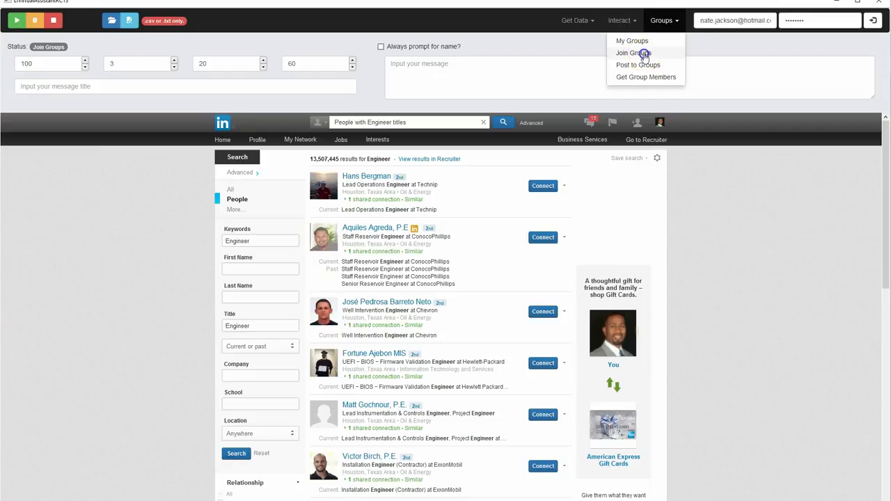
pyautogui.click(642, 54)
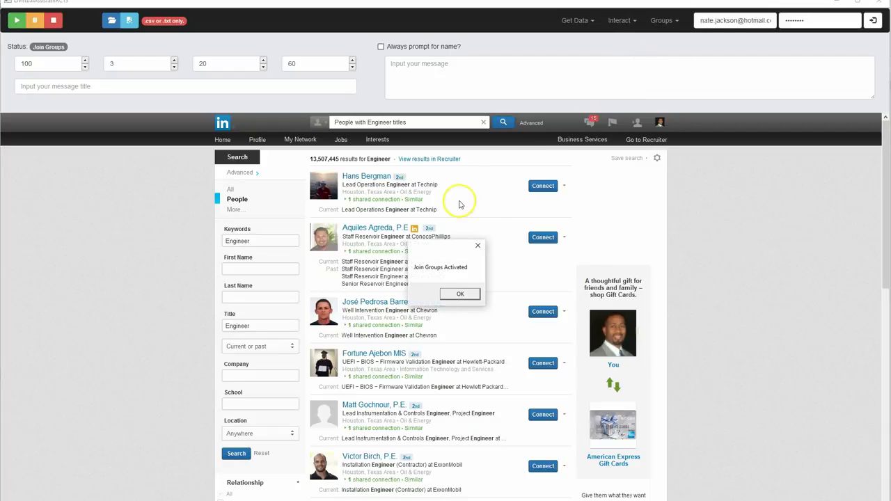
pyautogui.click(460, 294)
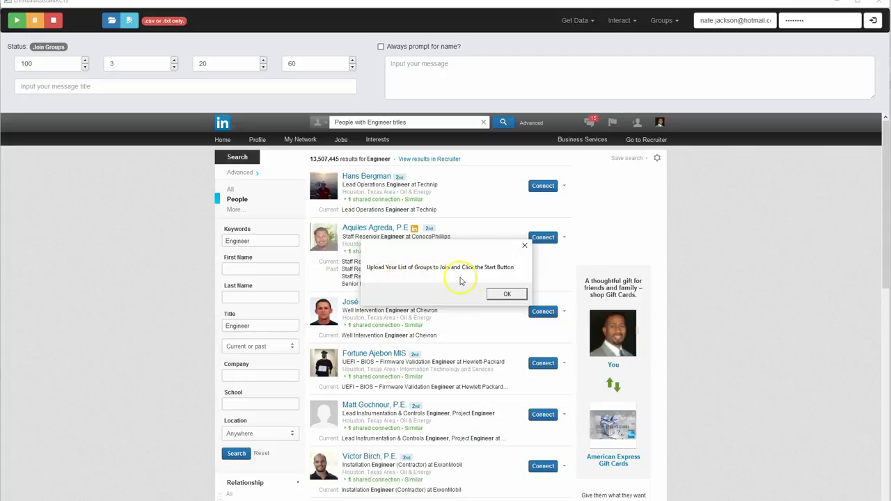
pyautogui.click(508, 295)
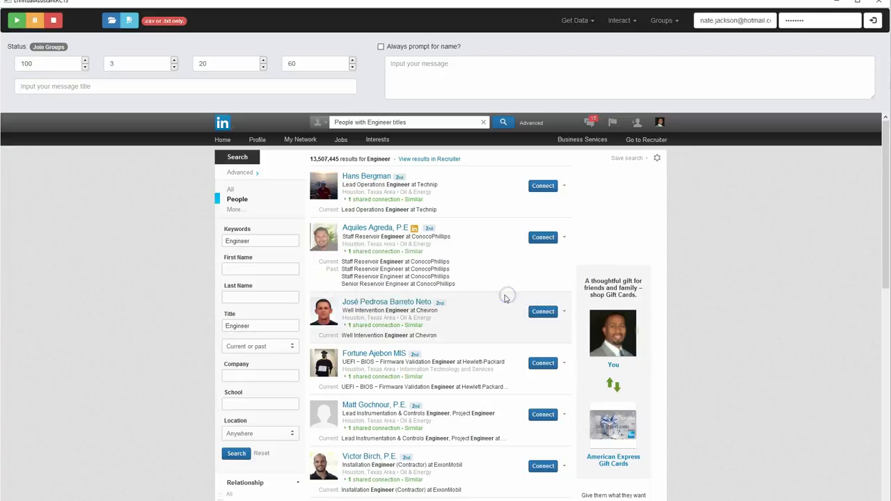
# Load softwareDeveloperGroupsToJoin.csv from the Desktop and start joining the listed groups
pyautogui.click(110, 23)
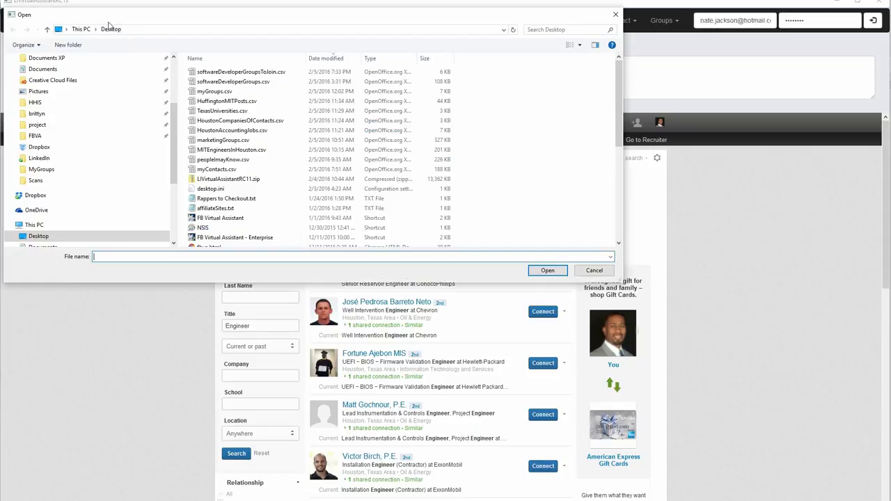
pyautogui.doubleClick(233, 72)
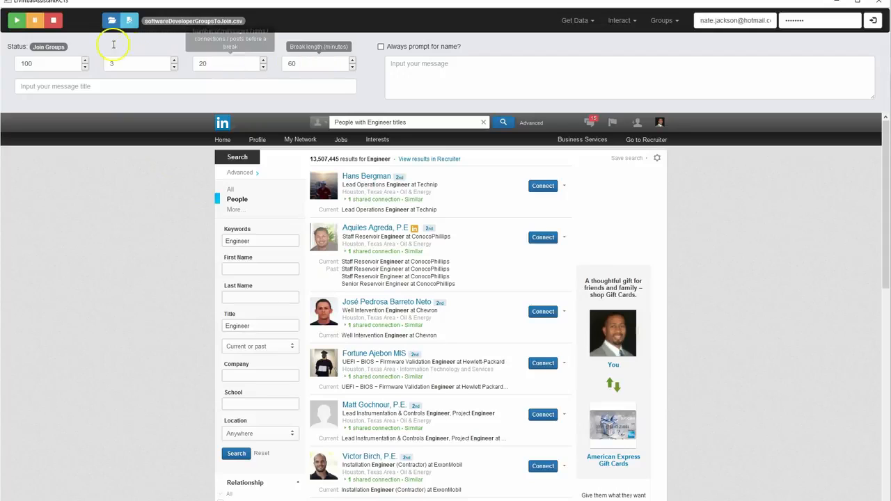
pyautogui.click(16, 28)
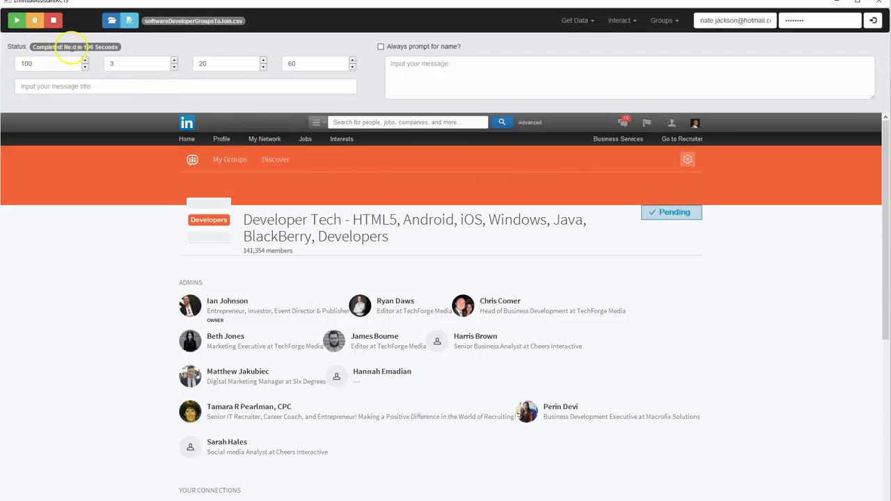
# Check the delay setting and the group functions, then stop the Join Groups run
pyautogui.click(115, 51)
pyautogui.click(113, 64)
pyautogui.click(651, 23)
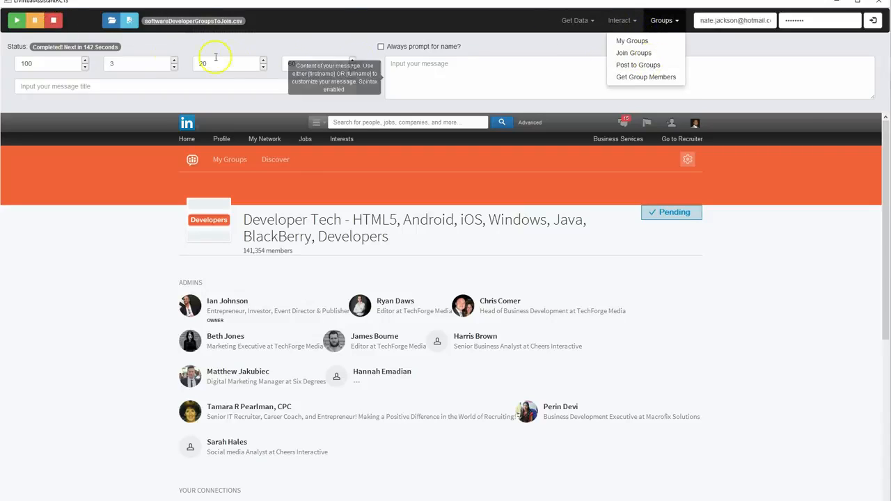
pyautogui.click(54, 25)
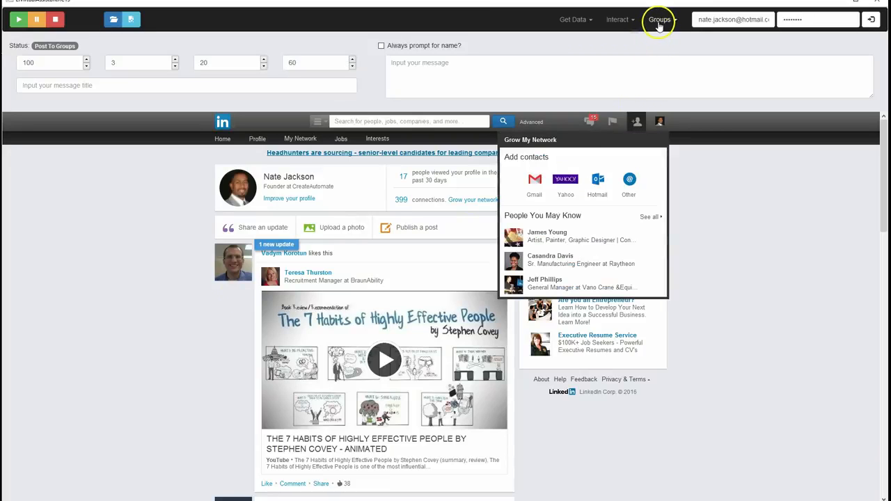
# Activate Post to Groups mode and dismiss its instructions
pyautogui.click(659, 21)
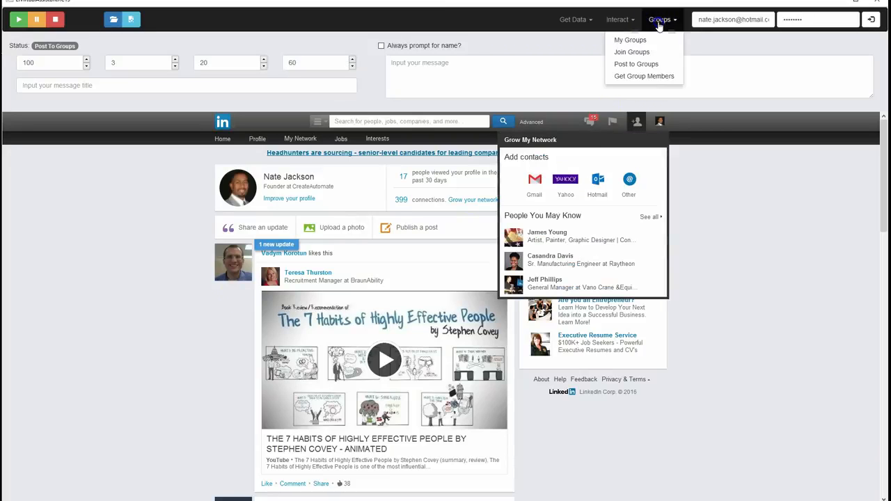
pyautogui.click(649, 66)
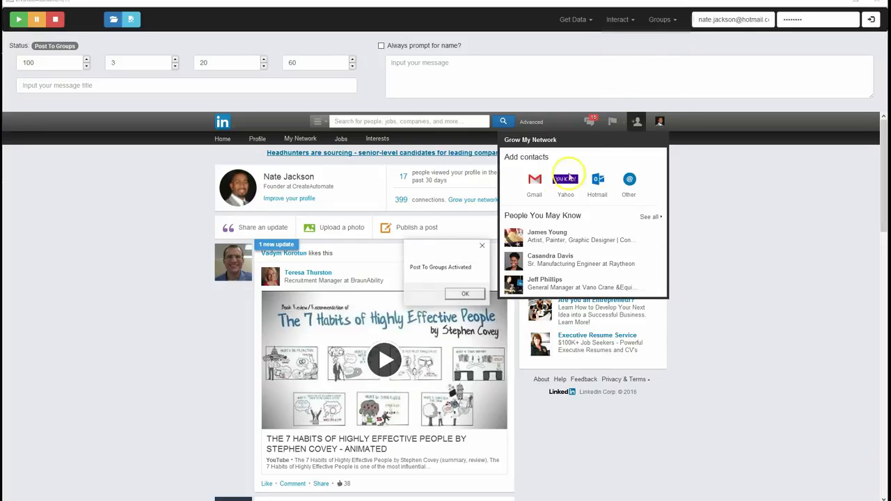
pyautogui.click(464, 295)
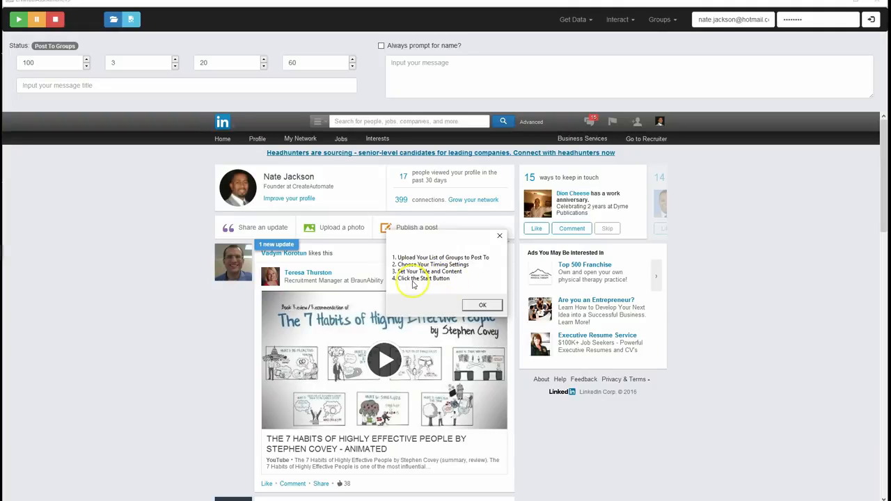
pyautogui.click(482, 305)
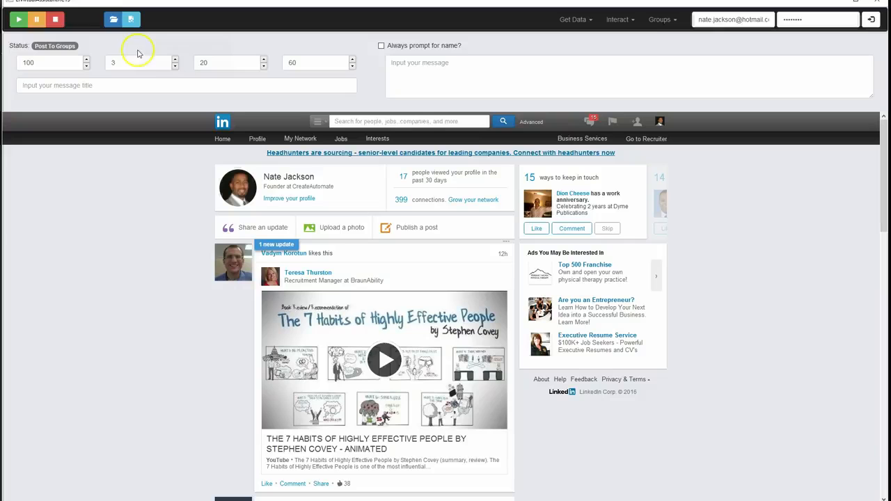
# Load testGroups.csv from the Desktop as the list of groups to post to
pyautogui.click(114, 22)
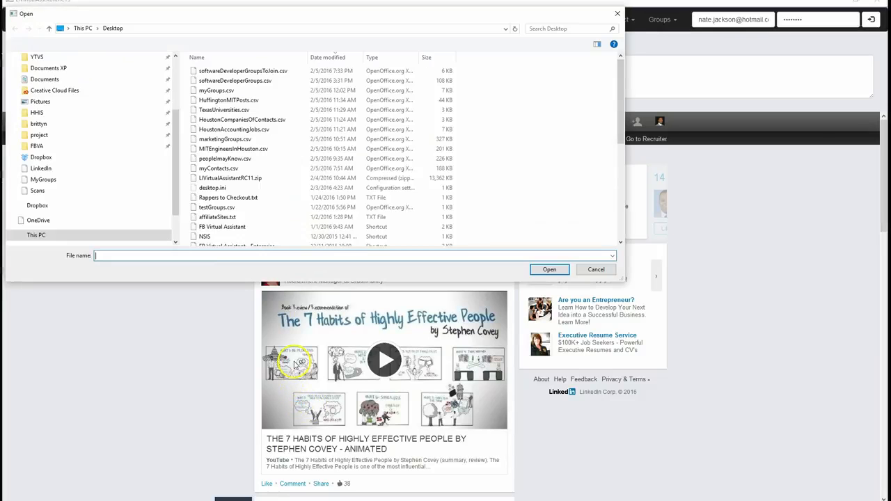
pyautogui.scroll(-8, 272, 149)
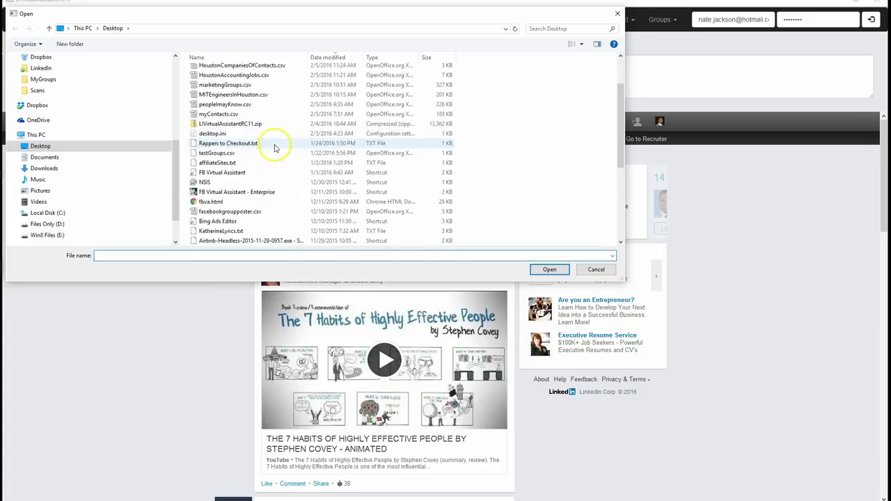
pyautogui.scroll(5, 272, 174)
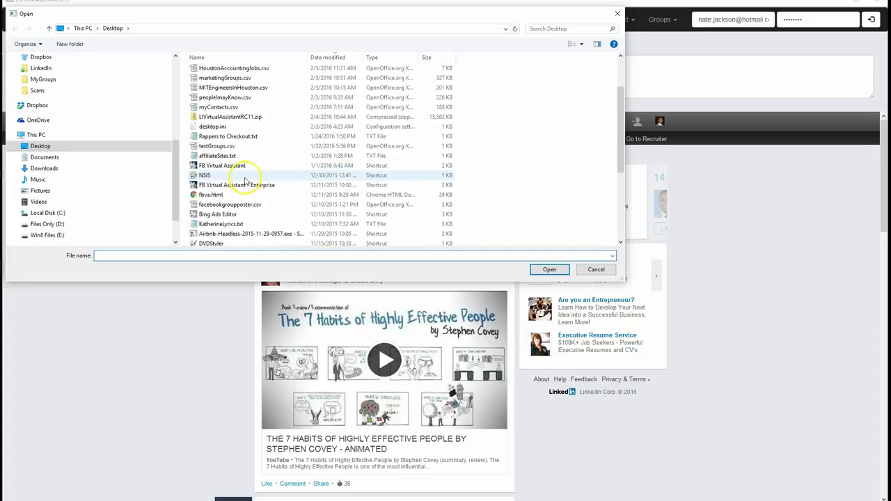
pyautogui.doubleClick(213, 145)
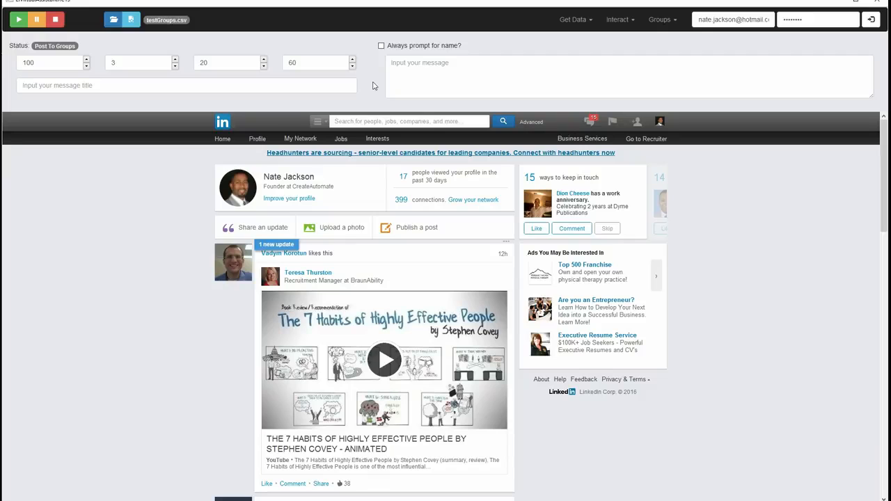
# Review the hints for the message title, message content and number of posts before a break
pyautogui.click(111, 86)
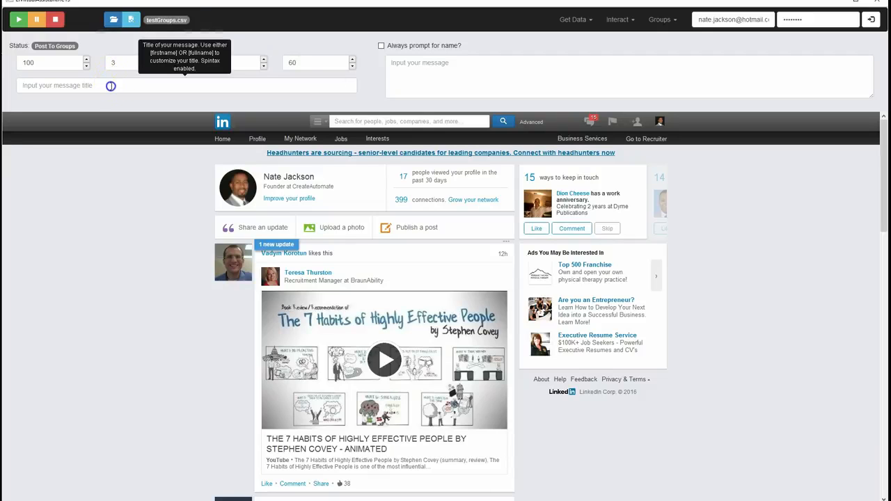
pyautogui.click(430, 71)
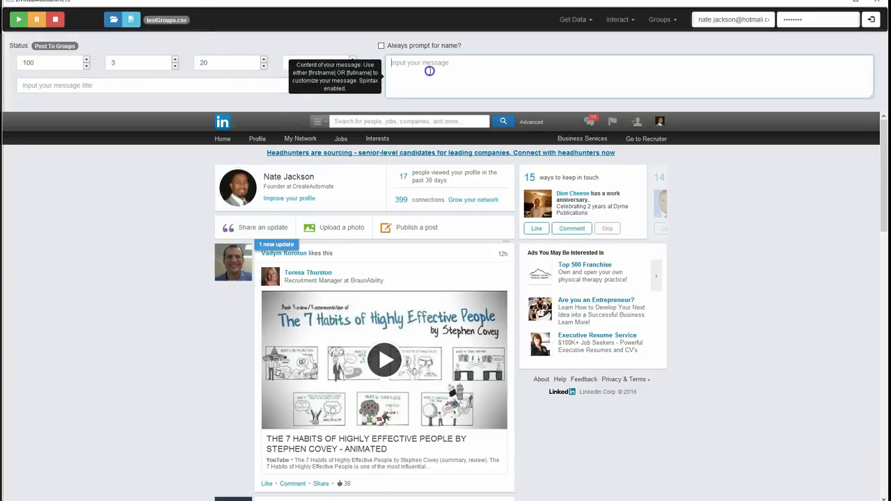
pyautogui.click(193, 91)
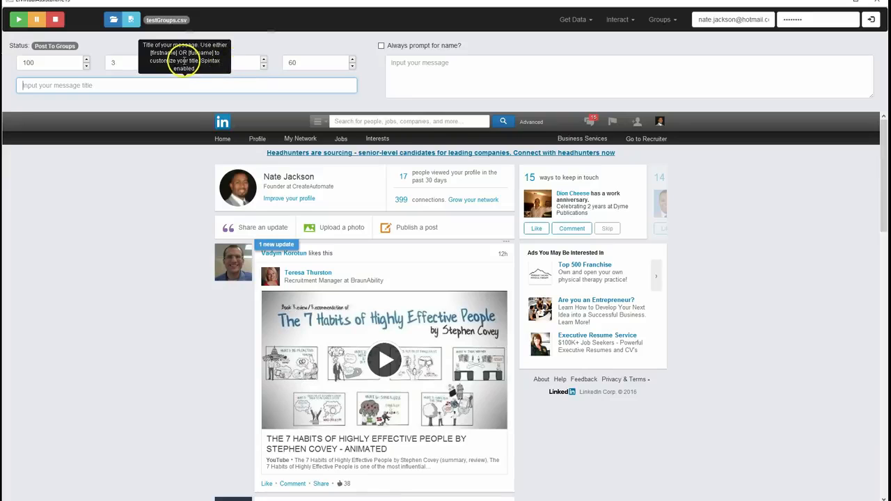
pyautogui.click(205, 60)
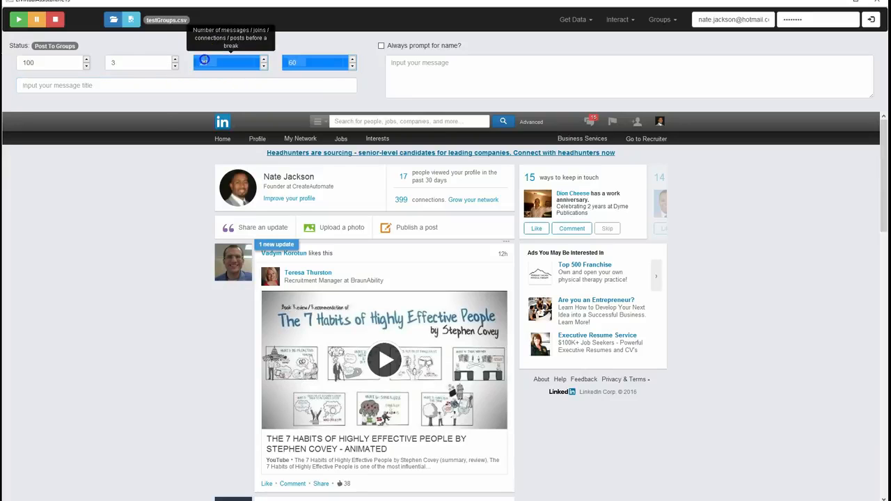
pyautogui.click(191, 85)
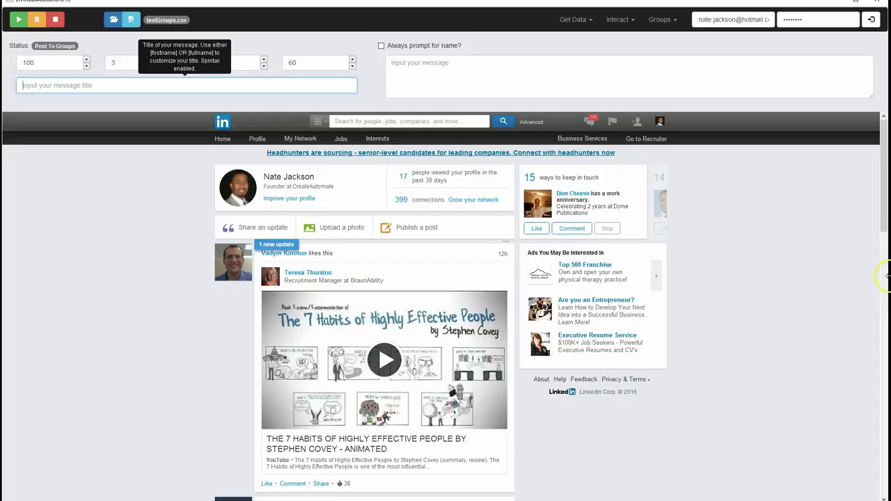
pyautogui.write('{')
pyautogui.write('ssage #1')
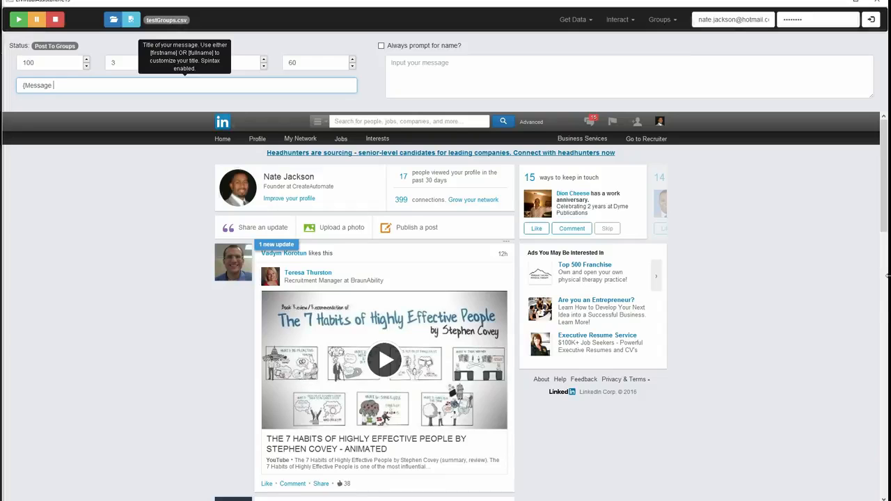
pyautogui.press('BackSpace')
pyautogui.press('BackSpace')
pyautogui.press('BackSpace')
pyautogui.press('BackSpace')
pyautogui.press('BackSpace')
pyautogui.press('BackSpace')
pyautogui.press('BackSpace')
pyautogui.press('BackSpace')
pyautogui.press('BackSpace')
pyautogui.press('BackSpace')
pyautogui.press('BackSpace')
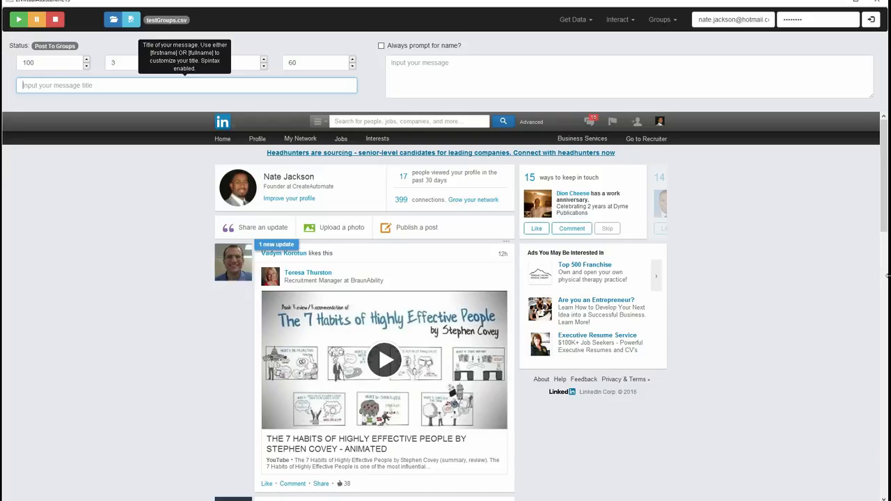
# Enter the spintax message title {Title #1 | Title #2 | Title #3}
pyautogui.write('{Title #1')
pyautogui.write('Title #2 | Title #3}')
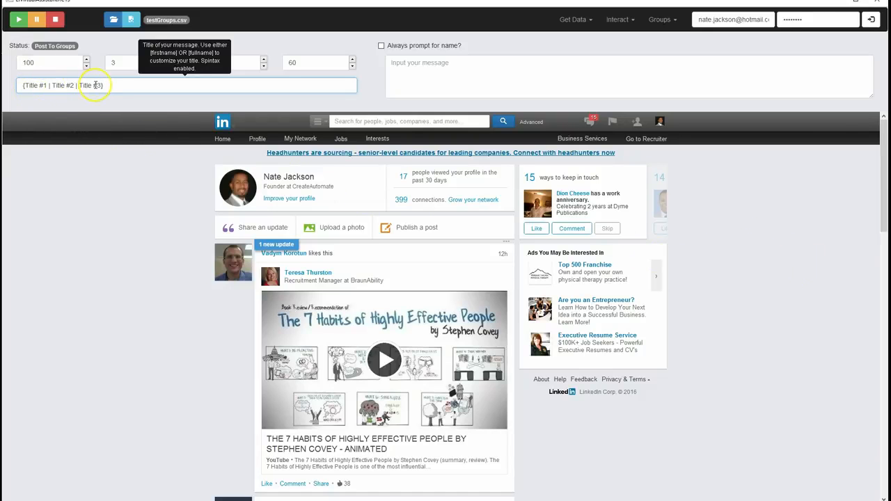
# Enter the spintax message content {Message 1 | Message 2 | Message 3}
pyautogui.click(444, 71)
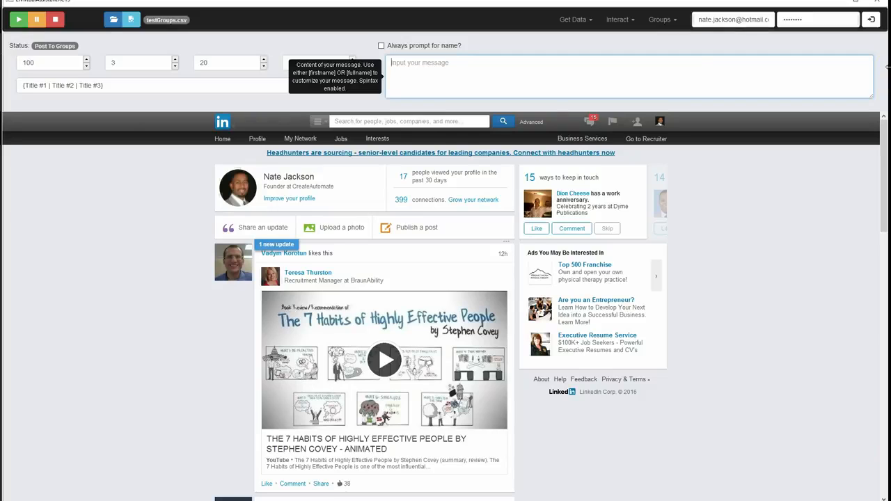
pyautogui.write('{')
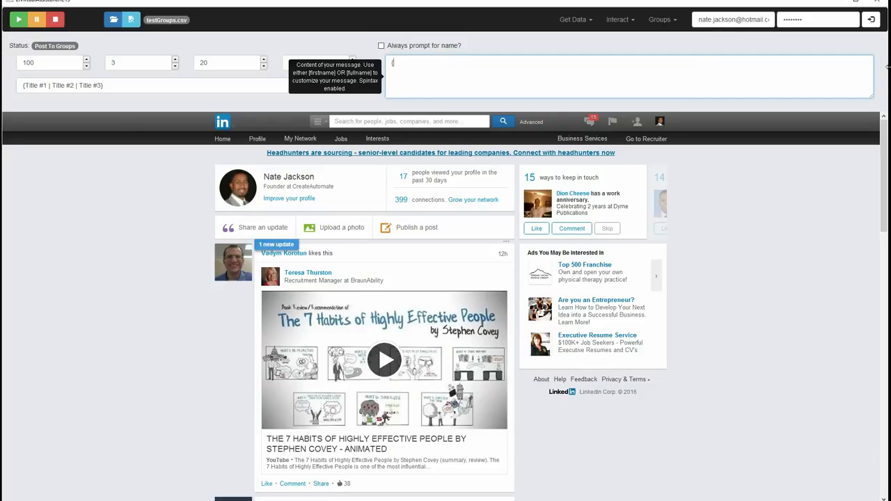
pyautogui.write('Message 1 | Message 2 |')
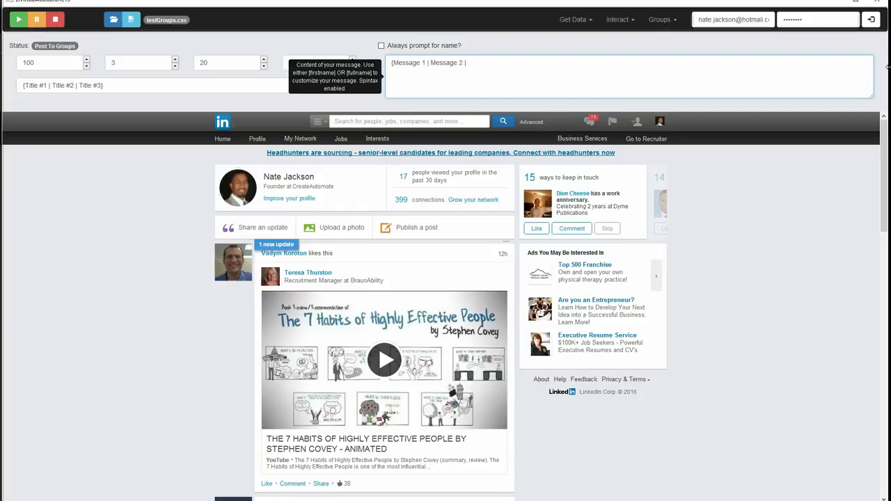
pyautogui.write(' Message 3')
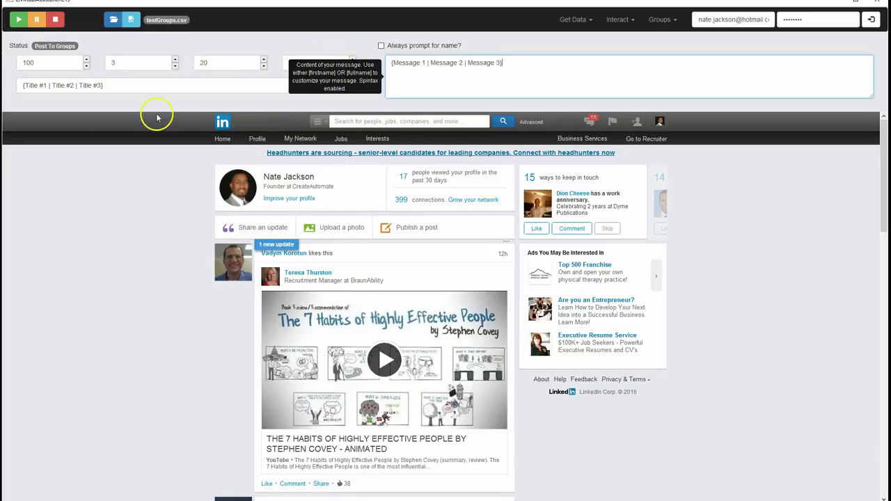
pyautogui.click(70, 164)
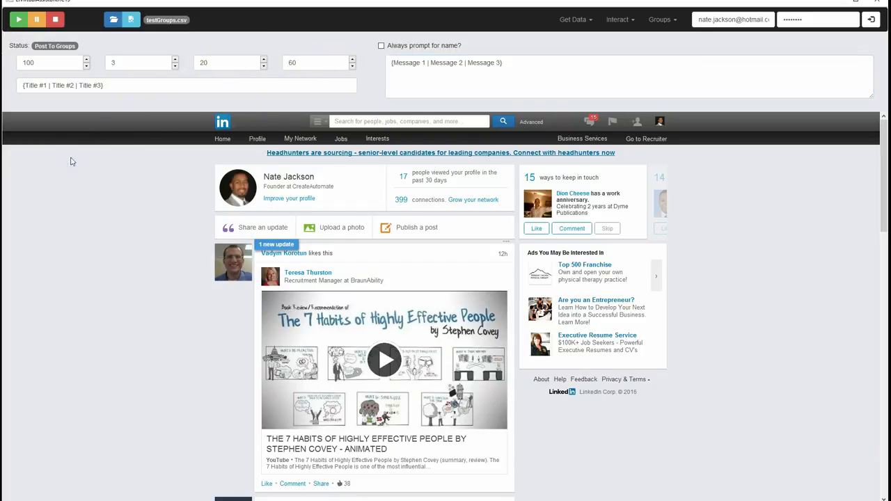
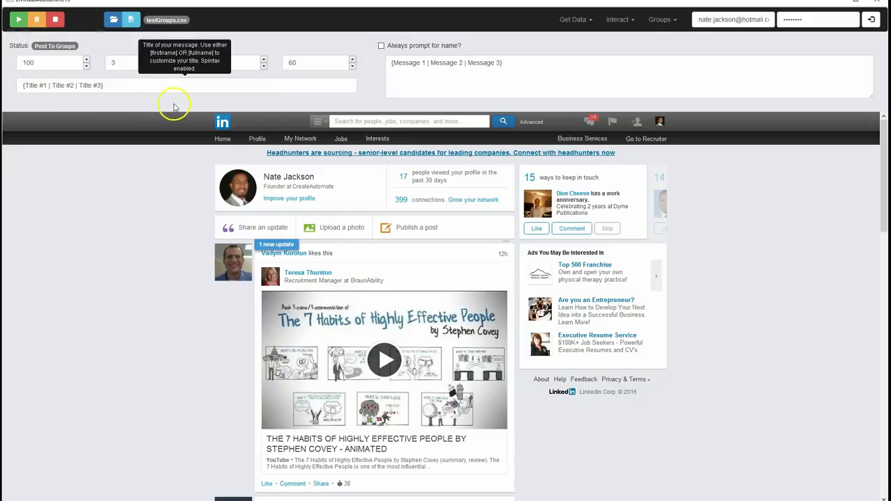
# Start posting to the groups, stop the run, and restart it with a 0.5-minute delay between posts
pyautogui.click(17, 23)
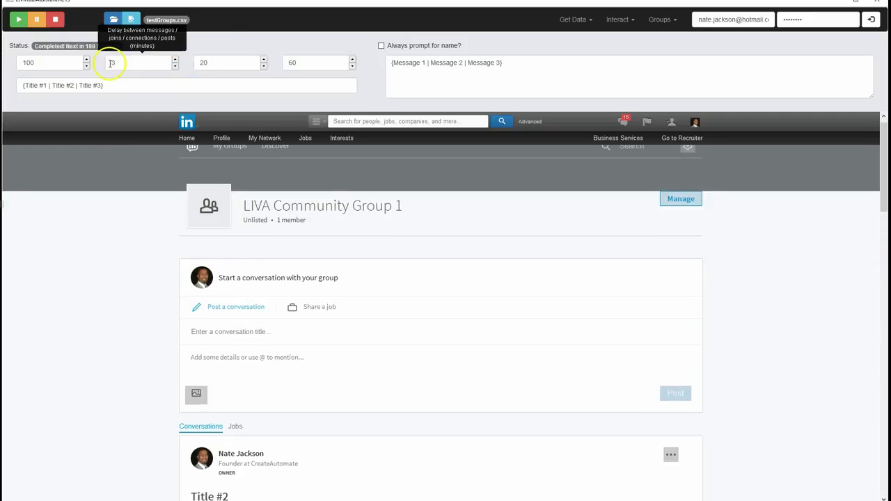
pyautogui.click(56, 21)
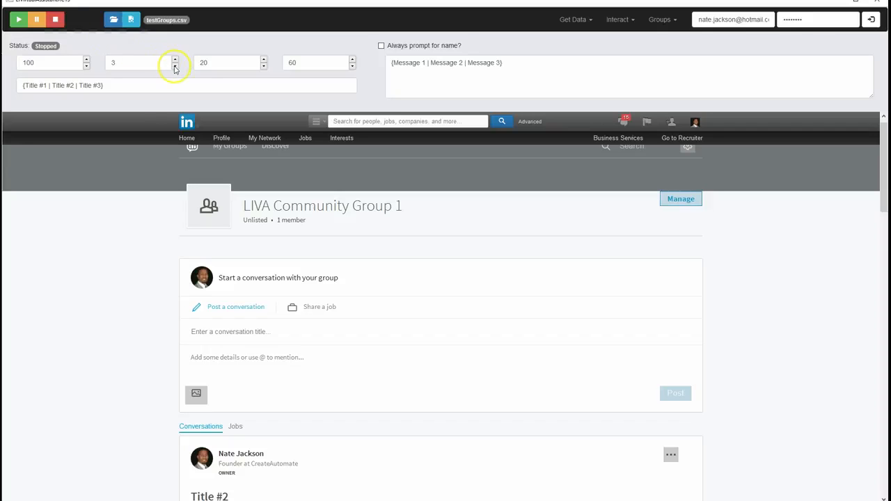
pyautogui.doubleClick(112, 63)
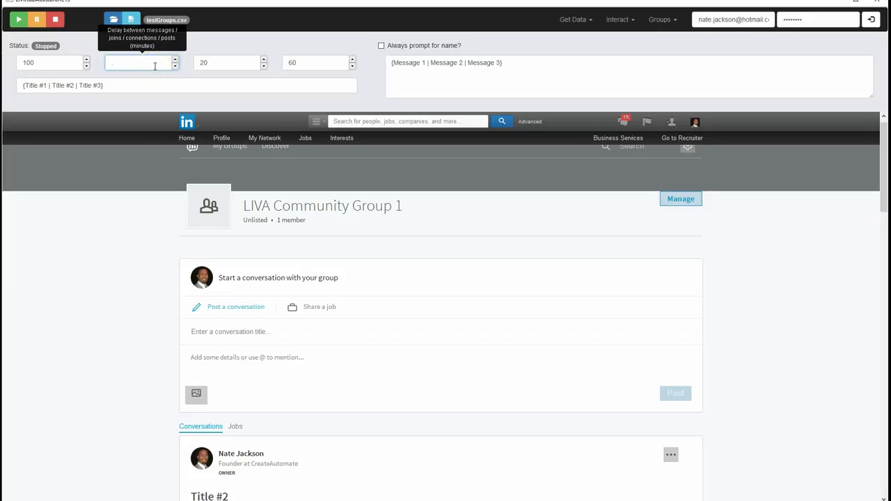
pyautogui.click(22, 24)
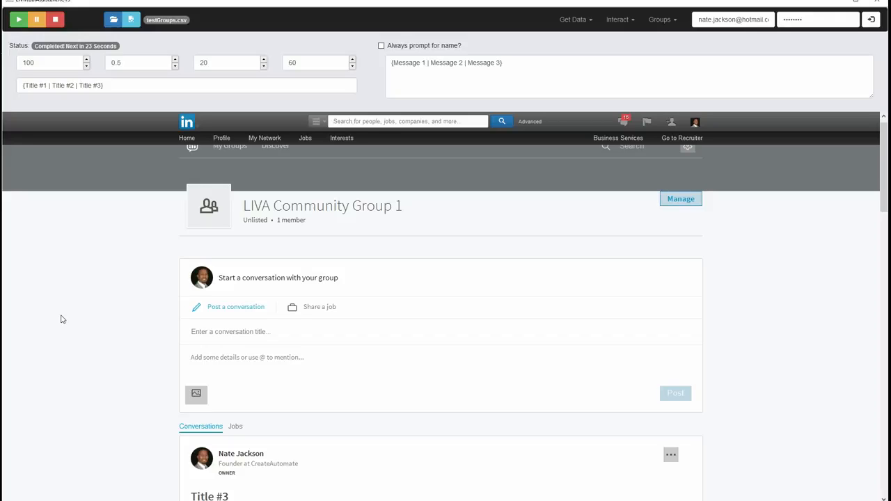
# Examine the message posted in LIVA Community Group 1 and compare it with the spintax title
pyautogui.scroll(-2, 65, 314)
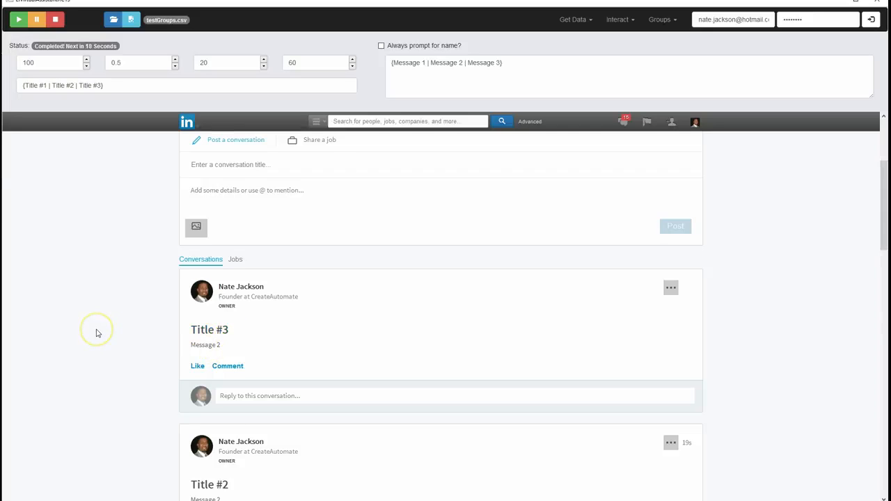
pyautogui.scroll(2, 97, 333)
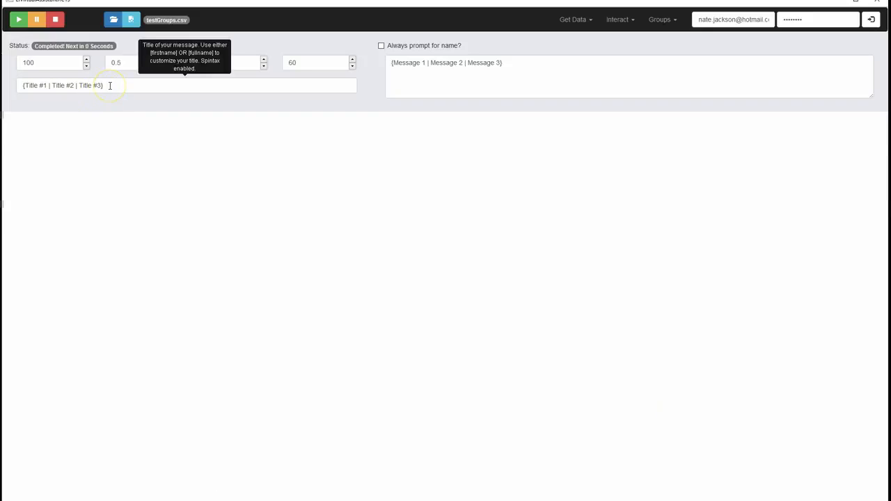
pyautogui.moveTo(110, 85); pyautogui.dragTo(44, 86)
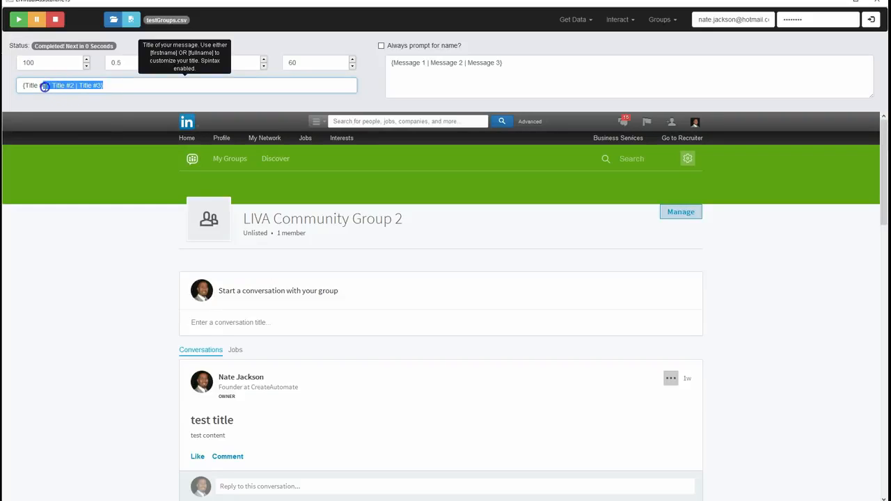
pyautogui.click(124, 85)
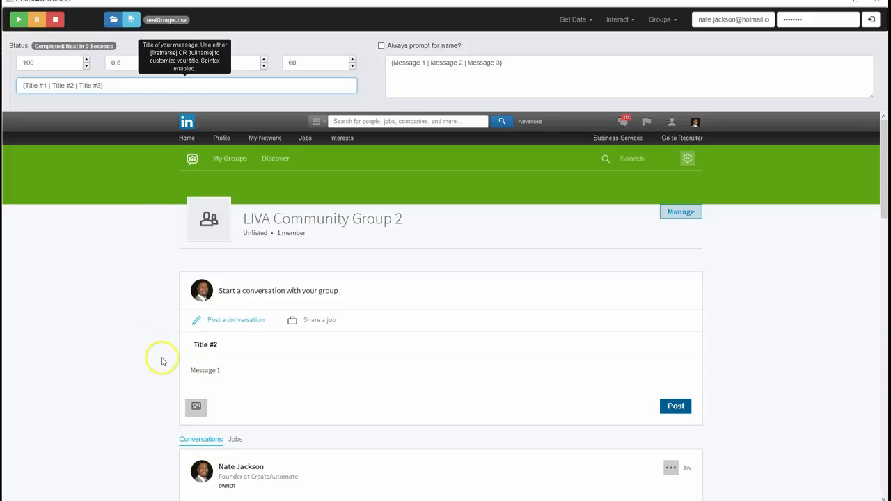
# Replace the spintax message title with "This is a test title"
pyautogui.moveTo(135, 88); pyautogui.dragTo(12, 85)
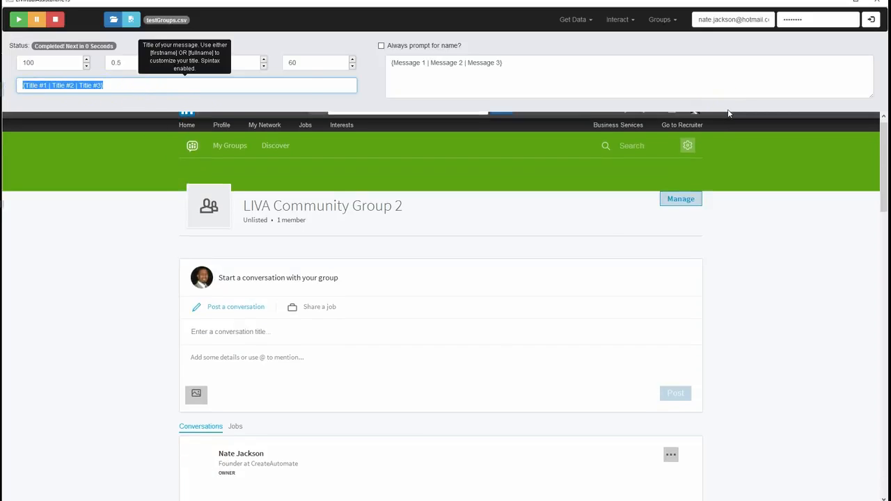
pyautogui.write('Th')
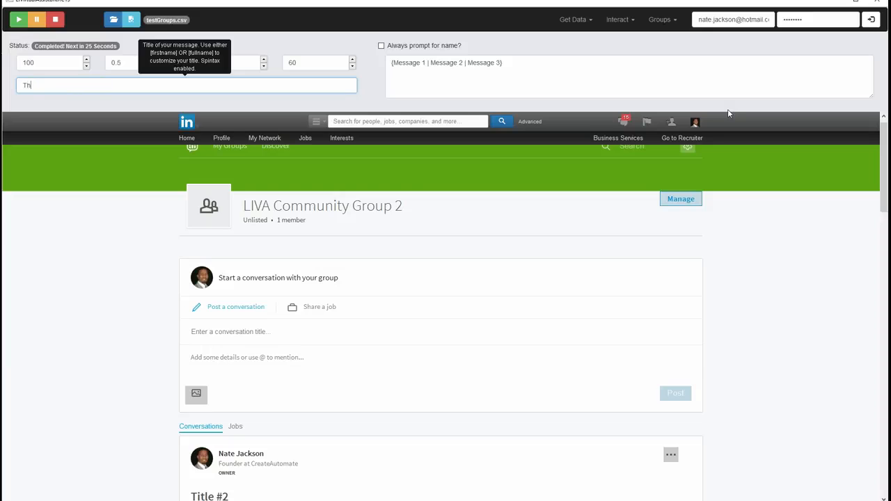
pyautogui.write('is is a test title')
pyautogui.click(528, 58)
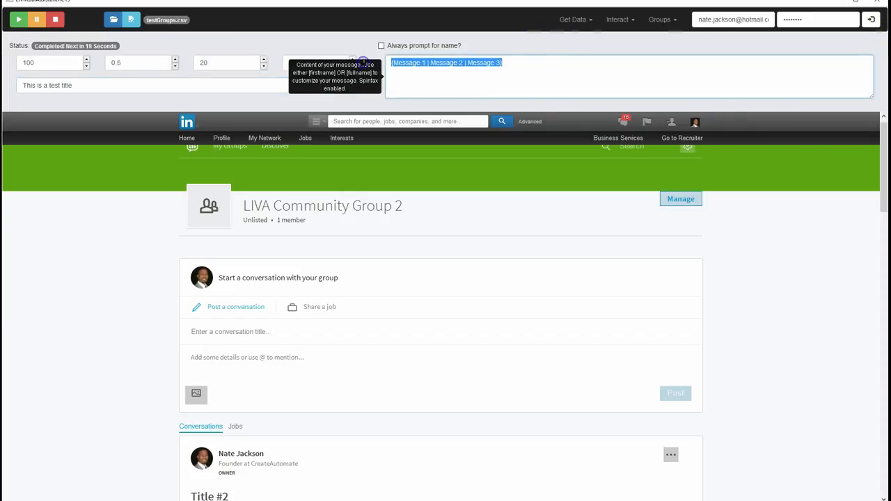
pyautogui.write('This is a test body')
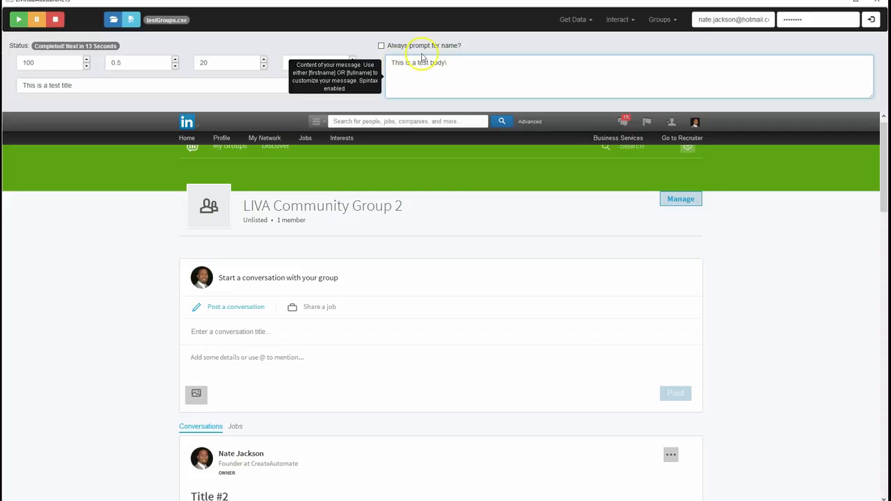
pyautogui.write('. http://createautomate.com')
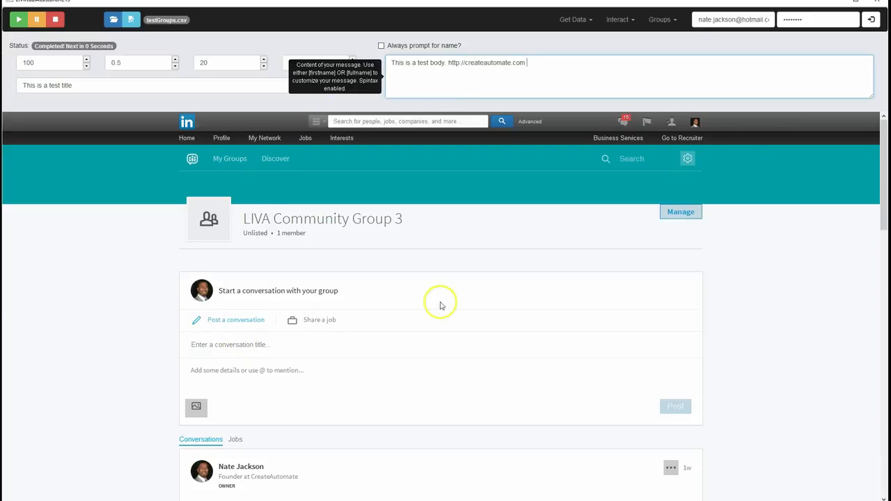
# Check the link in the new LIVA Community Group 3 post by opening it, and stop the posting run
pyautogui.scroll(-3, 757, 287)
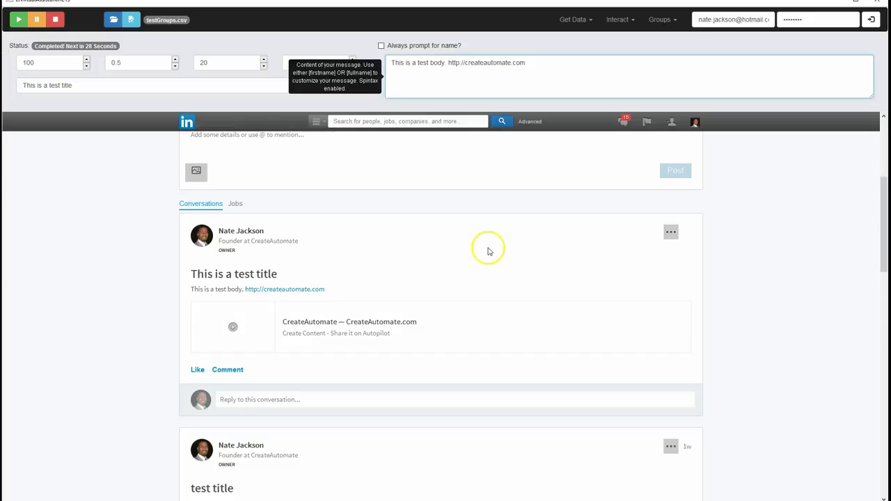
pyautogui.scroll(2, 459, 266)
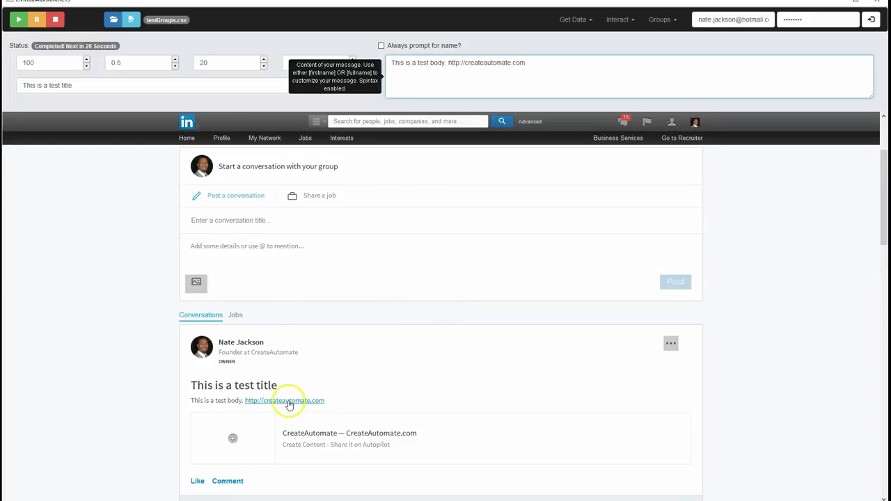
pyautogui.click(288, 401)
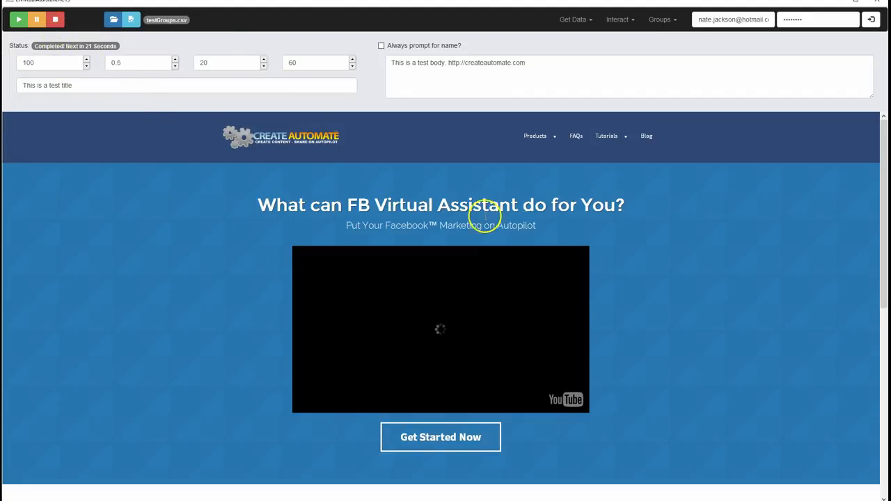
pyautogui.click(58, 24)
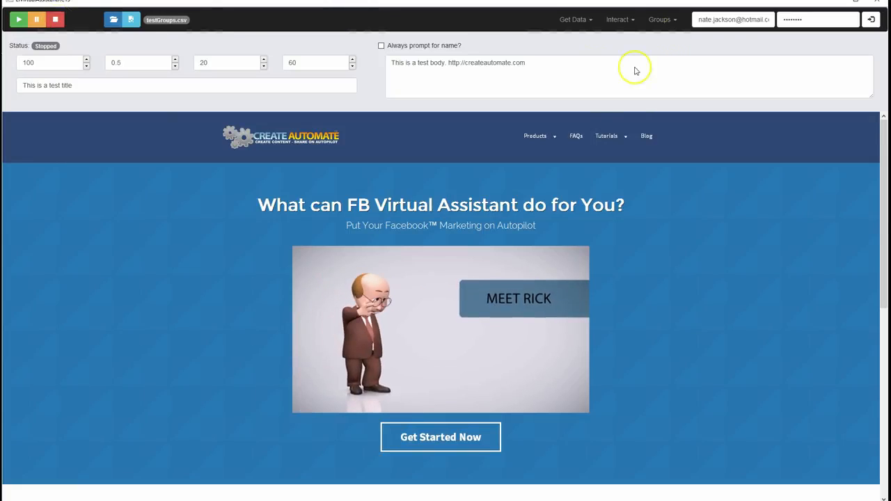
pyautogui.click(621, 23)
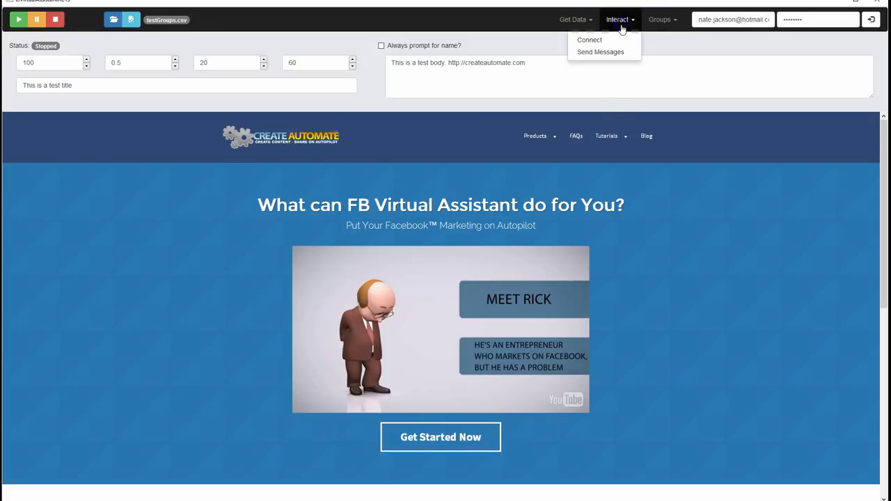
pyautogui.click(593, 55)
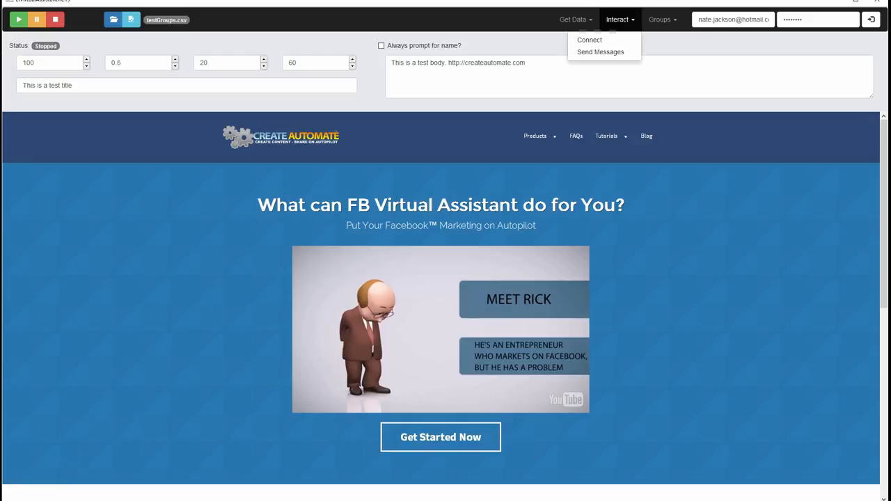
# Switch to the spreadsheet of LinkedIn profiles and sort all its columns by Shared Connections in descending order
pyautogui.hotkey('alt', 'Tab')
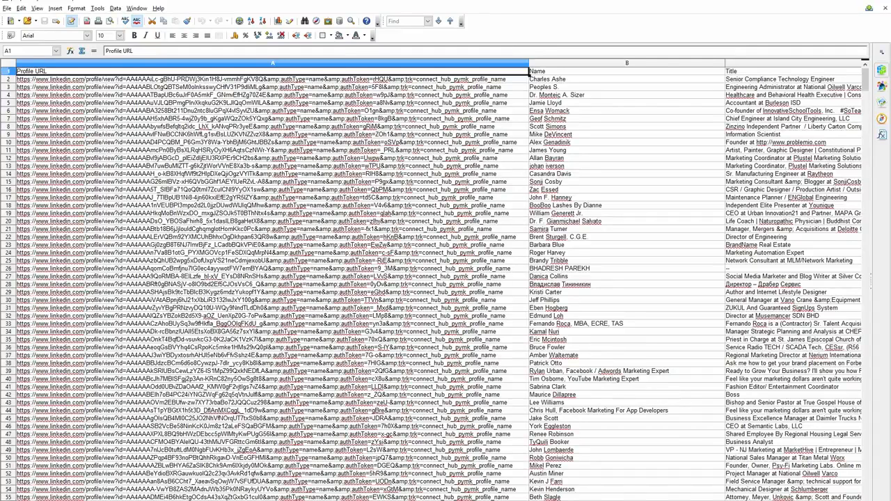
pyautogui.hscroll(1, 439, 282)
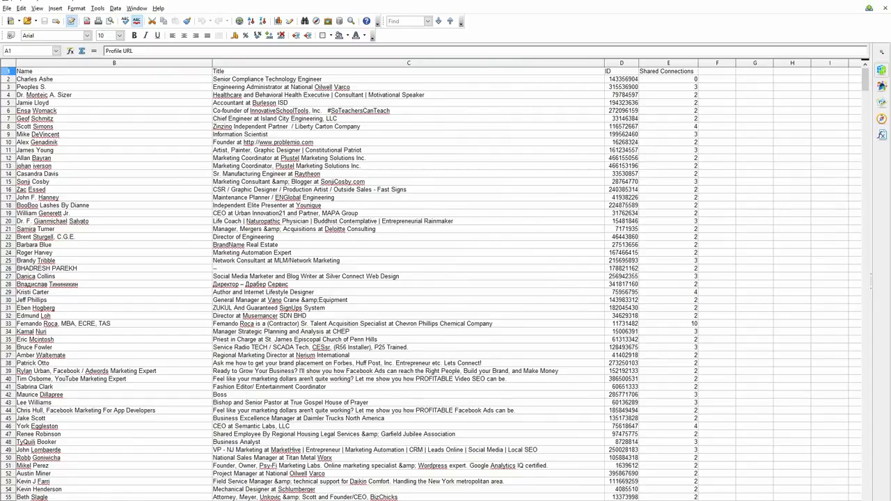
pyautogui.click(667, 63)
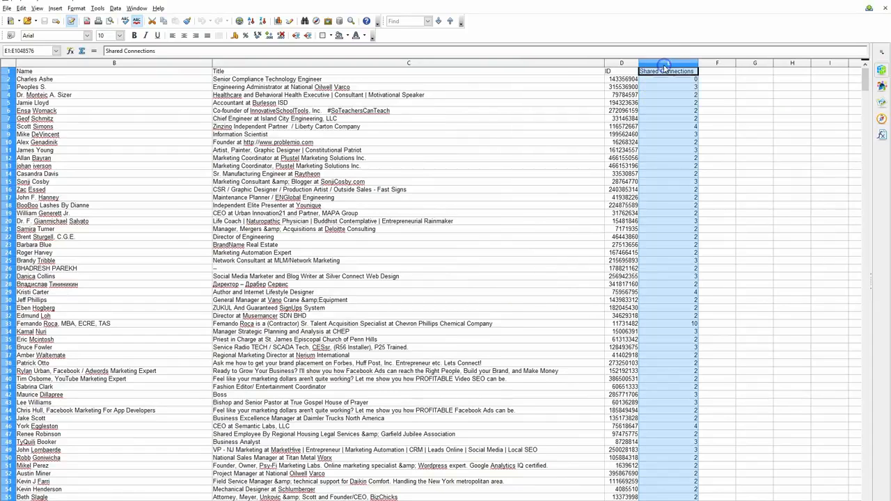
pyautogui.click(264, 22)
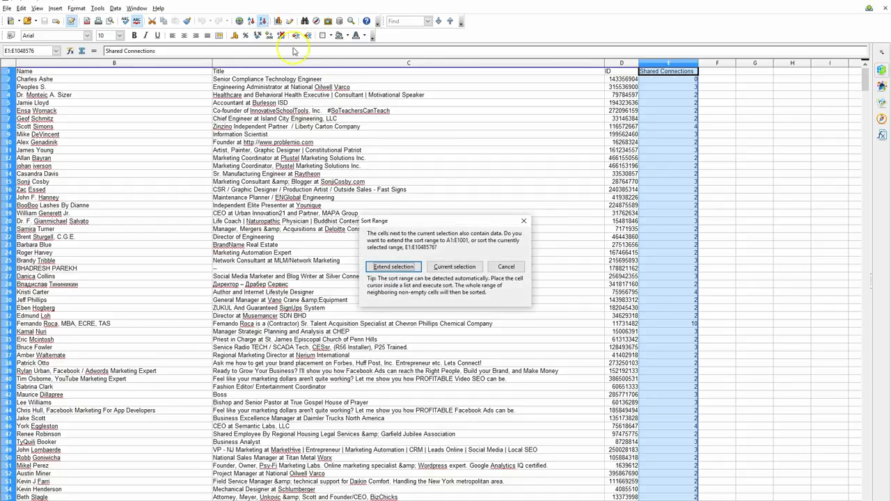
pyautogui.click(414, 268)
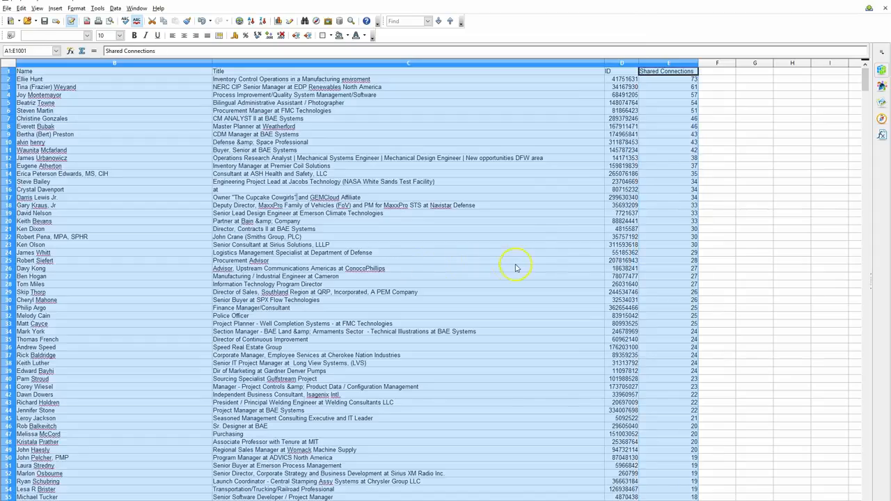
# Try deleting the first profile row below the header, and undo the deletion
pyautogui.hscroll(-1, 439, 282)
pyautogui.hscroll(2, 439, 282)
pyautogui.hscroll(-2, 439, 282)
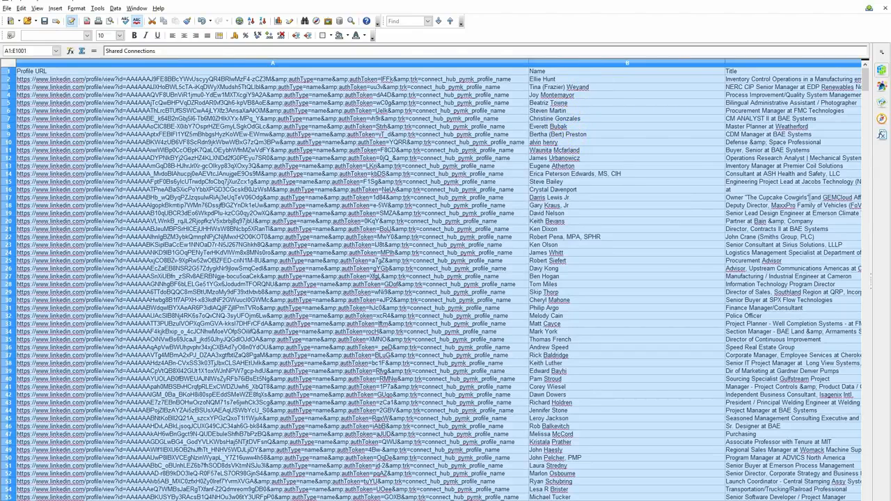
pyautogui.moveTo(370, 500)
pyautogui.mouseDown()
pyautogui.moveTo(385, 500)
pyautogui.moveTo(376, 500)
pyautogui.mouseUp()
pyautogui.click(7, 78)
pyautogui.rightClick(7, 79)
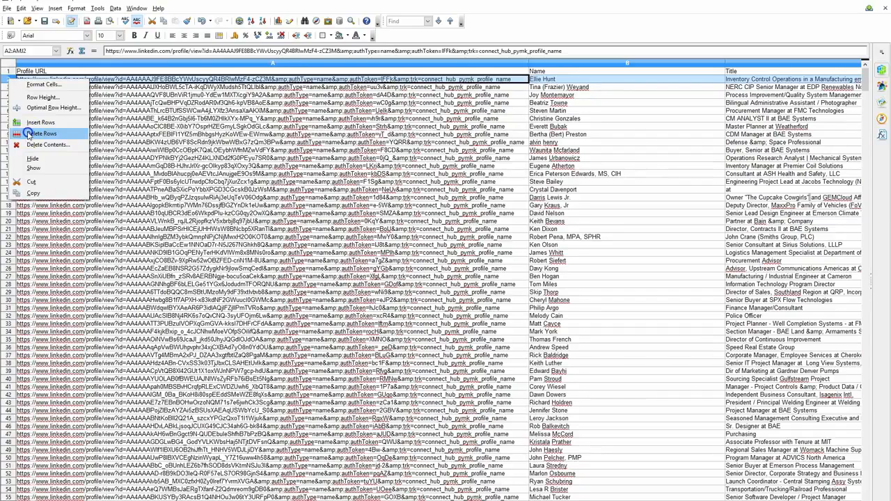
pyautogui.click(40, 134)
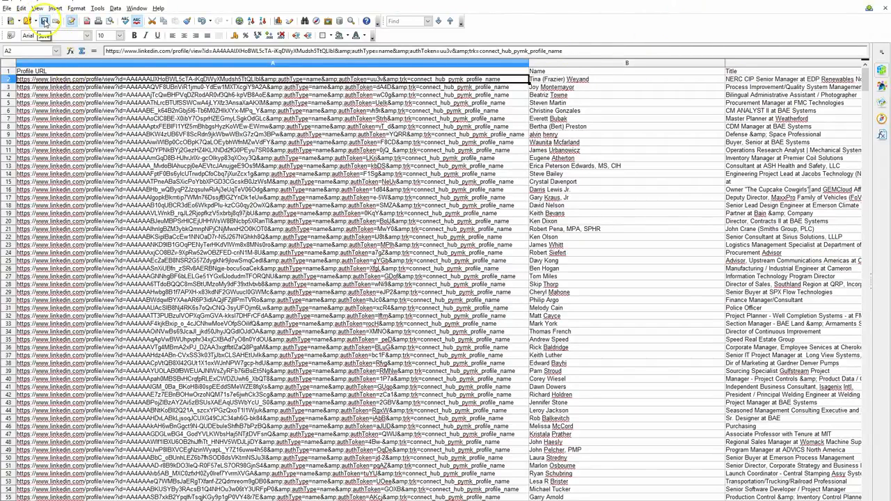
pyautogui.hotkey('ctrl', 'z')
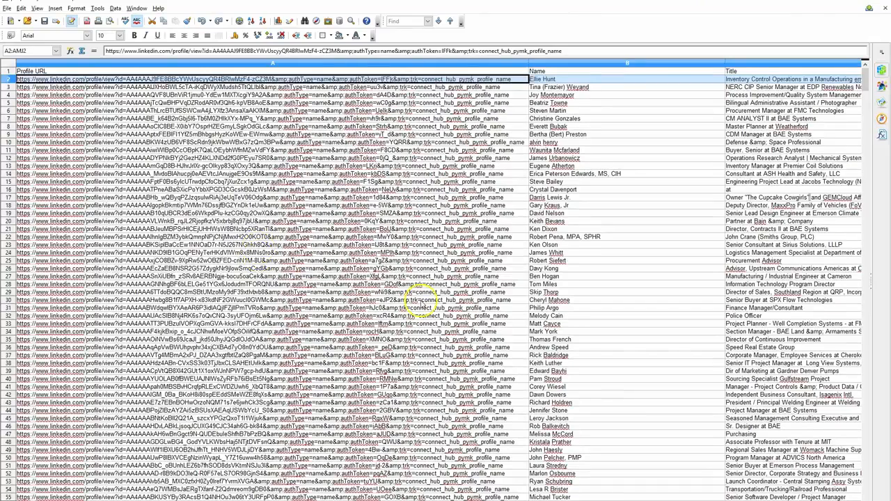
# Move the profile in row 2 by cutting it and pasting it into a newly inserted blank row 60
pyautogui.rightClick(9, 78)
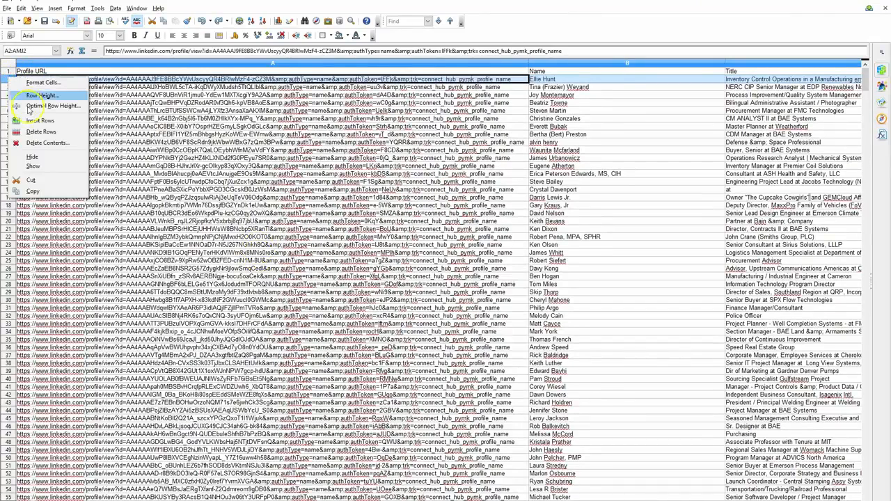
pyautogui.click(31, 180)
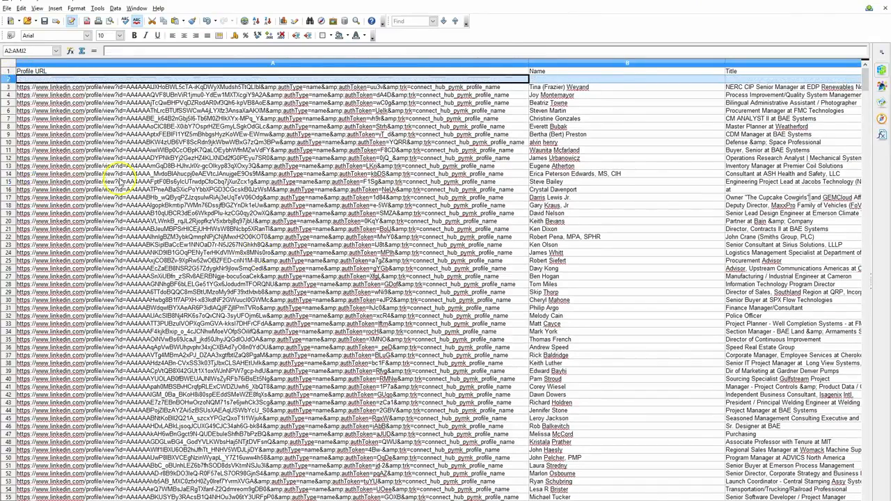
pyautogui.scroll(-4, 74, 206)
pyautogui.scroll(-6, 74, 206)
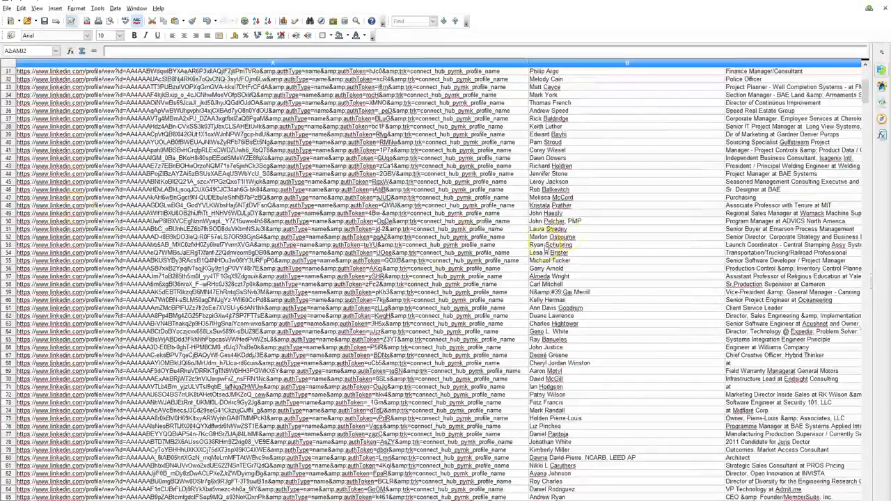
pyautogui.rightClick(10, 300)
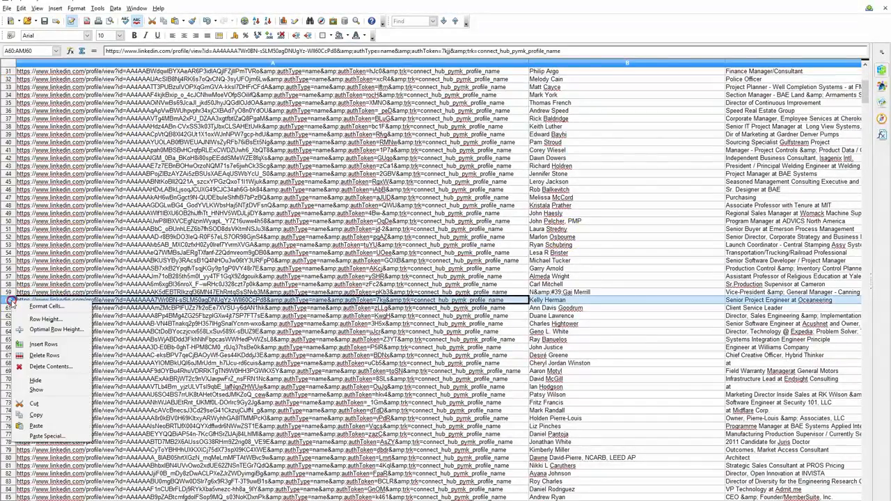
pyautogui.click(42, 344)
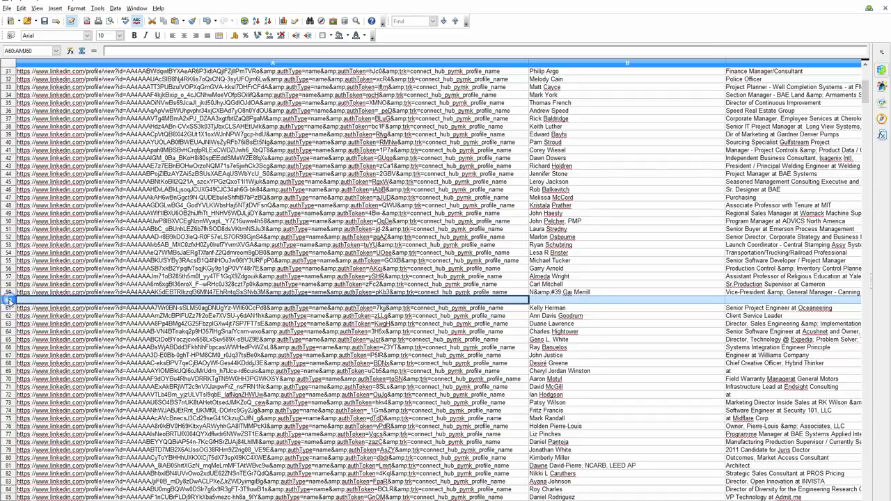
pyautogui.click(40, 300)
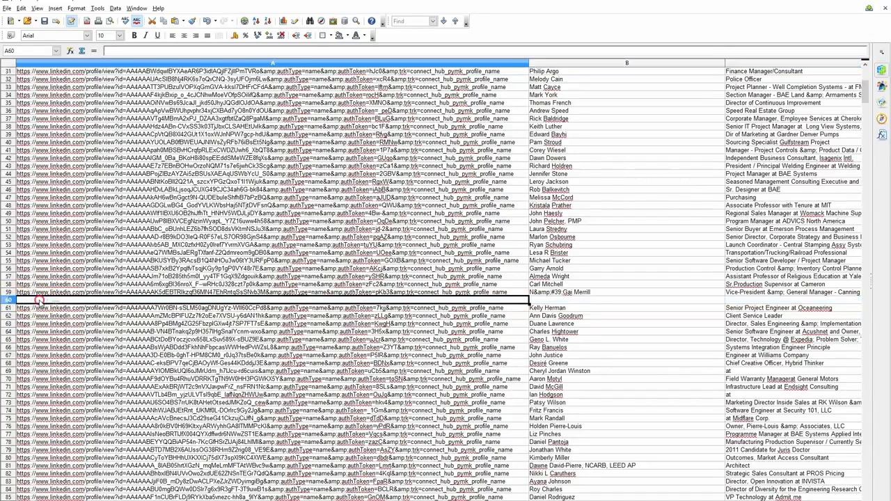
pyautogui.rightClick(34, 298)
pyautogui.click(64, 403)
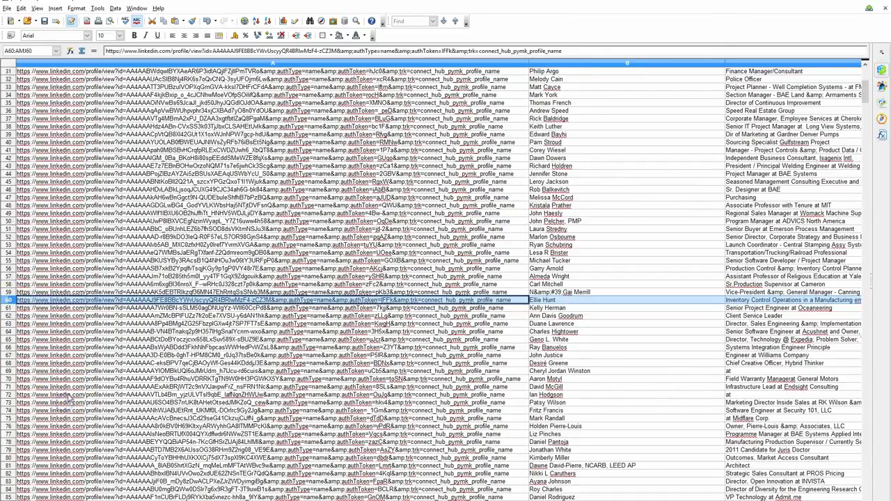
# Delete the blank row 2 left directly below the header row of the profile spreadsheet
pyautogui.scroll(10, 84, 299)
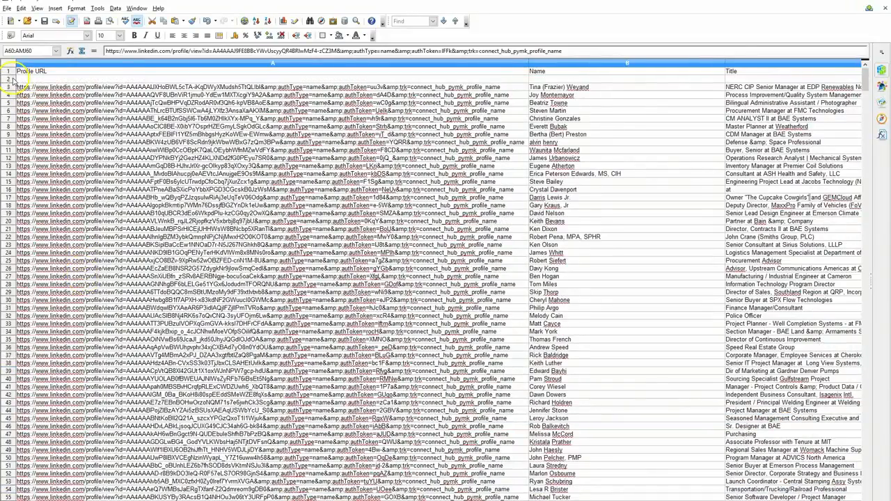
pyautogui.rightClick(8, 79)
pyautogui.click(42, 132)
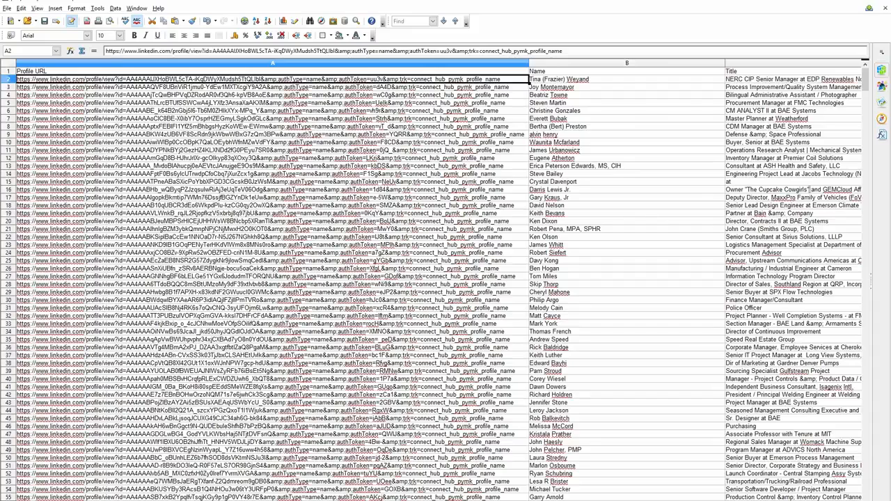
# Save the sorted profile spreadsheet, keeping the current CSV format, and close it to return to the LinkedIn assistant
pyautogui.hscroll(1, 439, 279)
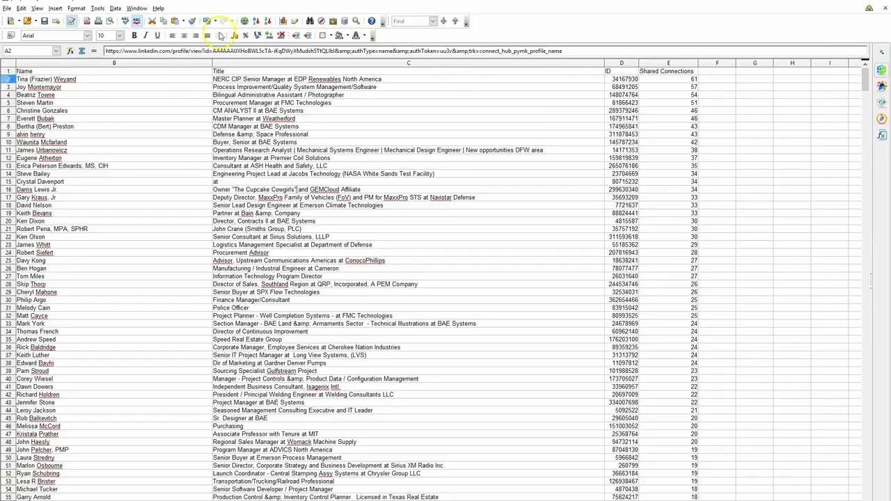
pyautogui.click(43, 22)
pyautogui.click(406, 274)
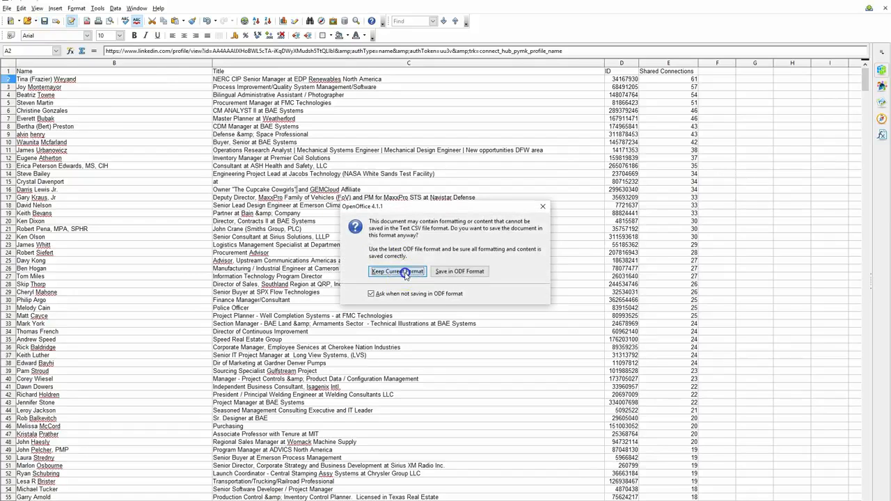
pyautogui.click(406, 274)
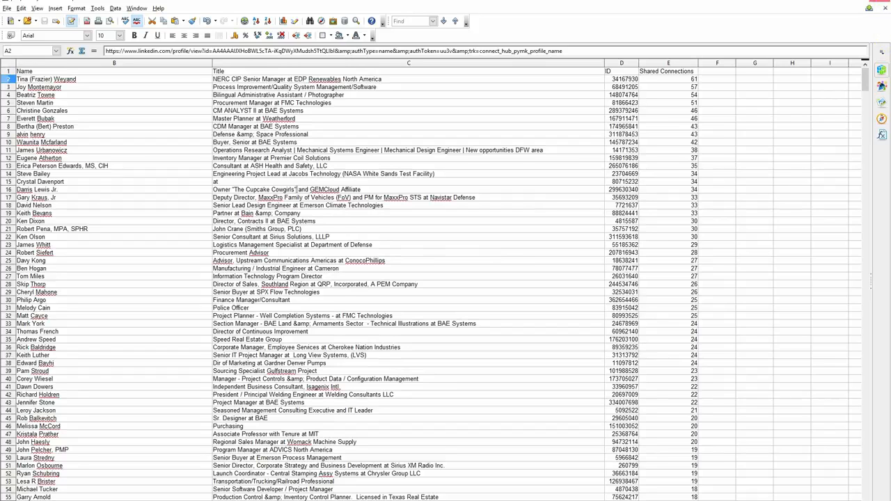
pyautogui.click(880, 1)
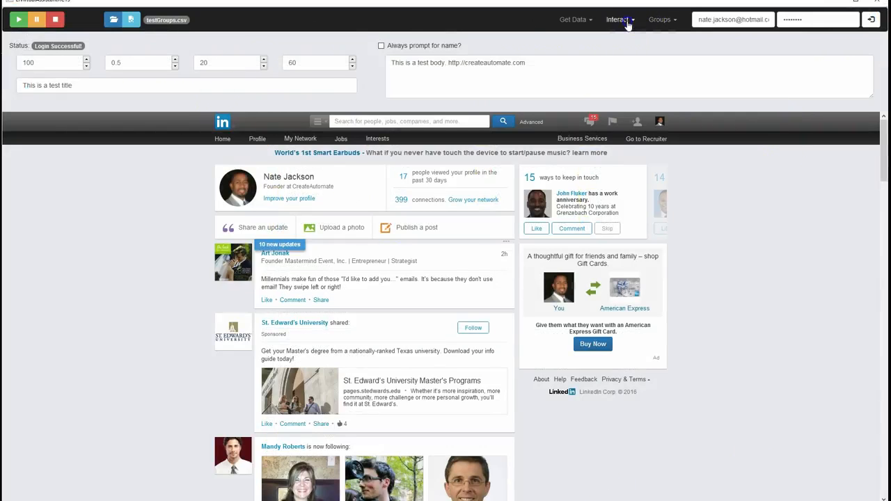
# Activate the Connect interaction and upload peopleImayKnow.csv as the list of people to connect with
pyautogui.click(627, 24)
pyautogui.click(595, 35)
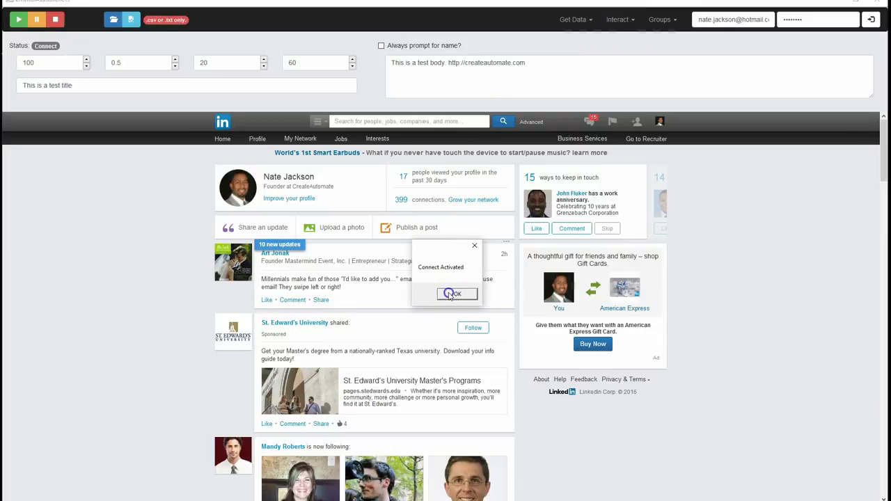
pyautogui.click(449, 294)
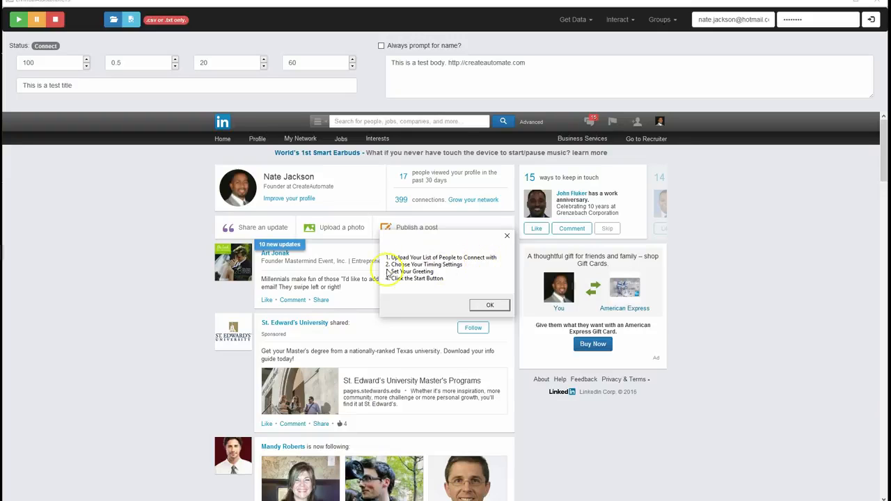
pyautogui.click(489, 305)
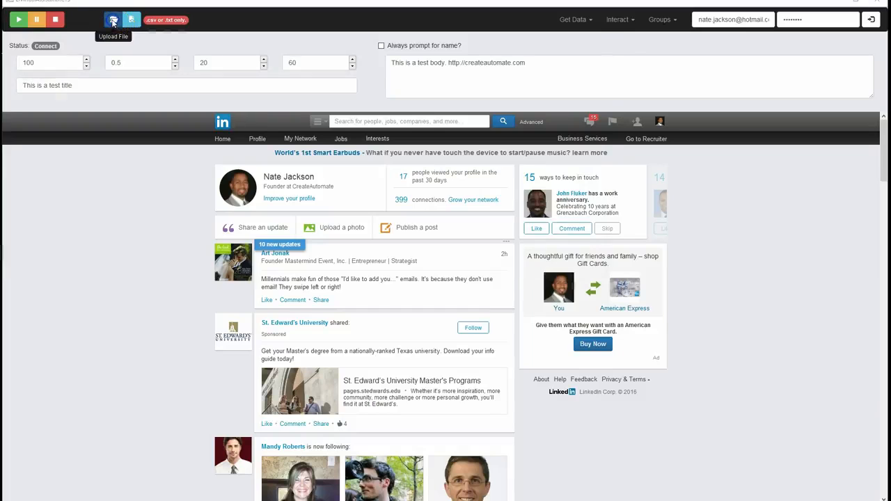
pyautogui.click(113, 21)
pyautogui.doubleClick(226, 71)
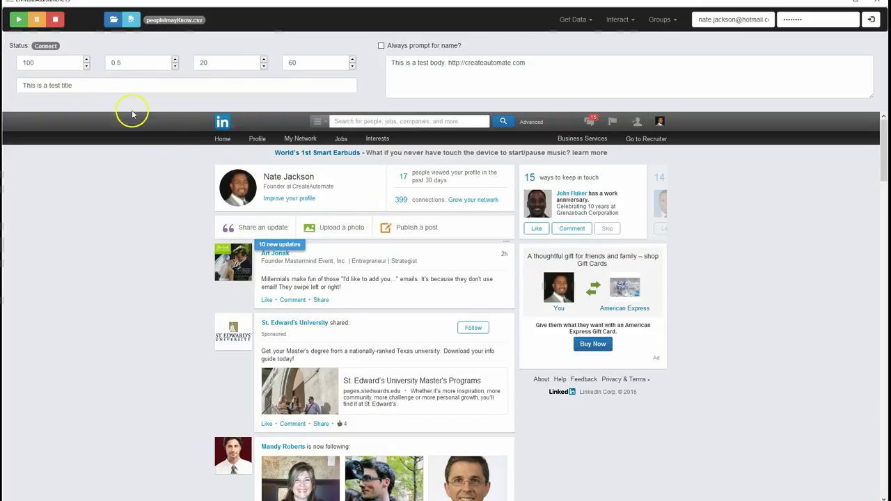
# Review the timing settings for the daily total, delay between connections, number before a break, and break length
pyautogui.doubleClick(21, 62)
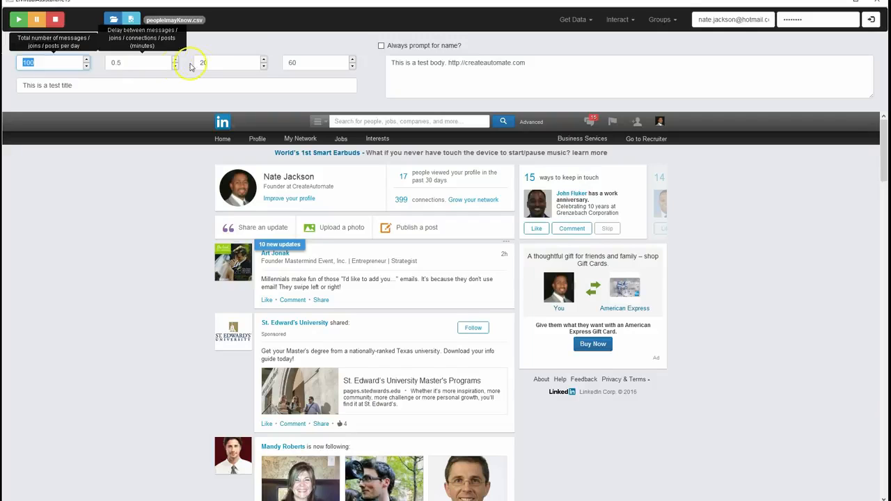
pyautogui.click(225, 62)
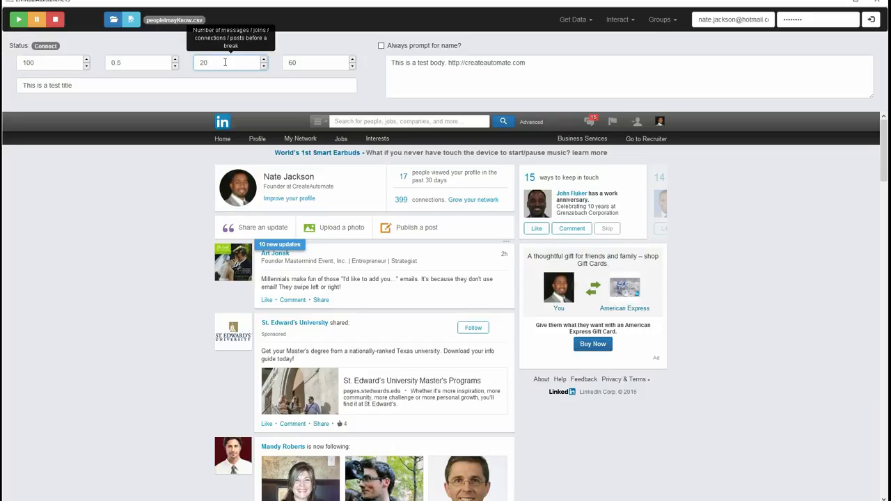
pyautogui.click(312, 64)
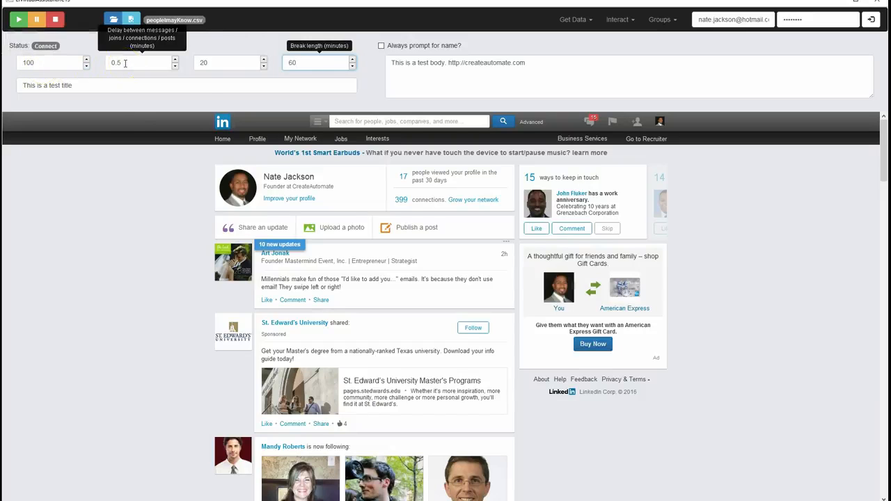
pyautogui.click(220, 63)
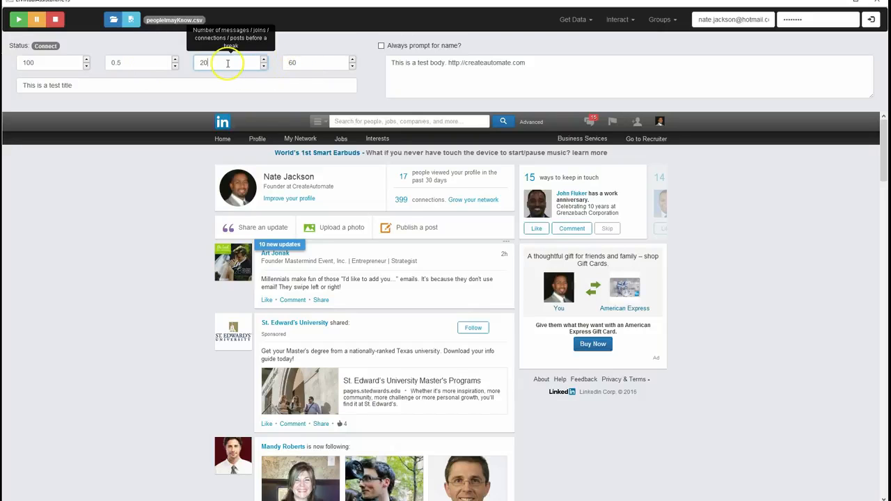
# Clear the test text from the message body so that it is empty
pyautogui.moveTo(551, 66); pyautogui.dragTo(348, 64)
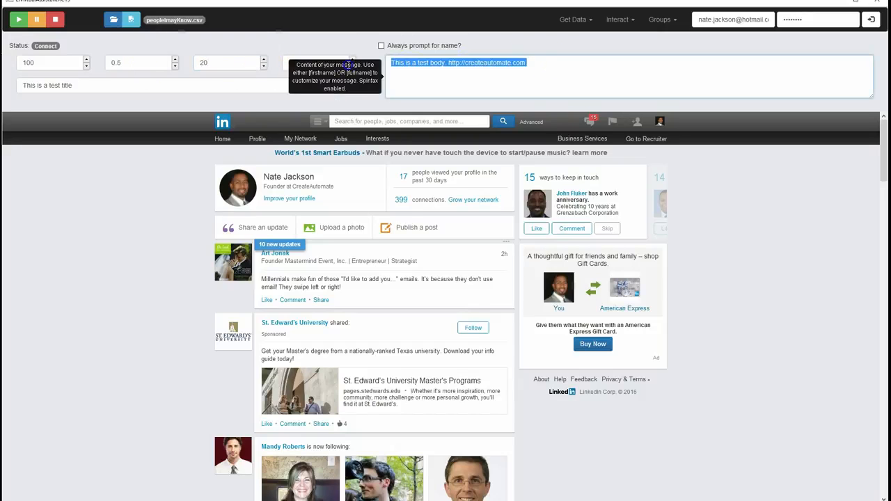
pyautogui.press('BackSpace')
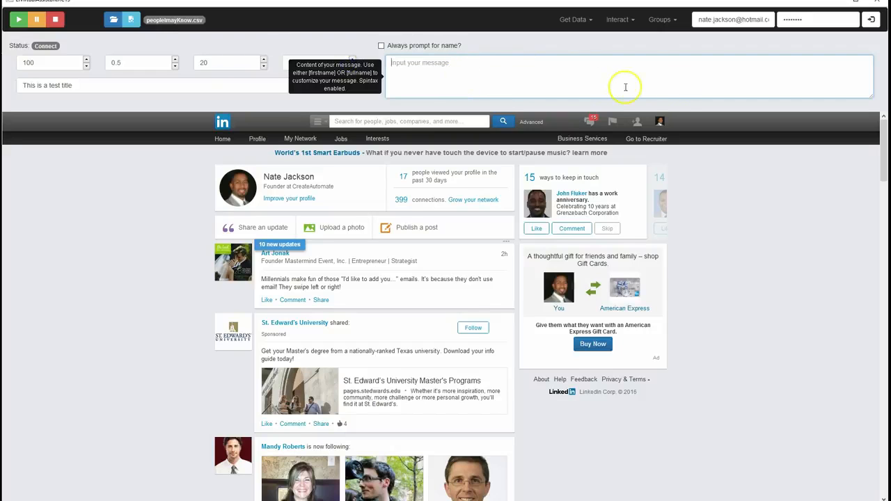
pyautogui.click(410, 66)
# Open the Connect invitation form for a profile in People You May Know and examine LinkedIn's default personal note
pyautogui.scroll(-3, 491, 361)
pyautogui.scroll(3, 647, 159)
pyautogui.moveTo(310, 139)
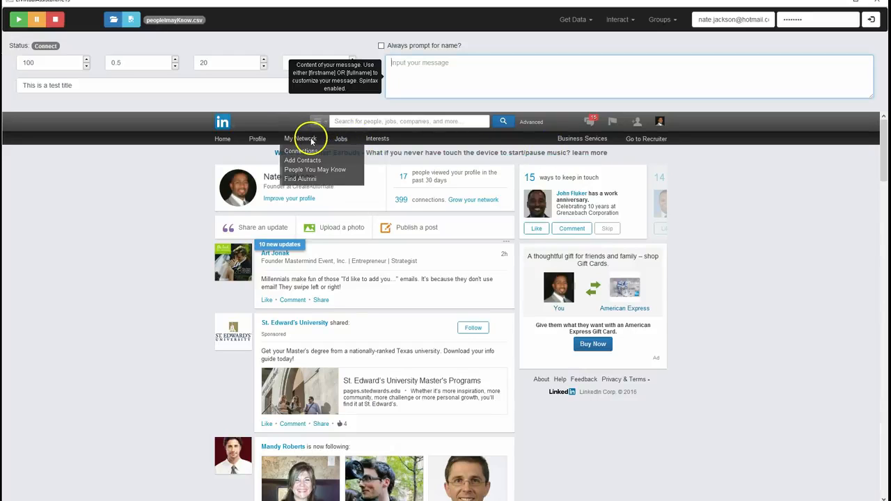
pyautogui.click(305, 177)
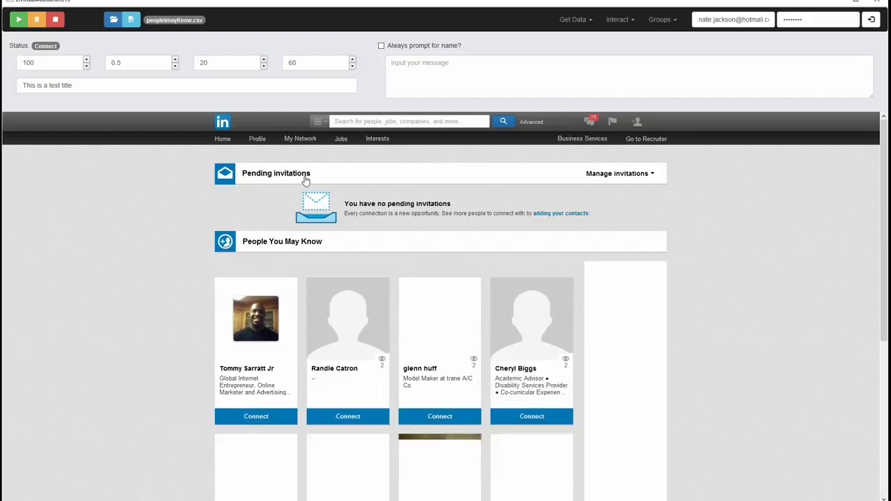
pyautogui.click(442, 398)
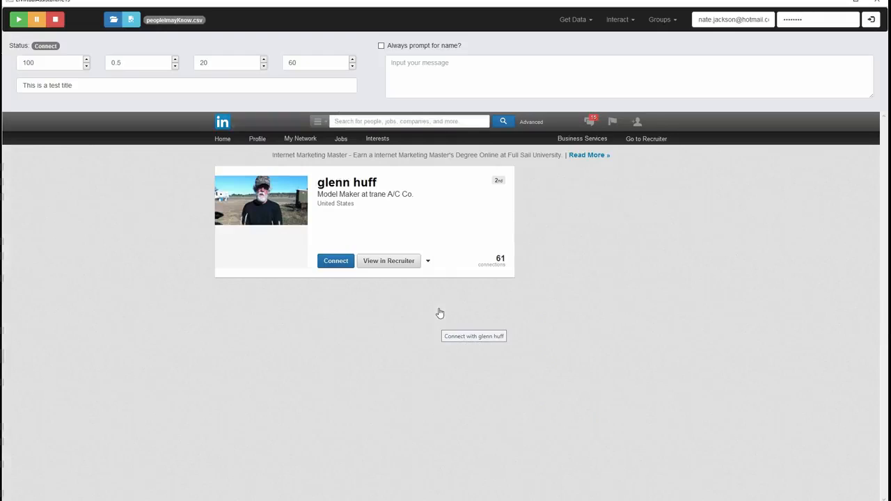
pyautogui.click(339, 262)
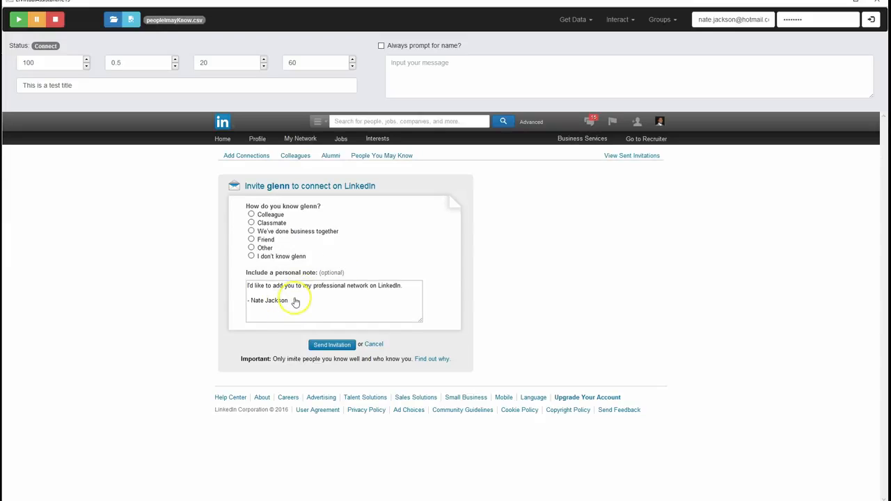
pyautogui.moveTo(288, 302); pyautogui.dragTo(245, 284)
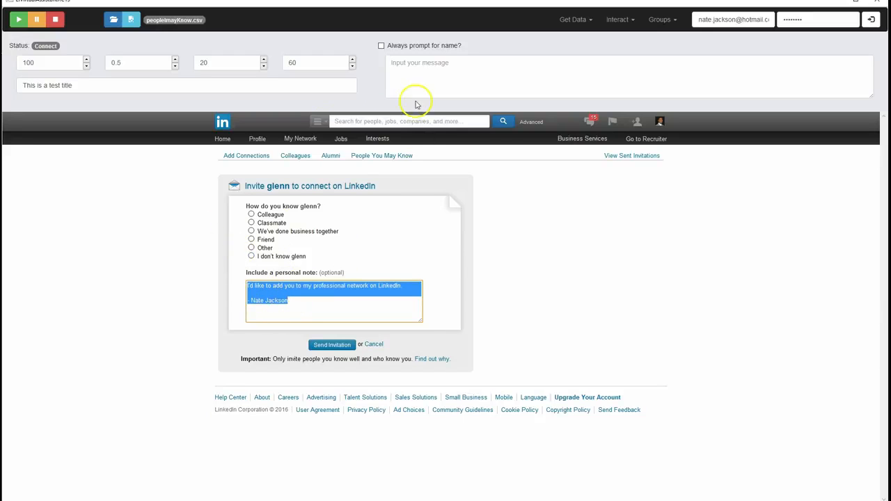
# Enter the placeholders [firstname] [fullname] in the message body and turn on "Always prompt for name?"
pyautogui.click(416, 64)
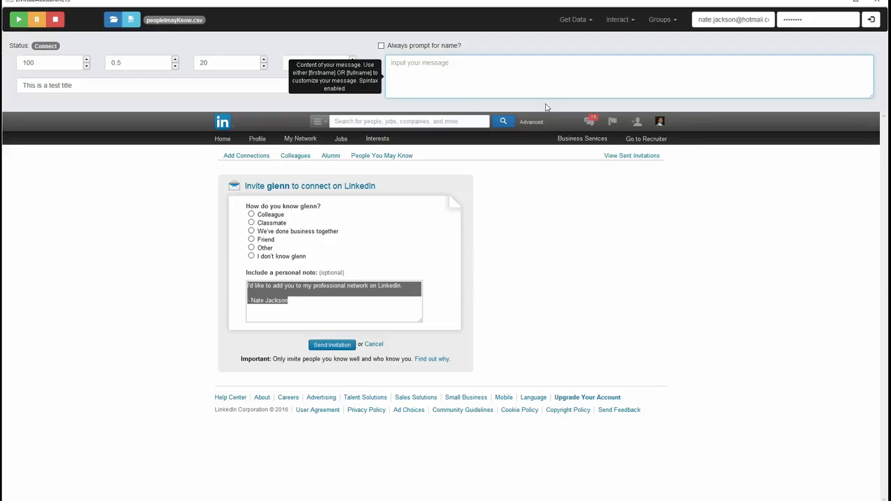
pyautogui.write('{')
pyautogui.write('f')
pyautogui.write('irstname')
pyautogui.write('] ')
pyautogui.write('[f')
pyautogui.press('BackSpace')
pyautogui.press('BackSpace')
pyautogui.write('[fullname]')
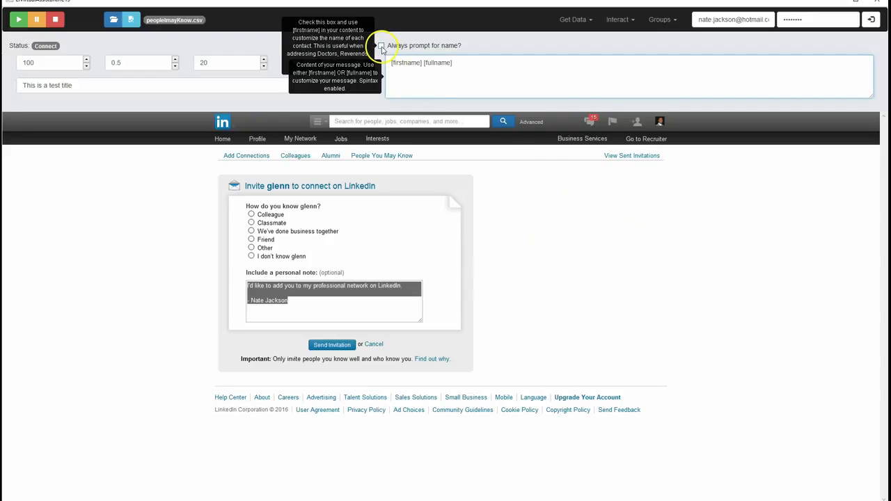
pyautogui.click(381, 47)
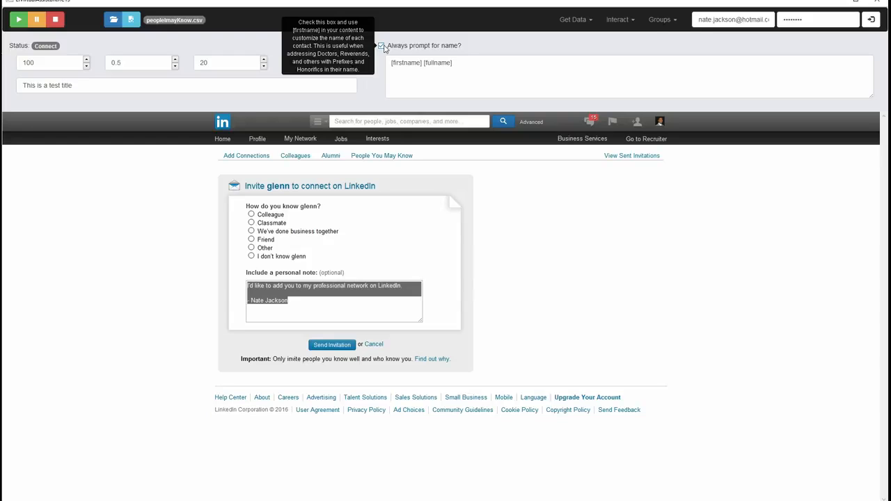
# Start the connection run with an empty message body and "Always prompt for name?" turned off
pyautogui.moveTo(465, 63); pyautogui.dragTo(384, 62)
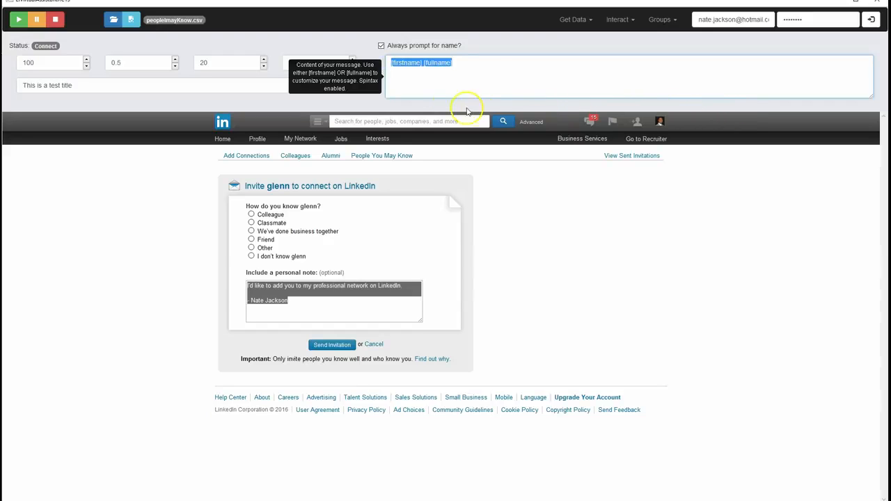
pyautogui.press('BackSpace')
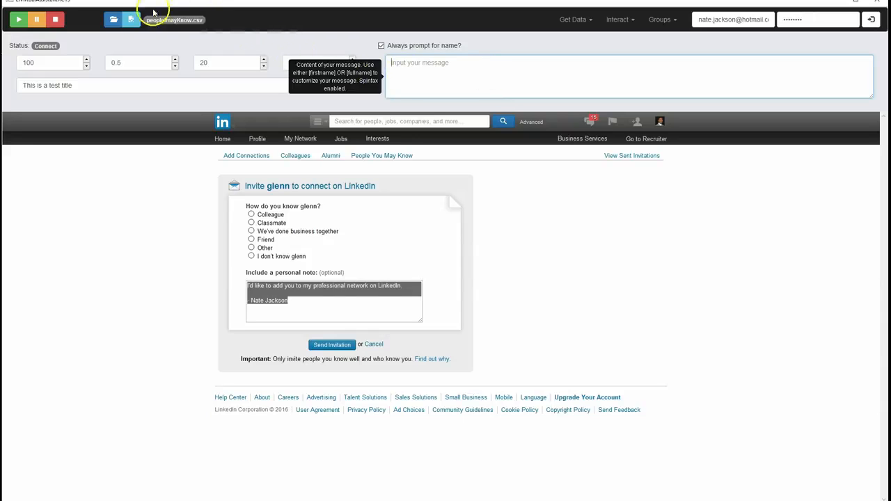
pyautogui.click(381, 45)
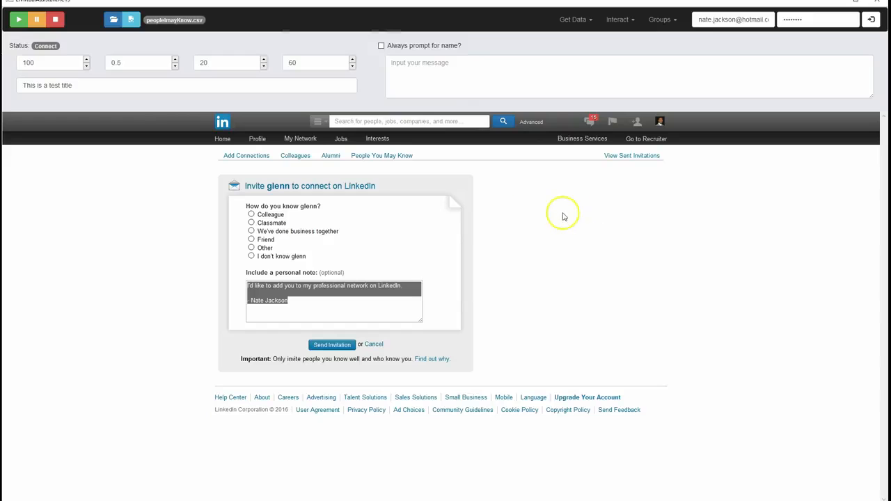
pyautogui.click(18, 25)
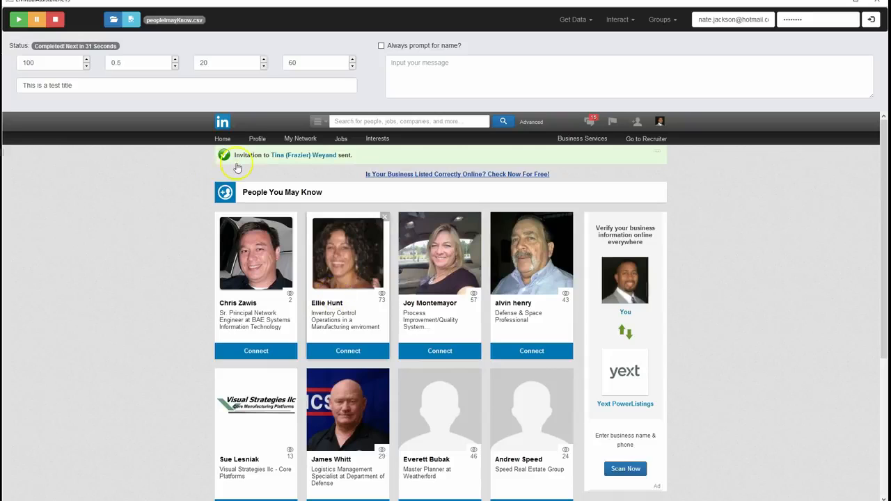
# Write "Hi [firstname]. Please accept my connection request." as the message body for the connection invitations
pyautogui.click(513, 64)
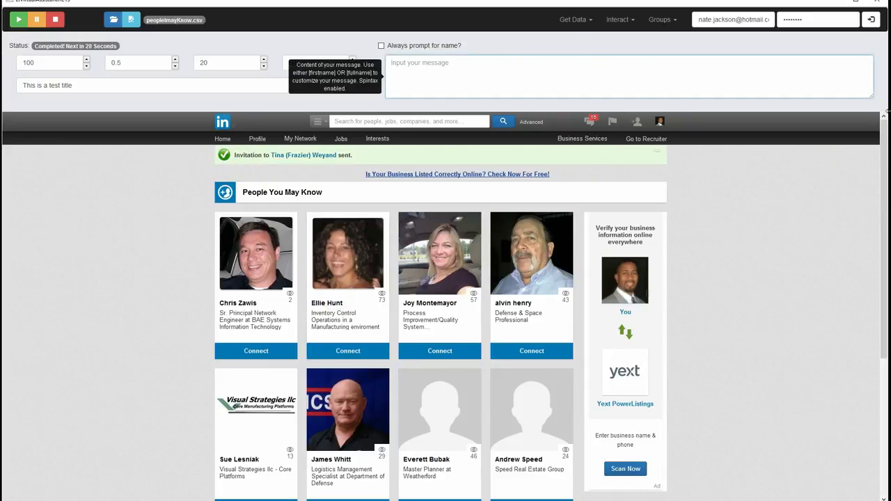
pyautogui.write('H')
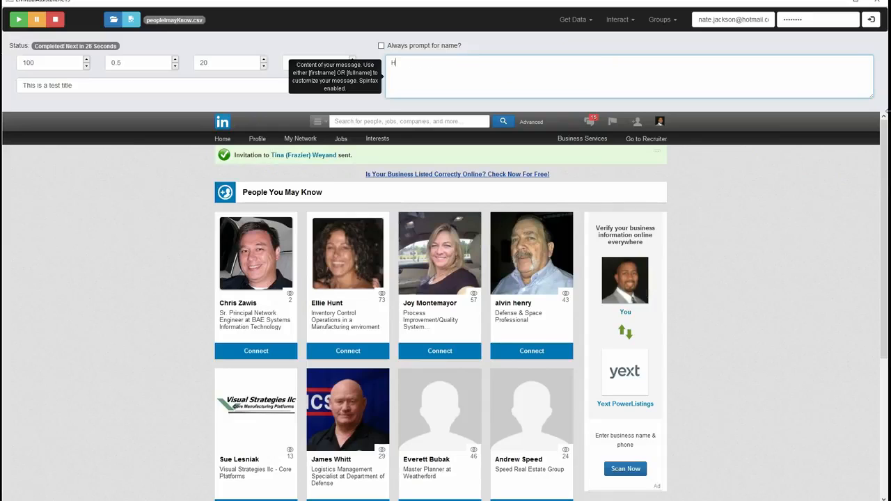
pyautogui.write('i ')
pyautogui.write('[')
pyautogui.write('firstname')
pyautogui.write('. Pleas')
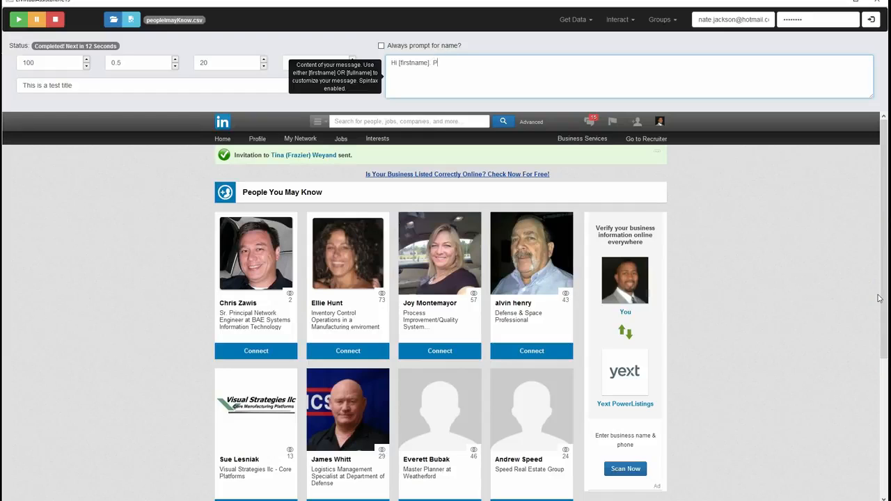
pyautogui.write('e accept my connection request.')
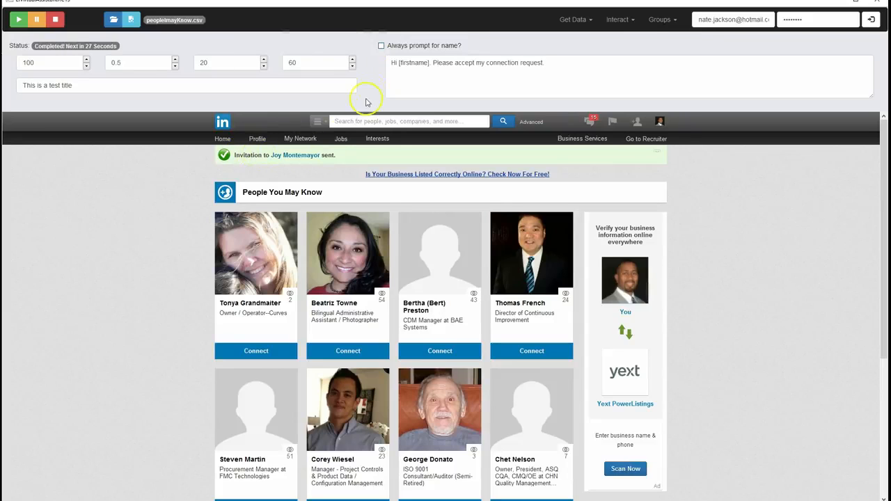
# Turn on "Always prompt for name?" and answer the name prompt with the recipient's courtesy title and surname
pyautogui.click(381, 47)
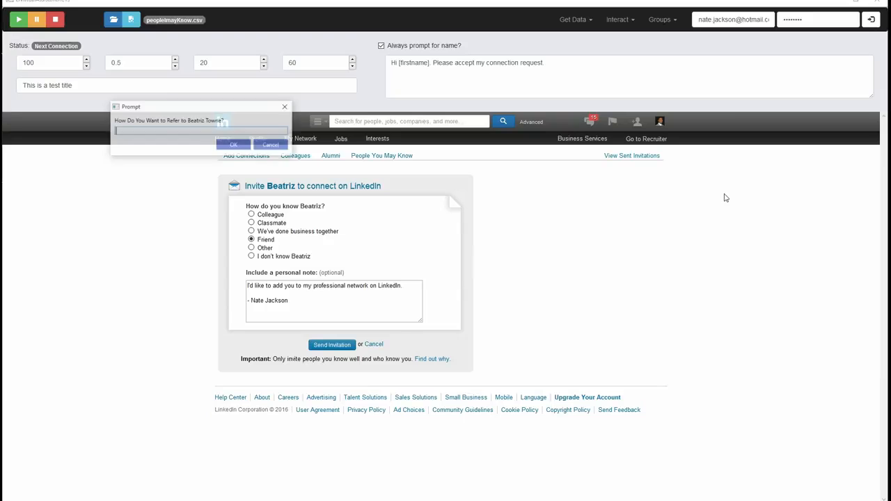
pyautogui.moveTo(149, 102); pyautogui.dragTo(365, 251)
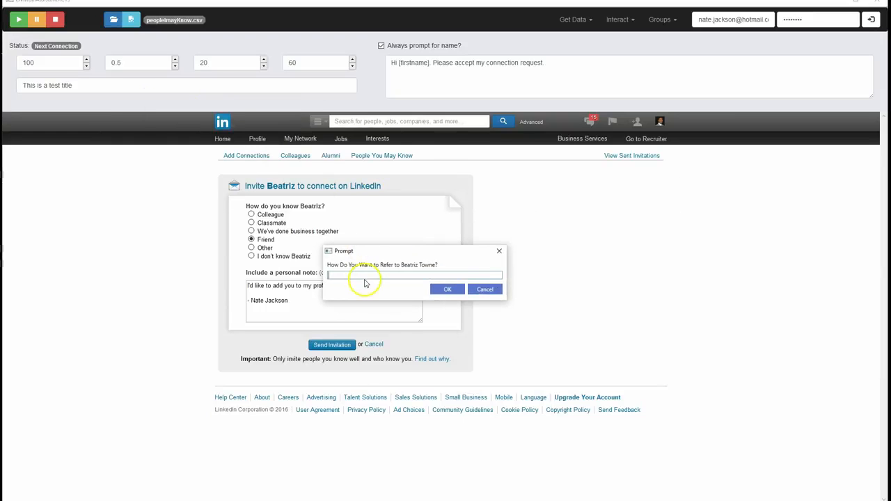
pyautogui.write('Mi')
pyautogui.write('s. Towne')
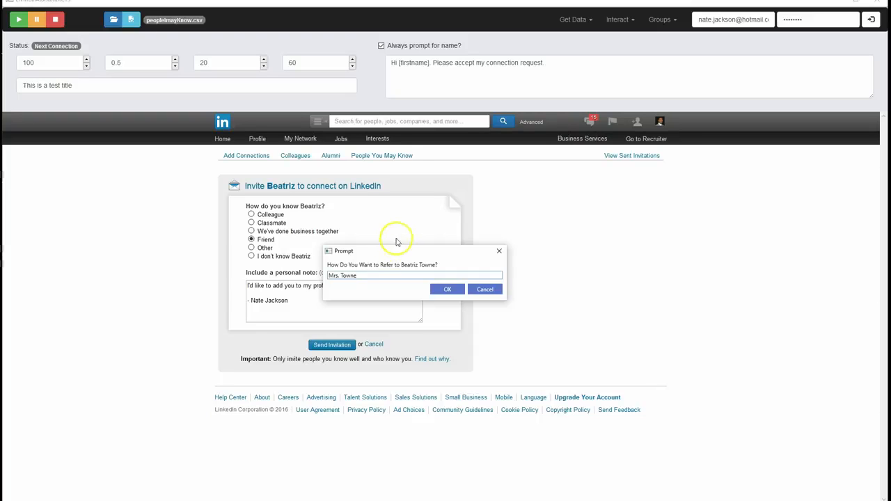
pyautogui.click(450, 289)
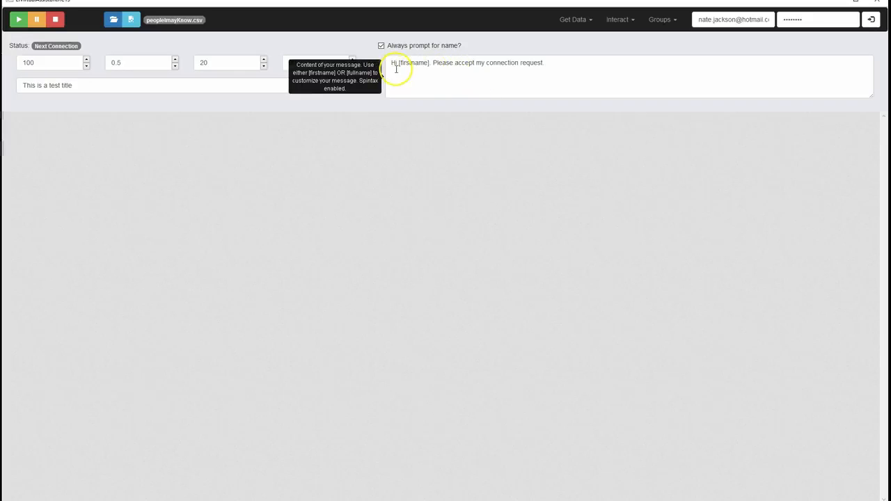
# Replace the [firstname] placeholder in the message body with [fullname] and stop the connection run after the resulting note is filled in
pyautogui.moveTo(430, 62); pyautogui.dragTo(401, 63)
pyautogui.write('fullname')
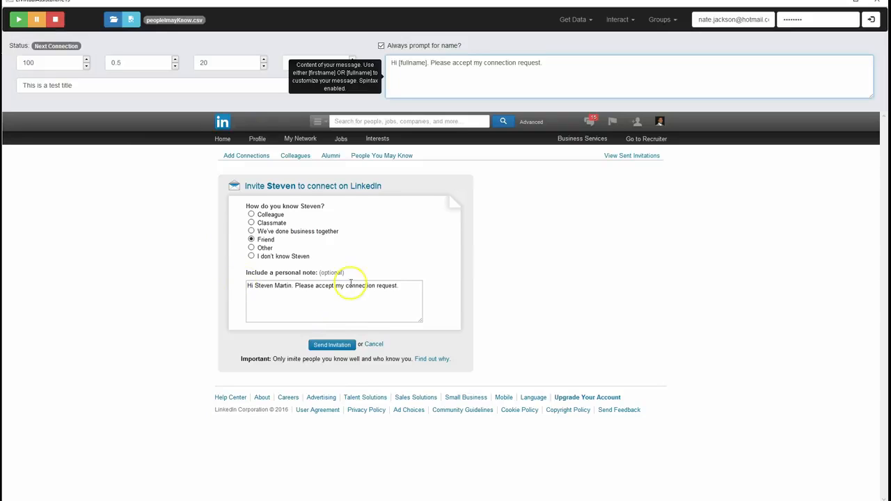
pyautogui.click(55, 20)
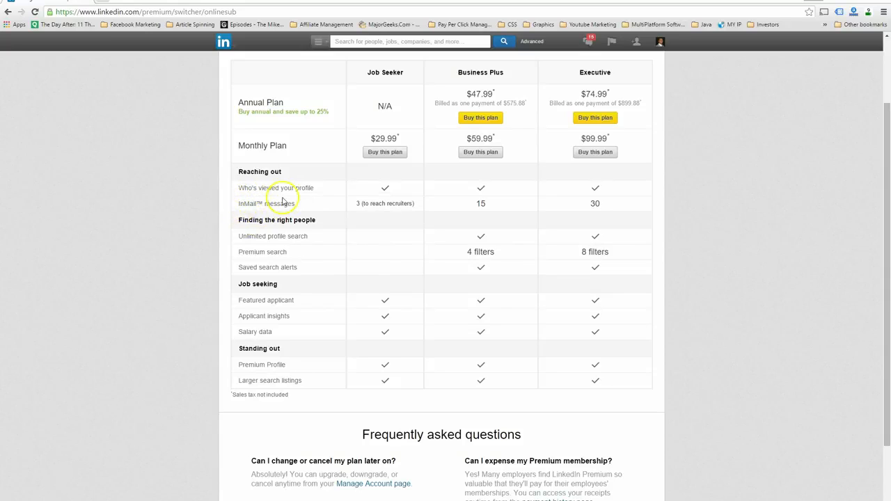
# Compare the InMail message allowances of the LinkedIn Premium plans, including the Executive plan
pyautogui.moveTo(328, 201)
pyautogui.doubleClick(595, 205)
# Switch to the LinkedIn virtual assistant, activate its Send Messages mode and dismiss the instructions
pyautogui.click(591, 500)
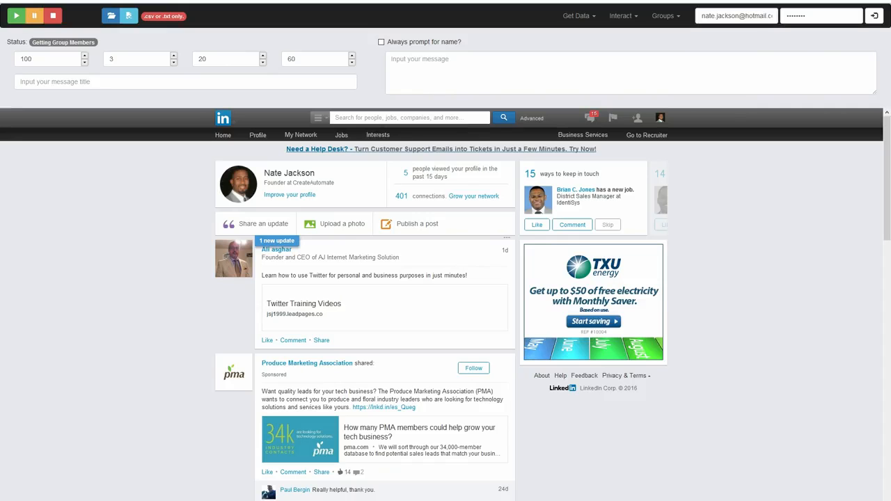
pyautogui.click(630, 18)
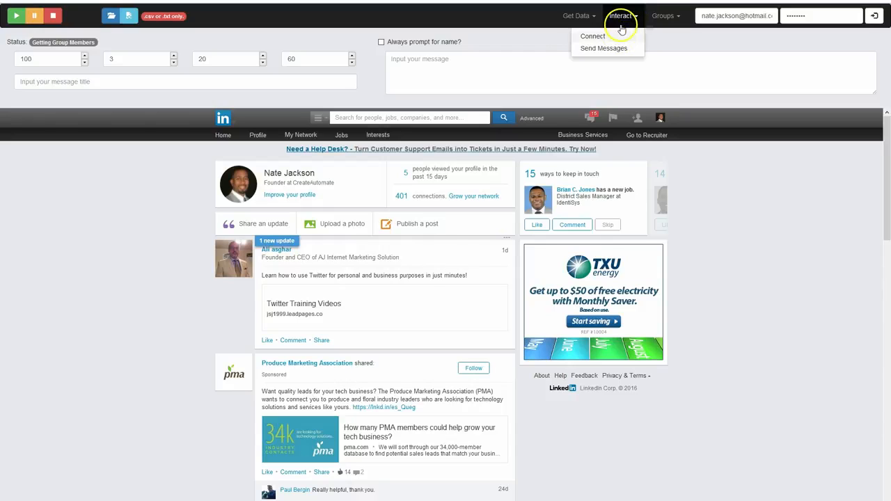
pyautogui.click(607, 48)
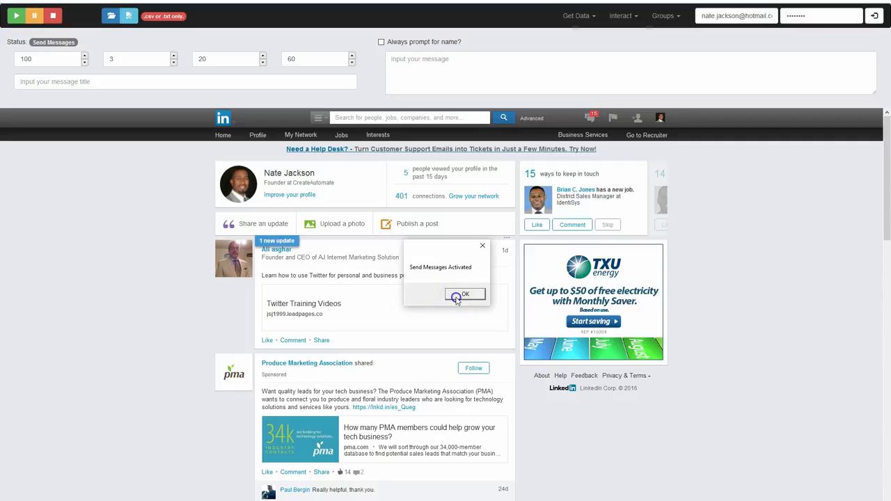
pyautogui.click(455, 297)
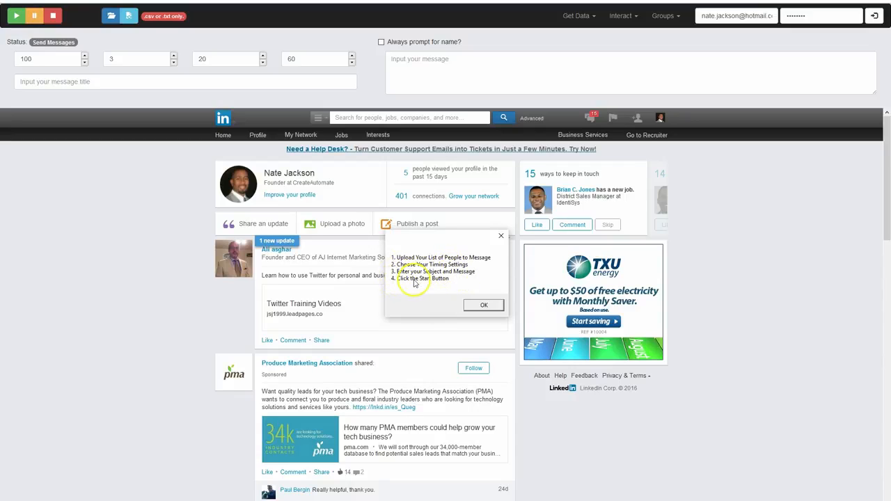
pyautogui.click(476, 305)
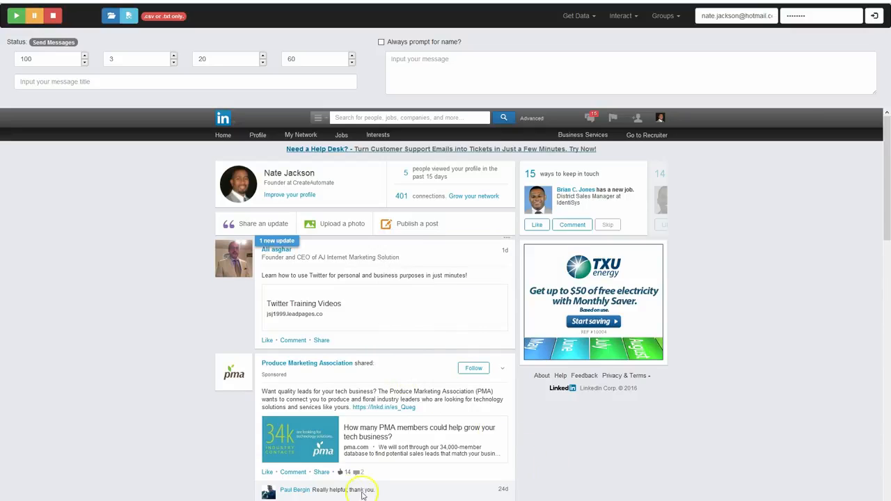
# In File Explorer, open the Desktop folder LinkedIn Messaging and preview GroupMember.csv, MyContact.csv and NonContact.csv
pyautogui.press('super+e')
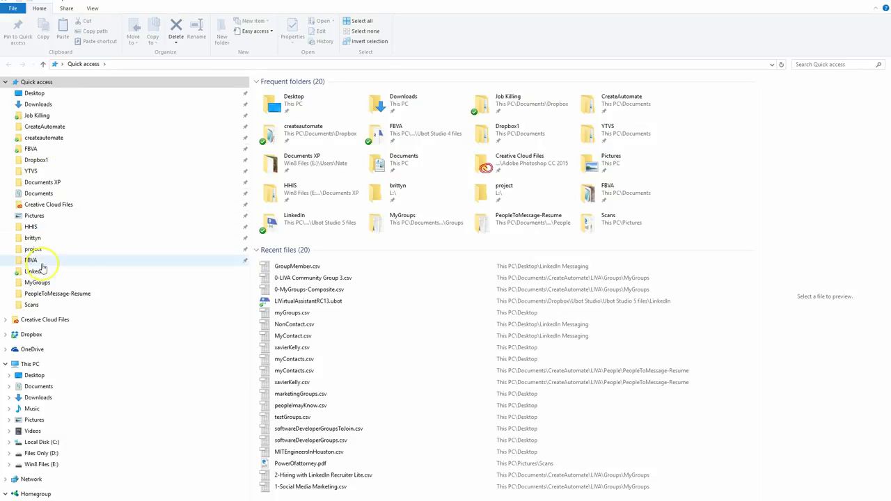
pyautogui.click(34, 376)
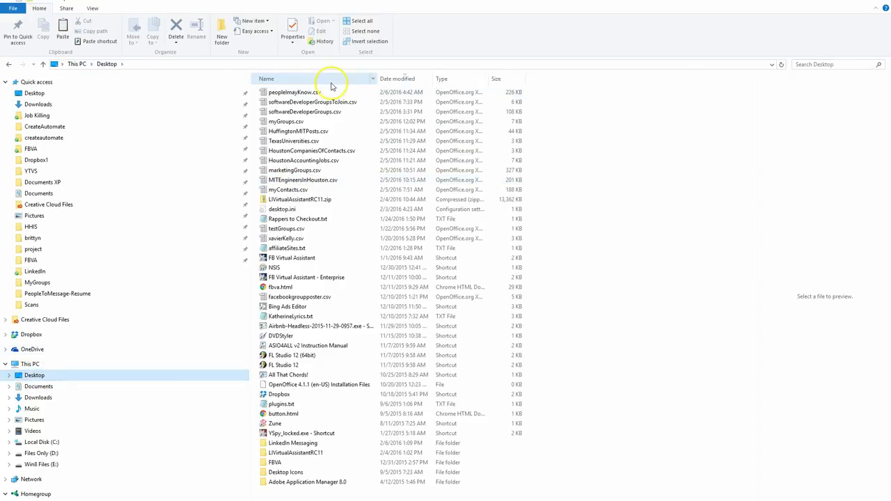
pyautogui.click(286, 444)
pyautogui.doubleClick(286, 445)
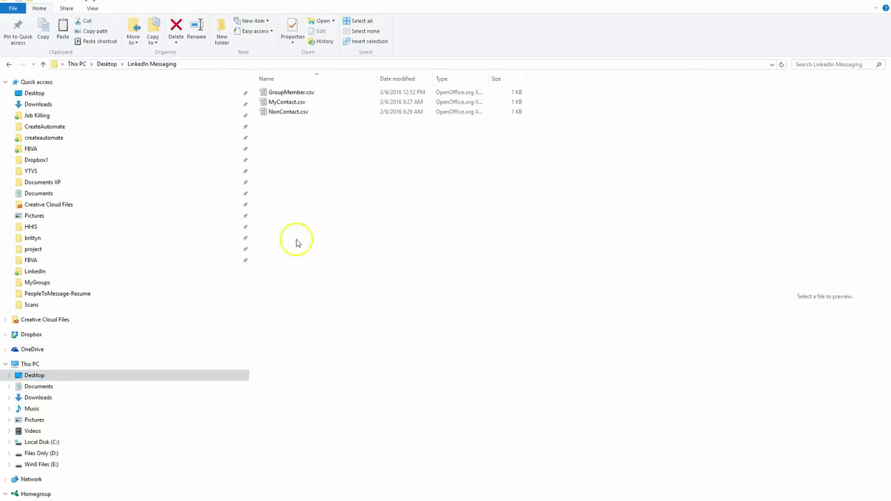
pyautogui.click(293, 92)
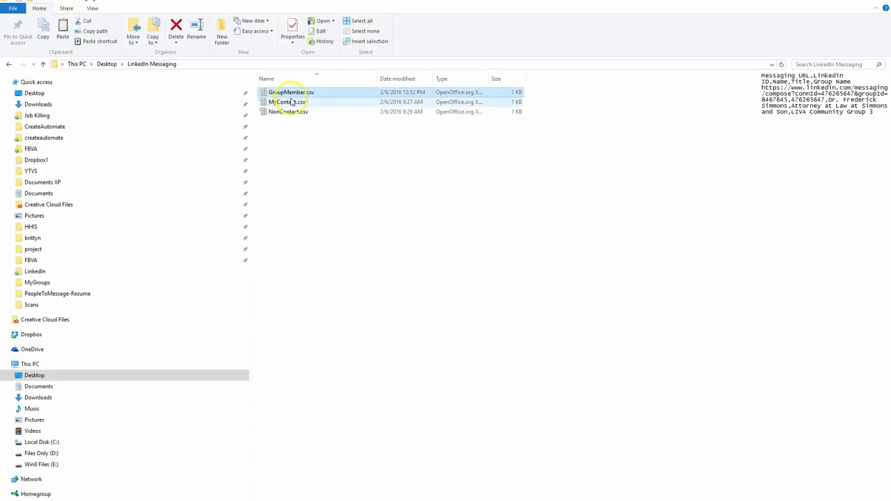
pyautogui.click(292, 102)
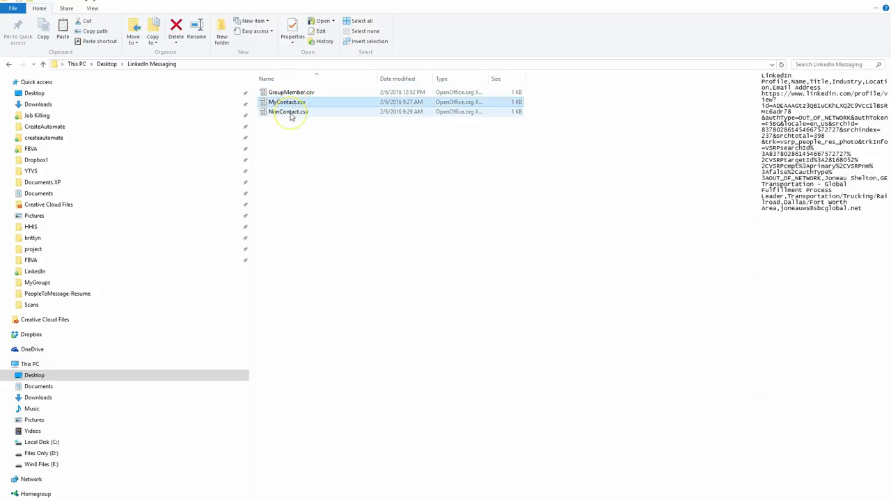
pyautogui.click(292, 113)
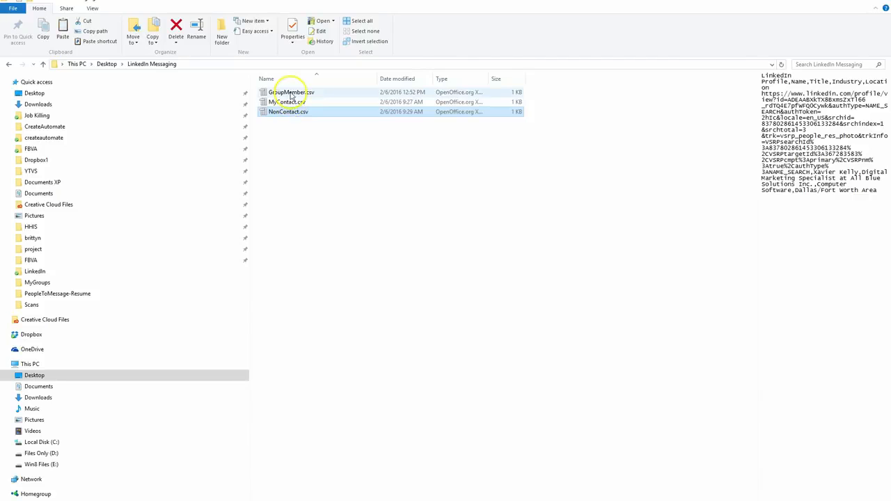
# Switch back to the virtual assistant and review the message limit, delay, messages-before-break and break length settings
pyautogui.click(563, 500)
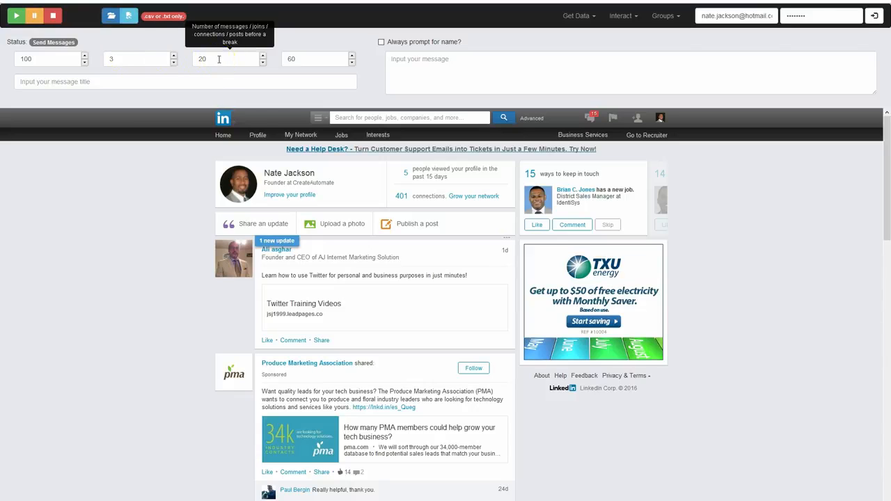
pyautogui.click(243, 58)
pyautogui.click(298, 59)
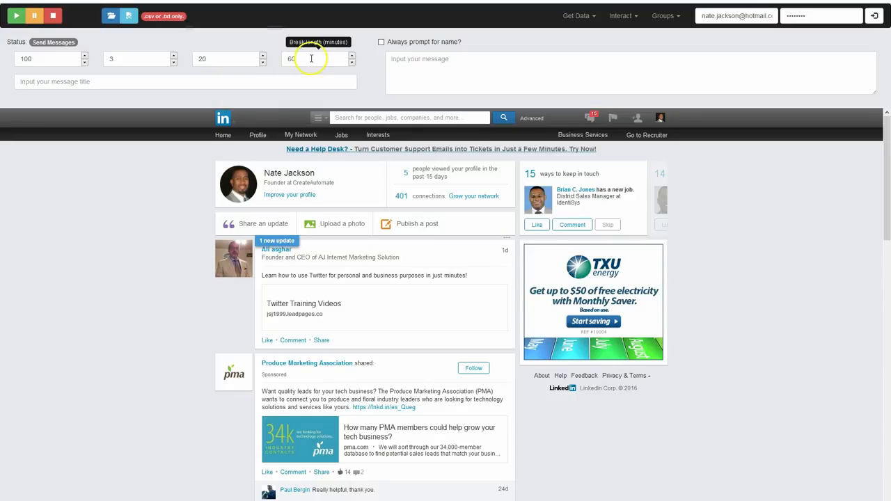
pyautogui.click(38, 61)
pyautogui.click(116, 60)
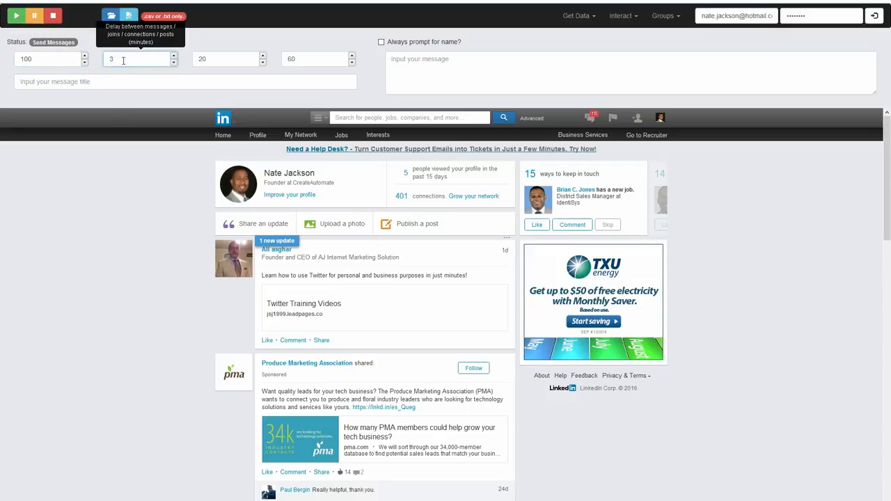
pyautogui.click(216, 60)
pyautogui.click(308, 58)
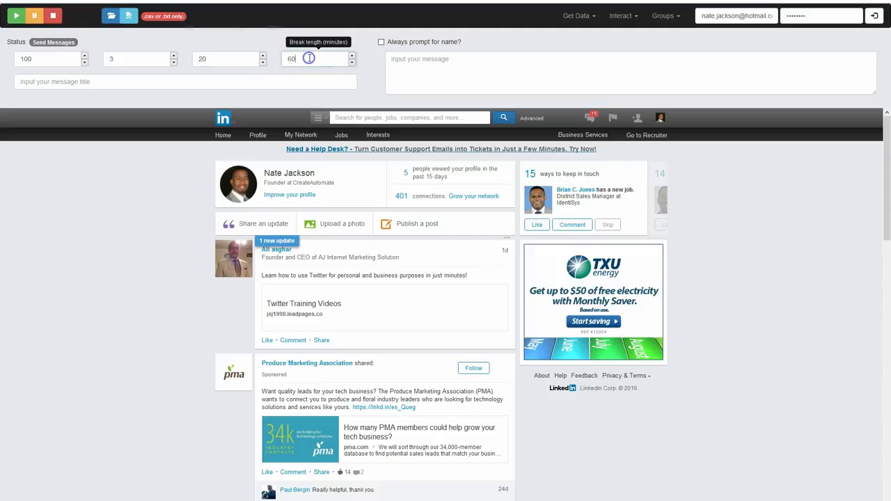
pyautogui.click(215, 58)
pyautogui.click(310, 58)
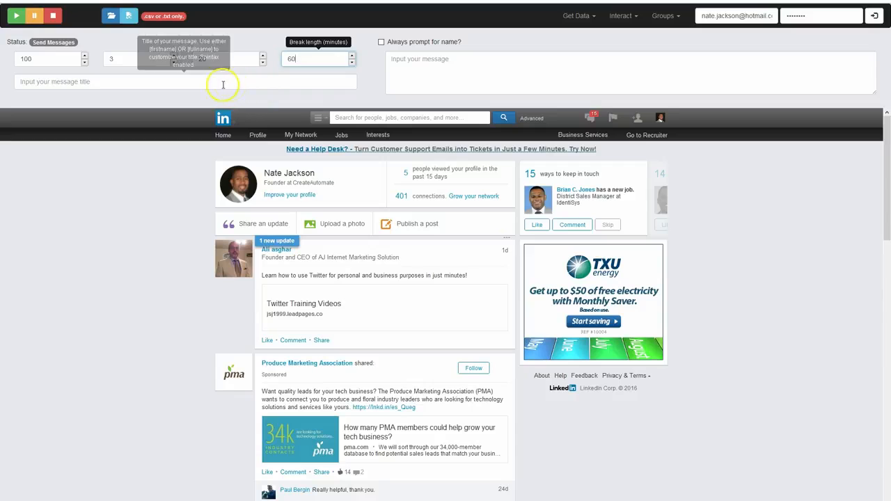
# Read the placeholder and Spintax hints for the message title and the message body
pyautogui.click(87, 82)
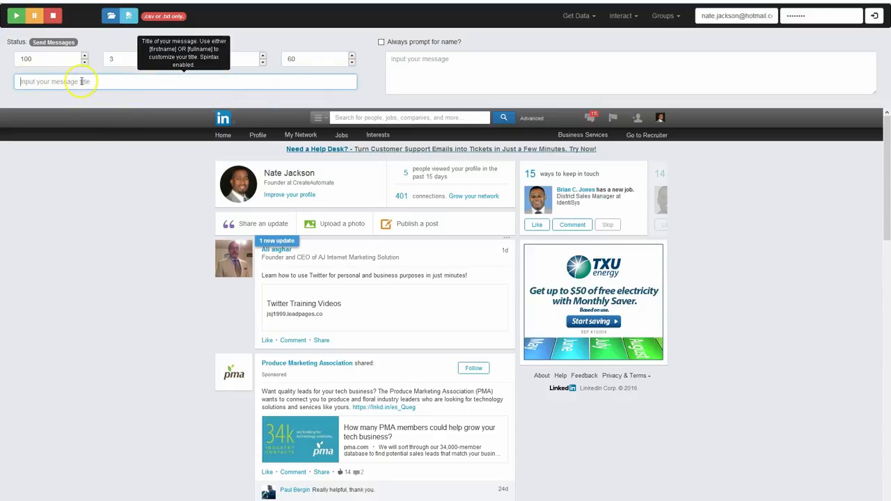
pyautogui.click(460, 60)
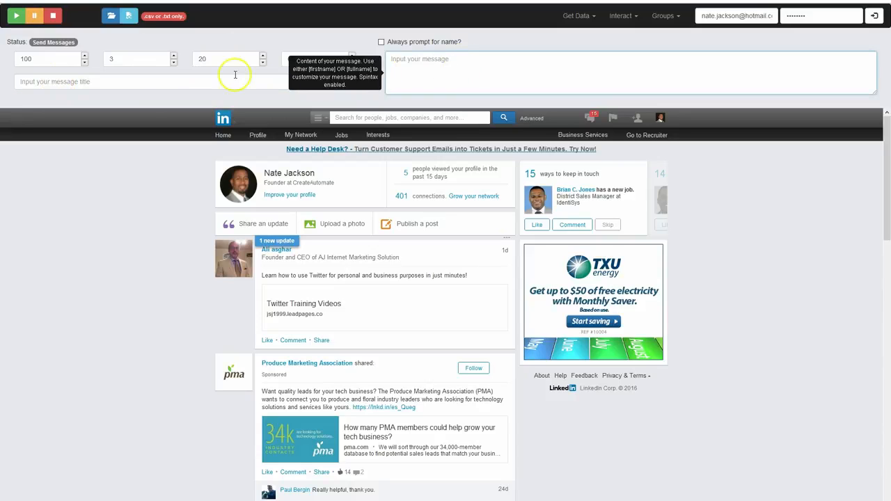
pyautogui.click(162, 83)
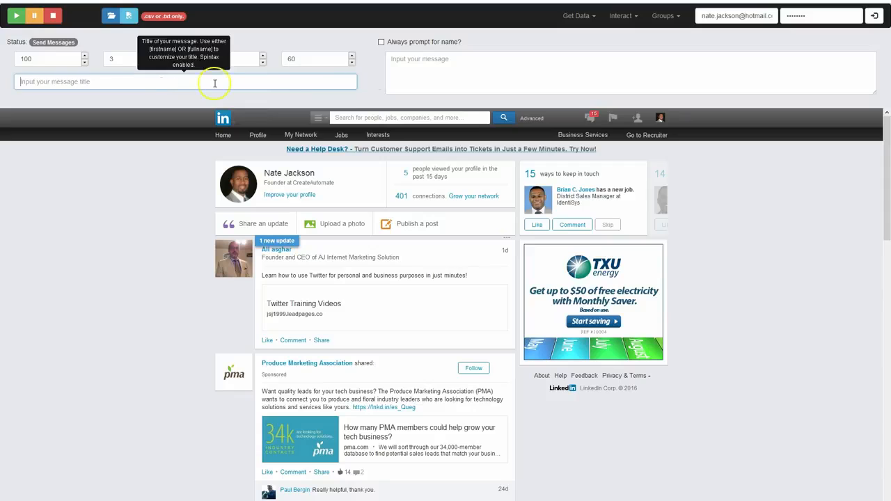
pyautogui.click(436, 78)
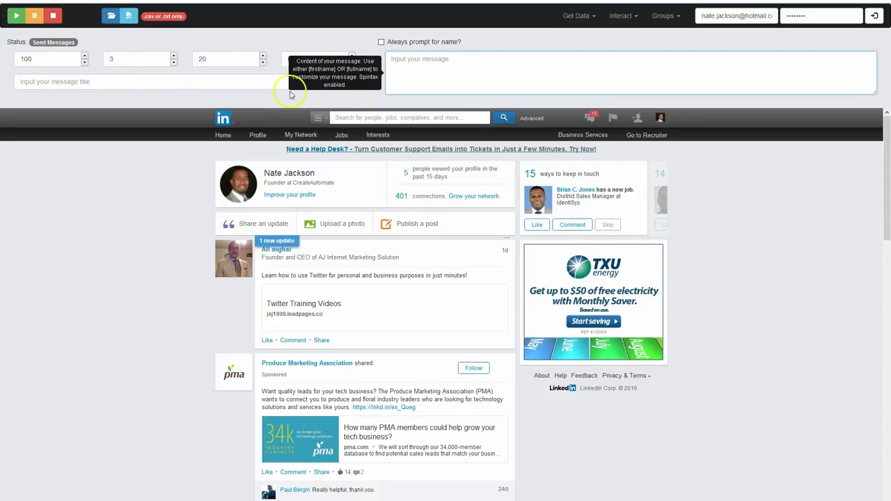
pyautogui.moveTo(234, 80)
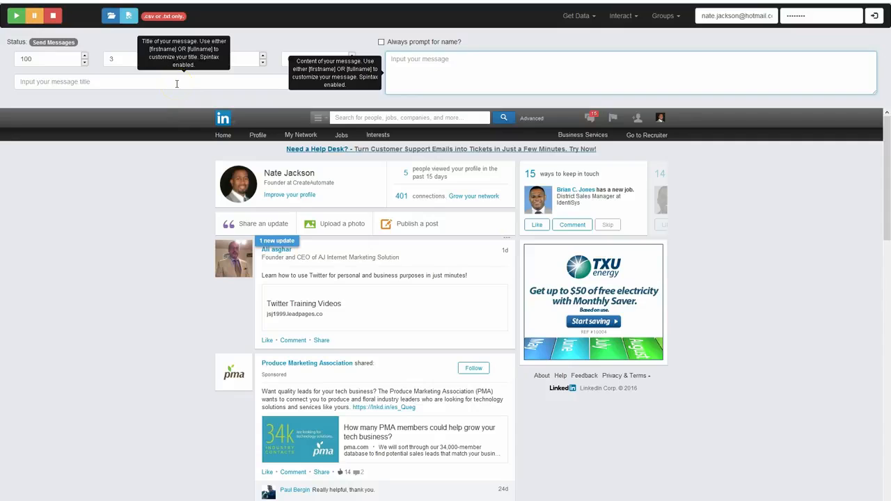
pyautogui.click(177, 84)
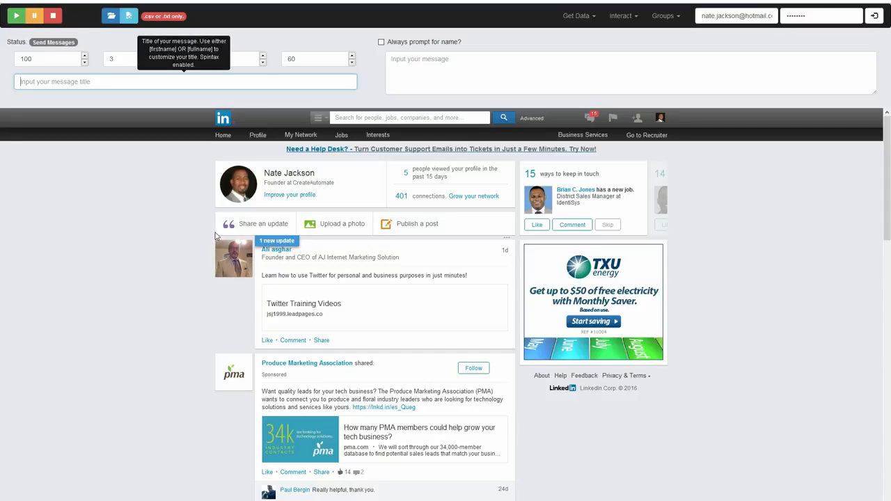
pyautogui.write('{Hello')
pyautogui.moveTo(56, 81); pyautogui.dragTo(18, 81)
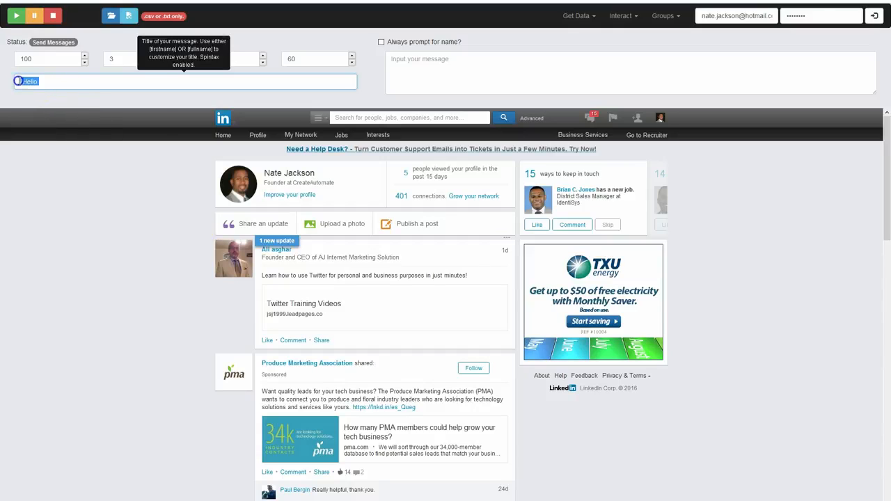
pyautogui.press('BackSpace')
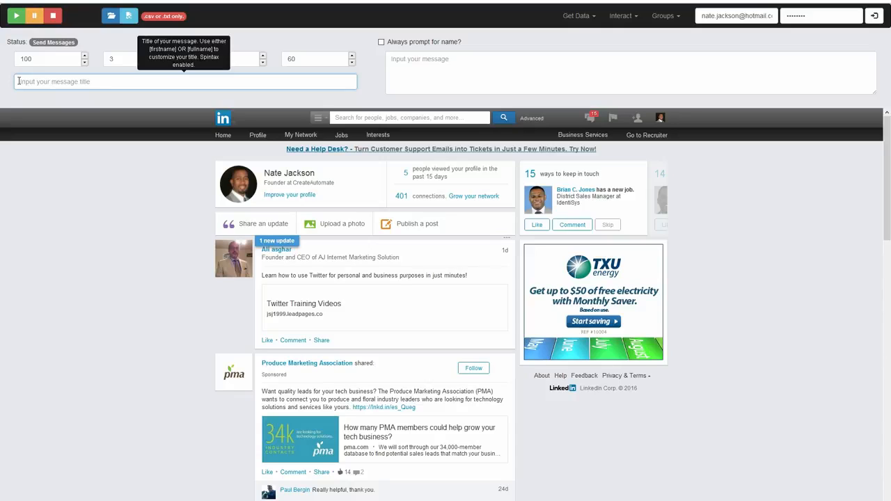
# Enter "[firstname] OR [fullname]" as the message title
pyautogui.click(456, 72)
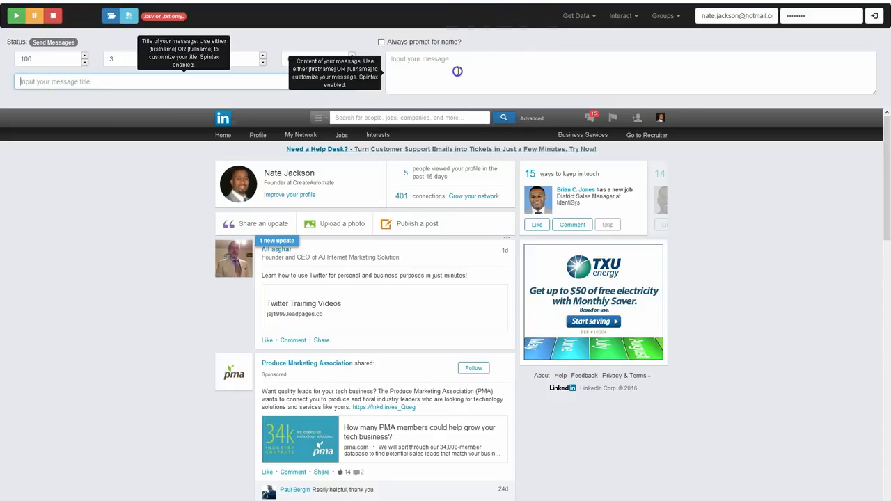
pyautogui.click(132, 80)
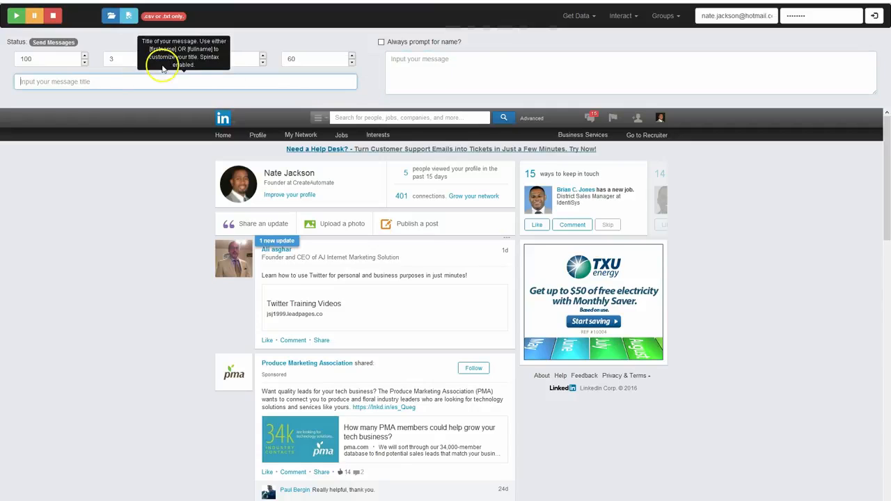
pyautogui.write('[')
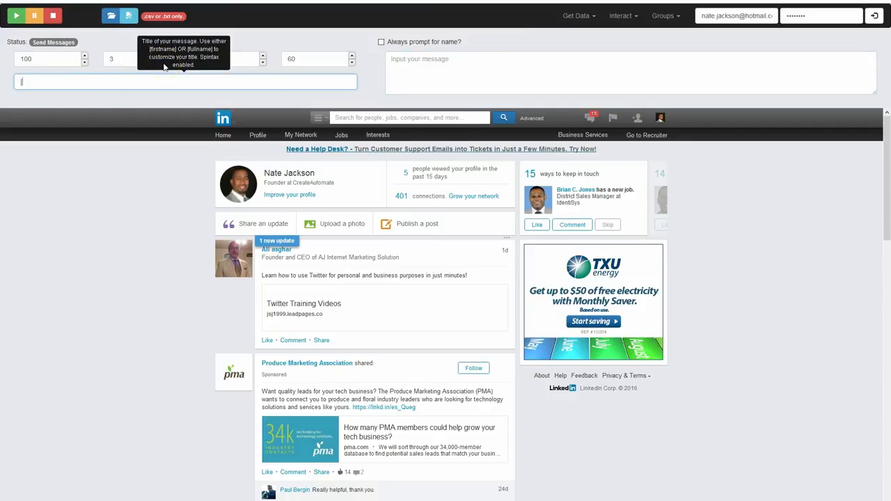
pyautogui.write('fi')
pyautogui.press('BackSpace')
pyautogui.press('BackSpace')
pyautogui.press('BackSpace')
pyautogui.write('[firstname] OR [fullname]')
# Copy the whole message title into the empty message body
pyautogui.moveTo(229, 79); pyautogui.dragTo(6, 82)
pyautogui.hotkey('ctrl', 'c')
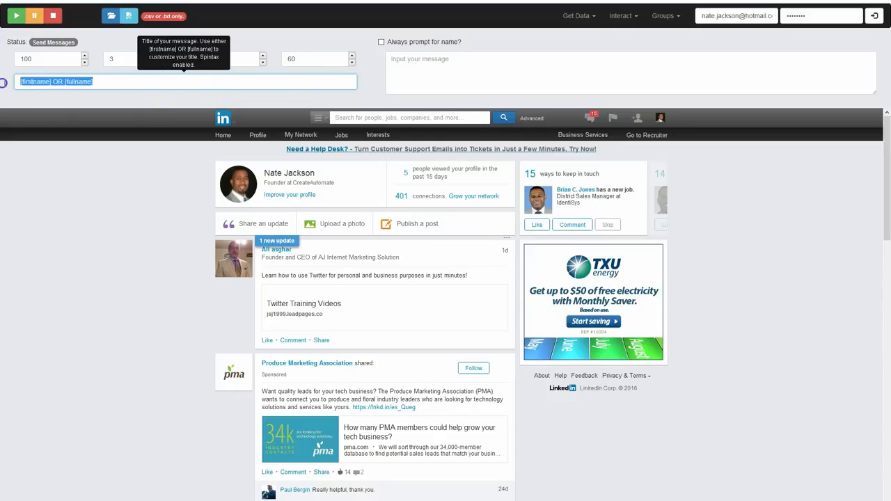
pyautogui.click(431, 71)
pyautogui.hotkey('ctrl', 'v')
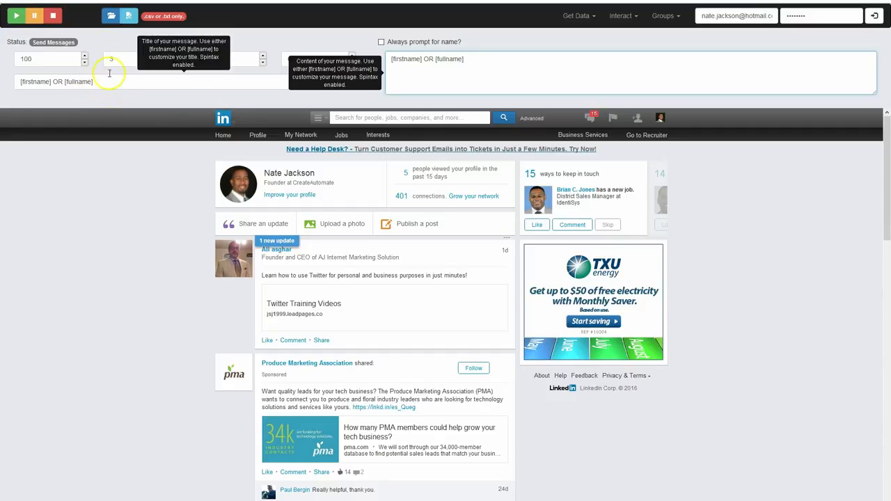
# Load MyContact.csv from the LinkedIn Messaging folder on the Desktop as the recipient list
pyautogui.click(109, 21)
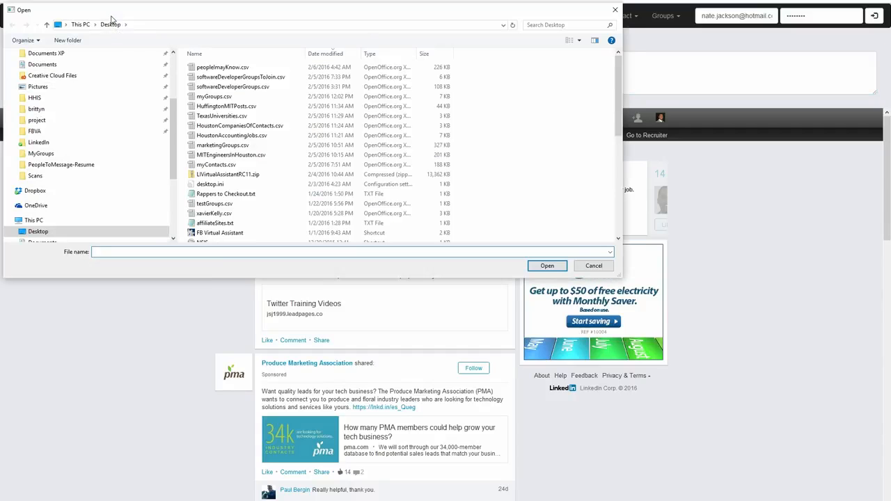
pyautogui.click(231, 58)
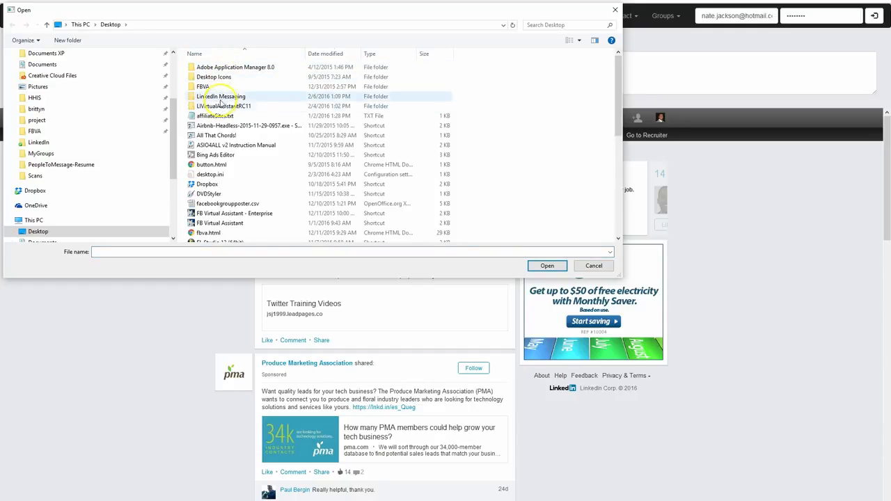
pyautogui.doubleClick(220, 97)
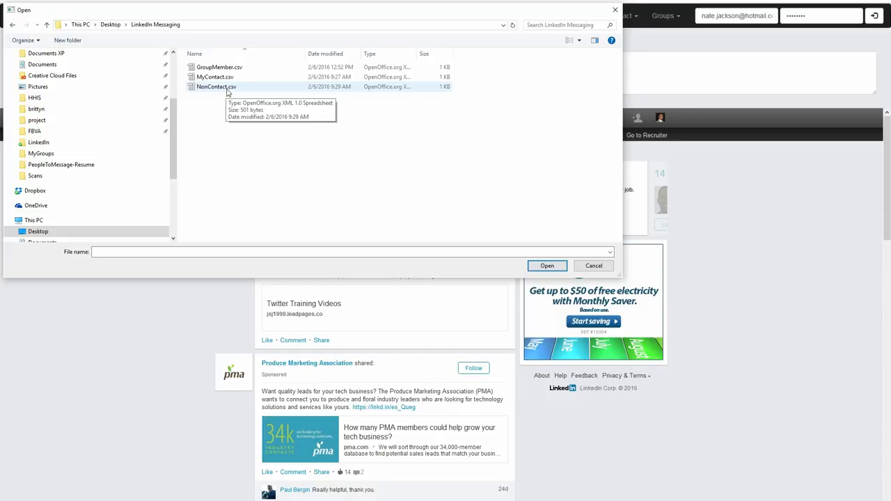
pyautogui.click(225, 77)
pyautogui.doubleClick(225, 78)
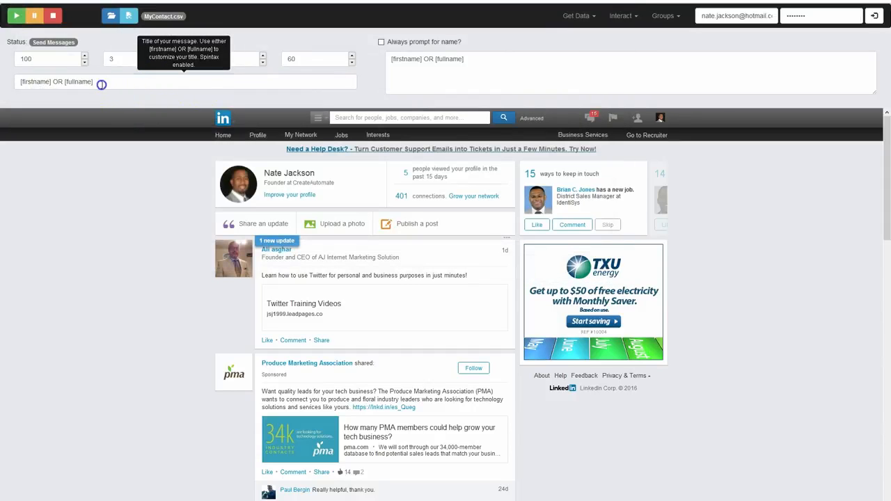
# Replace the message title with "Hi [firstname]!"
pyautogui.moveTo(93, 82); pyautogui.dragTo(24, 83)
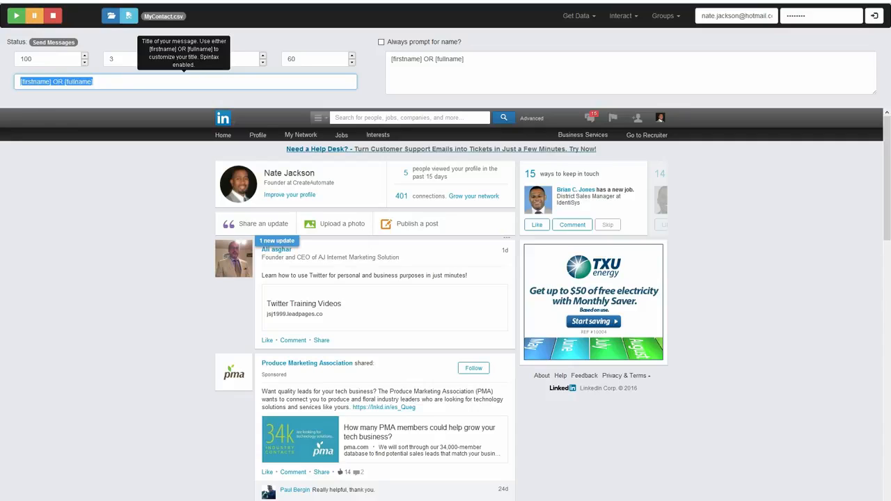
pyautogui.write('Hi')
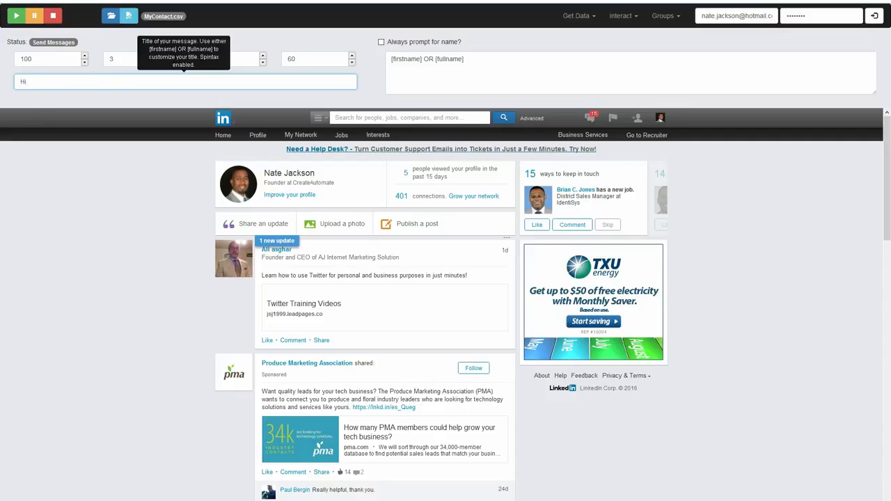
pyautogui.write(' [firstname]!')
# Replace the message body with the greeting line "[firstname],"
pyautogui.moveTo(470, 56); pyautogui.dragTo(390, 59)
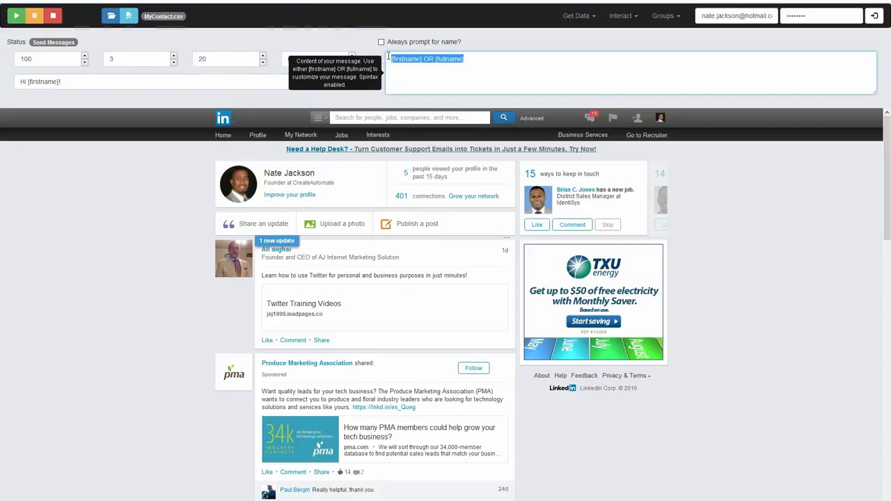
pyautogui.write('[firstname')
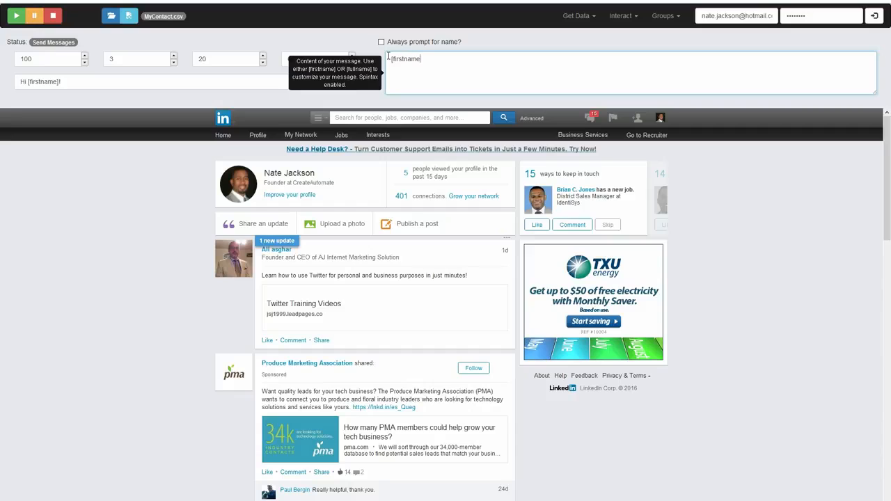
pyautogui.write('],')
pyautogui.press('Return')
# Write "Please ignore this message. I'm testing some software that I've written for a demonstration." below the greeting in the message body
pyautogui.write("Please ignore this message. I'm s")
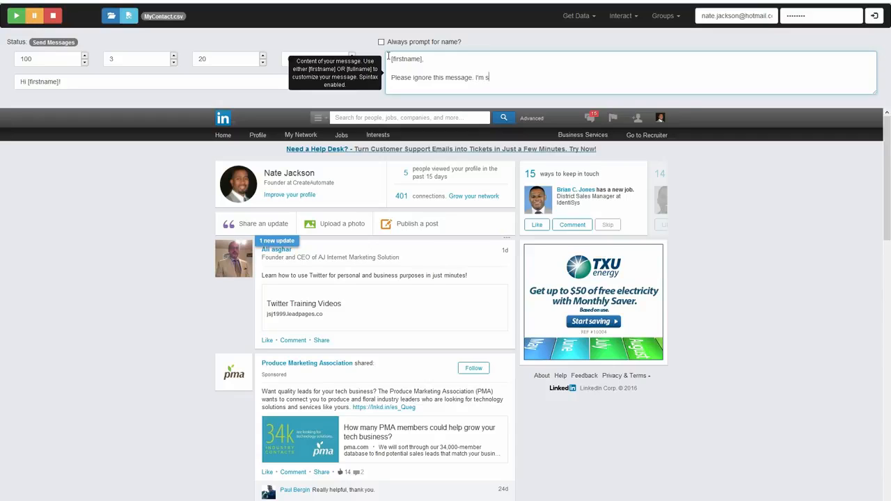
pyautogui.press('BackSpace')
pyautogui.write('testing some software that ive wr')
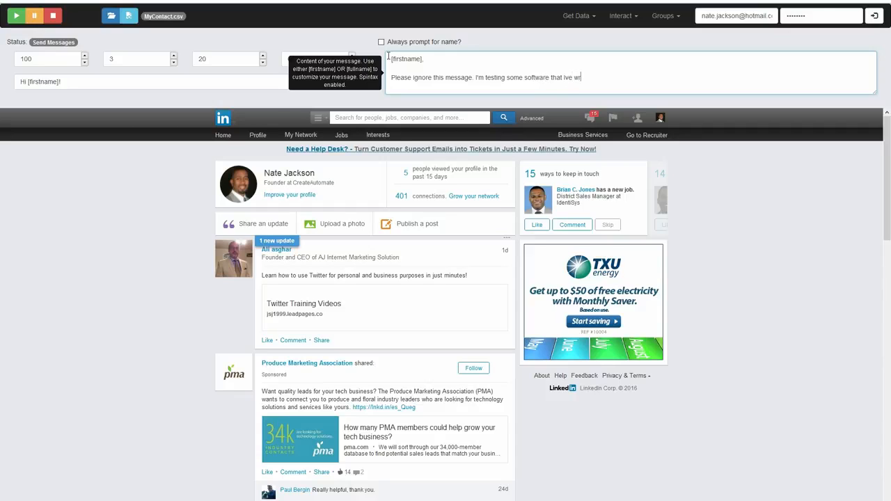
pyautogui.press('BackSpace')
pyautogui.press('BackSpace')
pyautogui.press('BackSpace')
pyautogui.press('BackSpace')
pyautogui.press('BackSpace')
pyautogui.write("'ve writtn")
pyautogui.press('BackSpace')
pyautogui.write('en for a demonstration.')
# Sign off the message body with the sender's first name, separated from the text by a blank line
pyautogui.press('Return')
pyautogui.press('Return')
pyautogui.write('Nate')
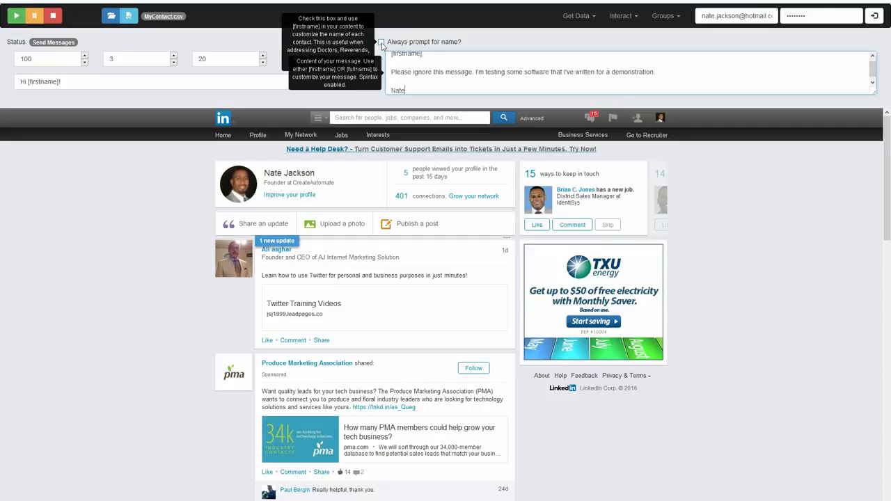
pyautogui.click(440, 33)
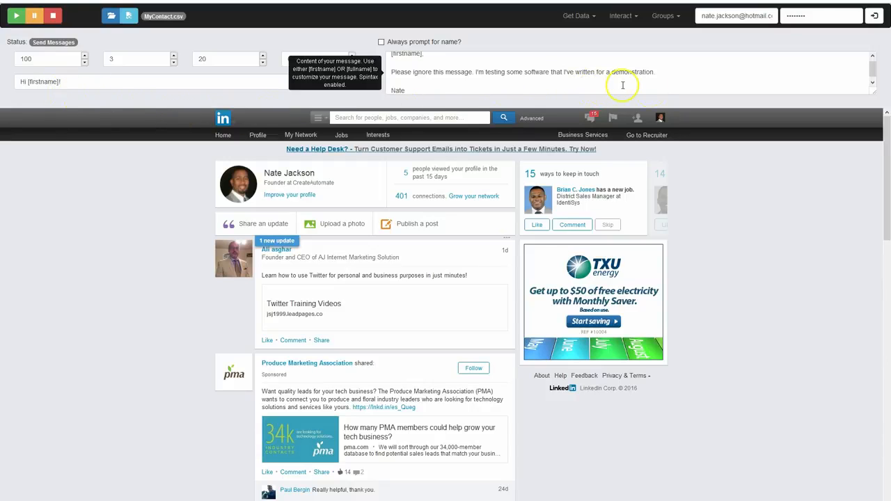
pyautogui.scroll(1, 624, 85)
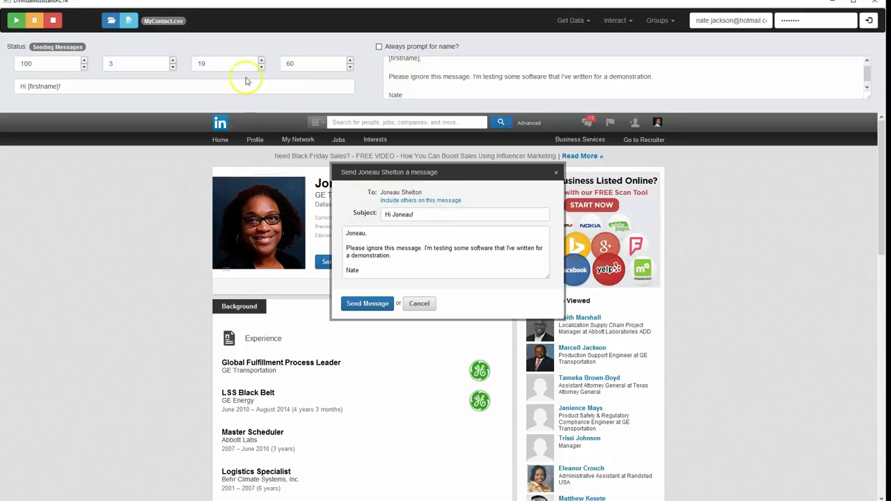
# Set the delay between messages to 1 minute and dismiss the completion notice of the contact run
pyautogui.click(174, 68)
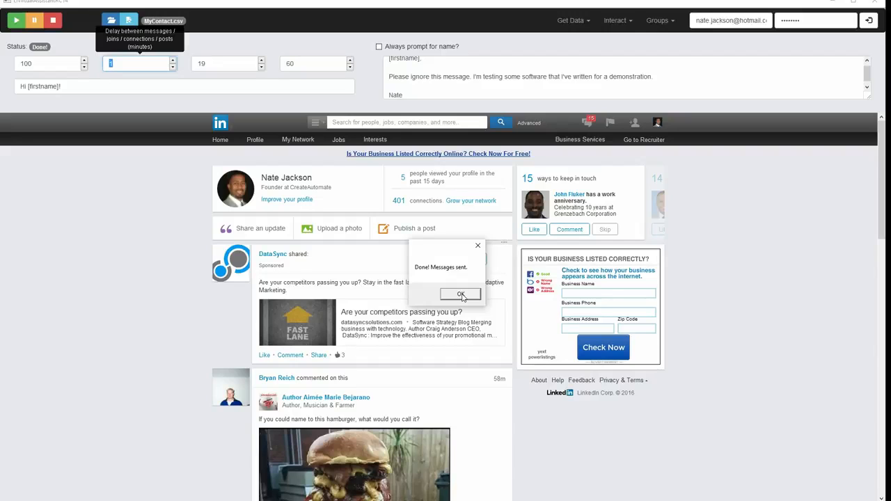
pyautogui.click(461, 295)
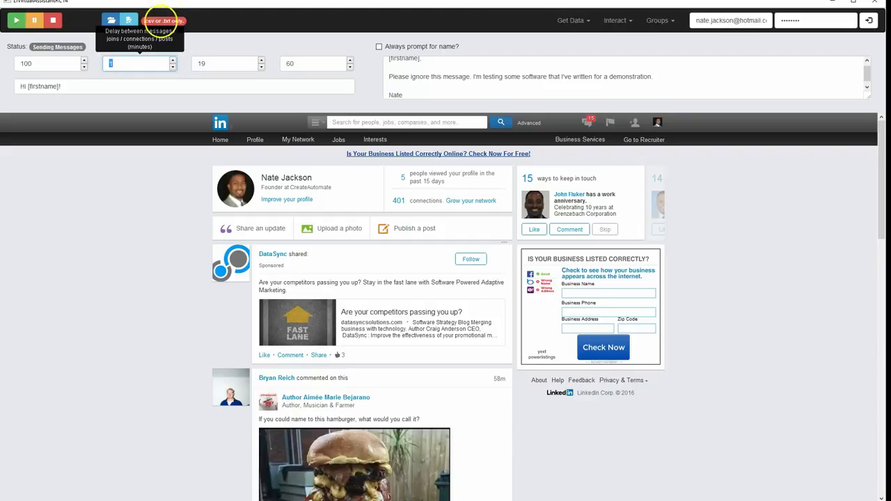
# Load GroupMember.csv as the recipient list and start sending the messages
pyautogui.click(111, 19)
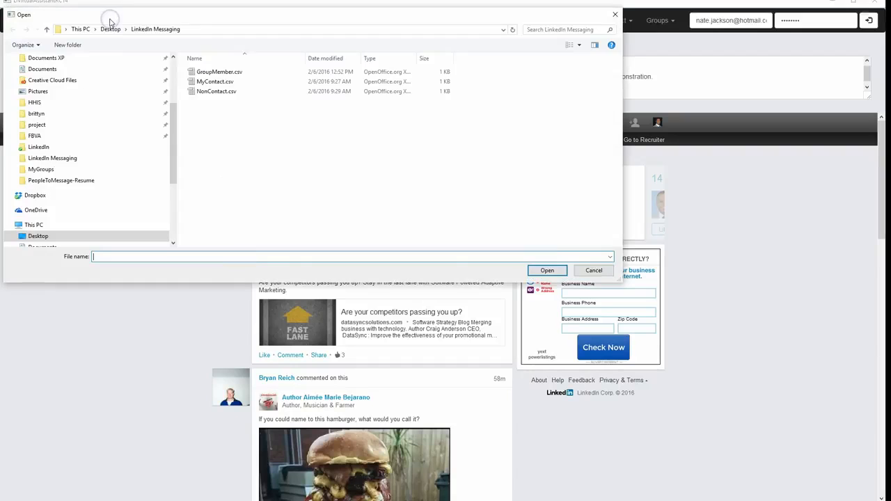
pyautogui.doubleClick(220, 73)
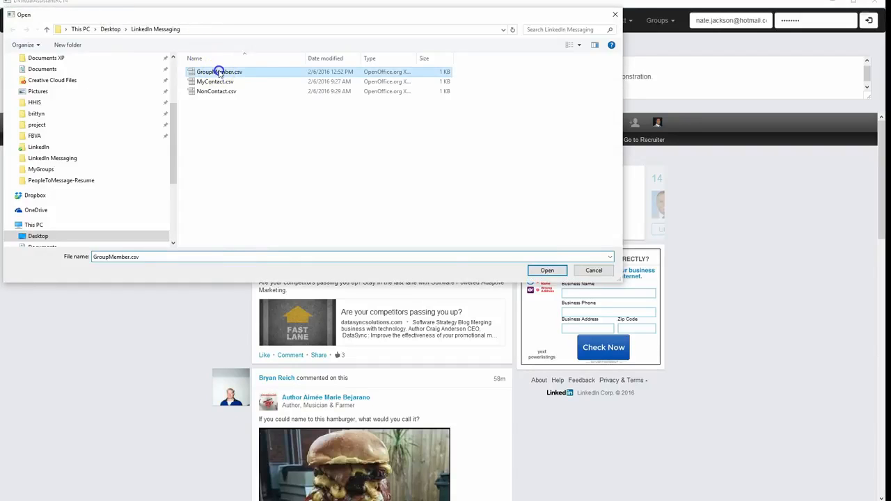
pyautogui.doubleClick(136, 63)
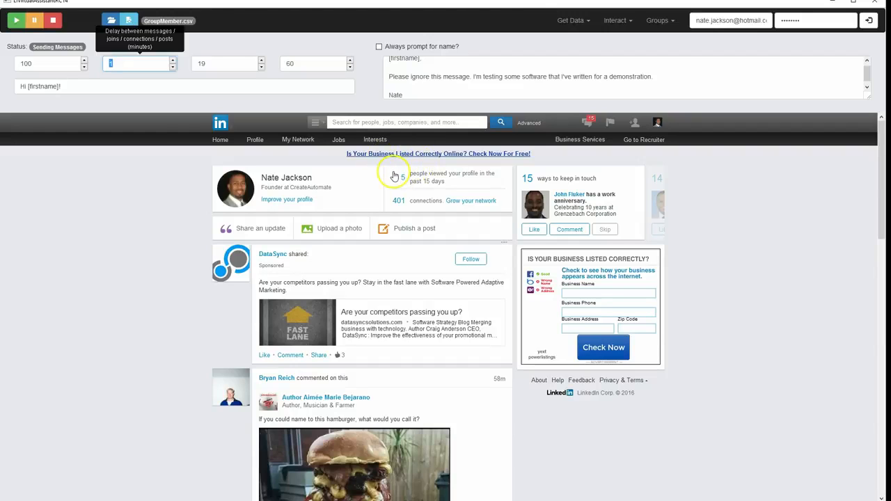
pyautogui.click(19, 23)
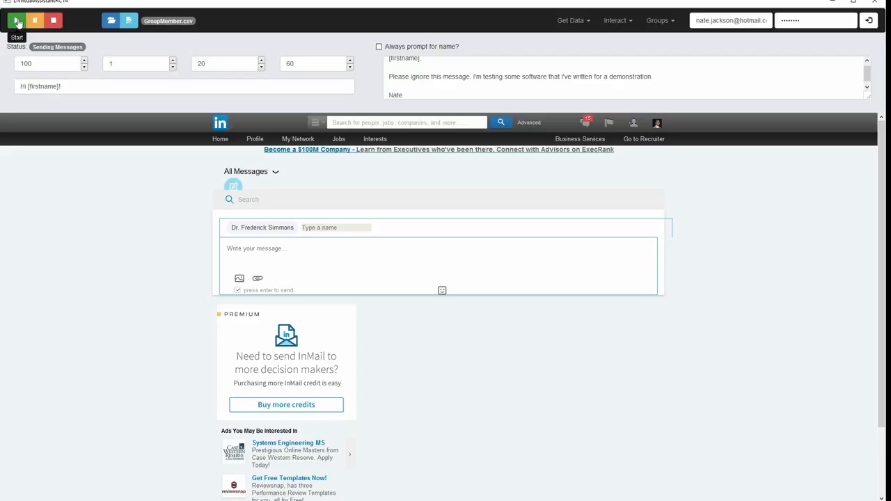
# Answer the name prompt with the recipient's title and last name, and turn off the Enter-to-send option for the message
pyautogui.click(153, 128)
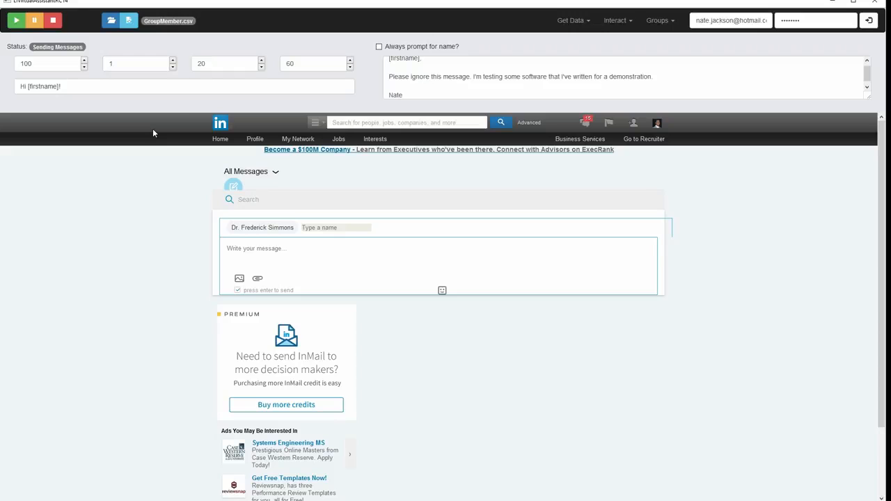
pyautogui.click(422, 71)
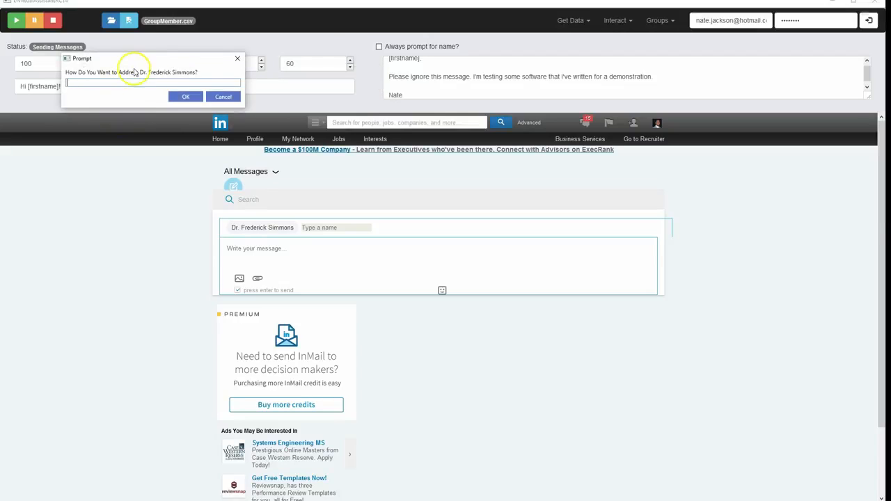
pyautogui.moveTo(139, 59); pyautogui.dragTo(484, 286)
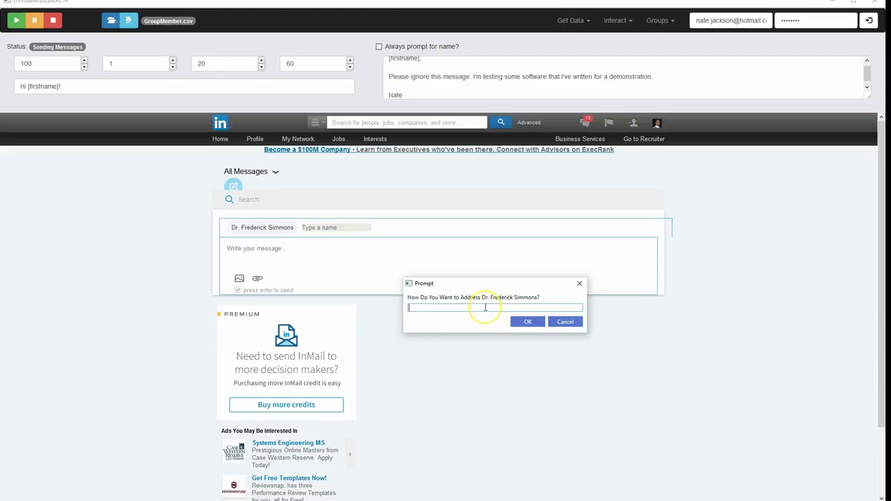
pyautogui.write('Dr. Simmons')
pyautogui.click(528, 322)
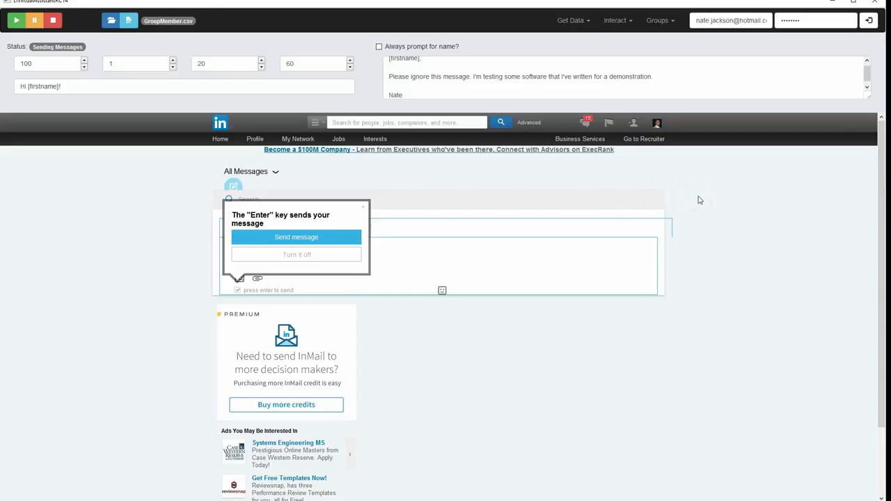
pyautogui.click(305, 259)
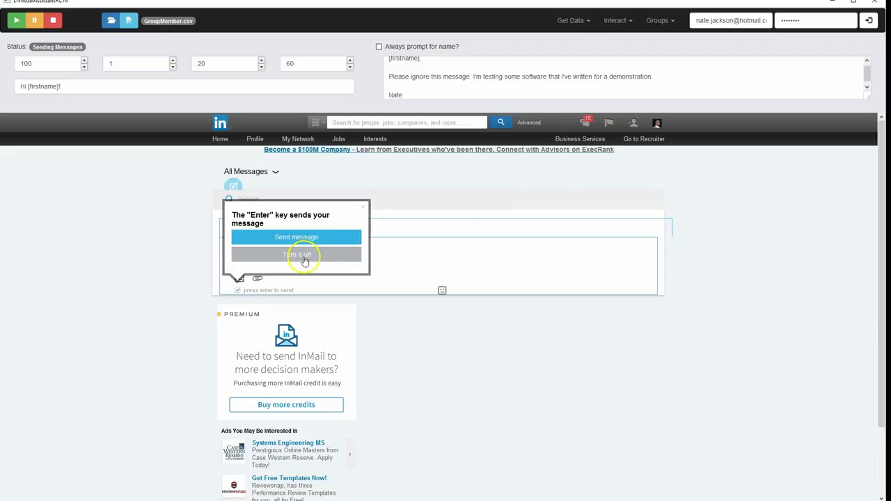
pyautogui.click(304, 260)
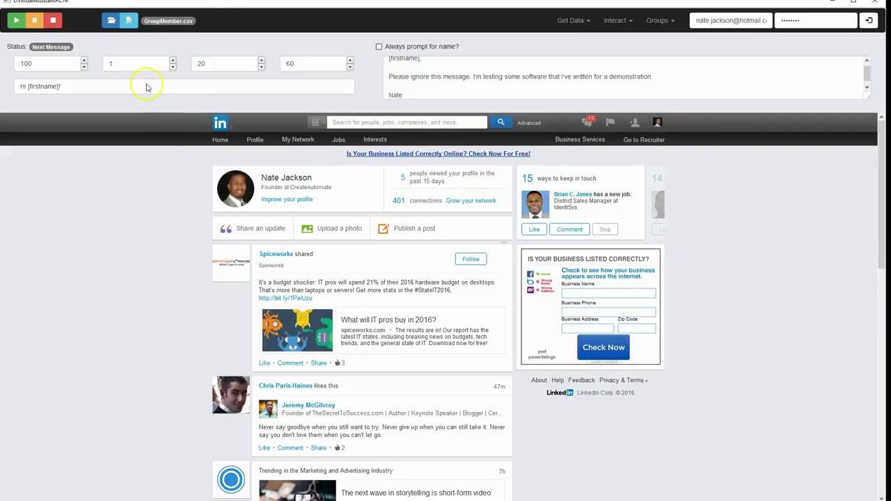
# Load NonContact.csv as the recipient list, send its messages and dismiss the completion notice
pyautogui.click(111, 22)
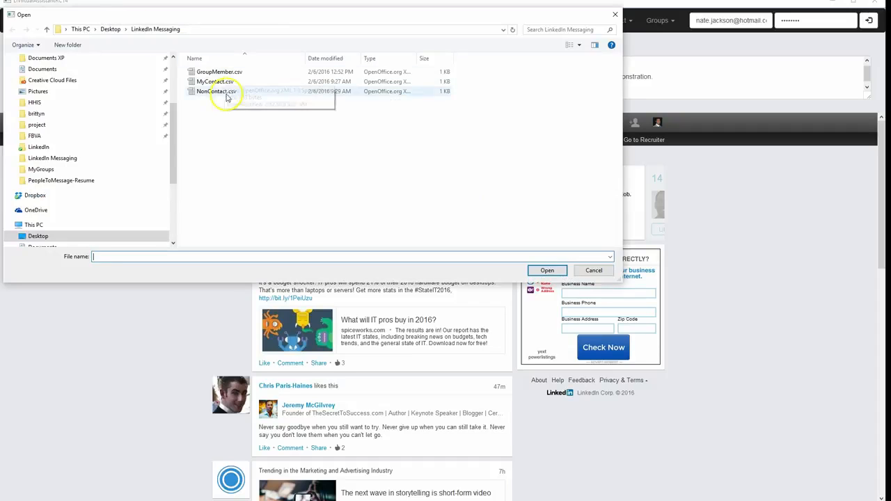
pyautogui.doubleClick(214, 92)
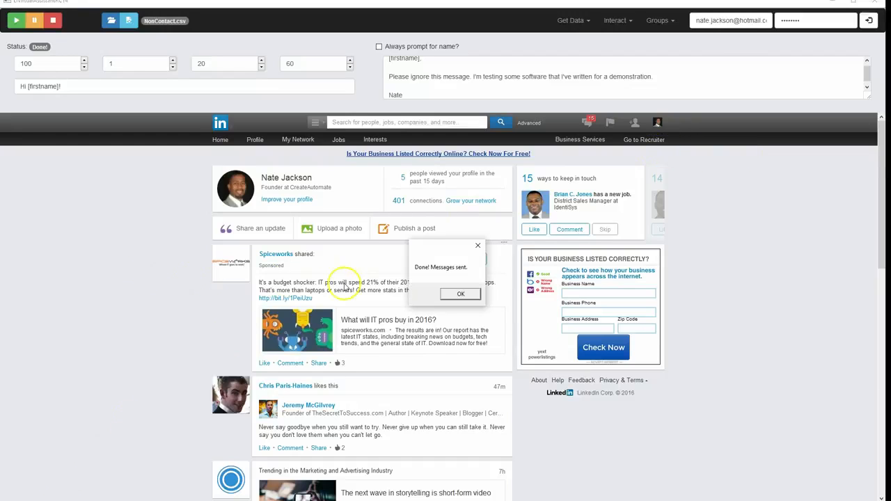
pyautogui.click(459, 294)
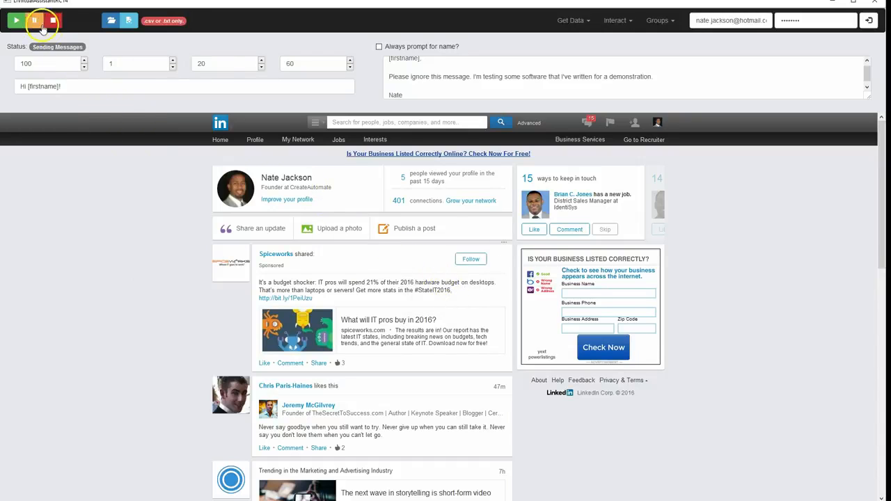
pyautogui.click(128, 22)
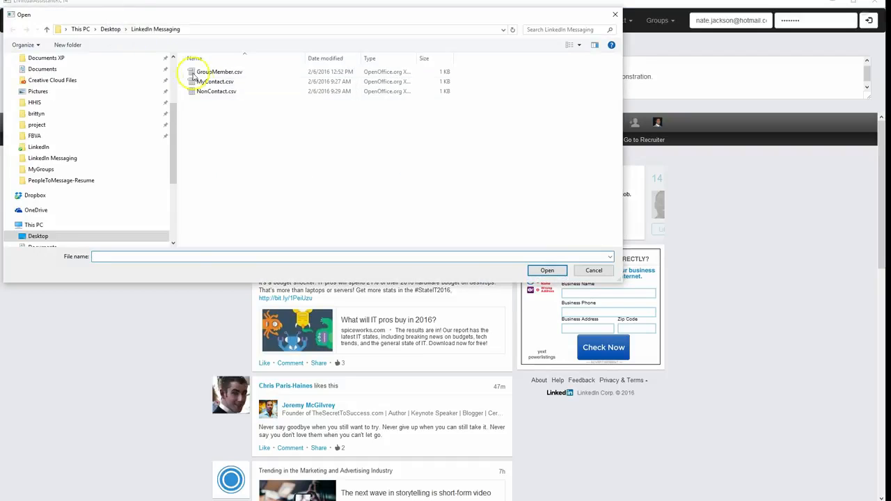
pyautogui.doubleClick(202, 92)
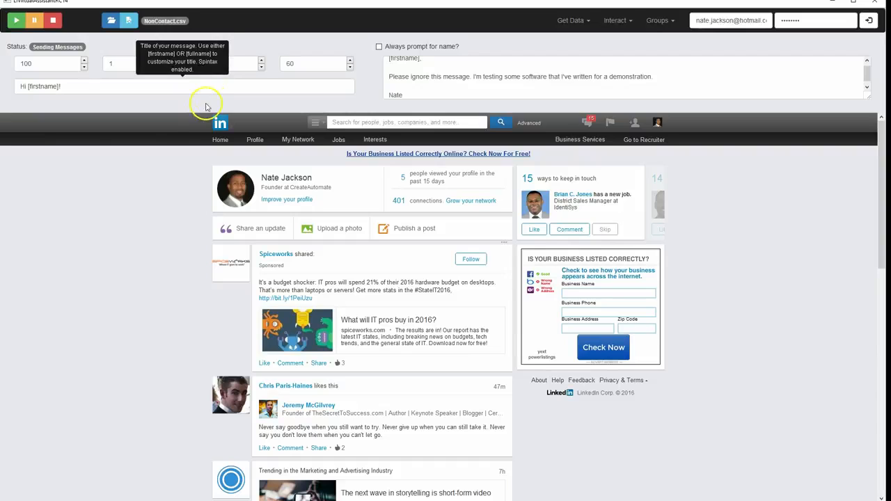
pyautogui.click(16, 23)
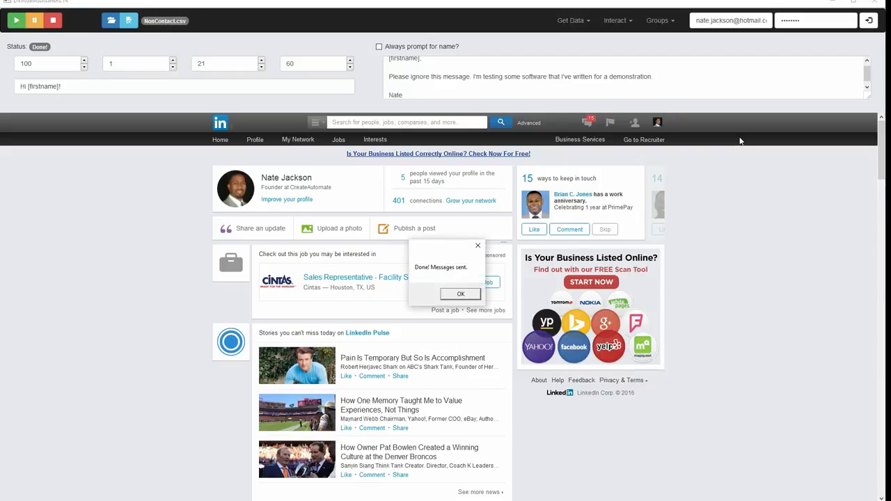
pyautogui.click(457, 294)
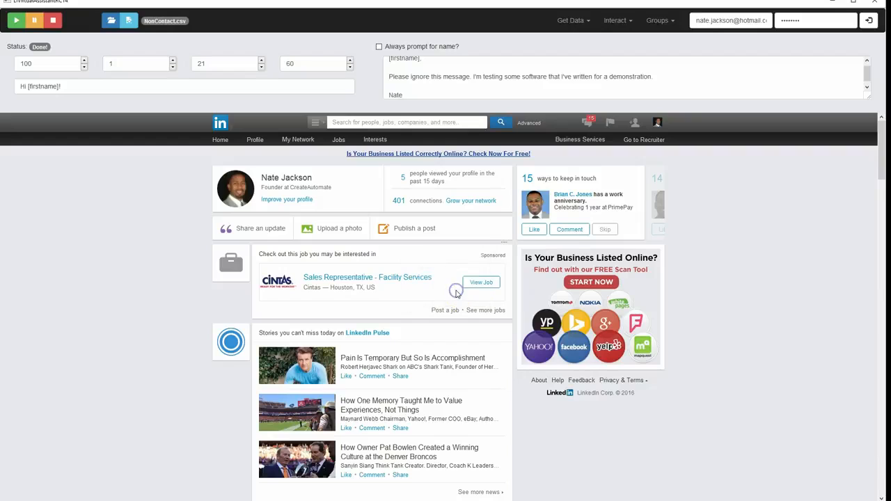